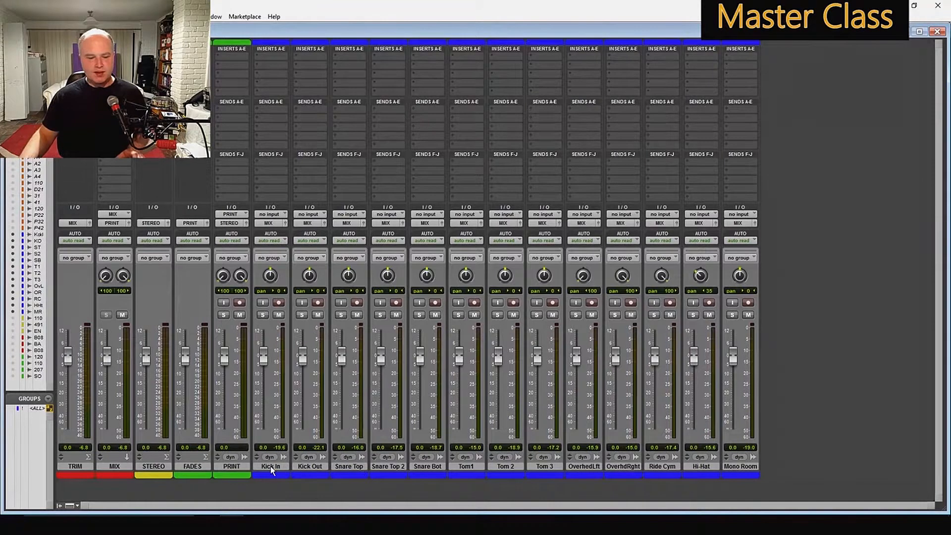
- Select all the drum tracks in the mixer, from Kick In through Mono Room
left_click_drag(270, 466, 804, 462)
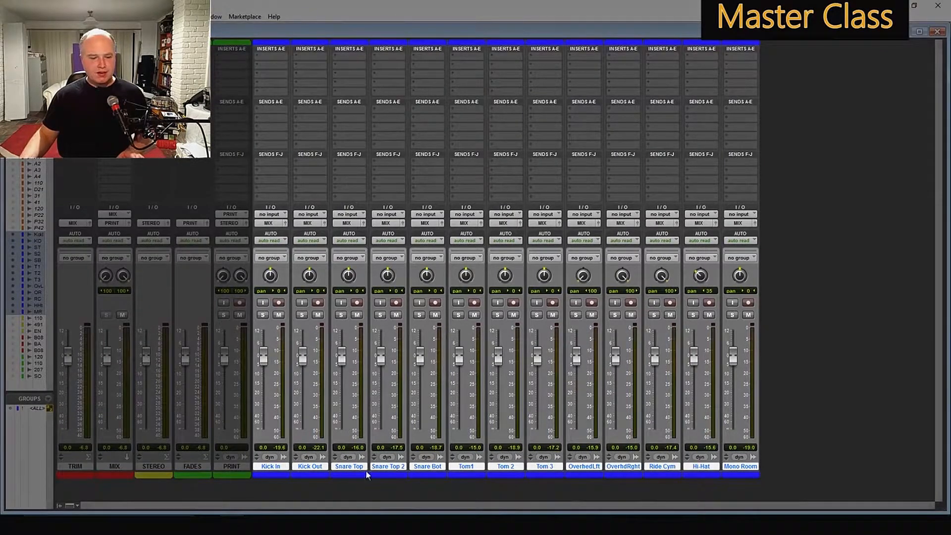
left_click_drag(228, 467, 77, 467)
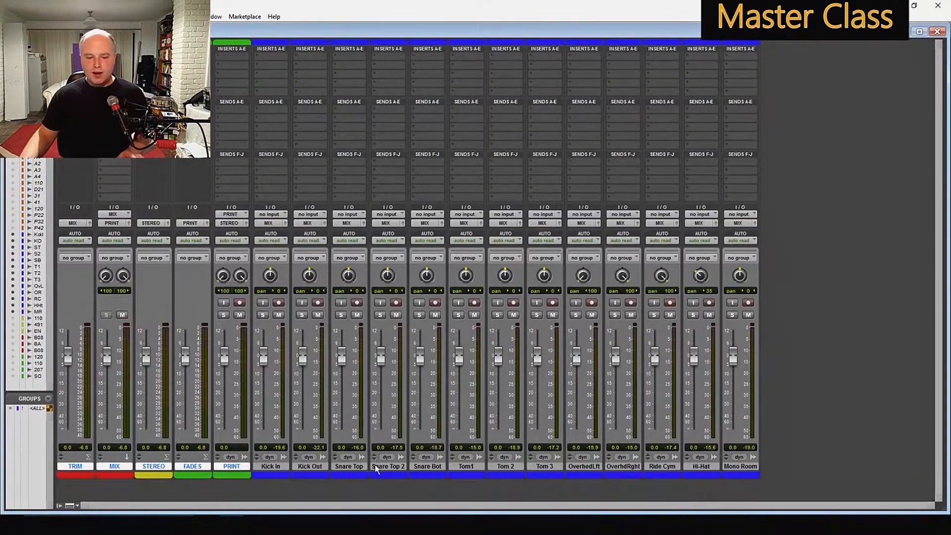
left_click(262, 468)
left_click(741, 470, "shift")
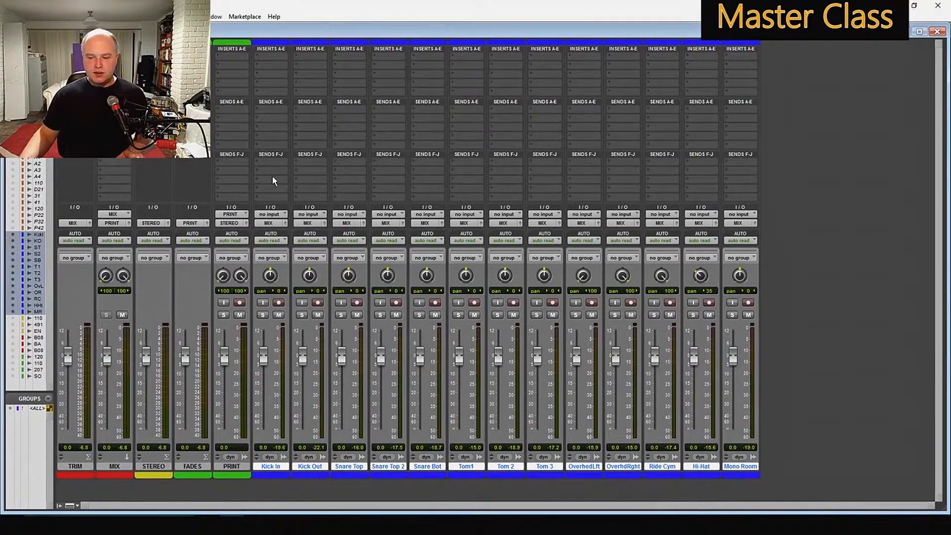
- Start saving the session as a template in a selected location and browse up to the Pro Tools folder
left_click(9, 16)
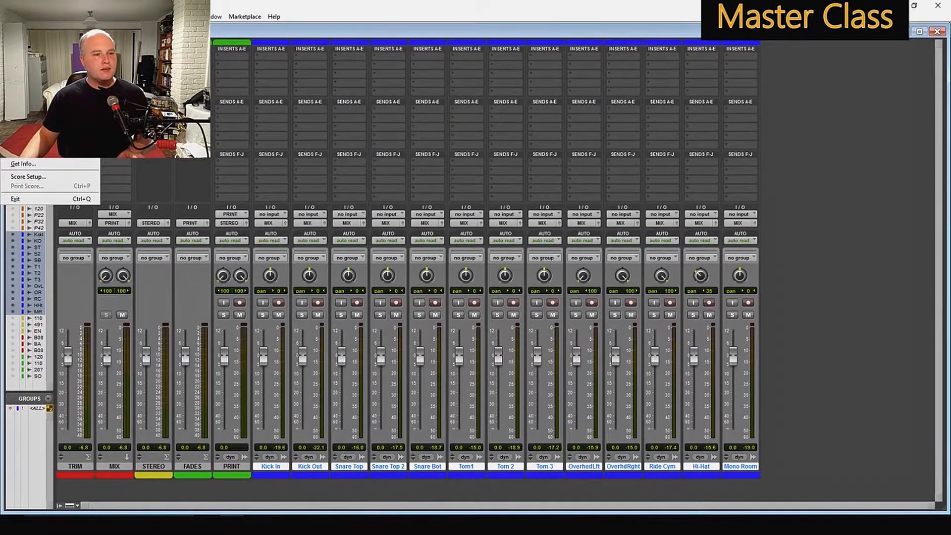
left_click(35, 106)
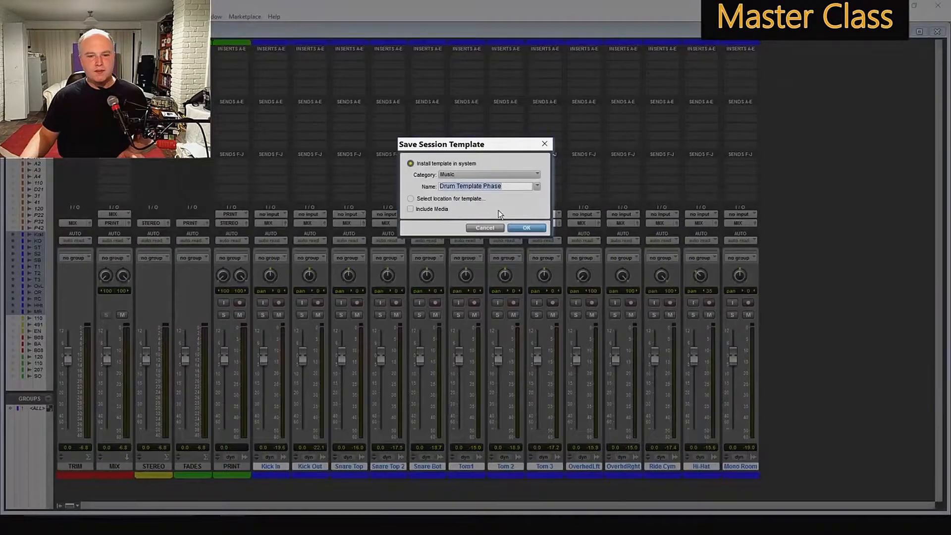
left_click(446, 197)
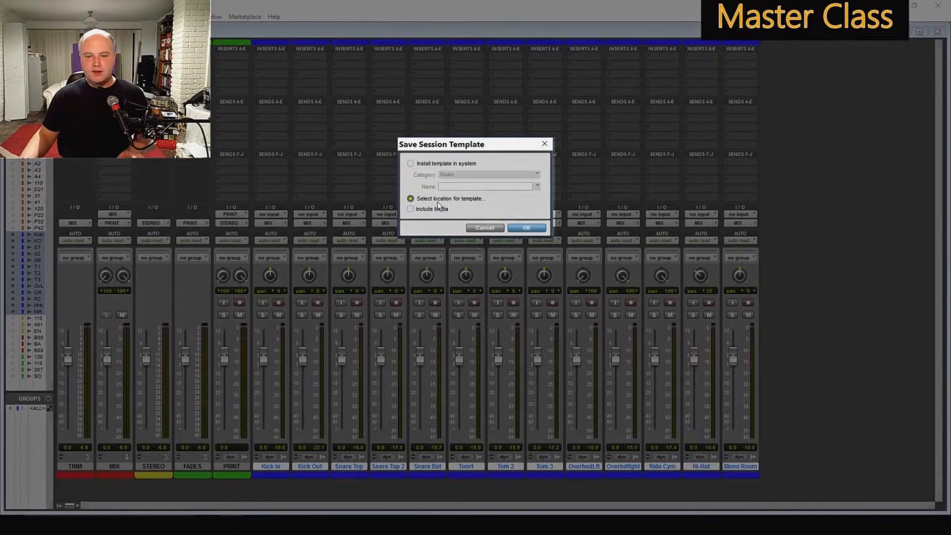
left_click(527, 228)
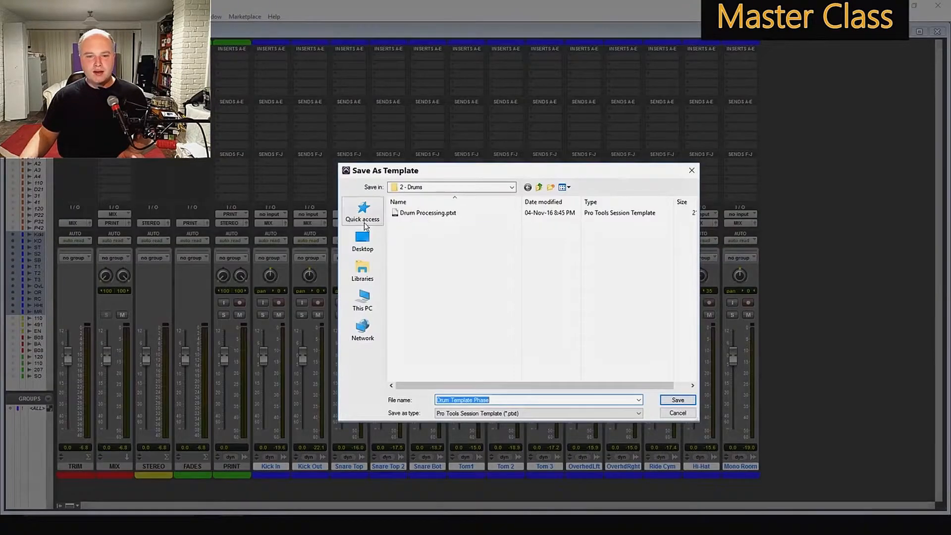
left_click(539, 187)
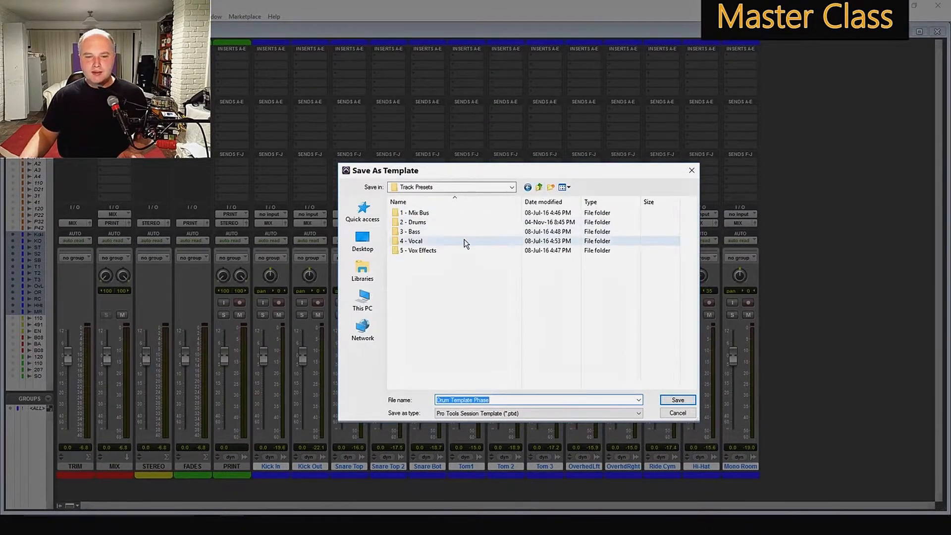
left_click(539, 188)
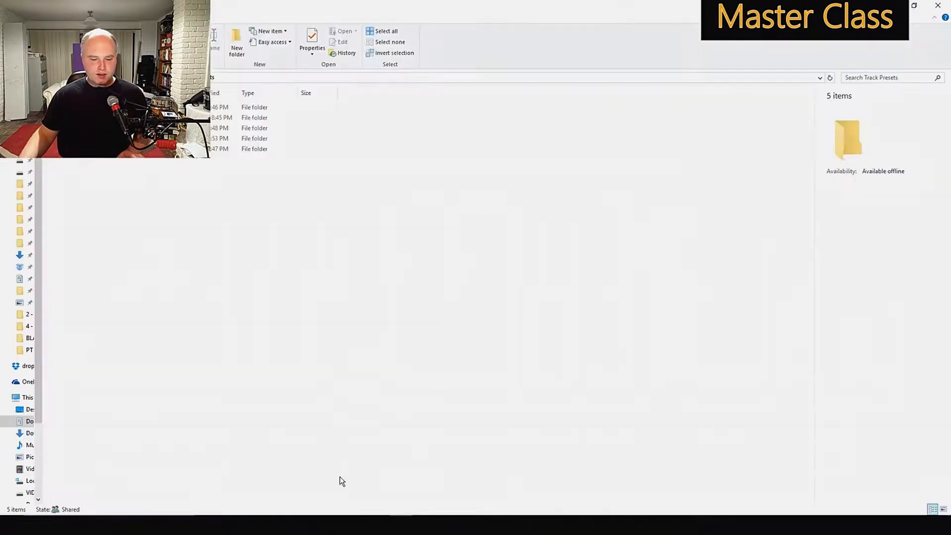
- In File Explorer, examine the Track Presets folder's full path and its place inside the Pro Tools documents folder
left_click(56, 78)
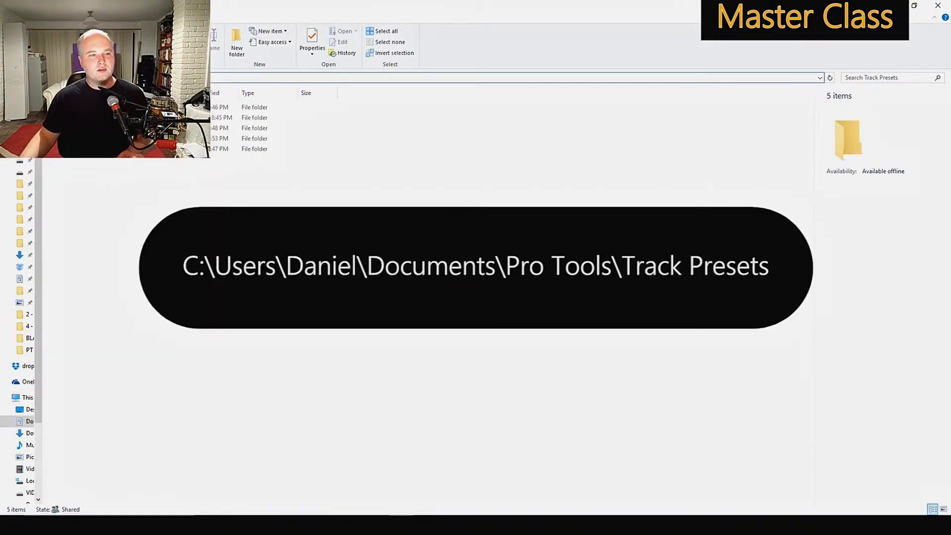
left_click(238, 228)
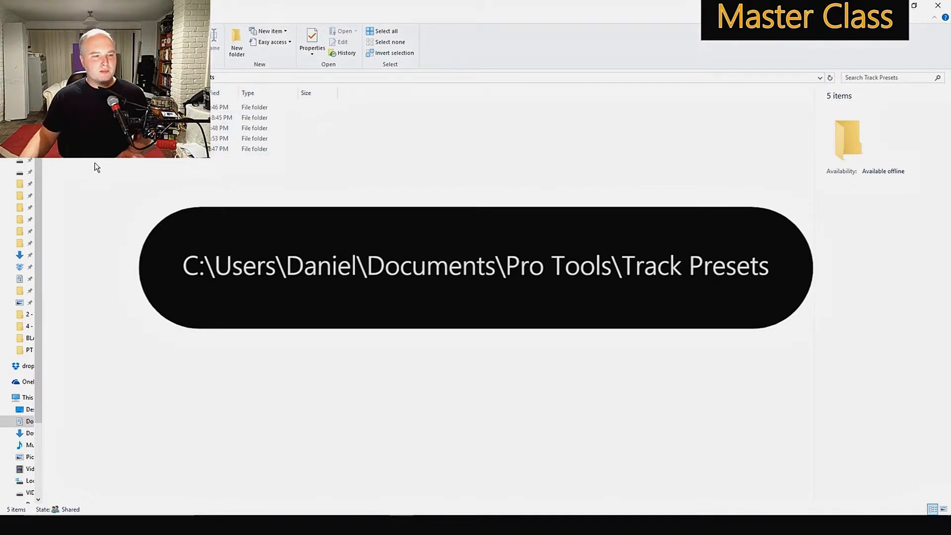
left_click(9, 78)
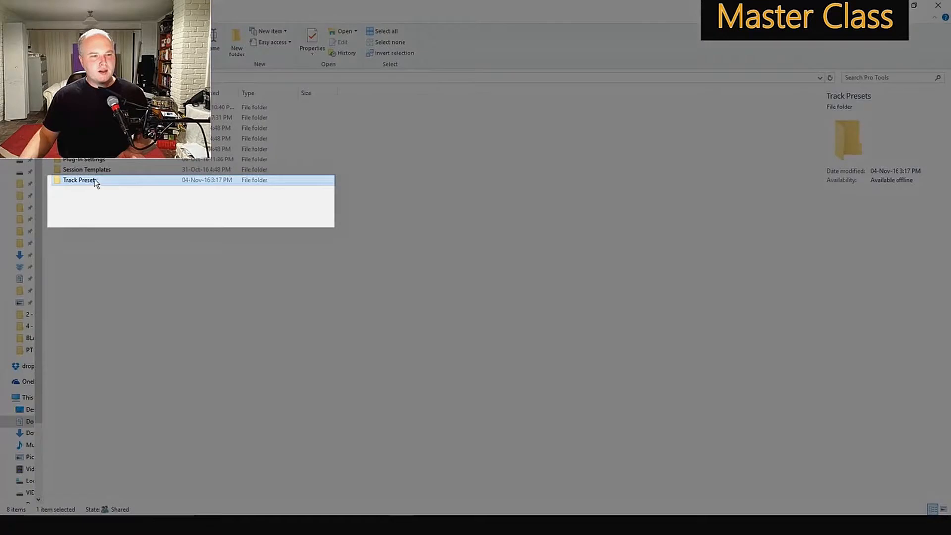
mouse_move(90, 183)
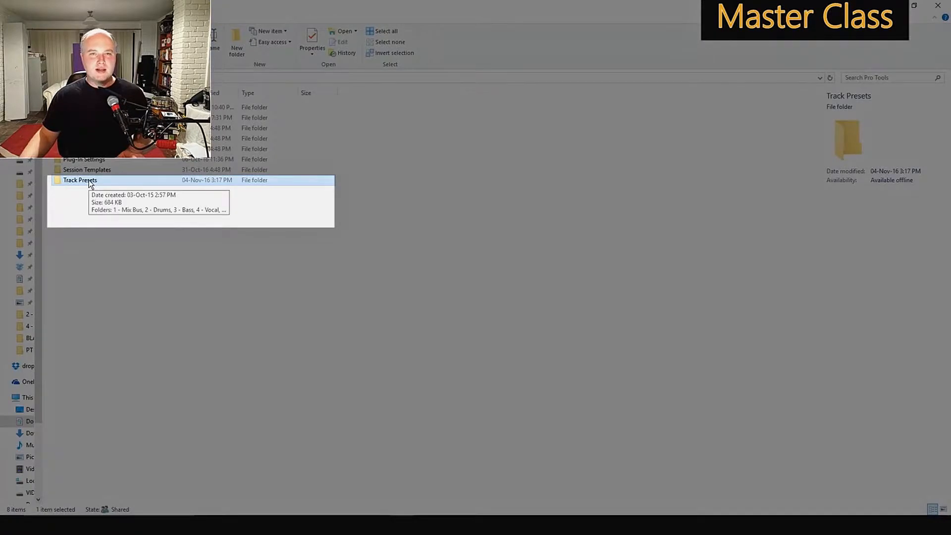
left_click(791, 406)
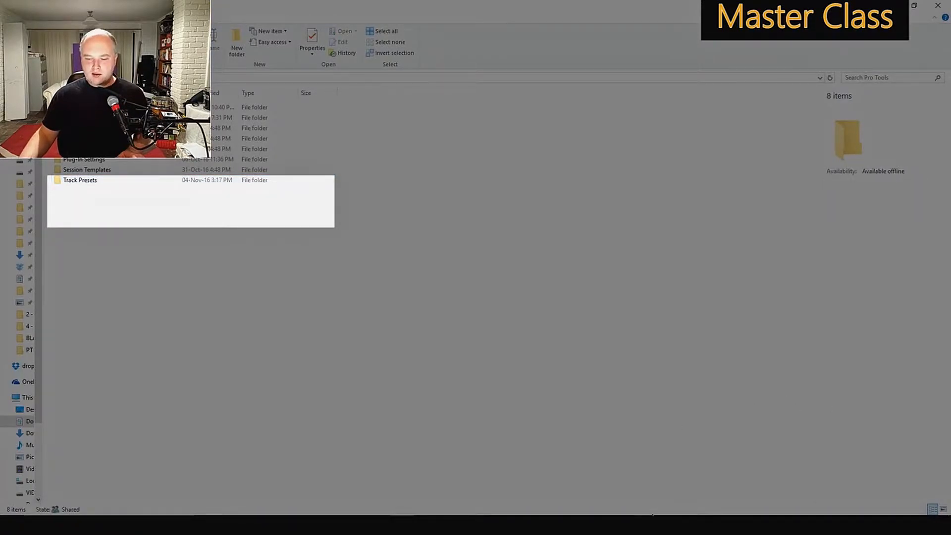
- With the Track Presets folder open in File Explorer, restore/create the track preset folder using the 12-2 tools of TRASHER 12
left_click(644, 525)
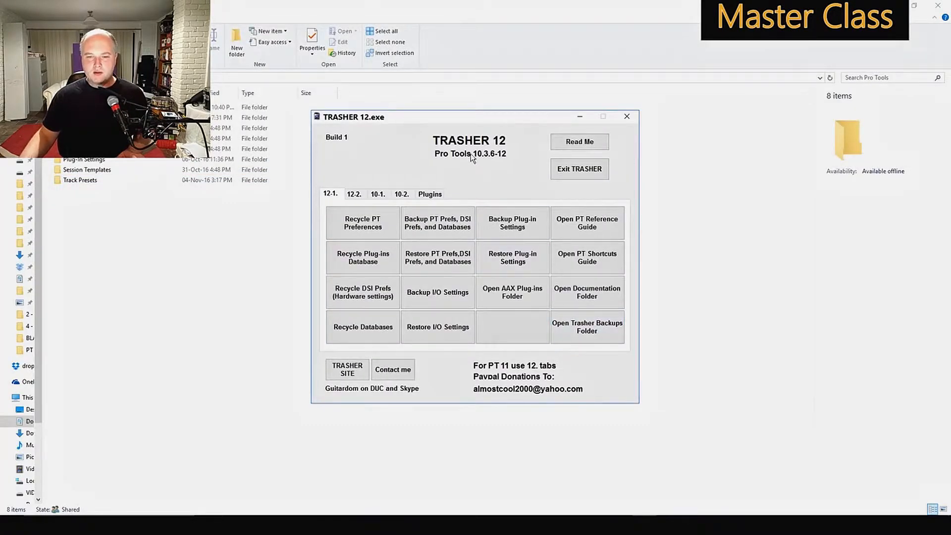
left_click(354, 194)
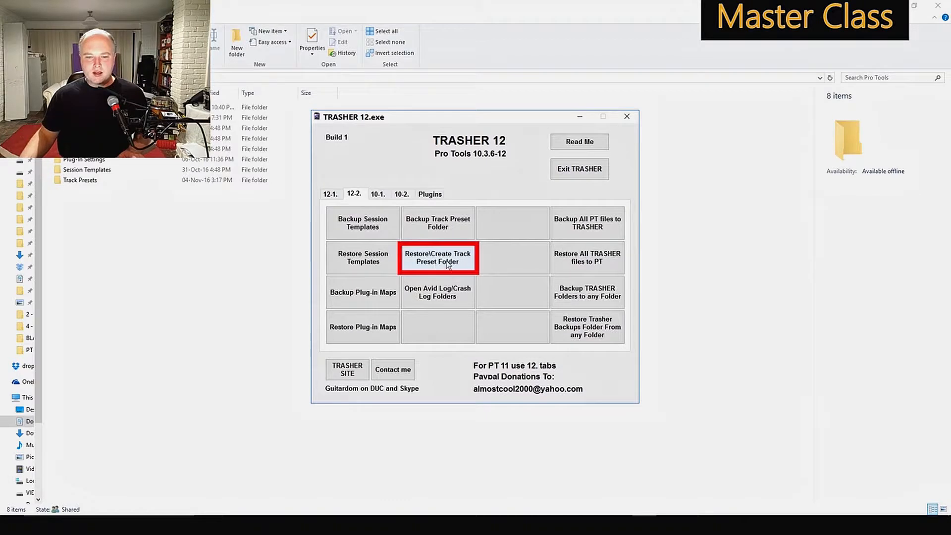
left_click(93, 179)
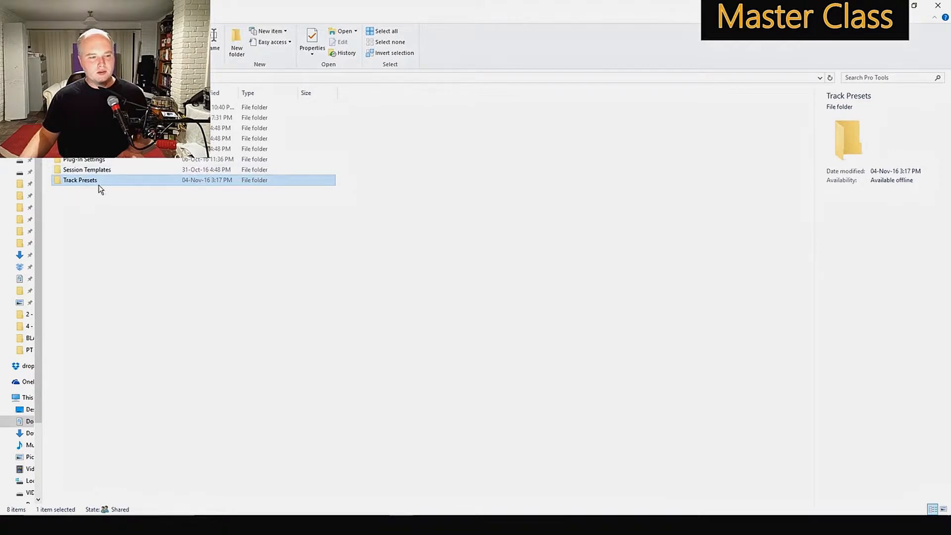
double_click(88, 182)
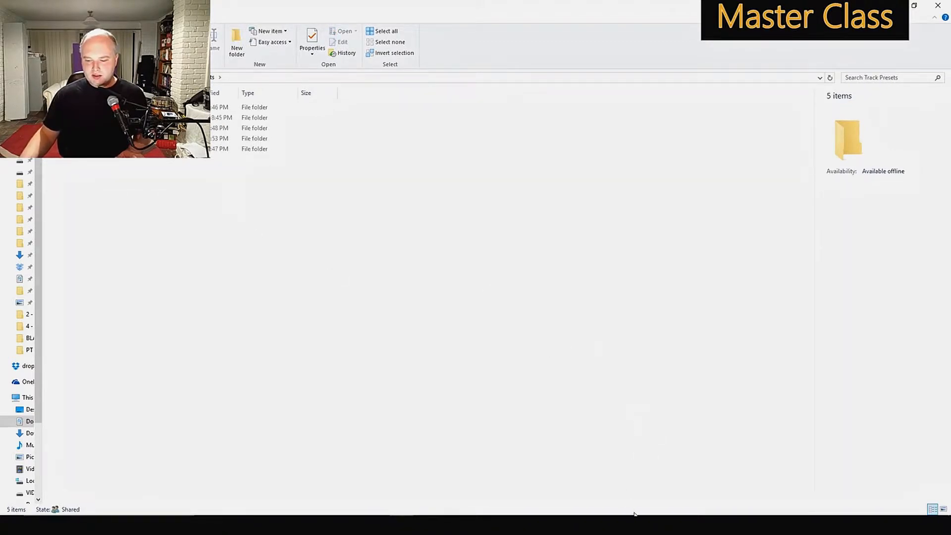
left_click(644, 523)
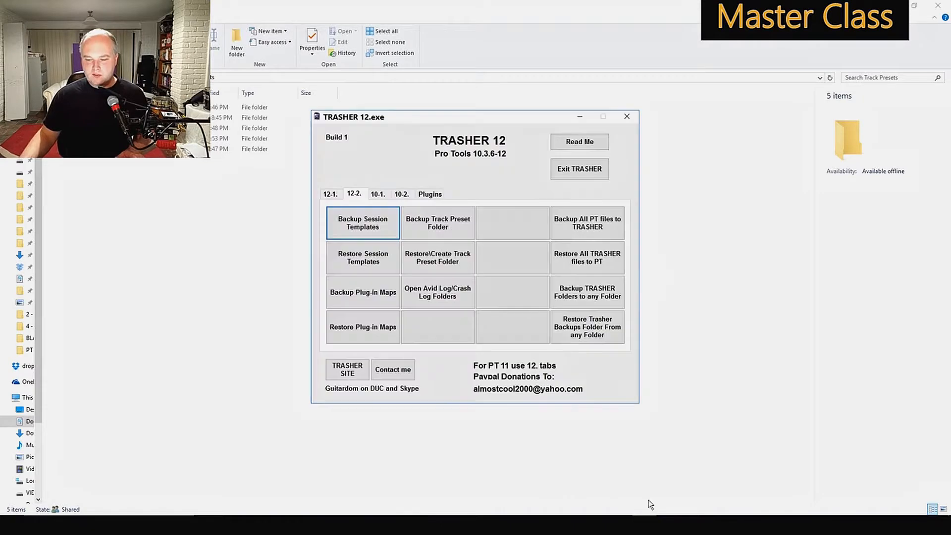
left_click(436, 263)
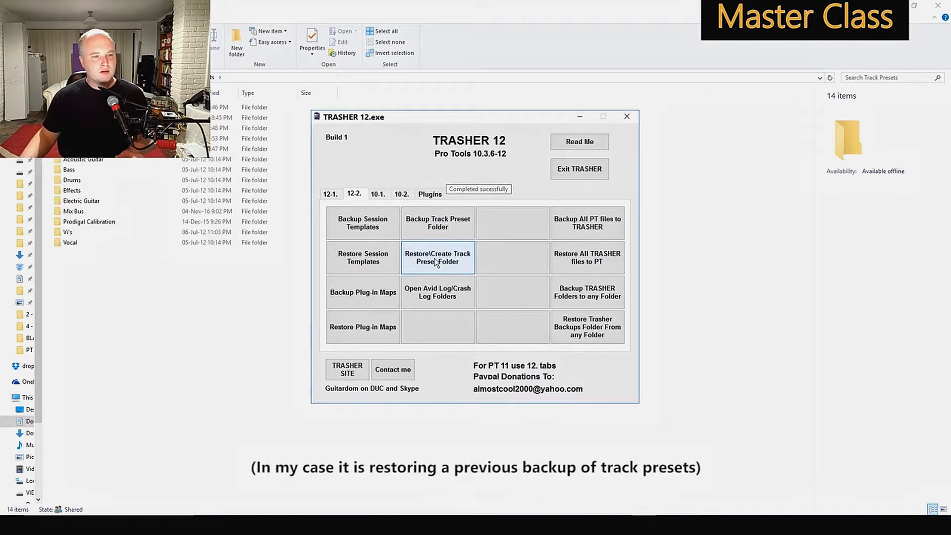
- Delete the nine restored folders, from Acoustic Guitar through Vocal, from Track Presets
left_click(91, 162)
left_click(76, 242, "shift")
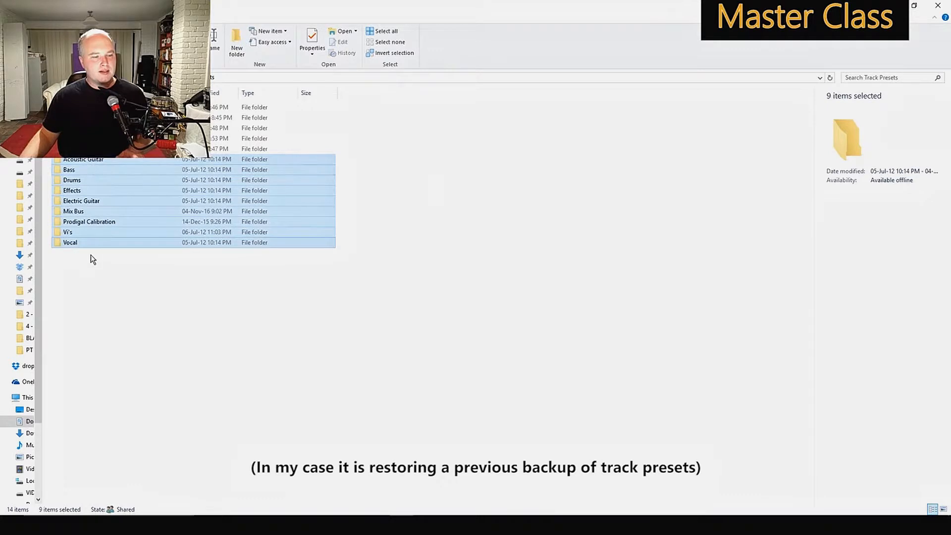
right_click(88, 162)
left_click(124, 384)
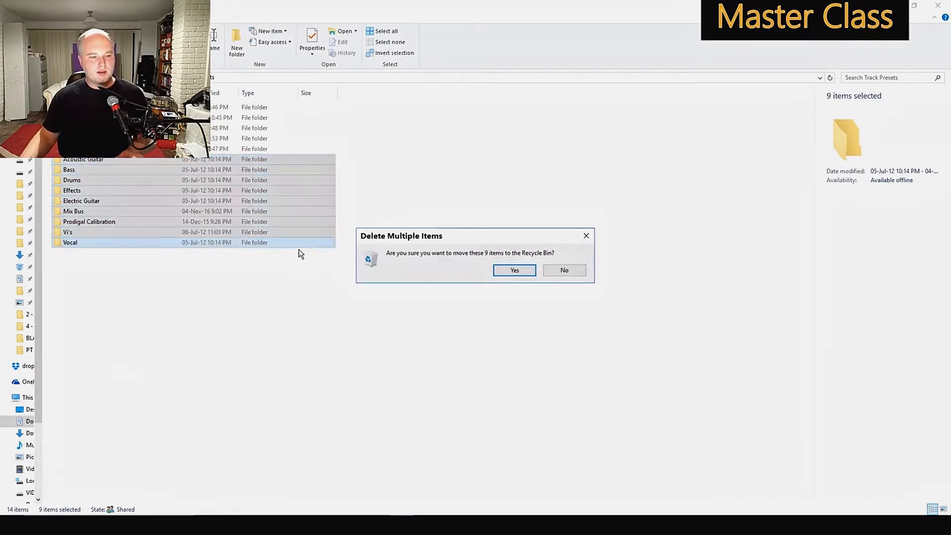
left_click(514, 270)
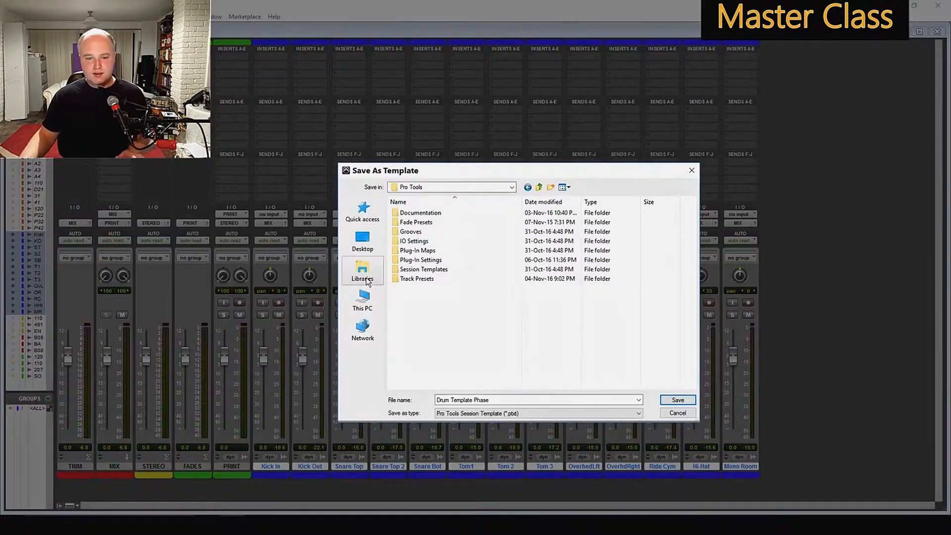
- In Pro Tools' template save dialog, inspect MixBus +.ptxt in the 1 - Mix Bus folder under Track Presets, and cancel the save
double_click(493, 278)
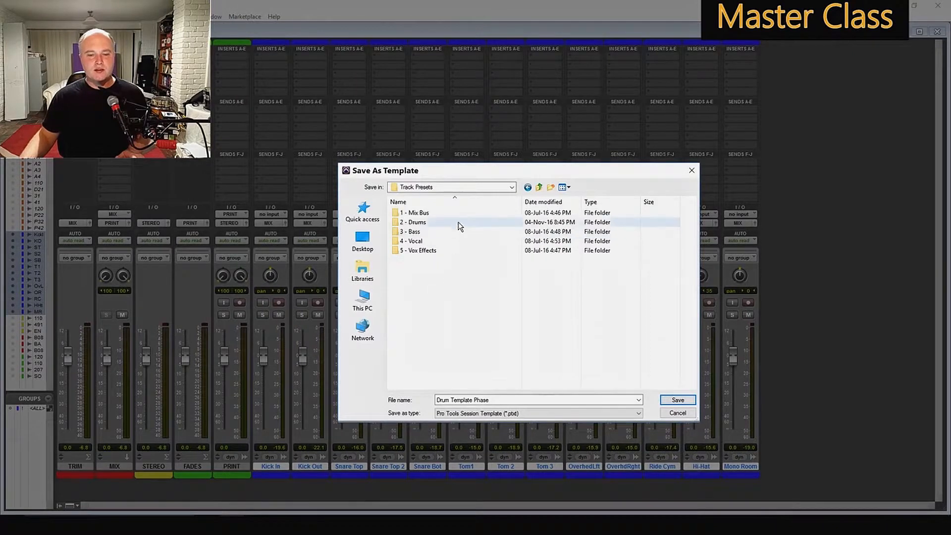
left_click(418, 213)
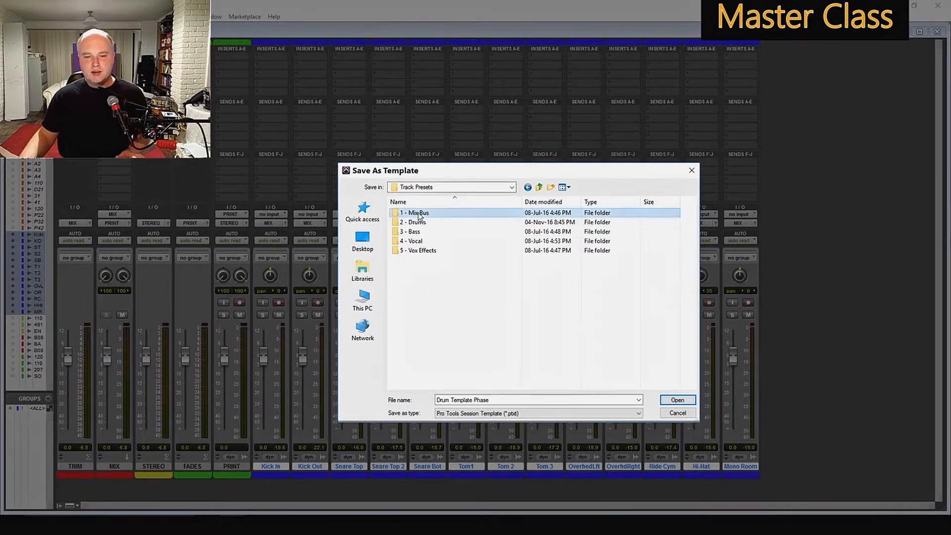
double_click(418, 213)
left_click(427, 213)
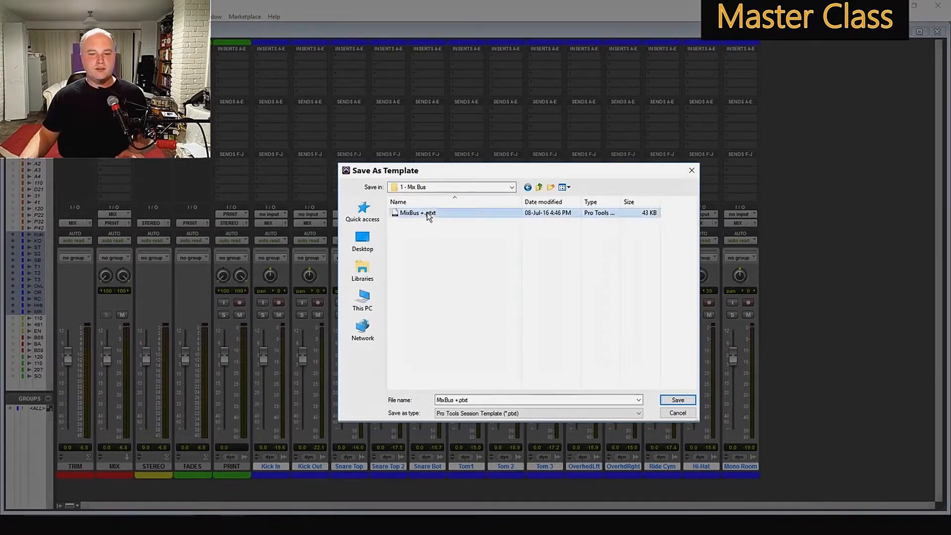
left_click(677, 413)
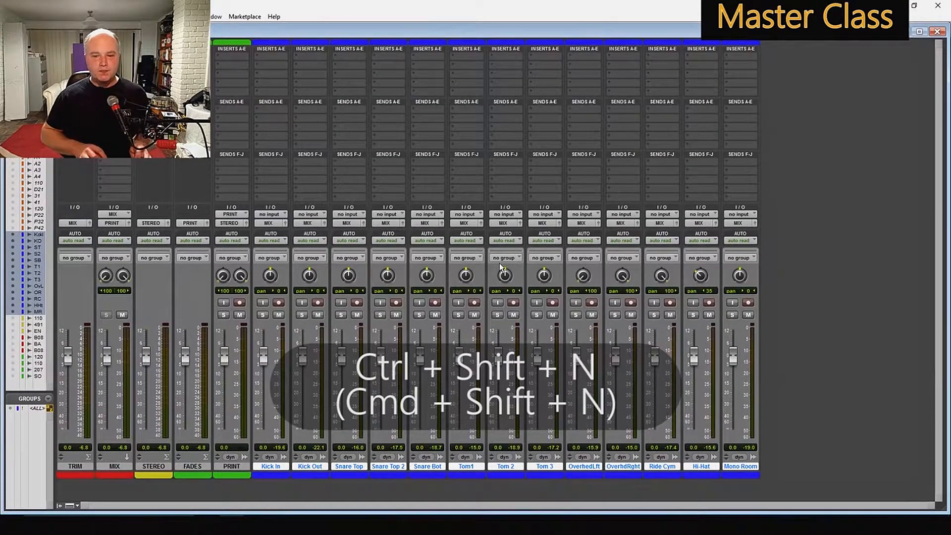
- Choose the 1 - Mix Bus preset category as the type for a new track, and cancel without creating it
key("ctrl+shift+n")
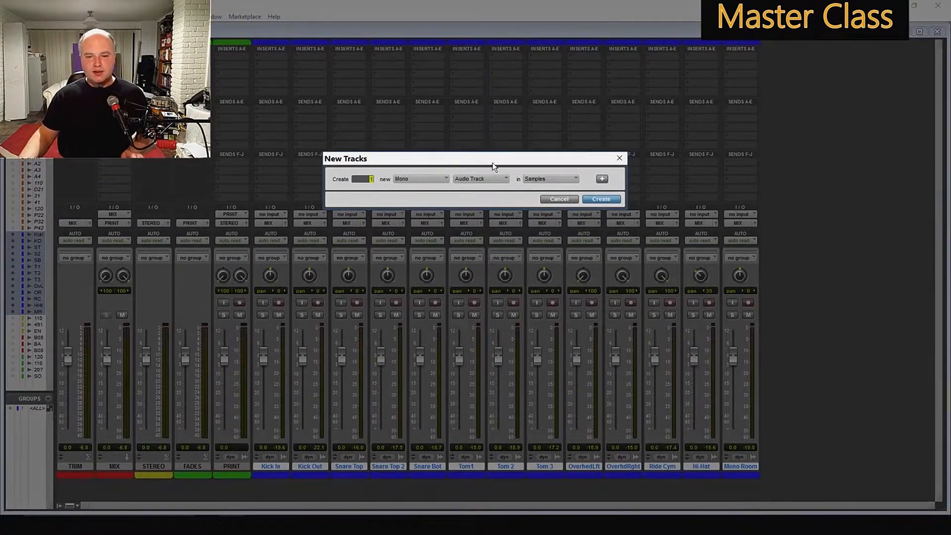
left_click(489, 176)
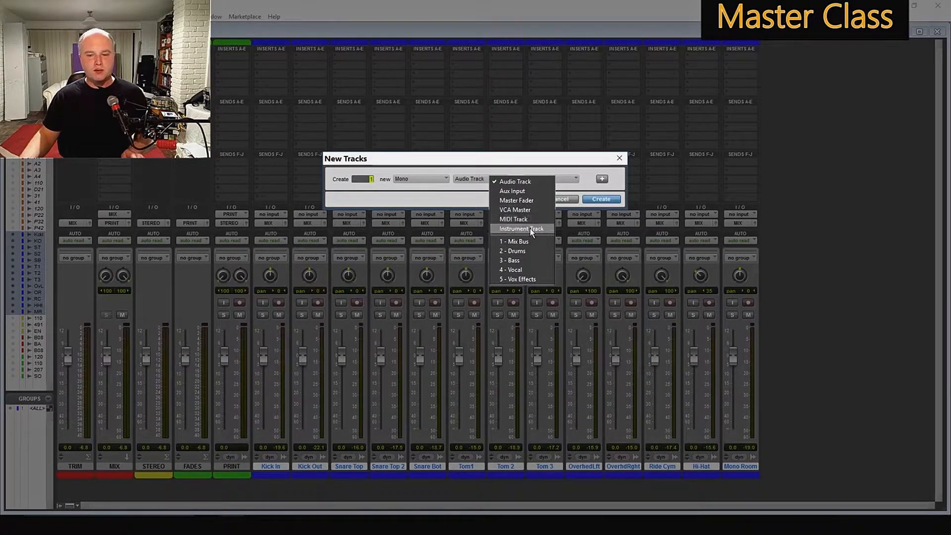
left_click(525, 241)
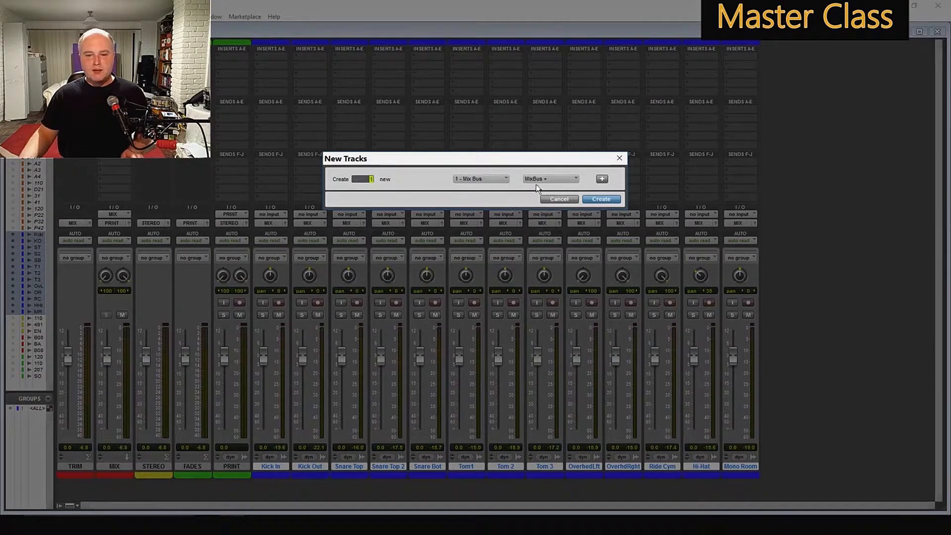
left_click(558, 199)
- Switch to File Explorer and examine the template file stored in the 2 - Drums folder under Track Presets
key("alt+Tab")
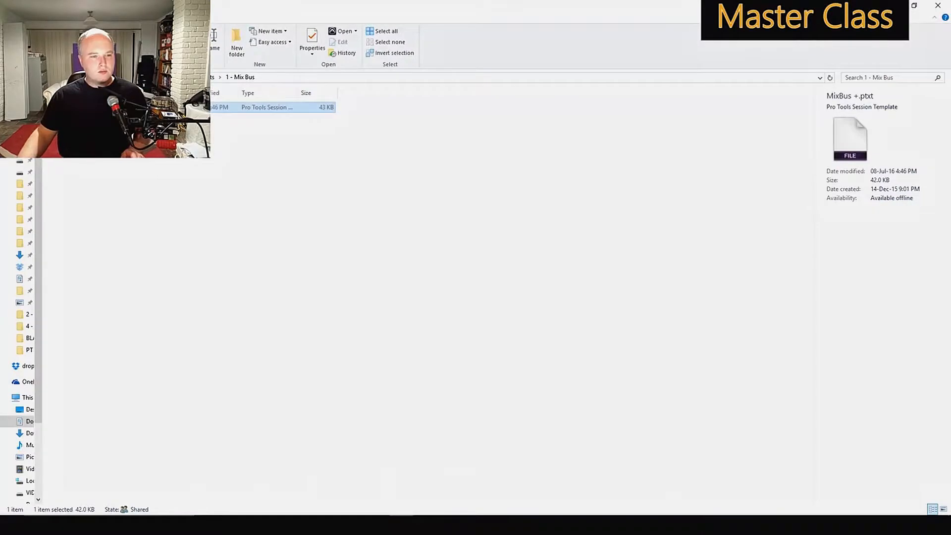
key("alt+Up")
key("Down")
key("Return")
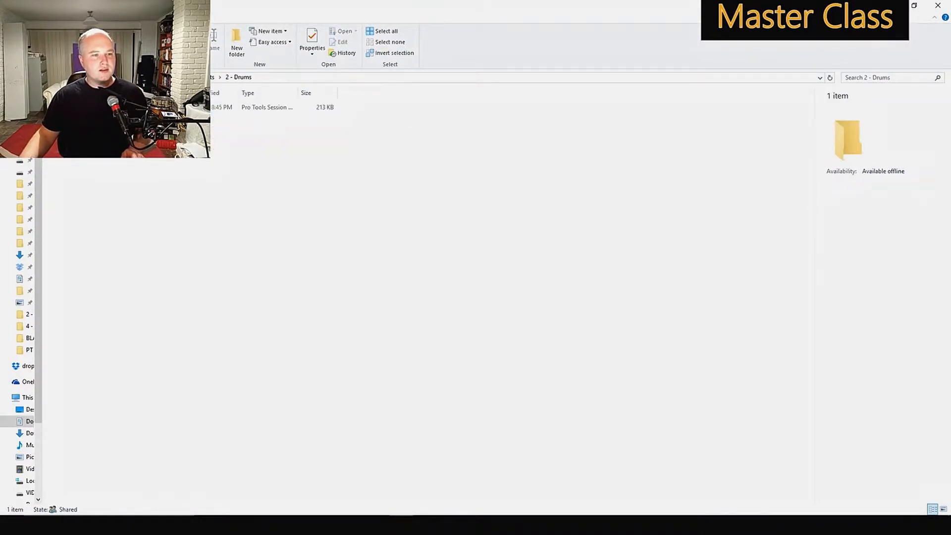
left_click(124, 107)
left_click(278, 263)
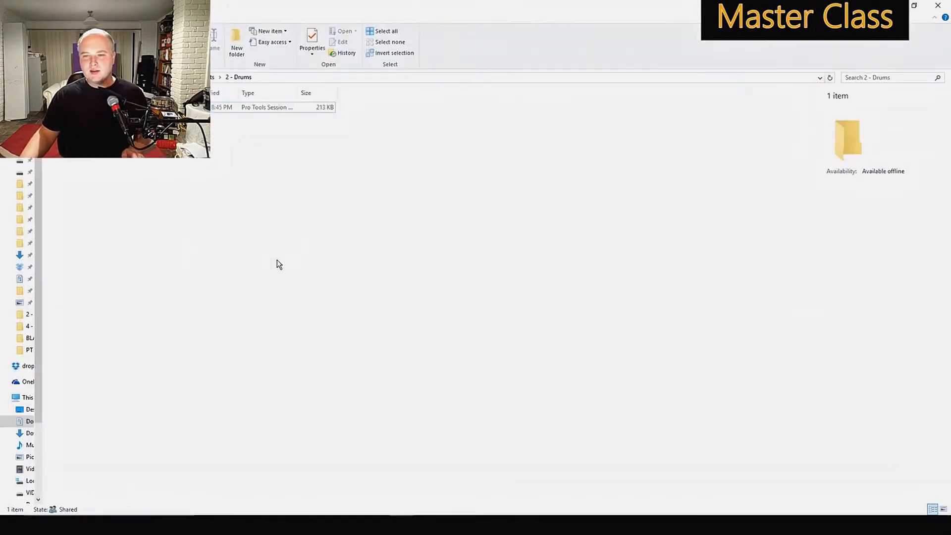
- Switch to Pro Tools and create new tracks from the Drum Processing preset in the 2 - Drums category
key("alt+Tab")
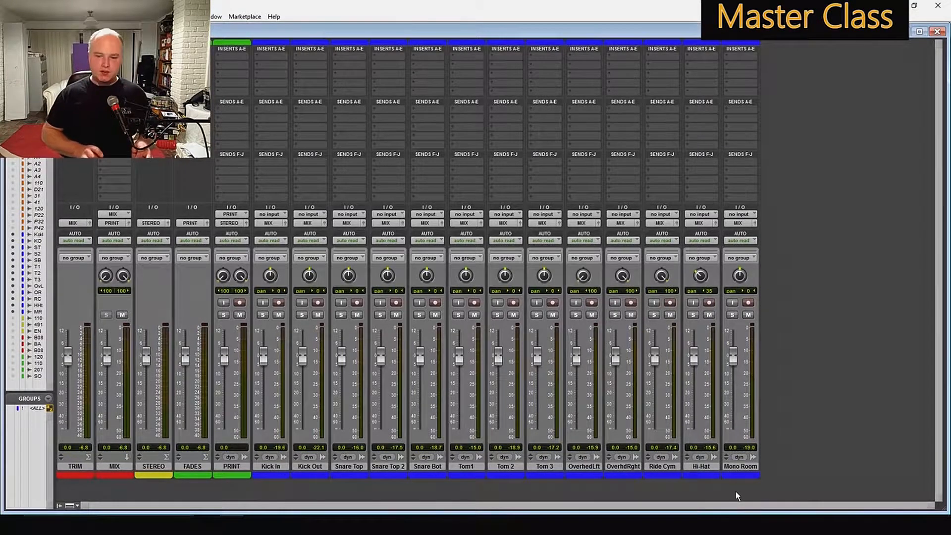
key("ctrl+shift+n")
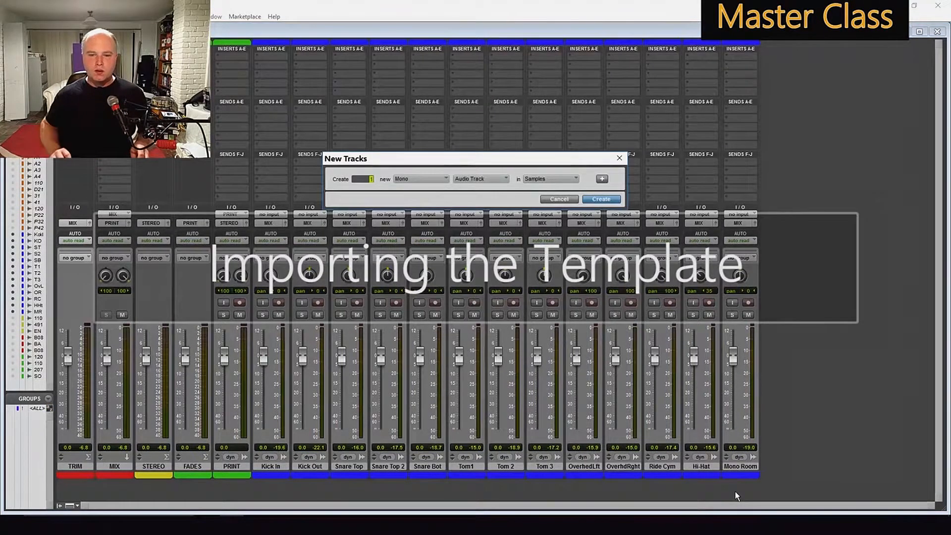
key("ctrl+Up")
key("ctrl+Up")
key("ctrl+Up")
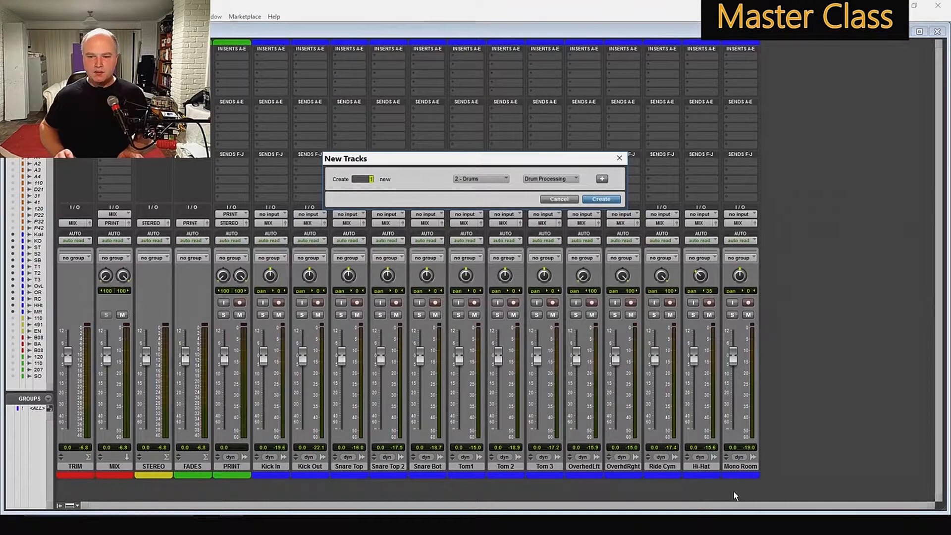
key("Return")
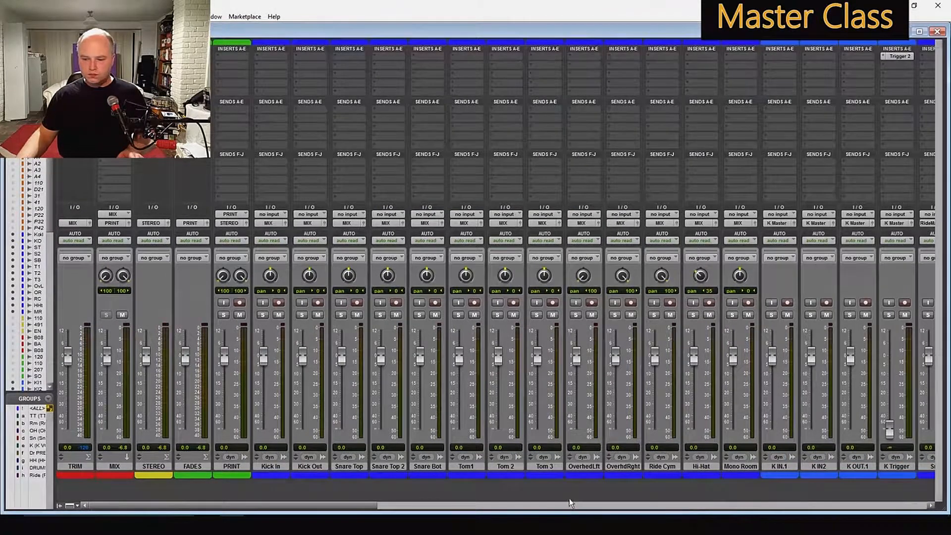
- Colour all the raw drum tracks from Kick In through Mono Room red to distinguish them from the template tracks
left_click(261, 466)
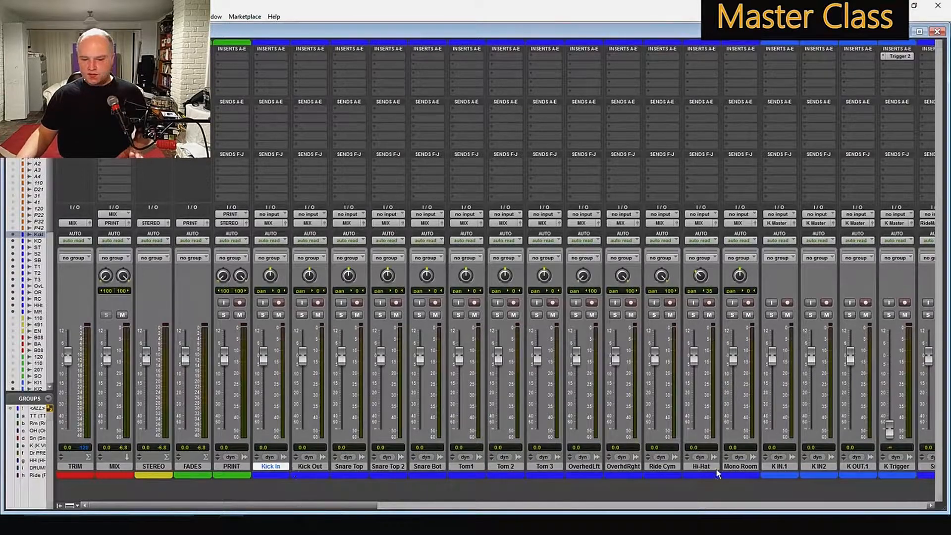
left_click(731, 468, "shift")
double_click(732, 473)
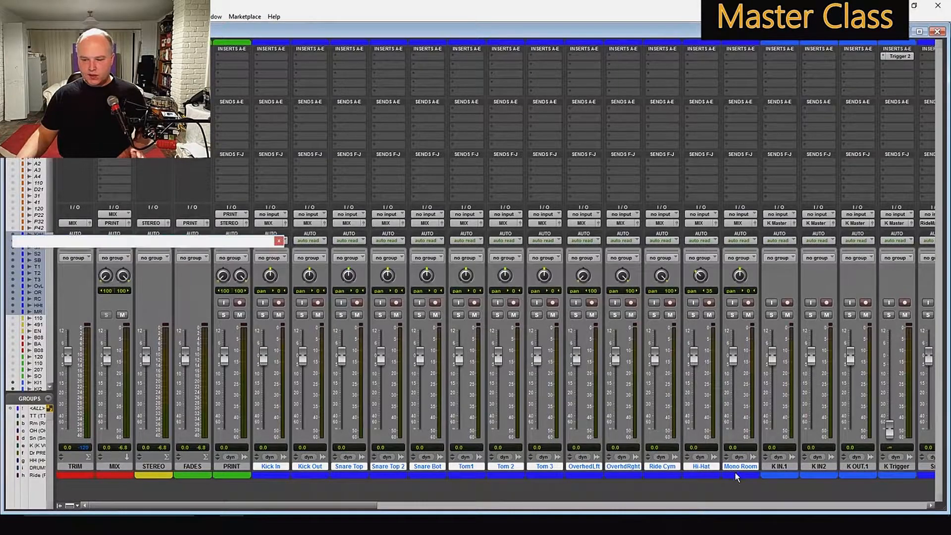
left_click(114, 271)
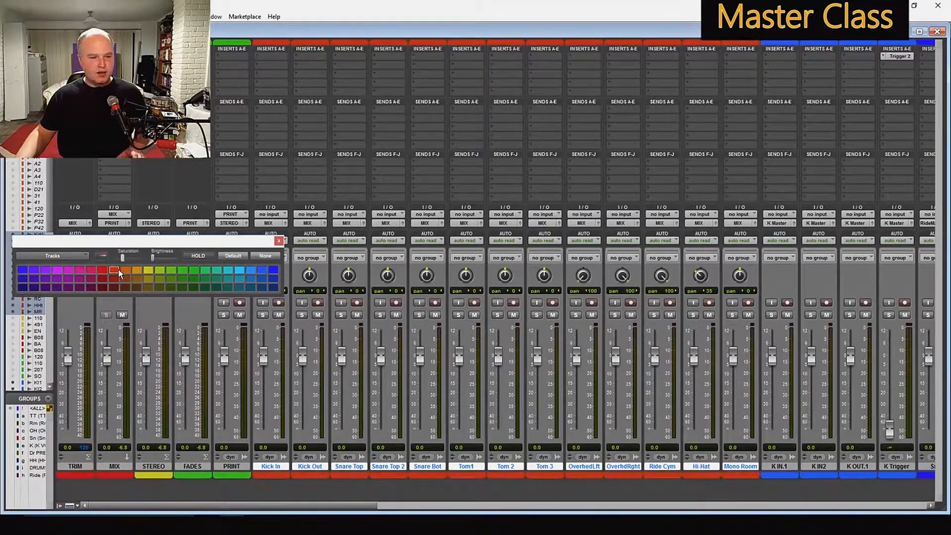
left_click(278, 241)
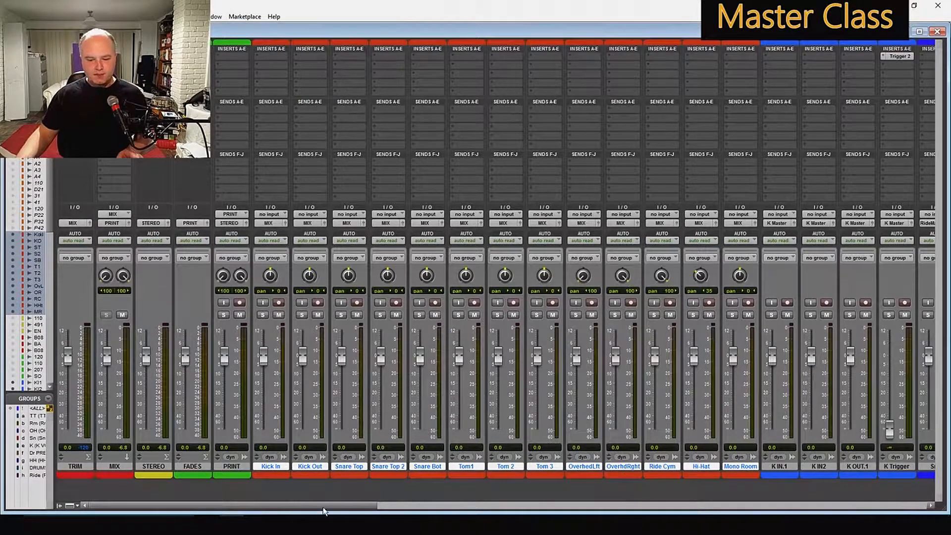
- Compare the raw Kick In and Kick Out tracks with the template's K IN.1, K IN2 and K OUT.1 tracks
mouse_move(324, 506)
left_mouse_down()
mouse_move(817, 506)
mouse_move(320, 500)
left_mouse_up()
left_click(357, 468)
left_click(165, 465)
left_click(188, 467)
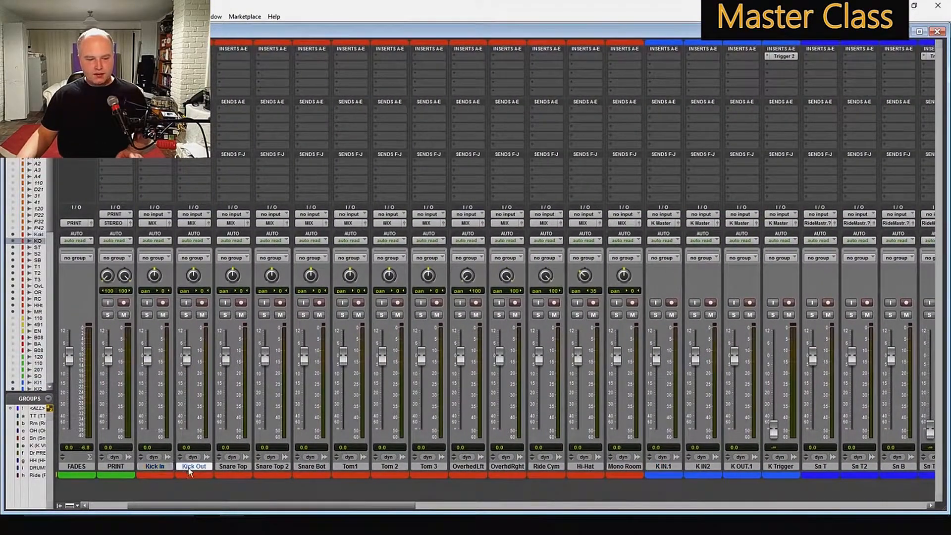
left_click(170, 467)
left_click(189, 469)
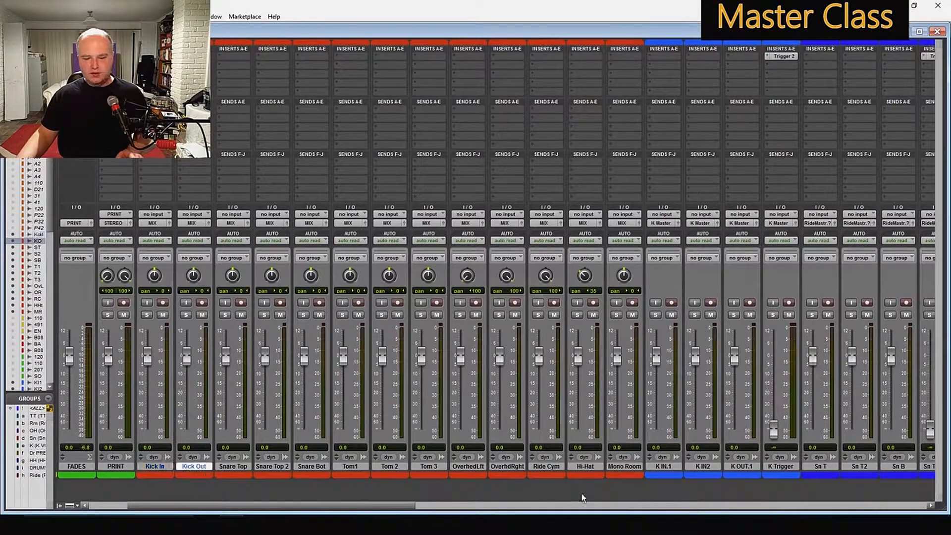
left_click(674, 468)
left_click(715, 466)
left_click(751, 467)
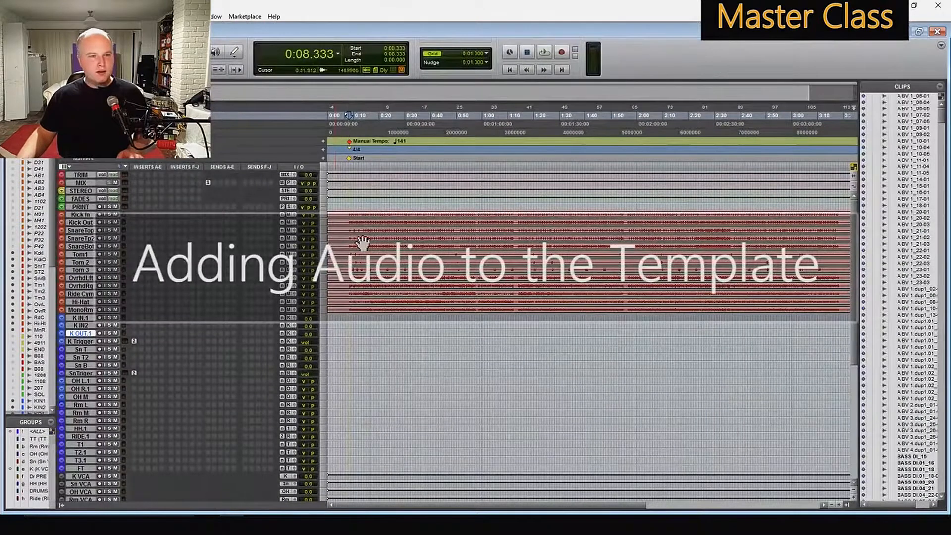
- Move the Kick In clip to K IN.1, the Kick Out clip to K OUT.1 and the Snare Top clip to Sn T
left_click(396, 224)
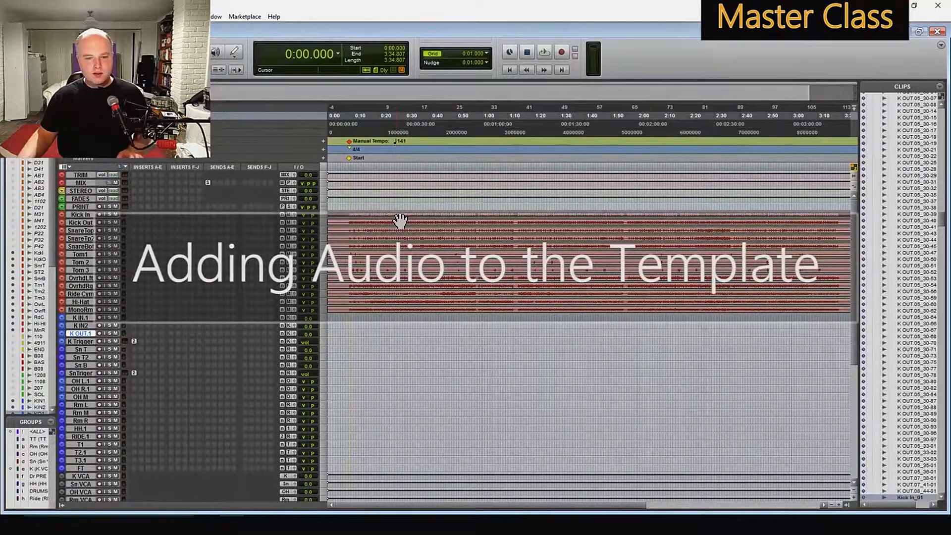
left_click_drag(395, 222, 344, 336)
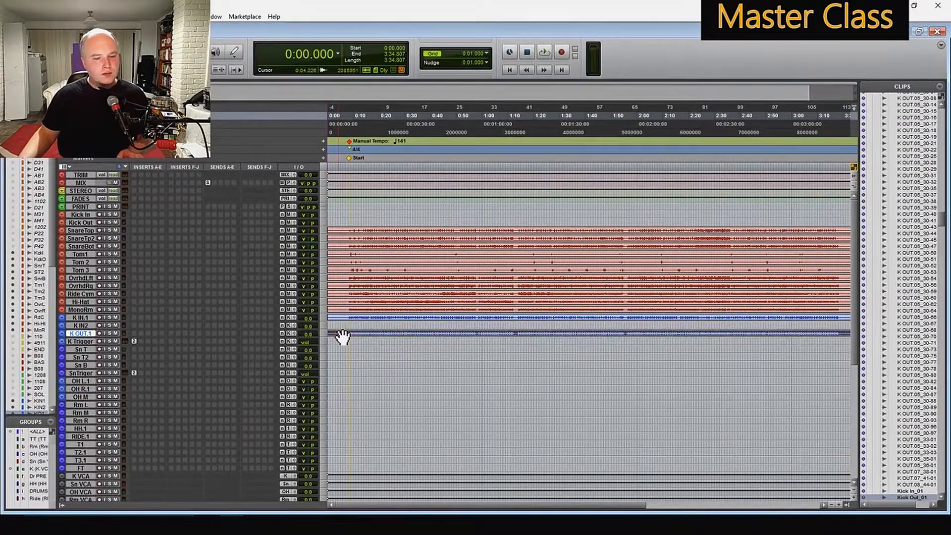
left_click_drag(368, 237, 354, 354)
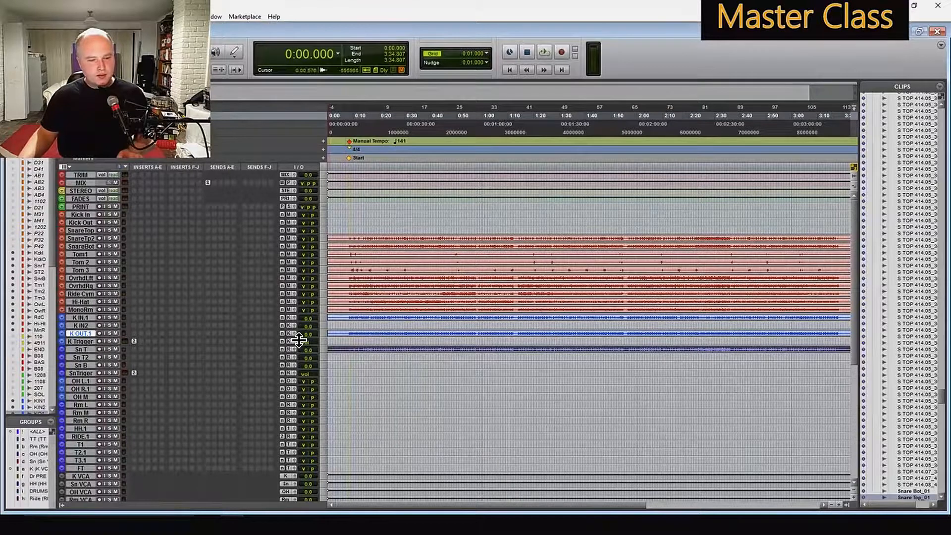
- Copy the Kick In clip from K IN.1 to K Trigger and check that track's Trigger 2 plug-in
left_click(374, 320)
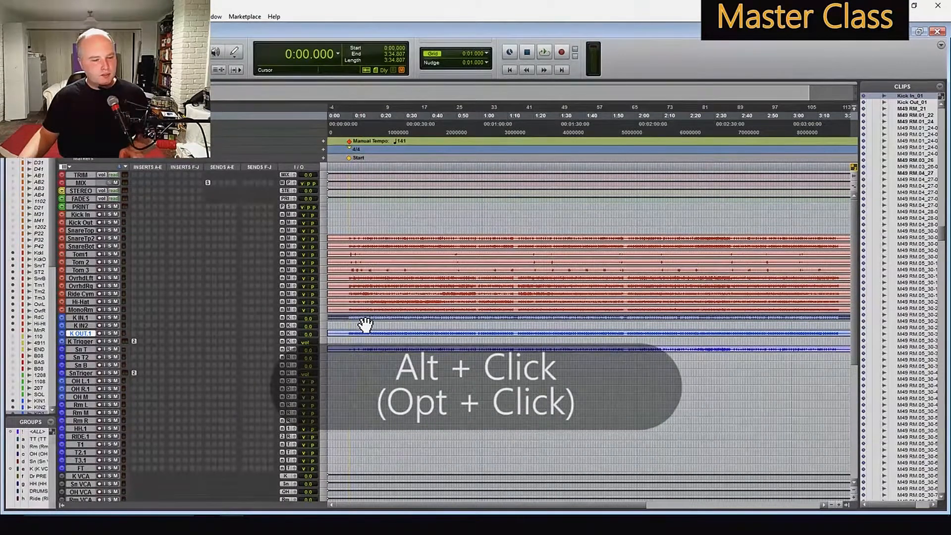
left_click_drag(365, 325, 355, 344)
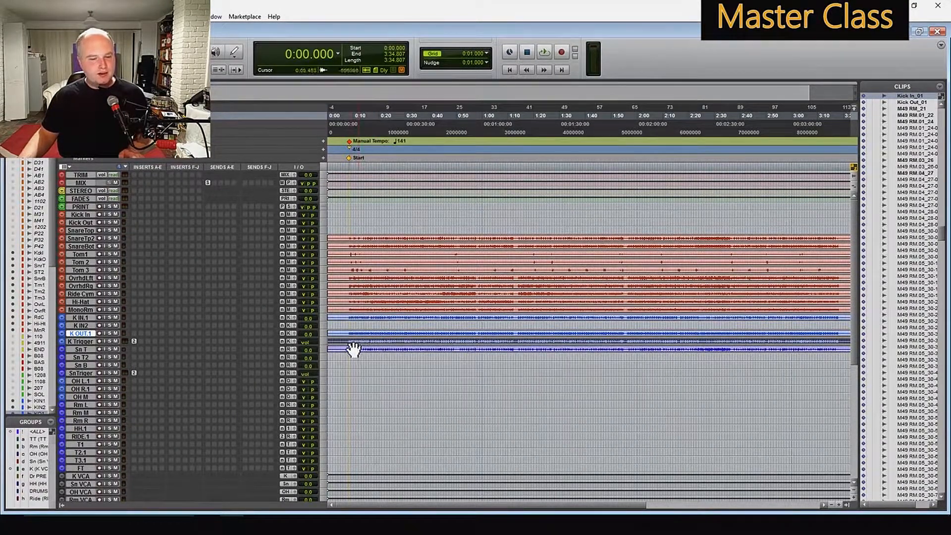
left_click(133, 341)
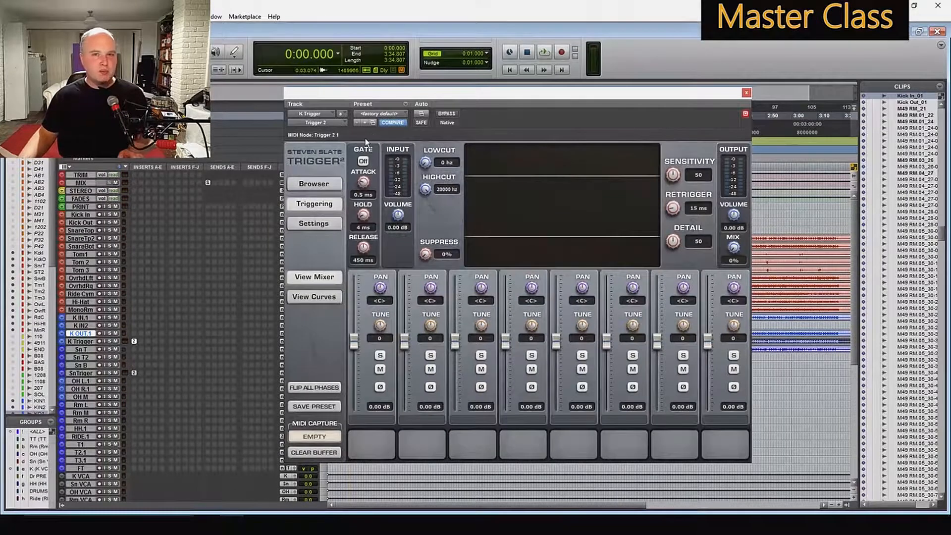
key("ctrl+w")
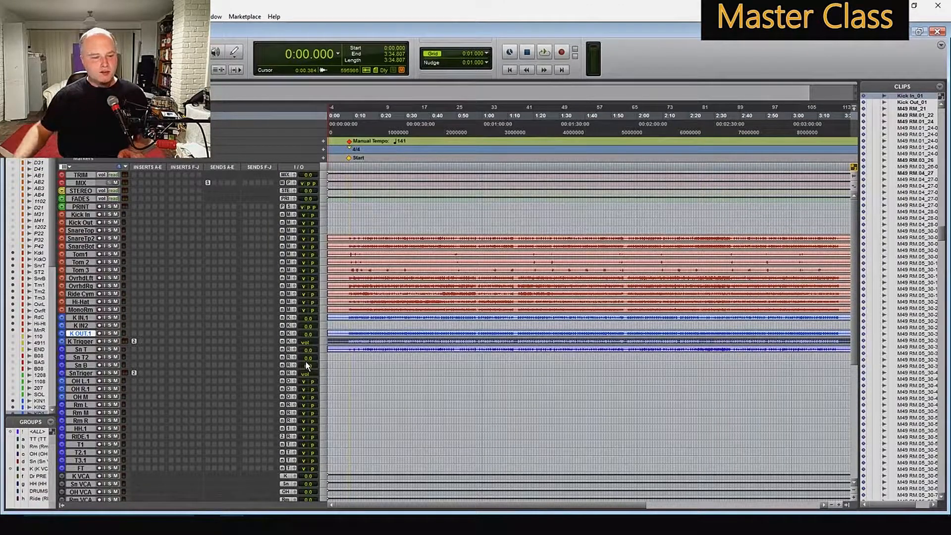
- Move the Snare Top 2 clip to Sn T2 and the Snare Bot clip to Sn B
left_click(370, 245)
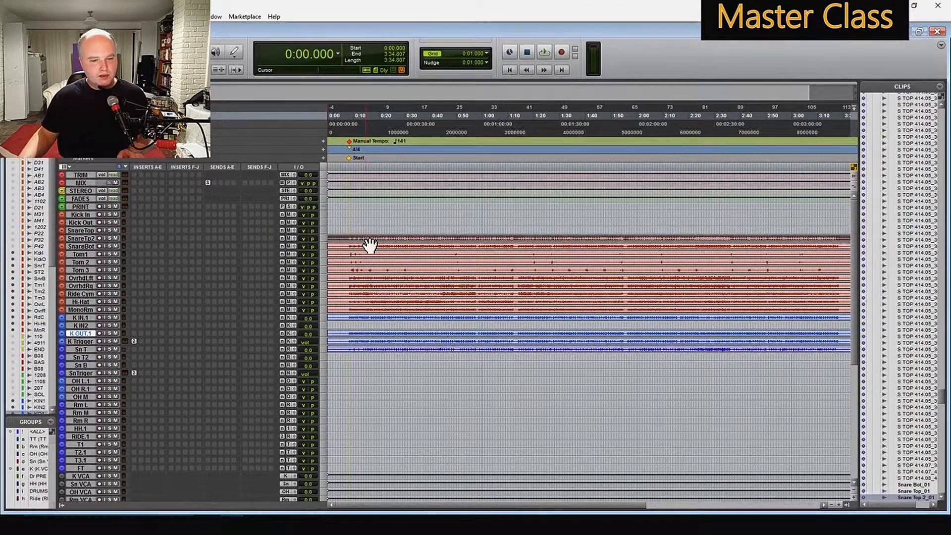
left_click_drag(370, 245, 350, 366)
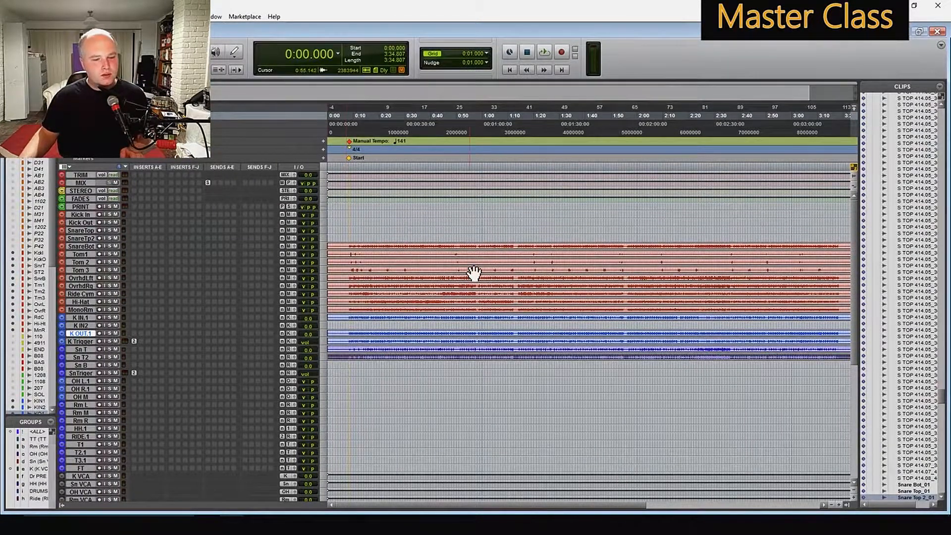
left_click(361, 251)
left_click_drag(361, 251, 350, 367)
key("ctrl+z")
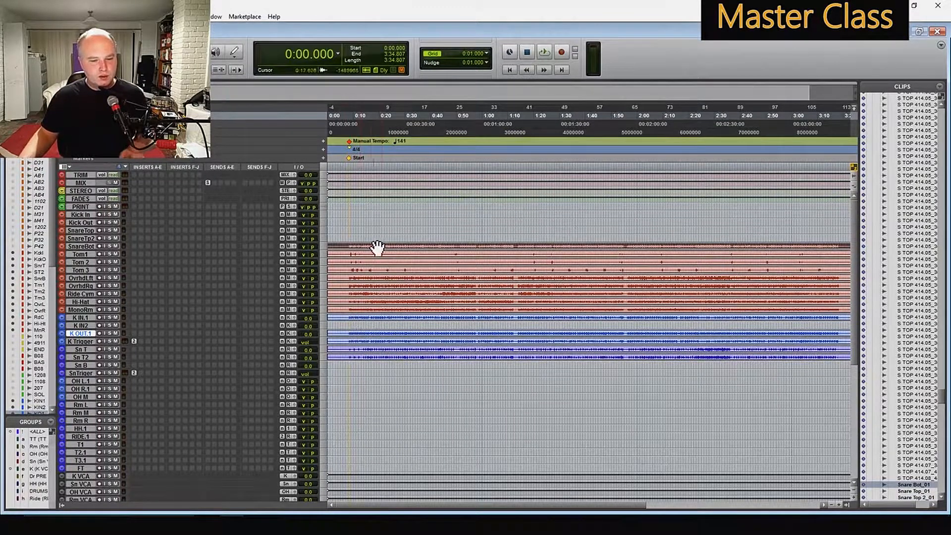
left_click_drag(373, 252, 354, 370)
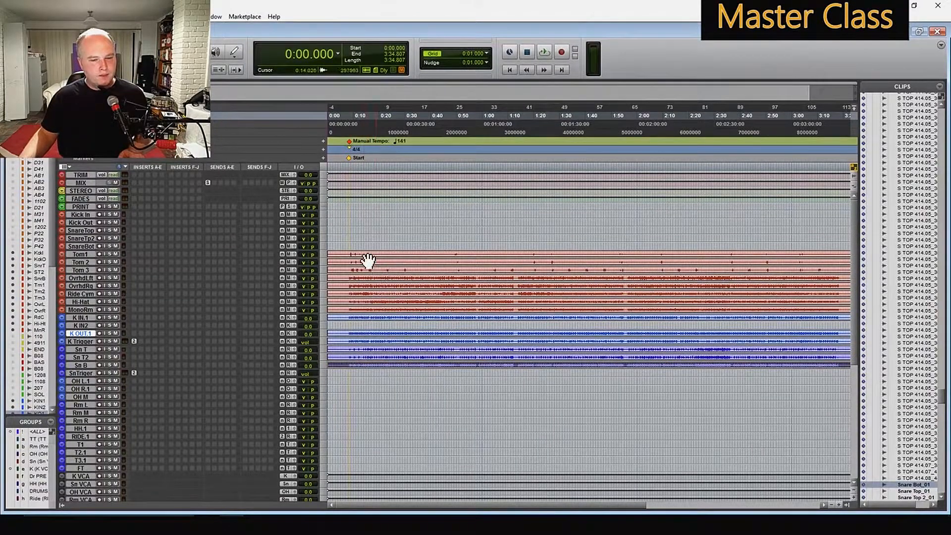
- Move the three tom clips to T1, T2.1 and FT, deleting the unused T3.1 track, and the Overhead Left clip to OH L.1
left_click_drag(368, 261, 350, 445)
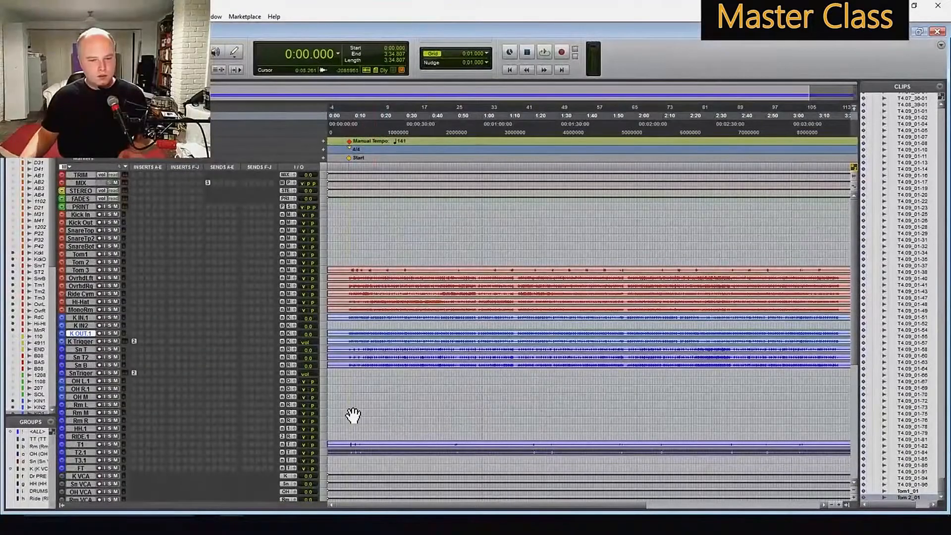
right_click(86, 460)
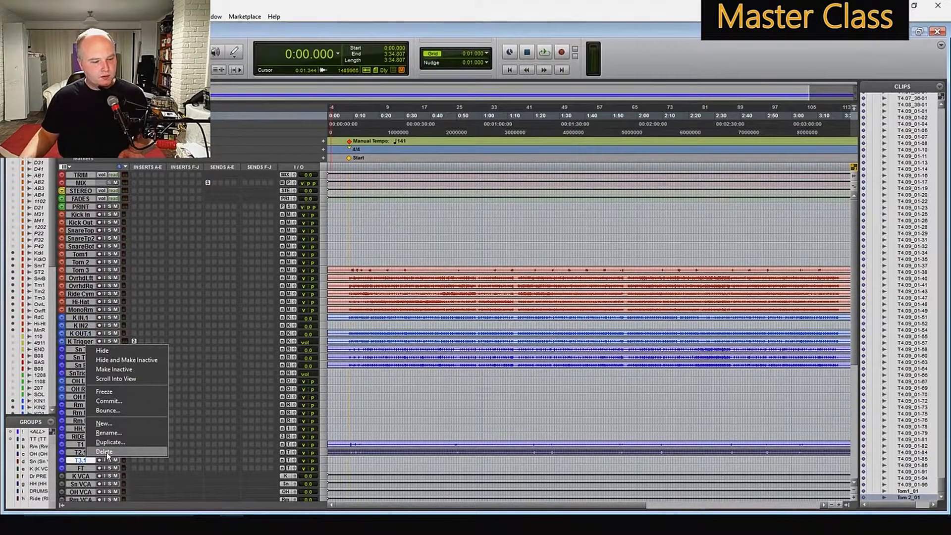
left_click(112, 452)
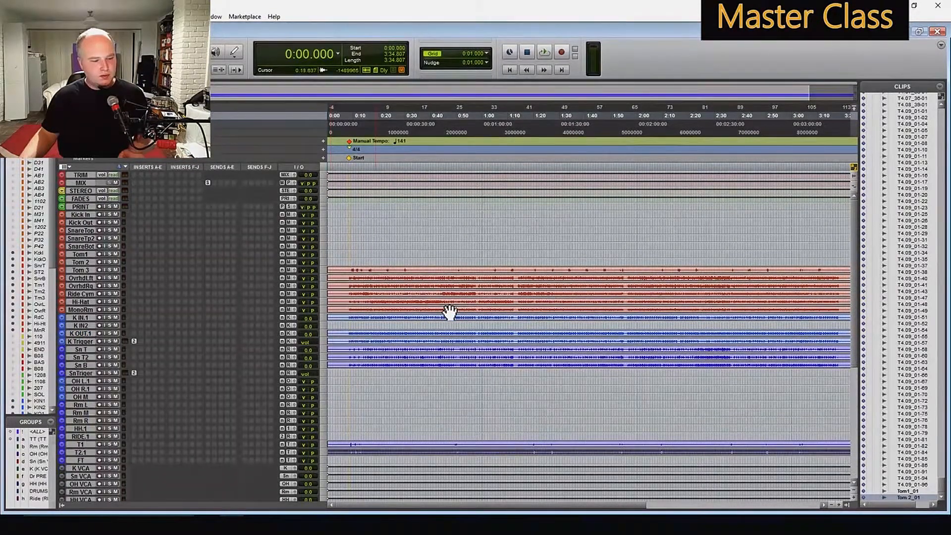
left_click_drag(376, 276, 348, 462)
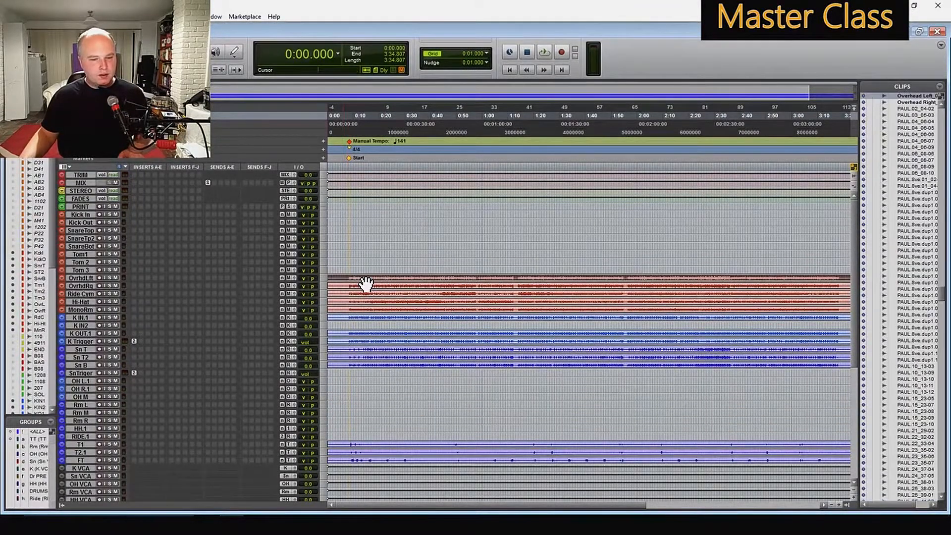
left_click_drag(365, 283, 314, 384)
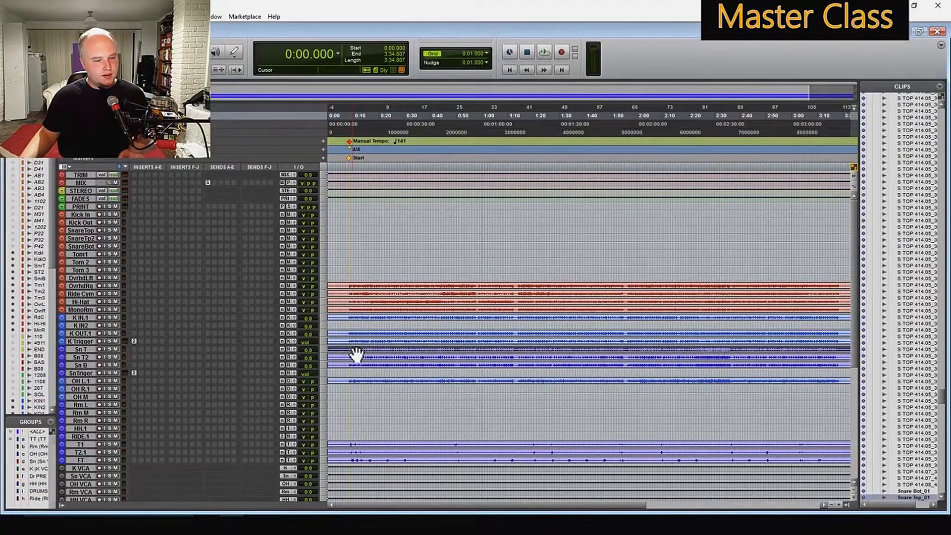
- Copy the Snare Top clip from Sn T to the snare trigger track and check that track's Trigger 2 plug-in
left_click_drag(356, 354, 356, 378)
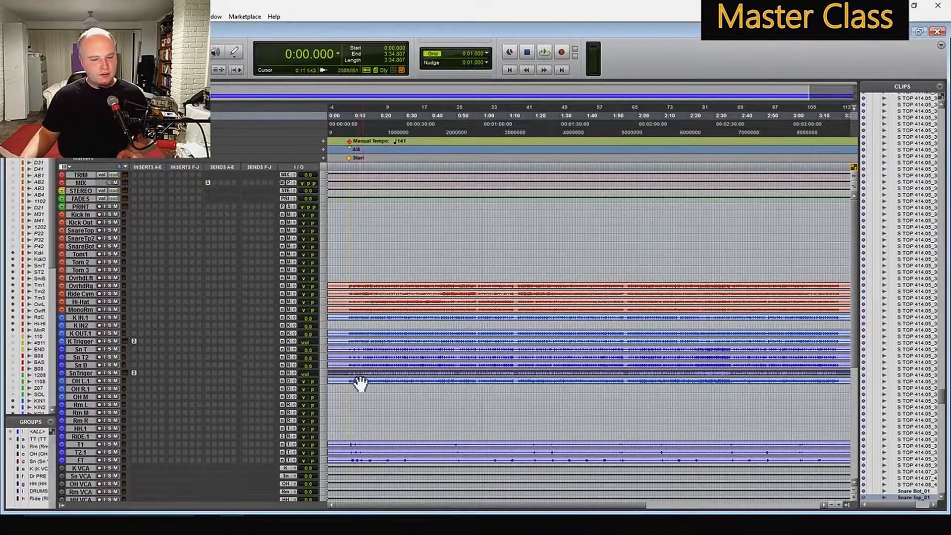
left_click(134, 373)
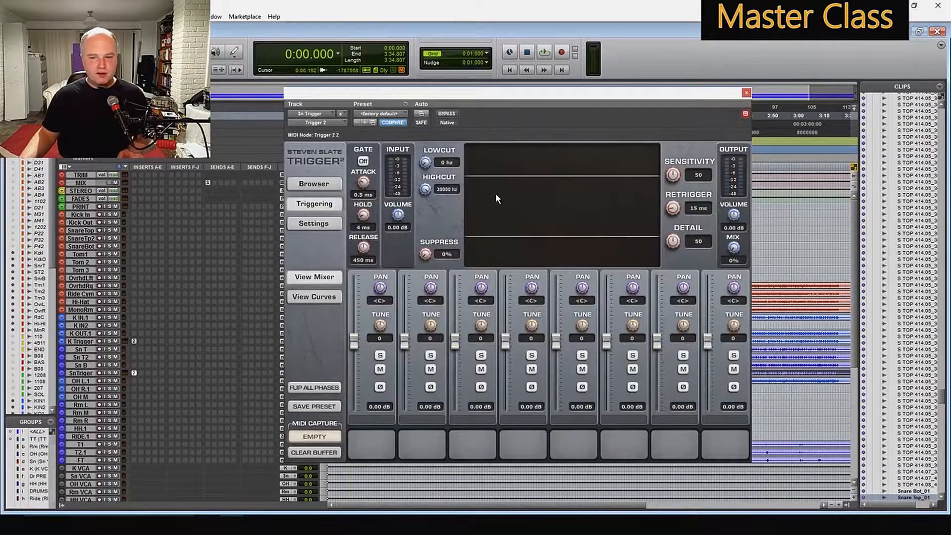
left_click(747, 91)
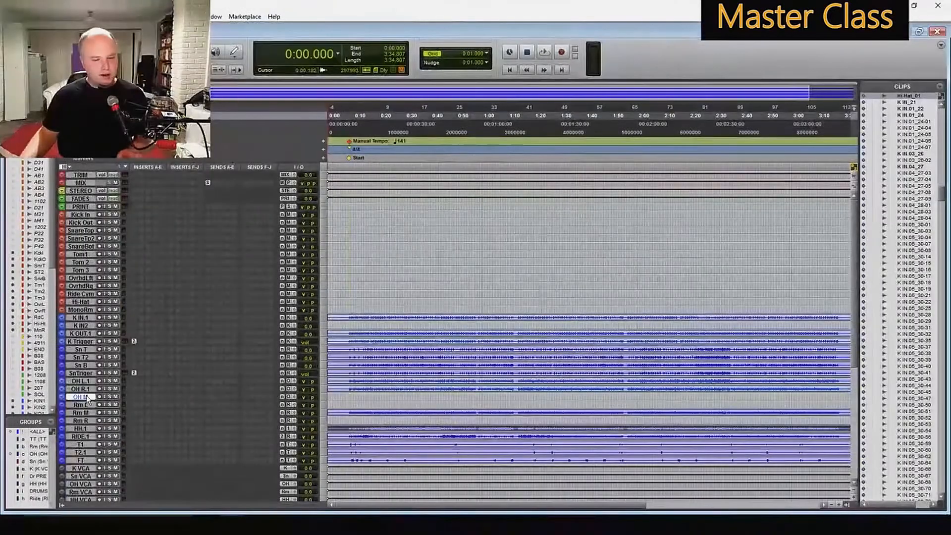
- Delete the unused template tracks OH M, Rm L and Rm R
right_click(86, 395)
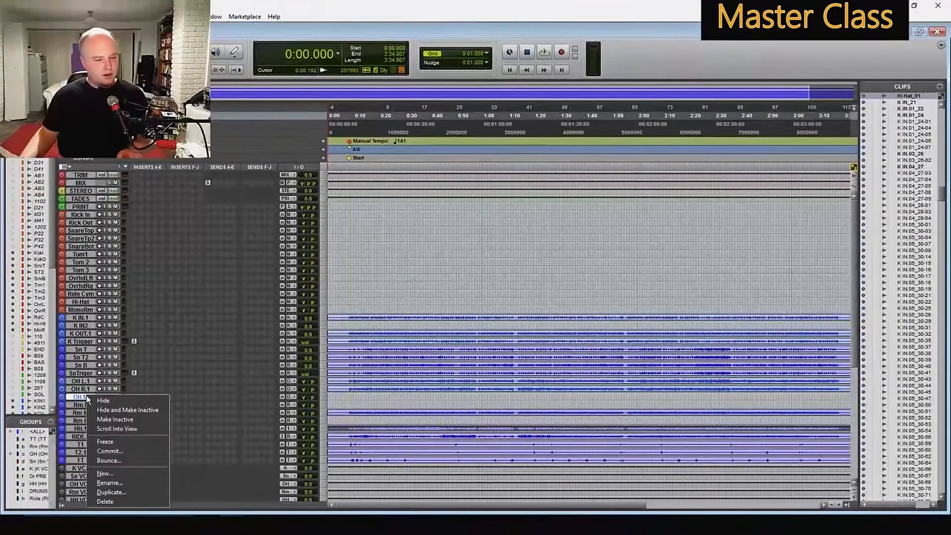
left_click(120, 501)
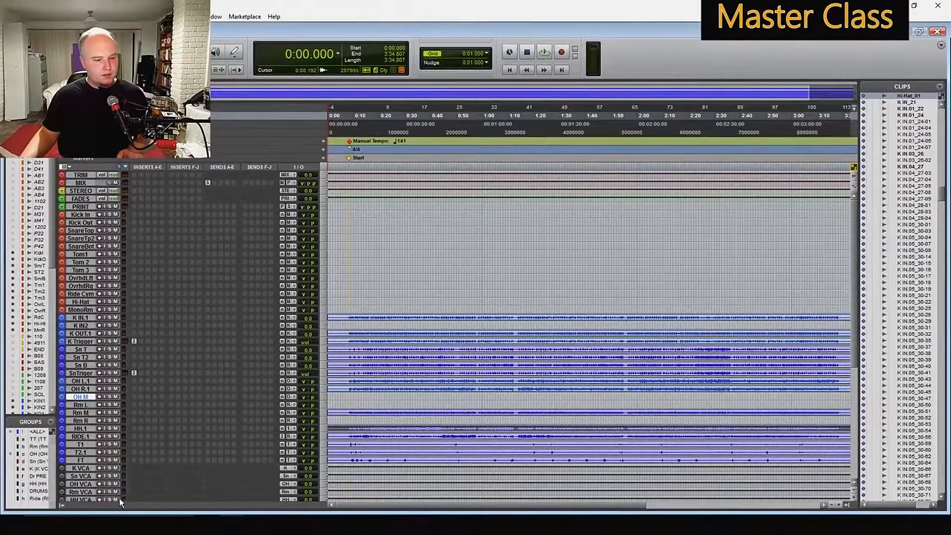
left_click(80, 397)
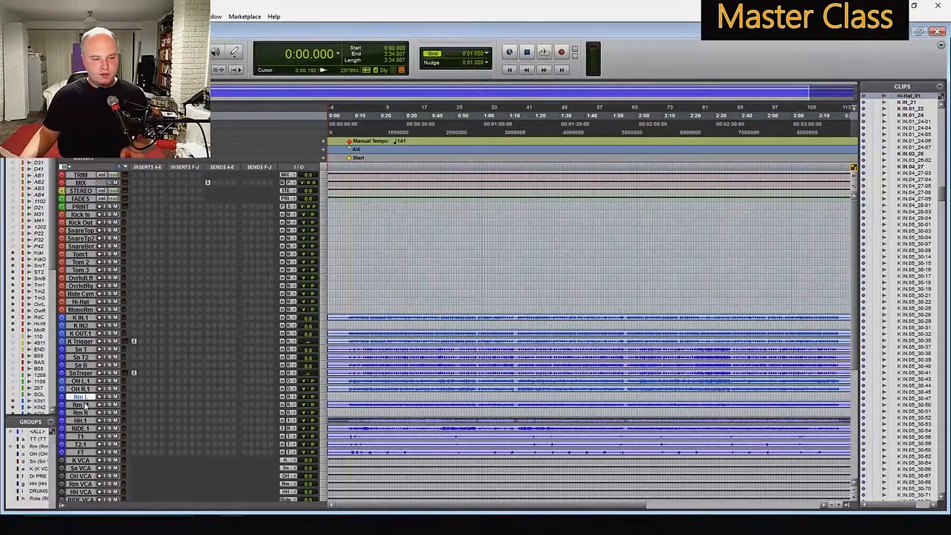
left_click(82, 413, "ctrl")
right_click(81, 413)
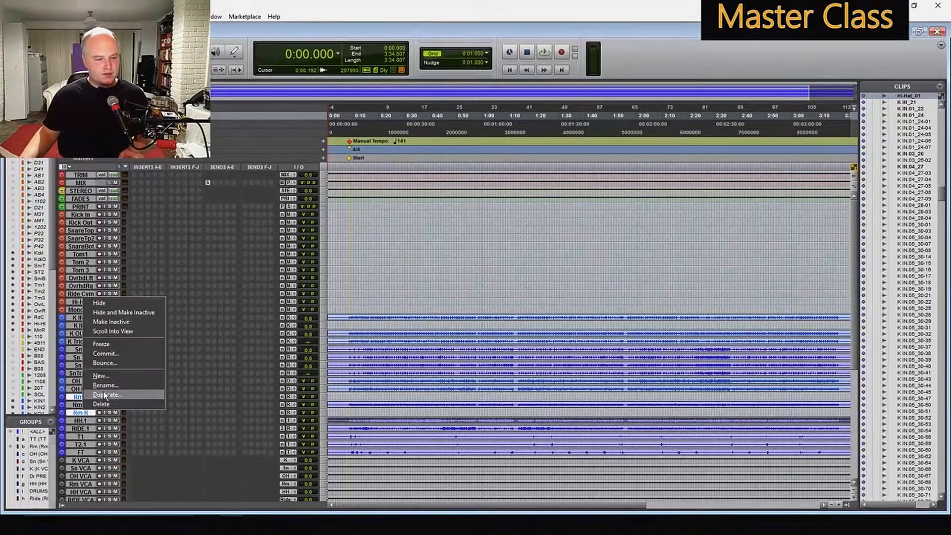
left_click(106, 407)
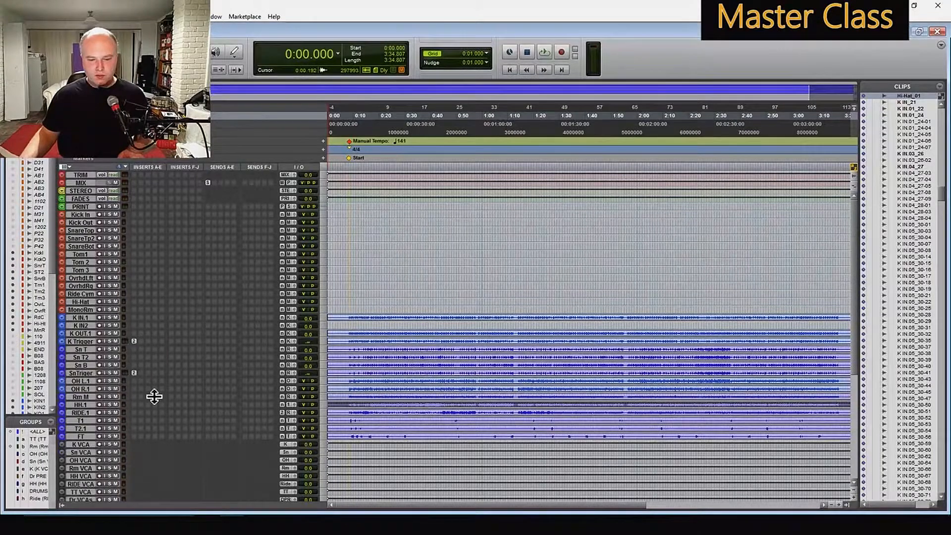
- Delete the unused K IN2 track and the emptied original drum tracks from Kick In through MonoRm
right_click(80, 328)
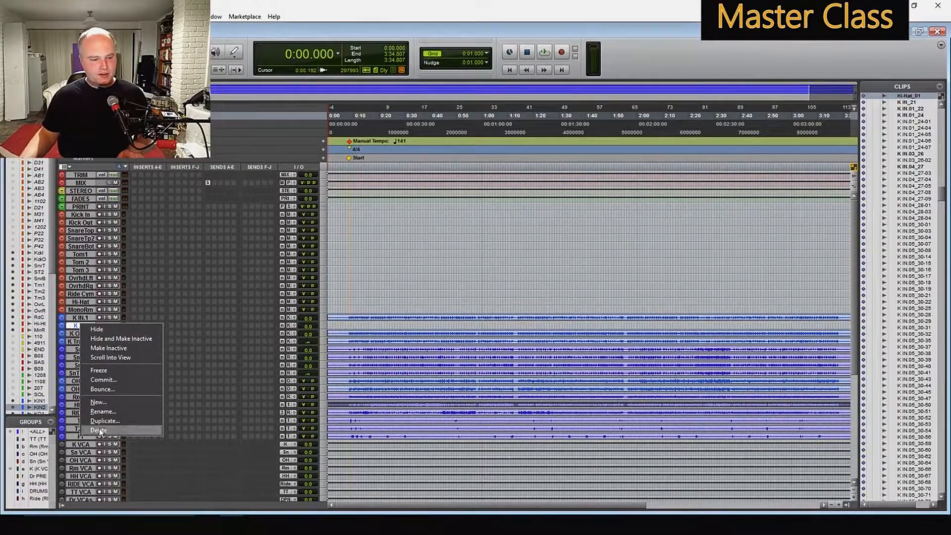
left_click(99, 430)
left_click(80, 309)
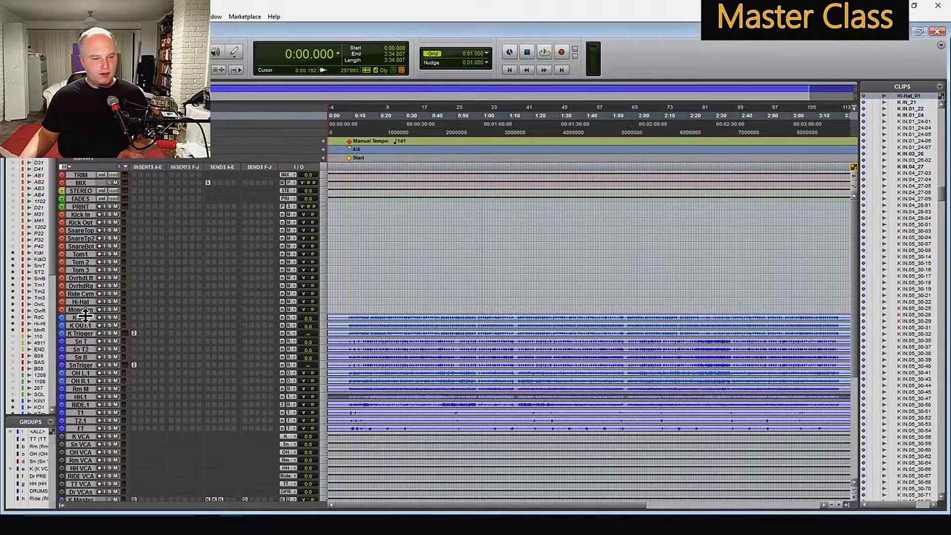
left_click(80, 215, "shift")
right_click(80, 215)
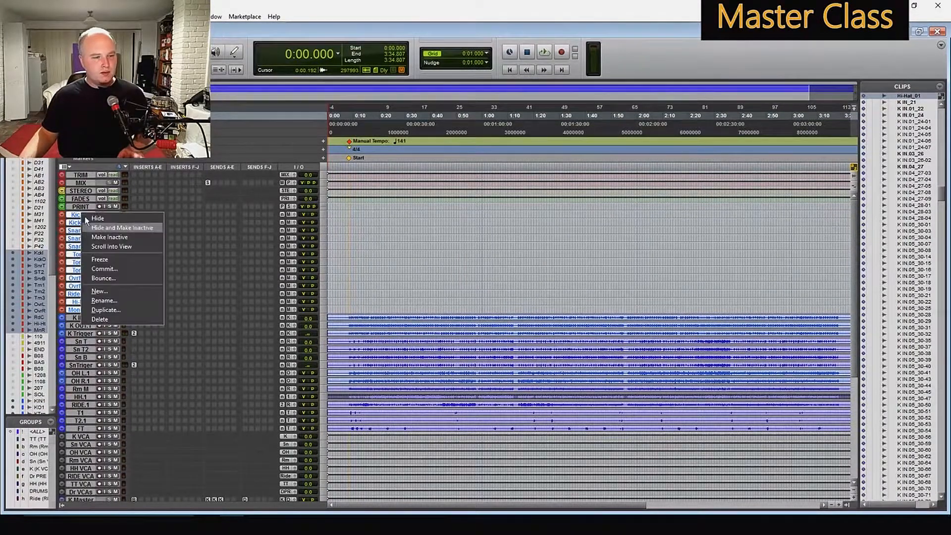
left_click(129, 319)
left_click(553, 214)
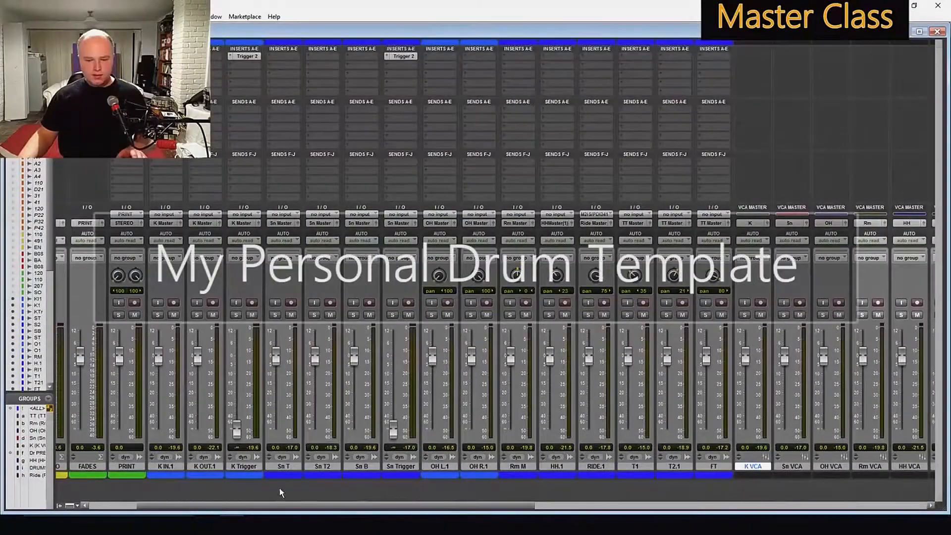
- In the mixer, highlight the raw drum tracks K IN.1 to FT, then the bus tracks K Master to DRUMS%
left_click(168, 467)
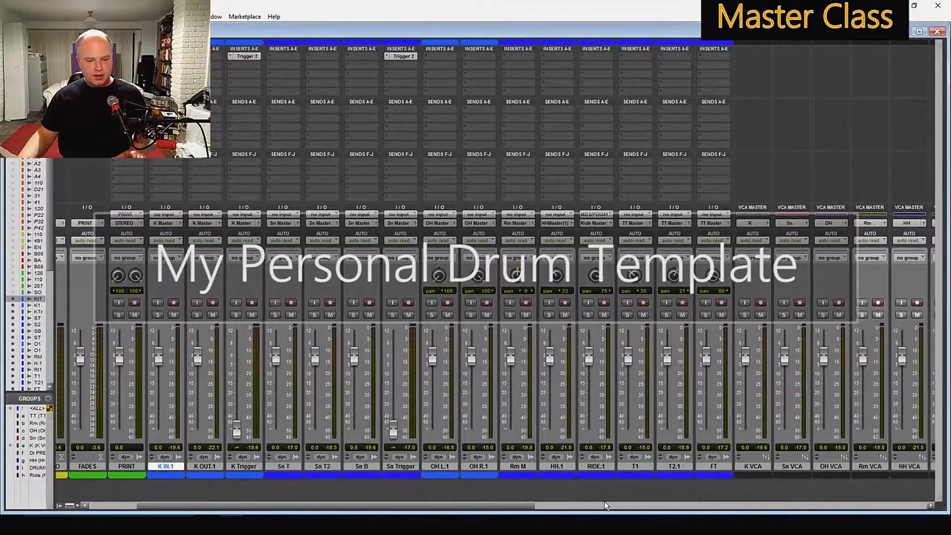
left_click(714, 466, "shift")
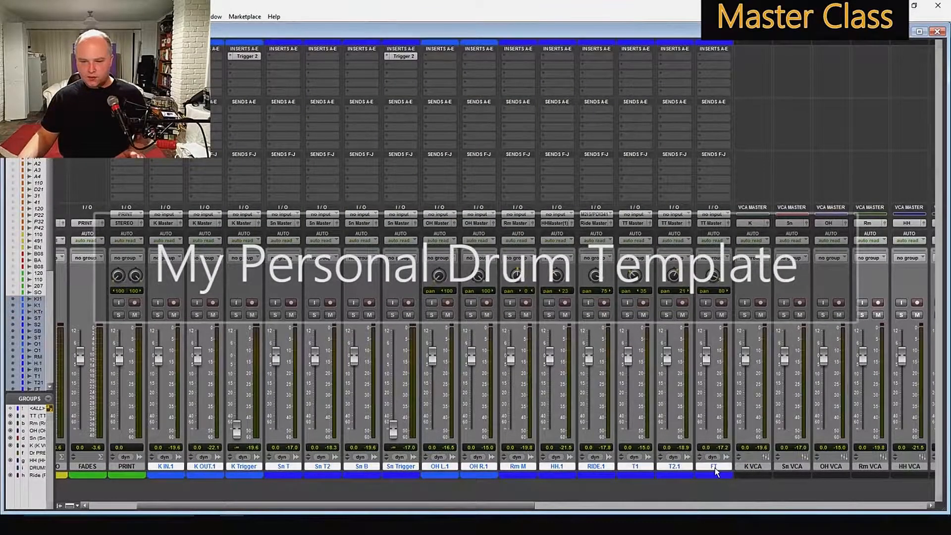
left_click_drag(519, 504, 788, 504)
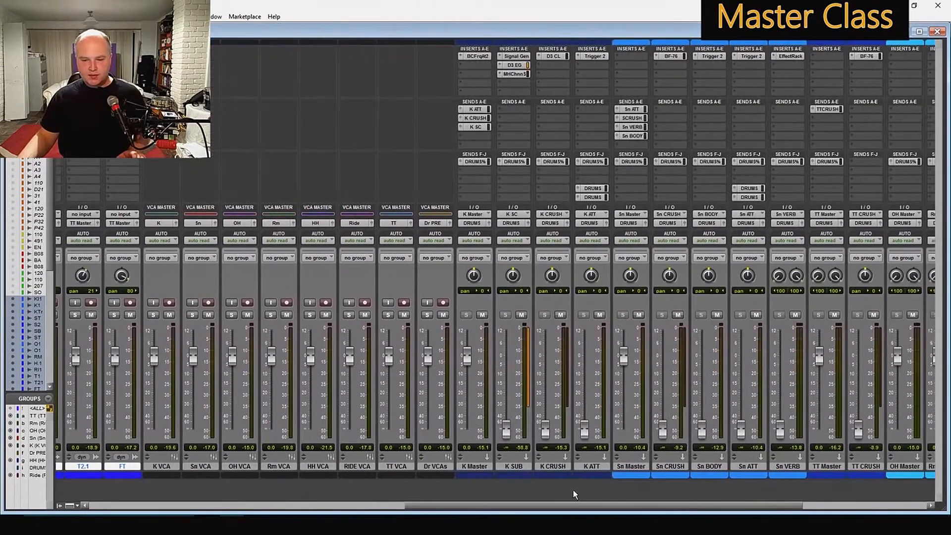
left_click(476, 467)
left_click_drag(507, 506, 632, 506)
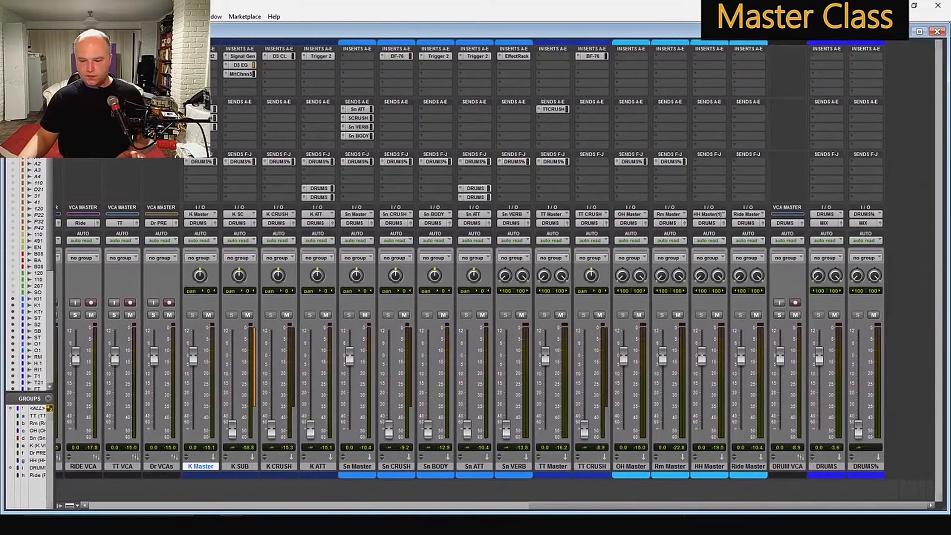
left_click(871, 469, "shift")
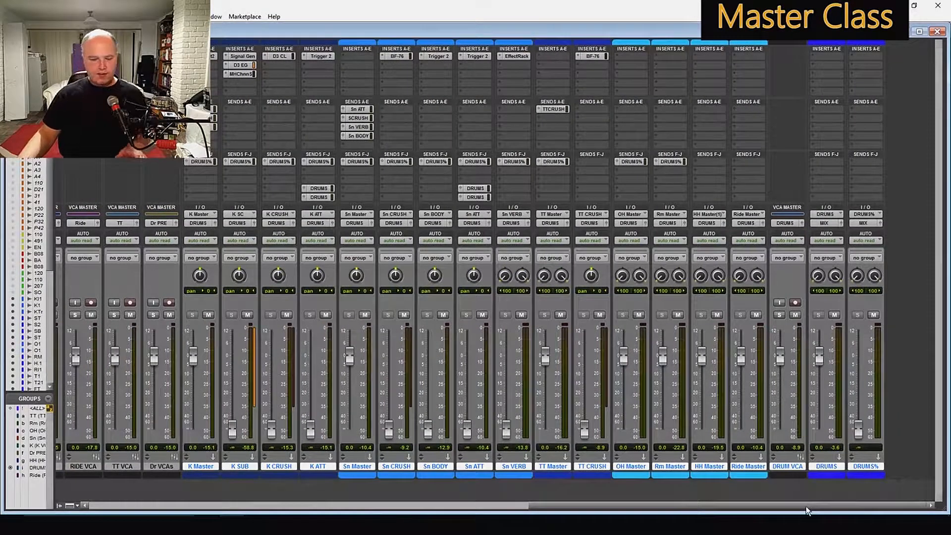
left_click_drag(806, 507, 413, 510)
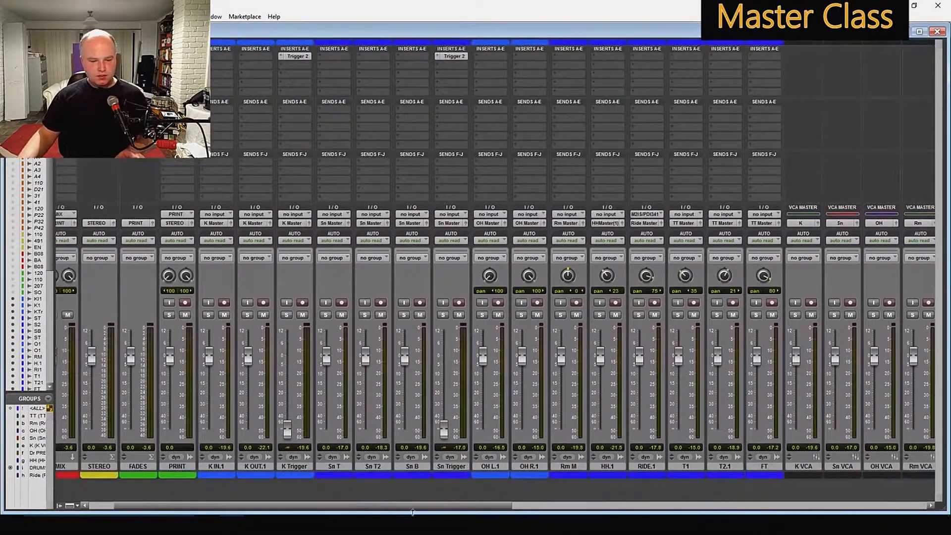
- Highlight the kick tracks K IN.1 to K Trigger, then inspect the K CRUSH and K SC sends on K Master
left_click(281, 468)
left_click(213, 466, "shift")
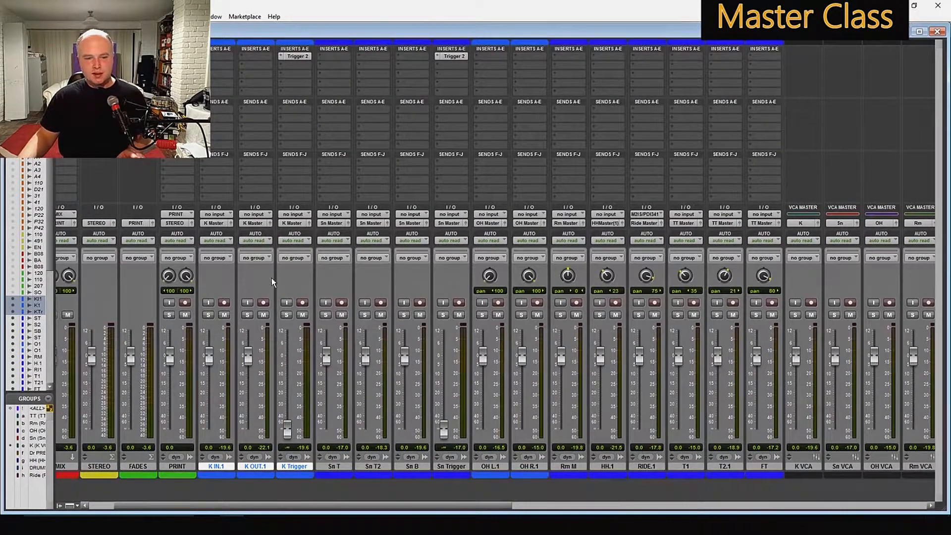
left_click_drag(346, 507, 669, 506)
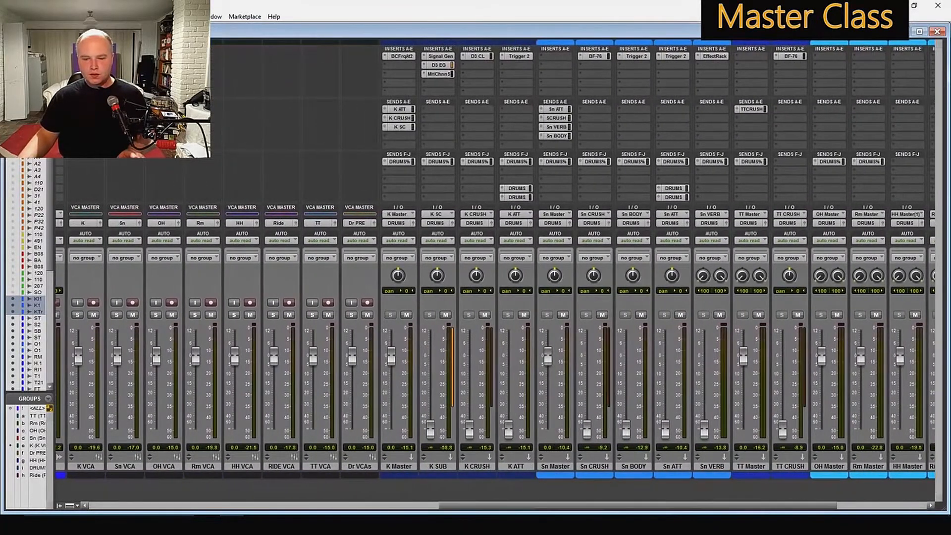
left_click(391, 467)
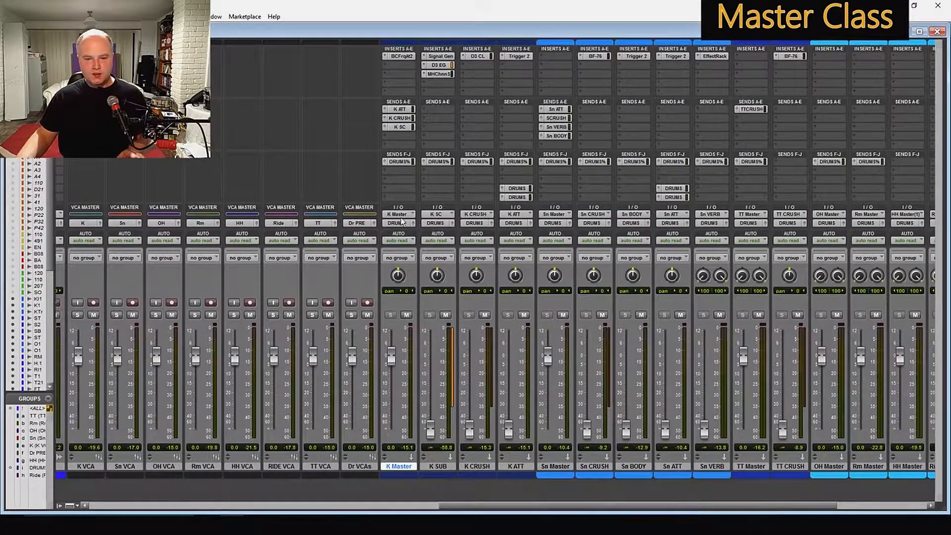
left_click(399, 118)
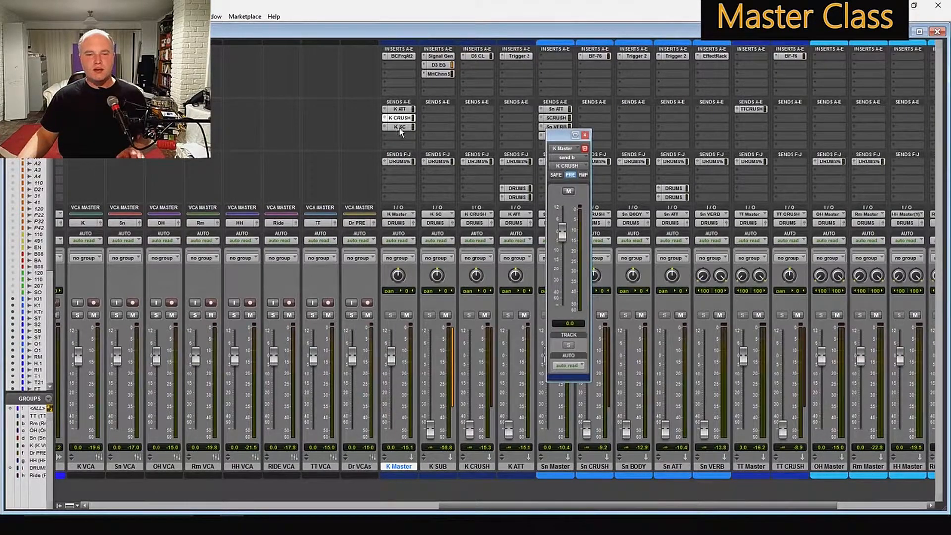
left_click(399, 127)
left_click(585, 135)
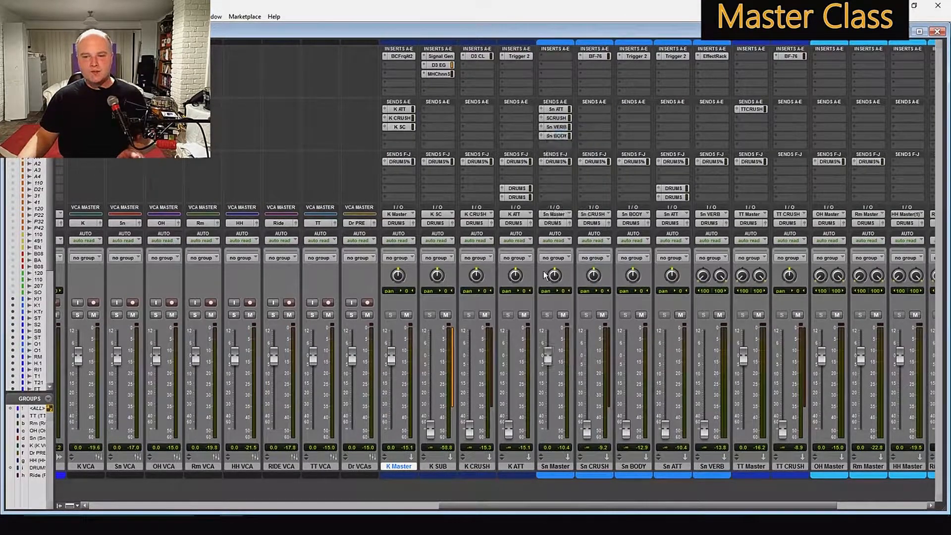
- Point out the kick auxiliary tracks K SUB, K CRUSH and K ATT by selecting each
left_click(444, 467)
left_click(481, 467)
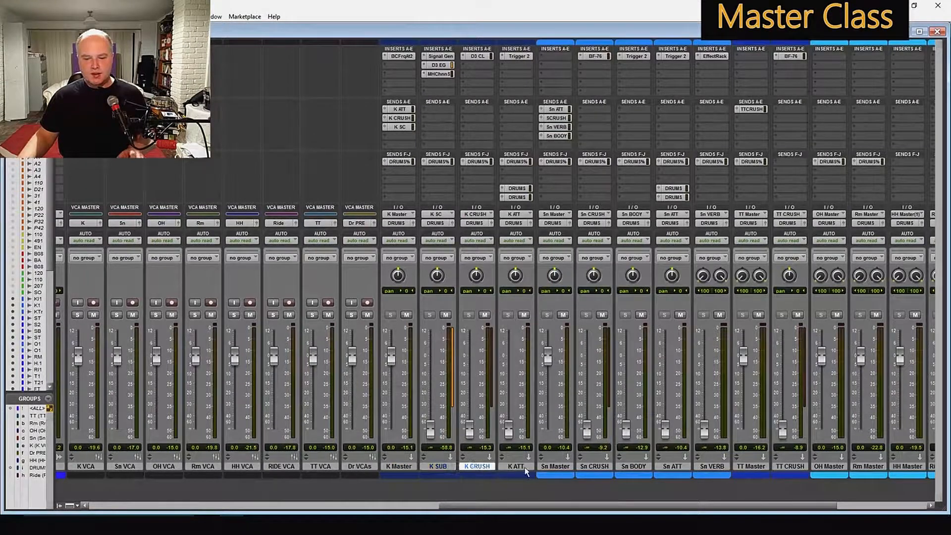
left_click(524, 466)
- Highlight the snare tracks Sn T to Sn Trigger, then inspect the Sn VERB and Sn BODY sends on Sn Master
left_click_drag(508, 506, 206, 506)
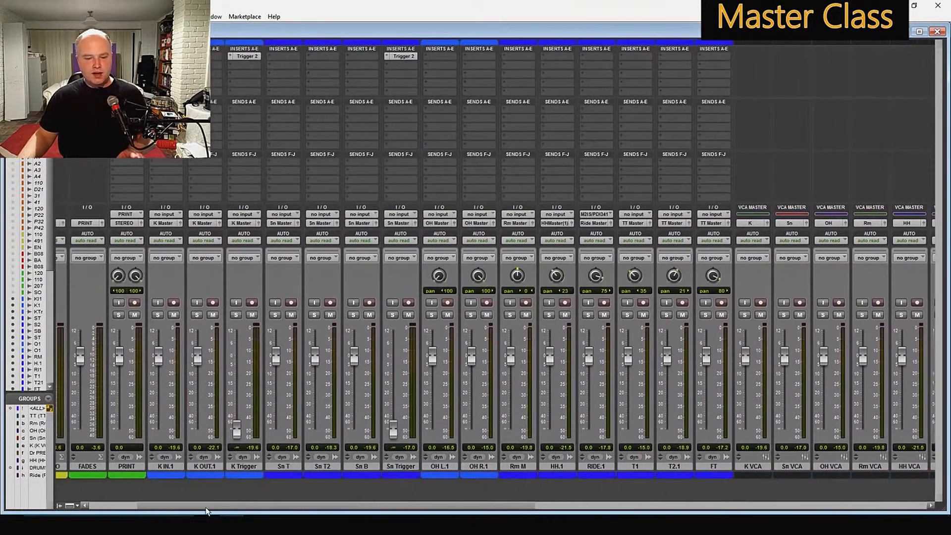
left_click(299, 466)
left_click(393, 467, "shift")
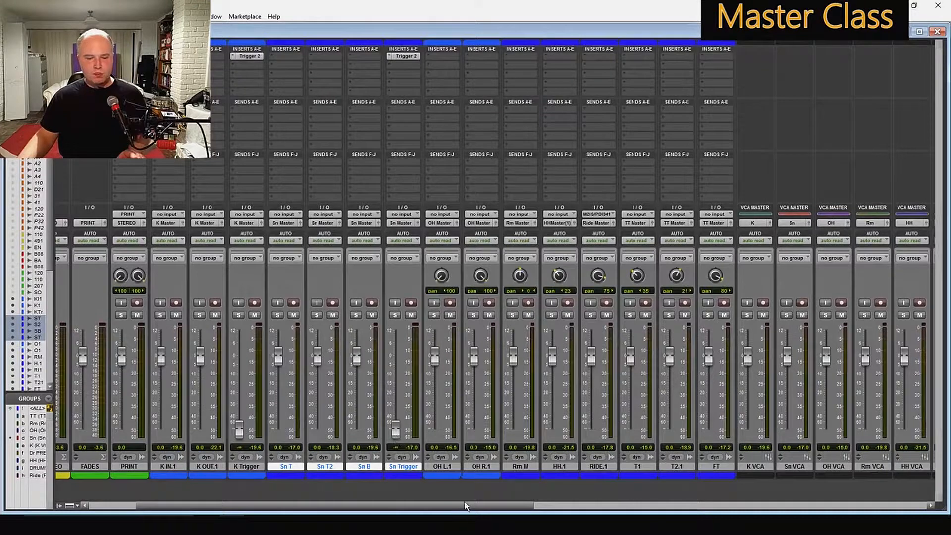
left_click_drag(465, 504, 838, 504)
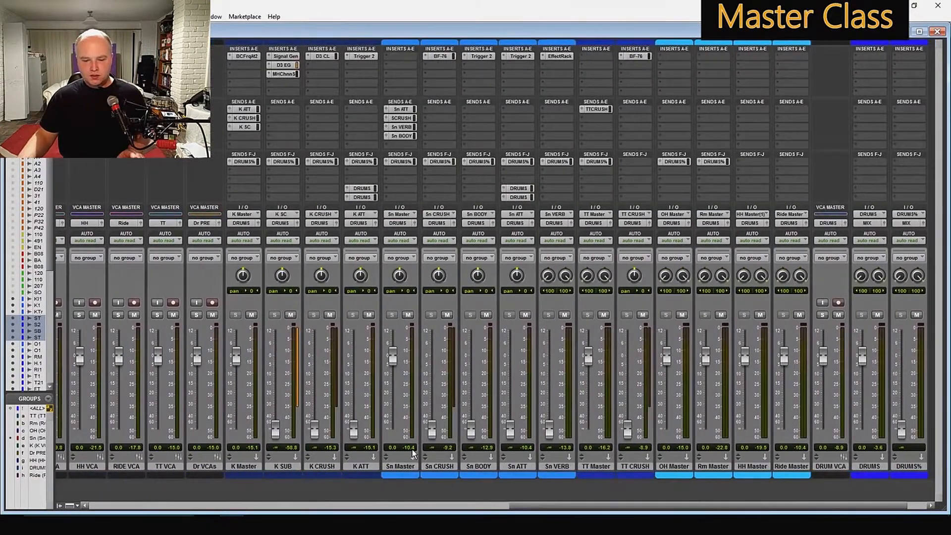
left_click(401, 466)
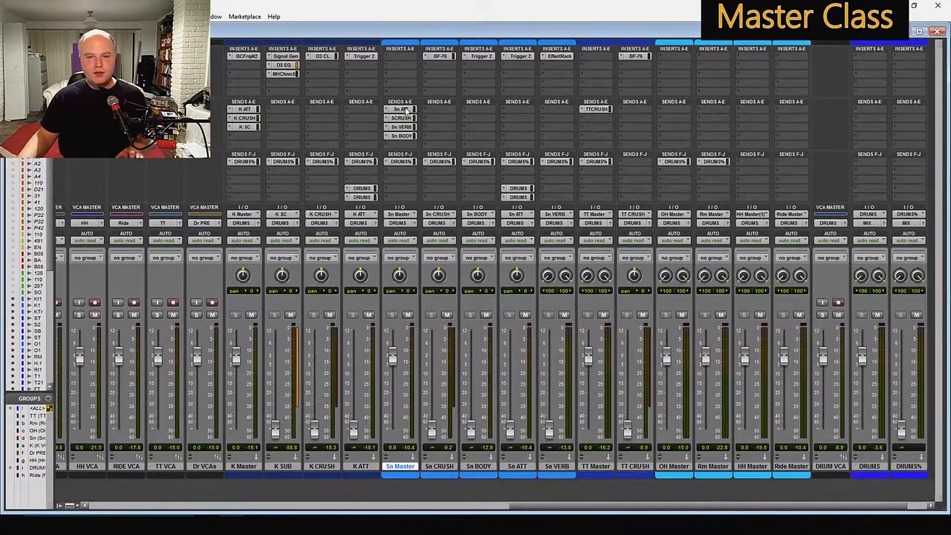
left_click(401, 127)
left_click(401, 135)
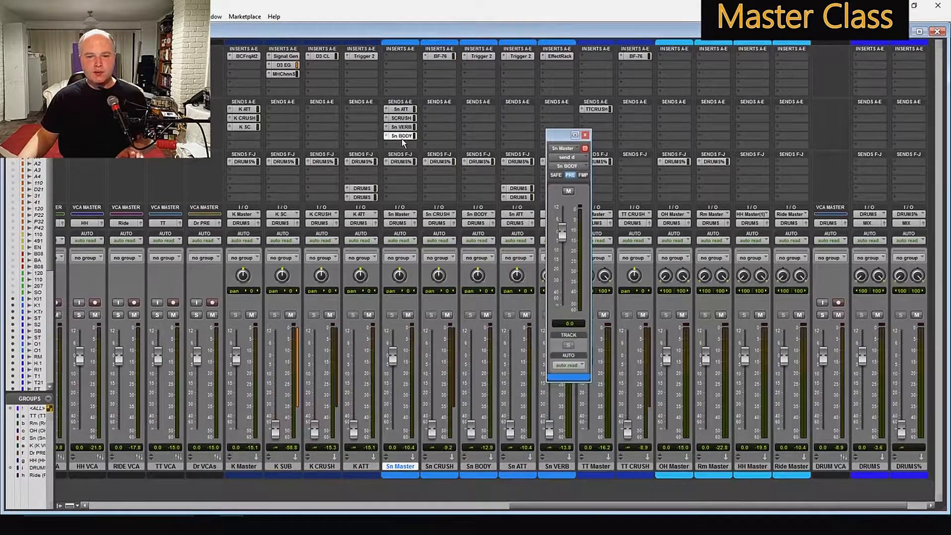
left_click(585, 136)
- Highlight the snare auxiliary tracks from Sn CRUSH through Sn VERB, then clear the selection
left_click(437, 466)
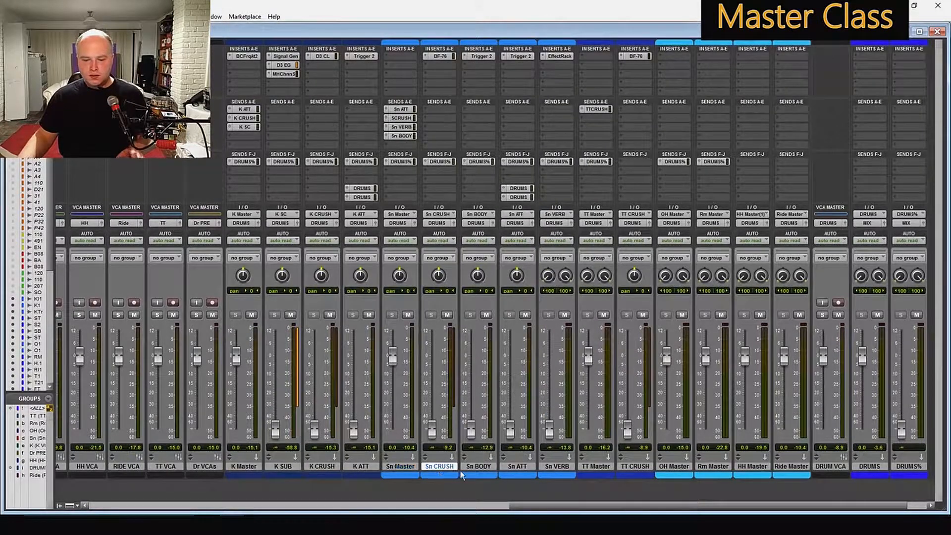
left_click(559, 466, "shift")
left_click(474, 464)
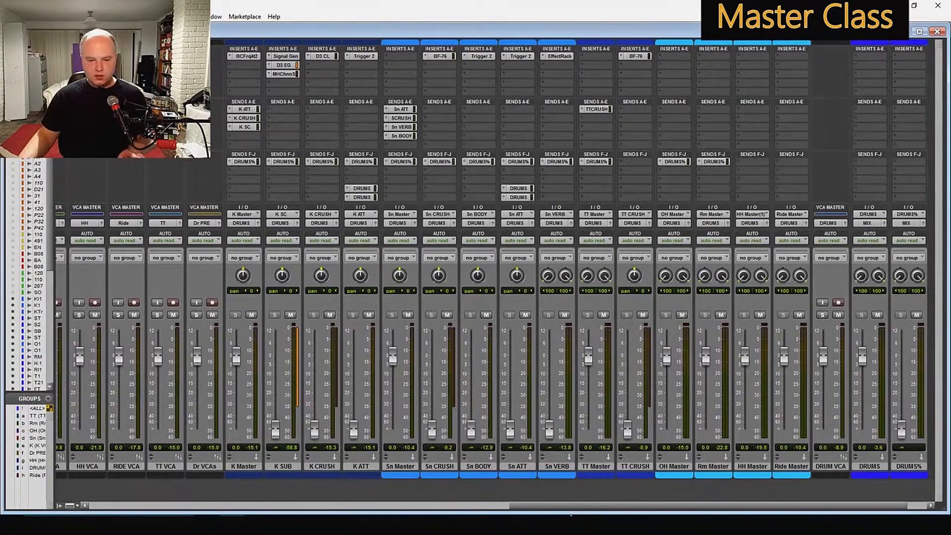
- Highlight the tom tracks T1 to FT, inspect TT Master's TT CRUSH send, and select the TT CRUSH track
left_click_drag(574, 506, 294, 487)
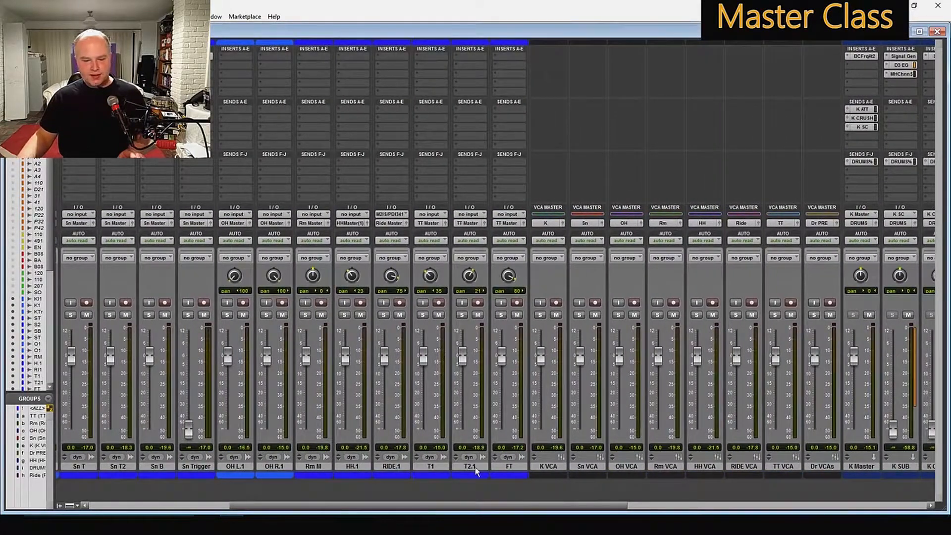
left_click(430, 465)
left_click(497, 468, "shift")
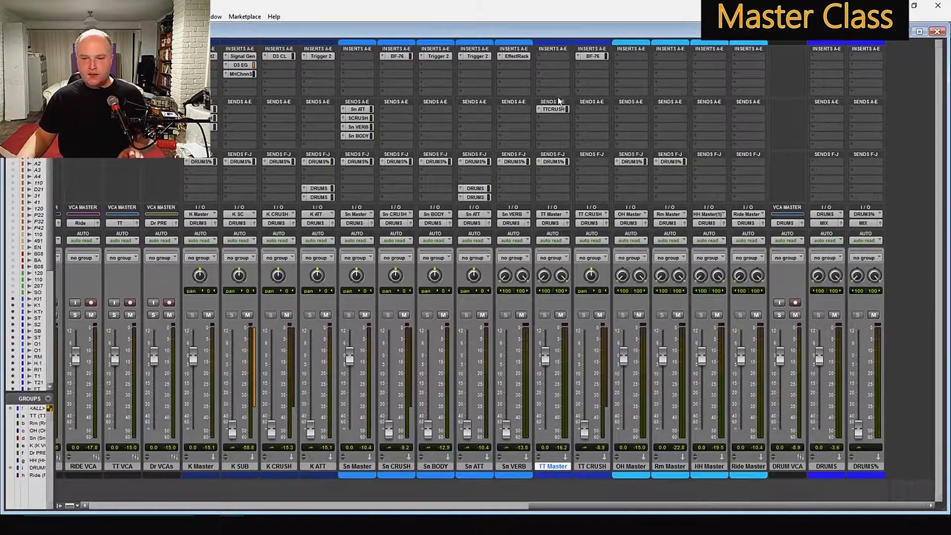
left_click(553, 110)
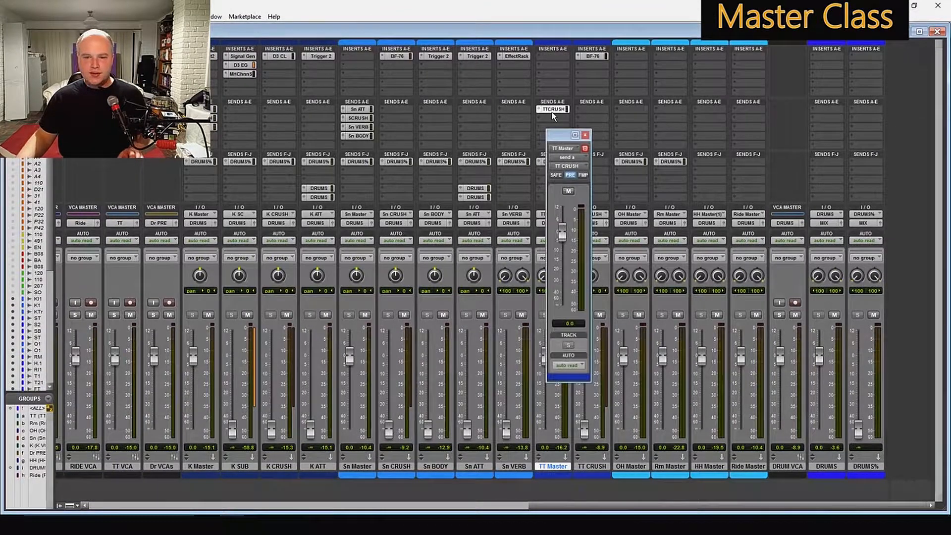
left_click(586, 132)
left_click(588, 466)
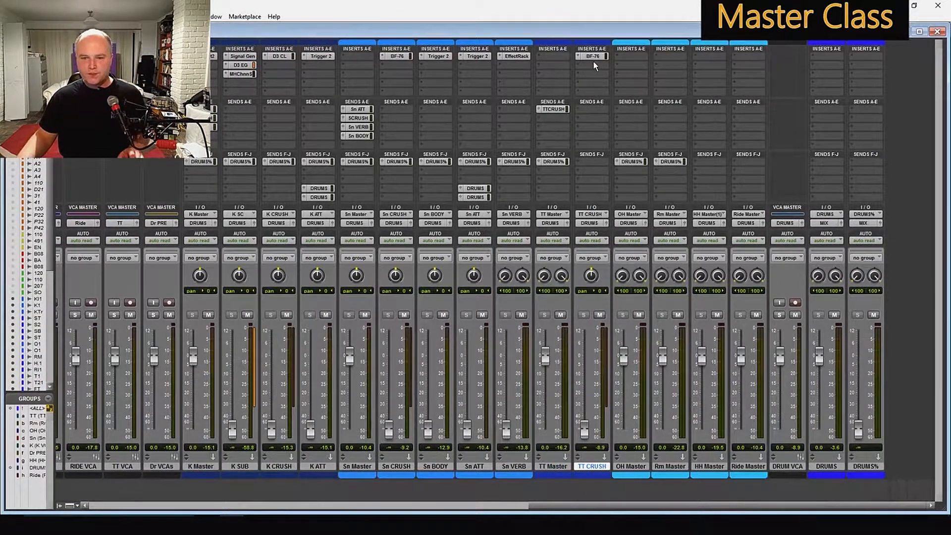
- Highlight the kick tracks K IN.1 to K Trigger again and review how the drum tracks route to K Master and the other buses
scroll(338, 477, "left", 10)
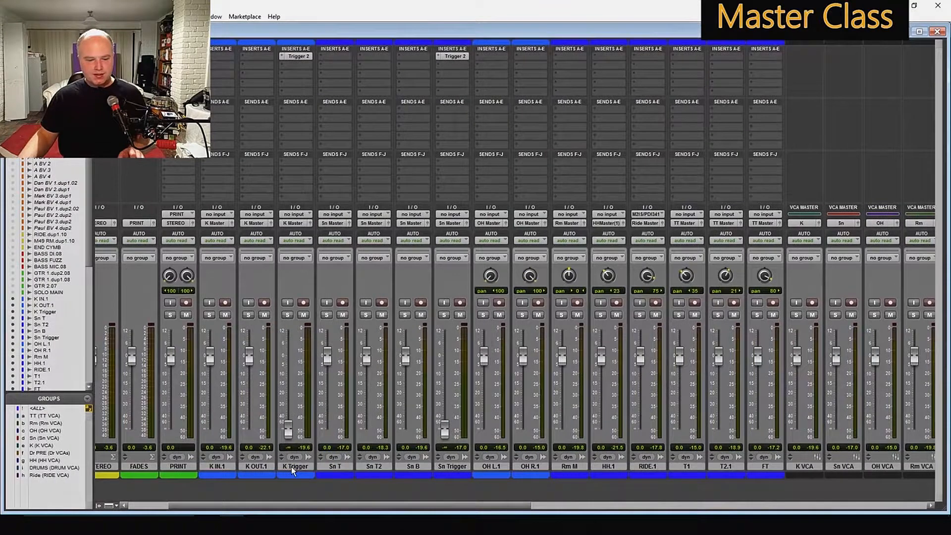
left_click_drag(291, 467, 228, 468)
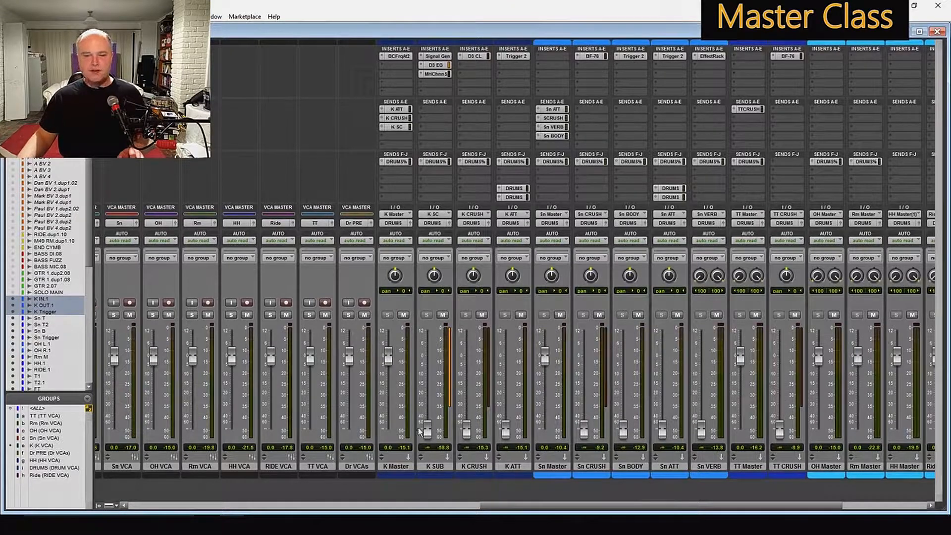
left_click_drag(545, 505, 252, 504)
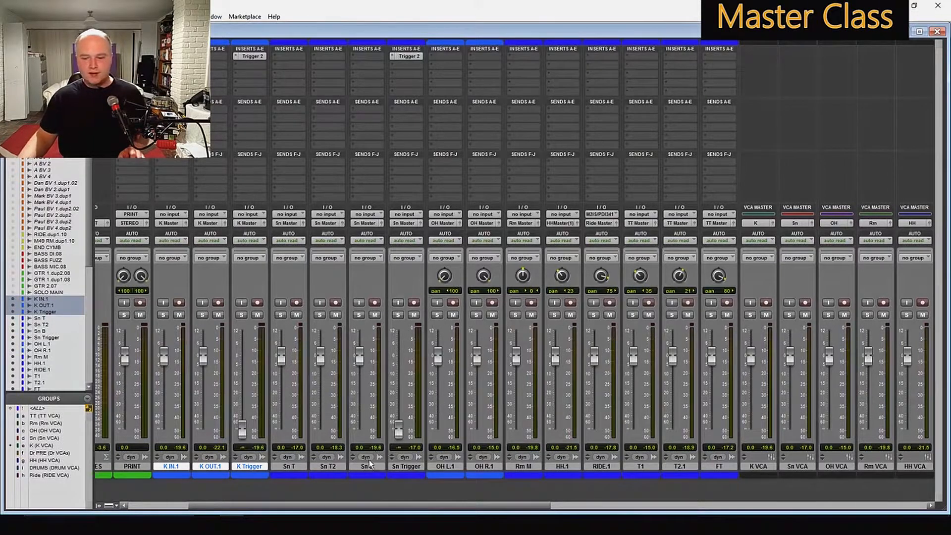
scroll(149, 406, "right", 1)
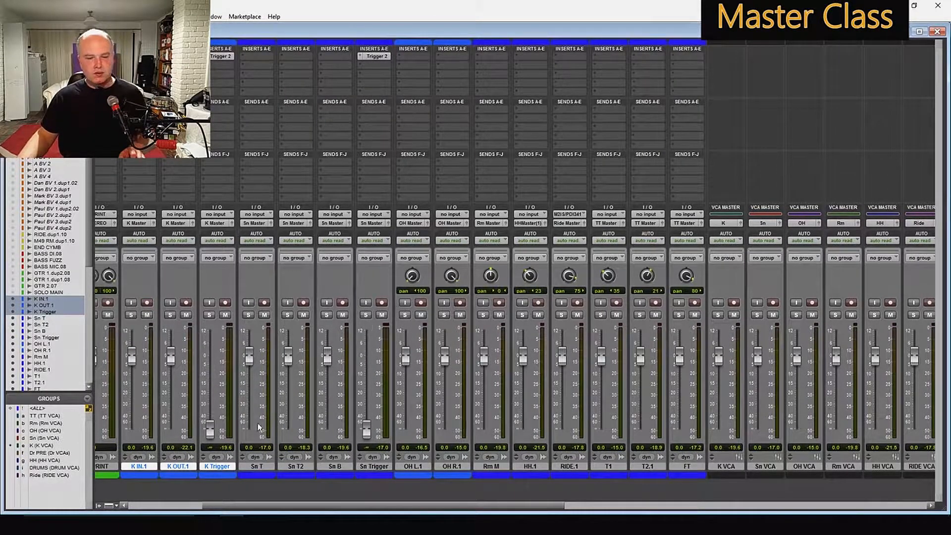
scroll(367, 503, "right", 5)
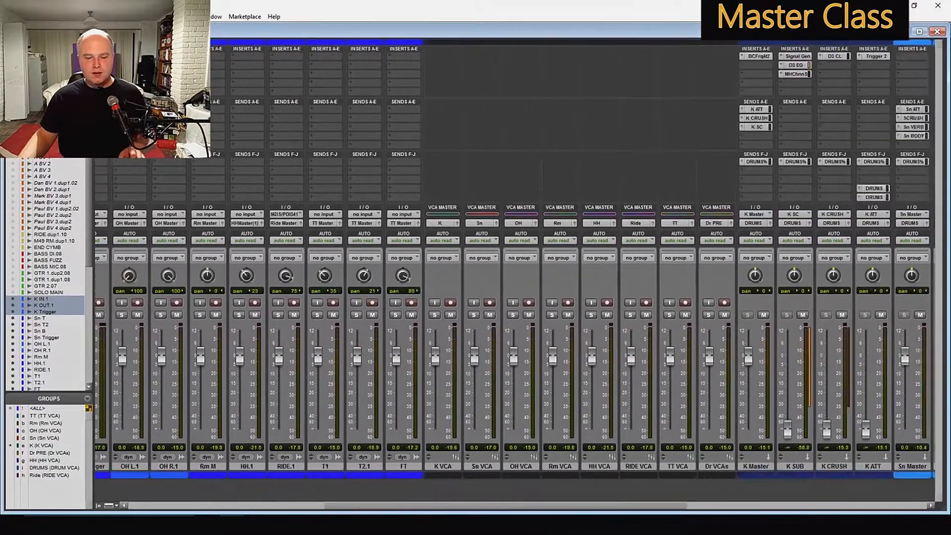
scroll(455, 475, "left", 3)
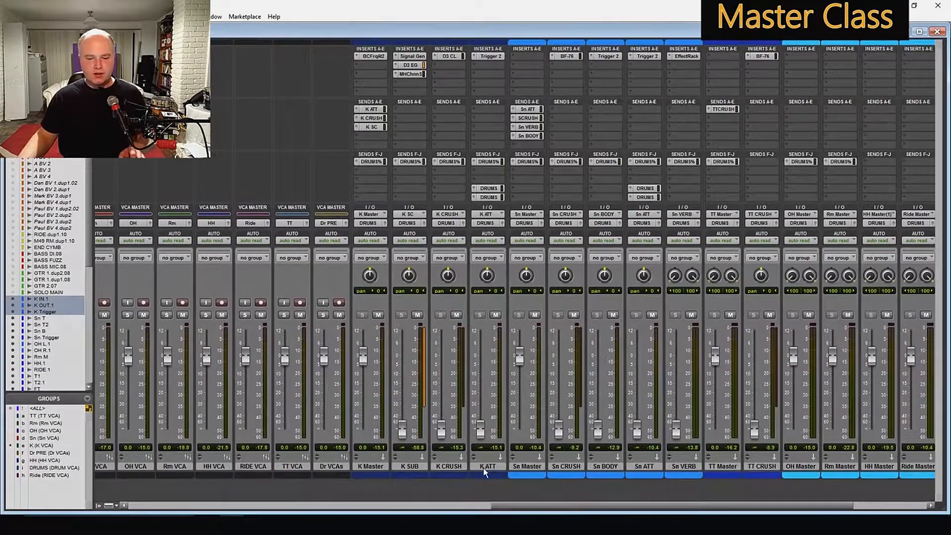
left_click(515, 467)
left_click(374, 466)
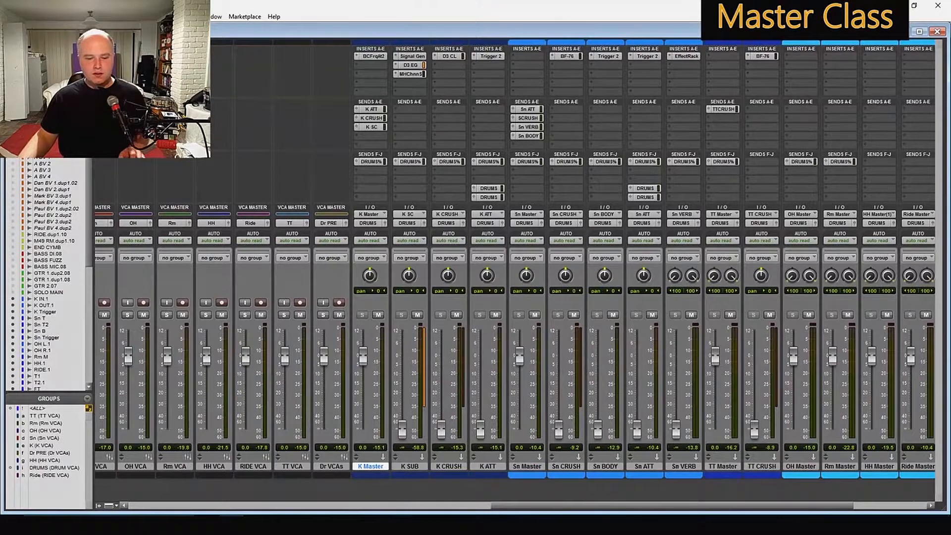
left_click_drag(575, 505, 349, 514)
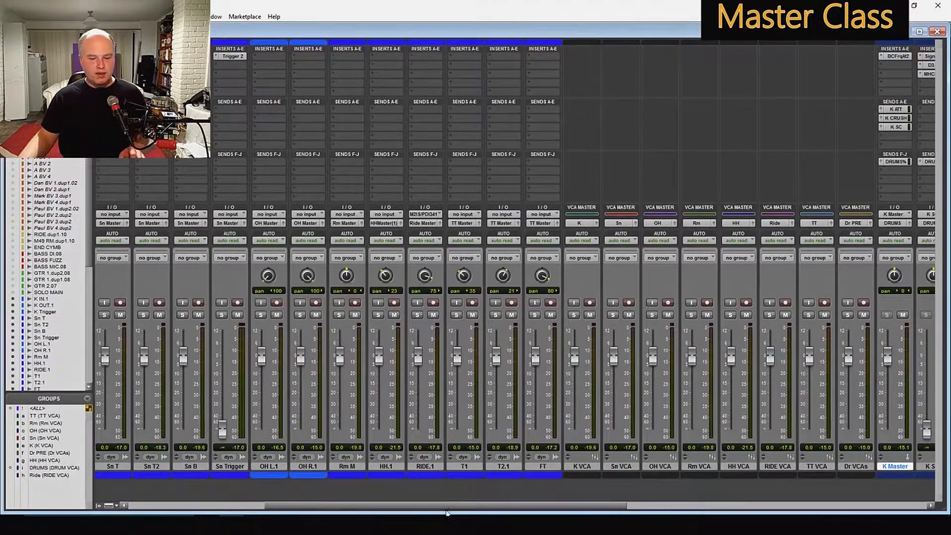
- Highlight the kick tracks K IN.1 to K Trigger and review their shared routing to K Master
left_click_drag(445, 506, 314, 503)
left_click(317, 469)
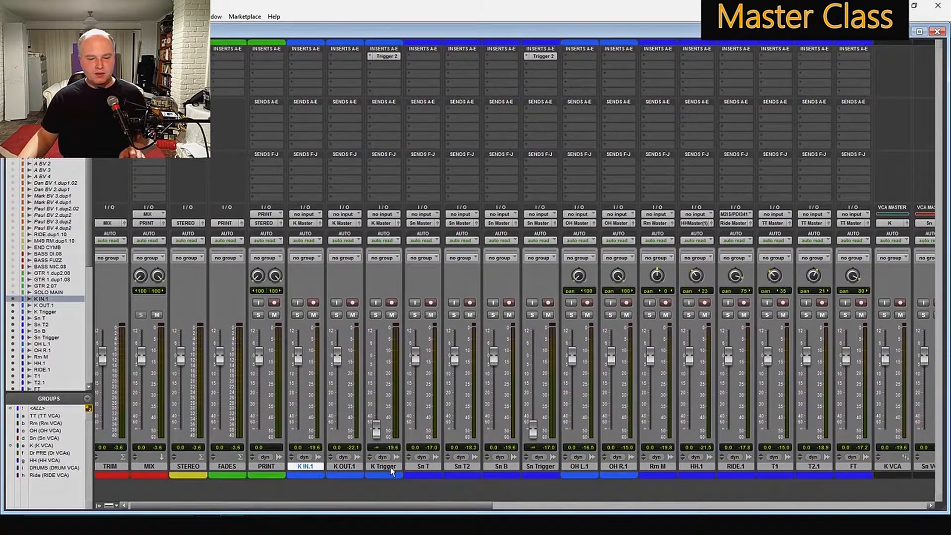
left_click(386, 467, "shift")
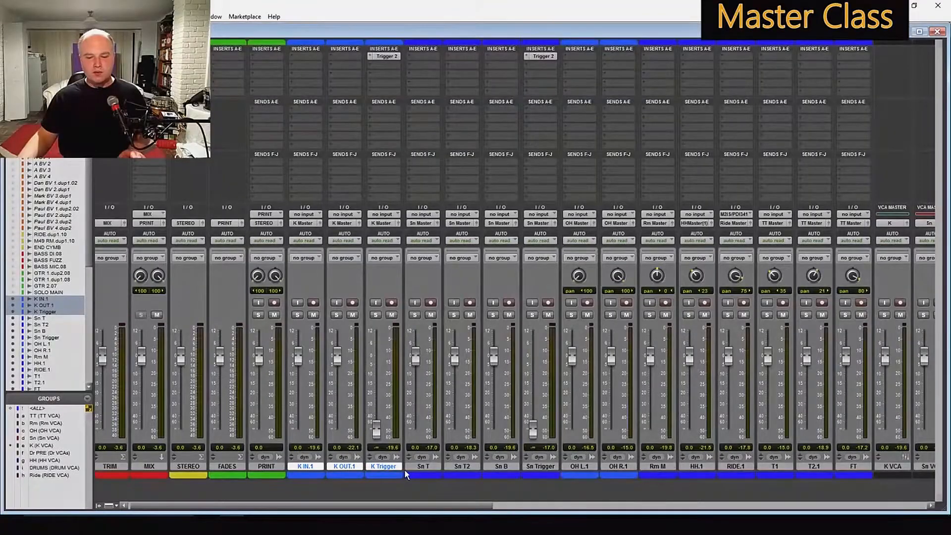
left_click(382, 467)
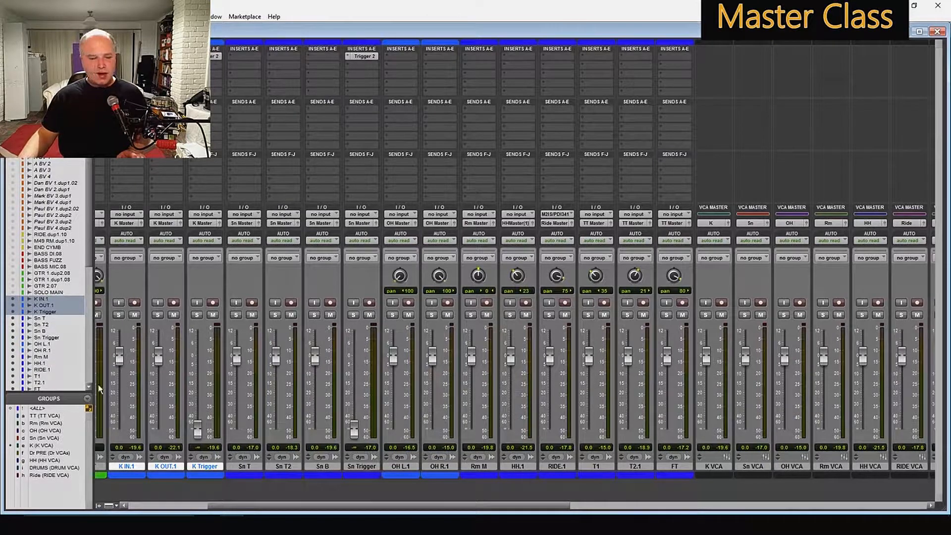
- Inspect the K group's member tracks and VCA assignment in its Modify Groups settings, leaving the group unmodified
right_click(48, 448)
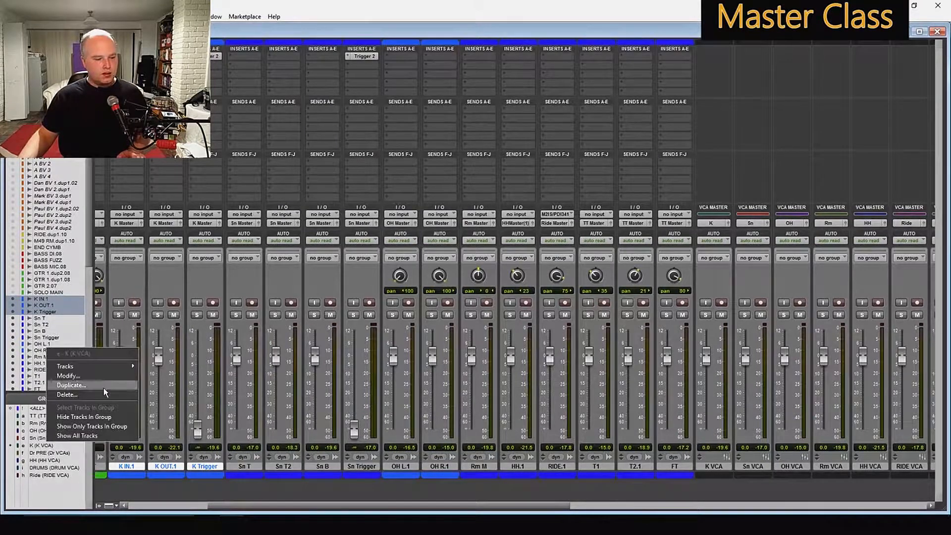
left_click(99, 377)
left_click_drag(493, 81, 487, 177)
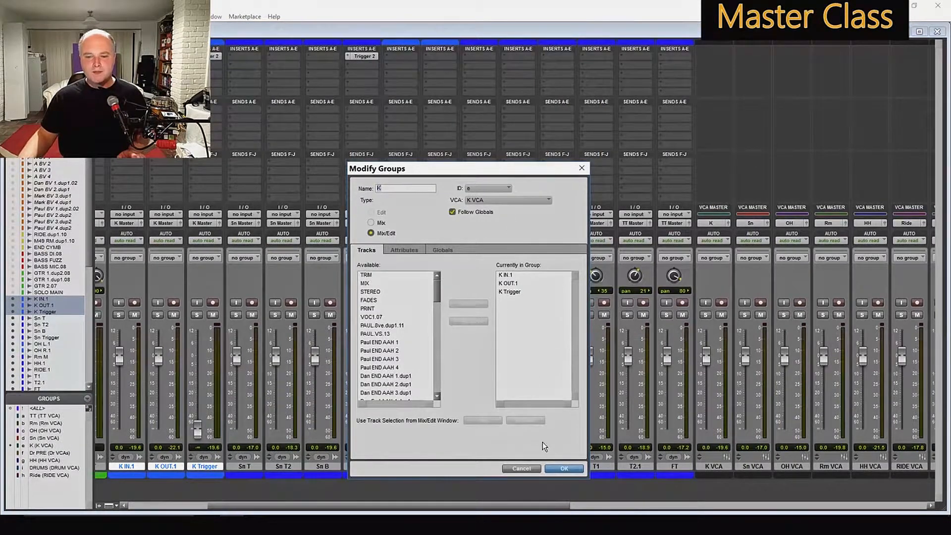
left_click(521, 469)
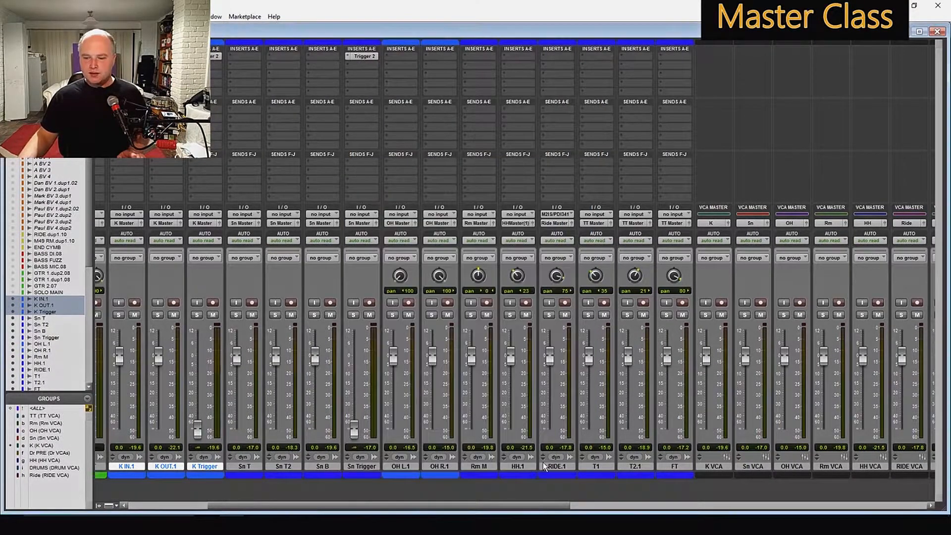
- Set the K Trigger fader to 0 dB, then demonstrate the K VCA fader and return it to 0 dB
left_click(197, 429, "alt")
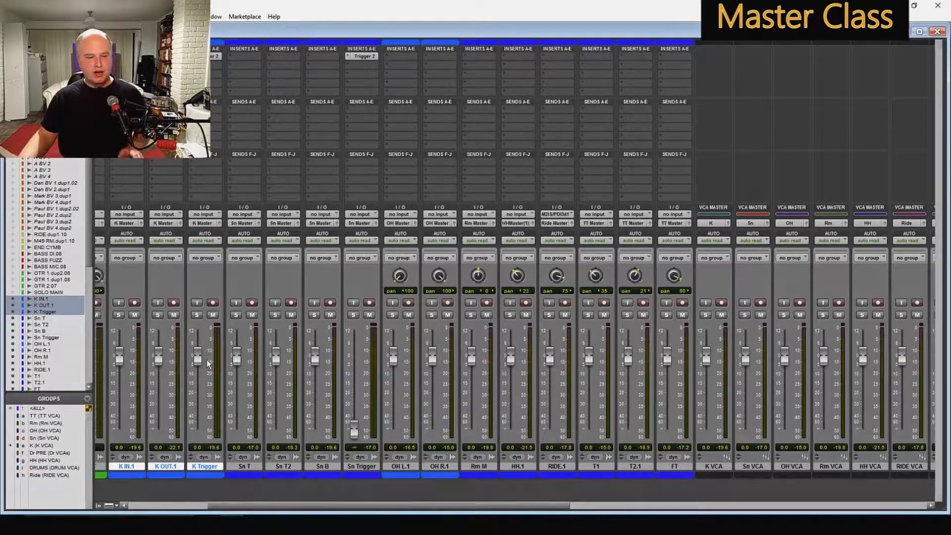
left_click_drag(706, 360, 720, 383)
left_click(708, 381, "alt")
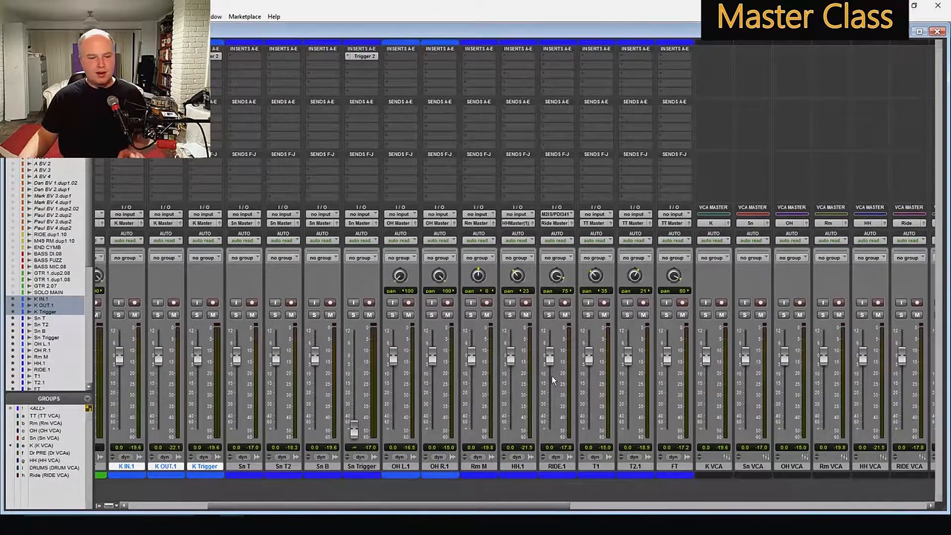
- Try kick levels of +2.8, -6.5 and +2.1 dB under the K VCA, then reset the three tracks to 0 dB
left_click_drag(120, 357, 159, 363)
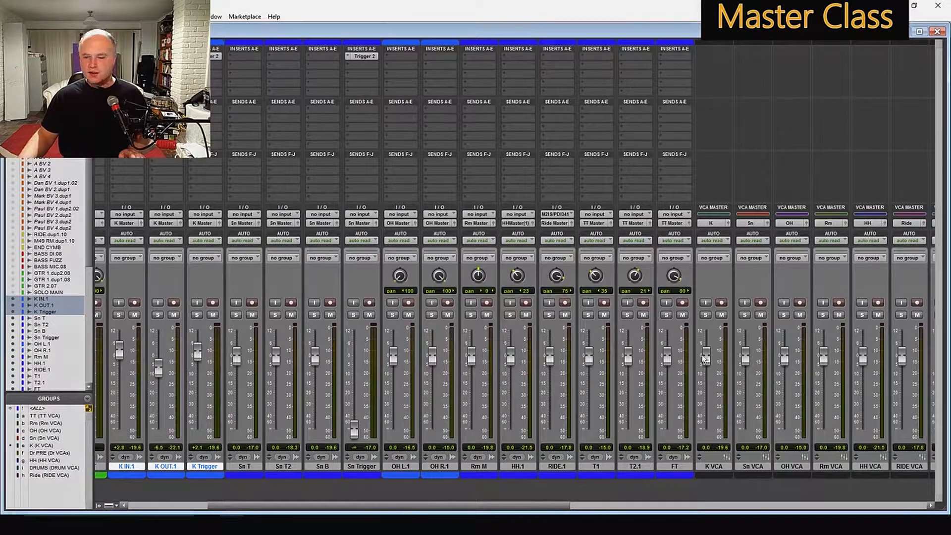
left_click_drag(705, 357, 724, 357)
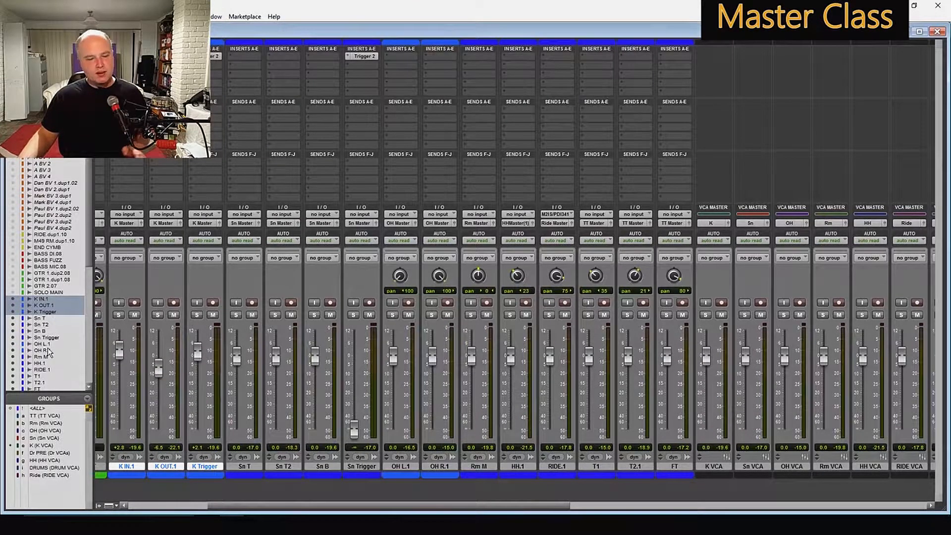
left_click(119, 349, "alt")
left_click(158, 368, "alt")
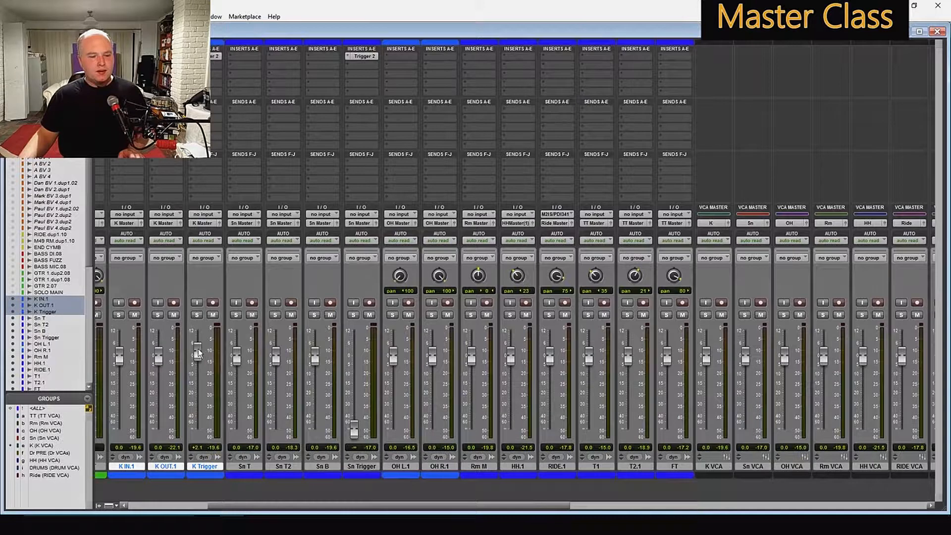
left_click(198, 348, "alt")
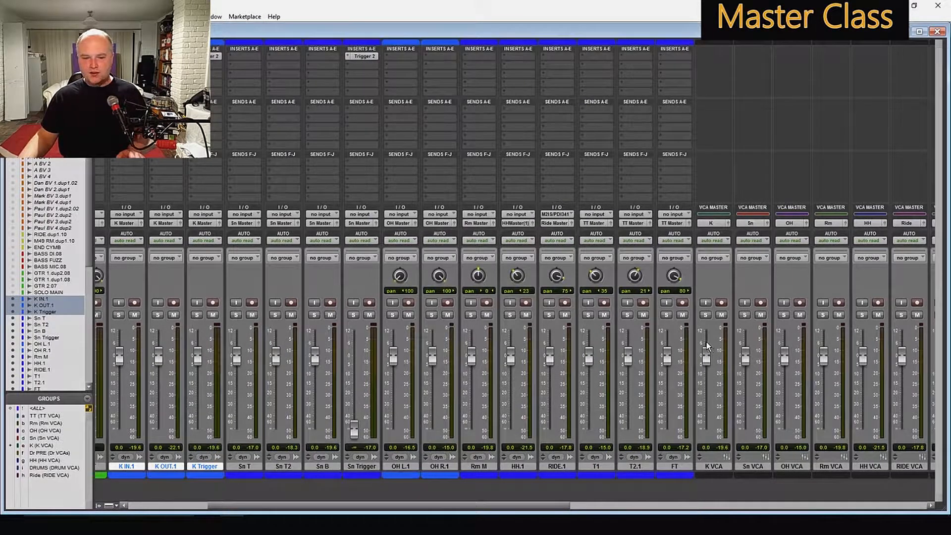
- Select K Master, then solo K VCA and Sn VCA in turn during playback to audition the kick and snare
left_click_drag(514, 507, 698, 510)
left_click(607, 466)
left_click_drag(628, 506, 565, 509)
left_click(430, 314)
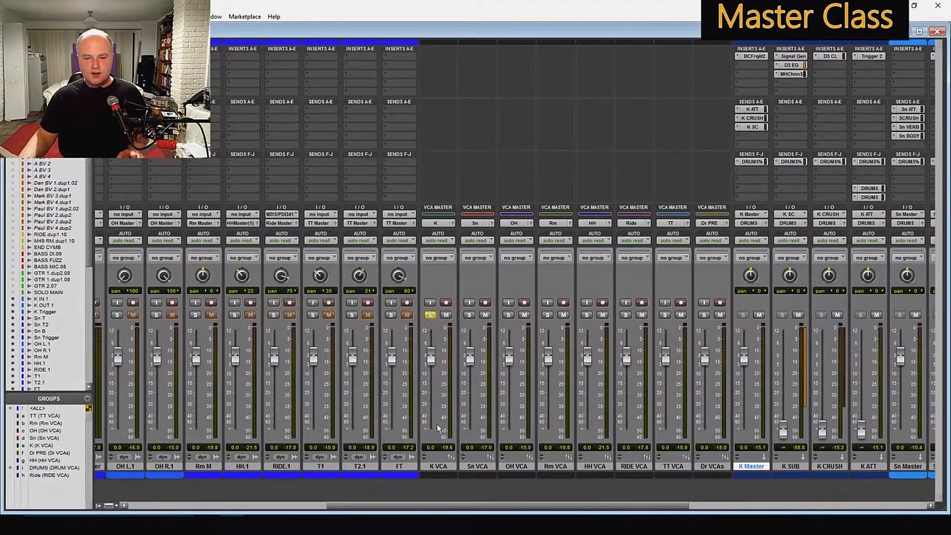
left_click(470, 315)
left_click(431, 315)
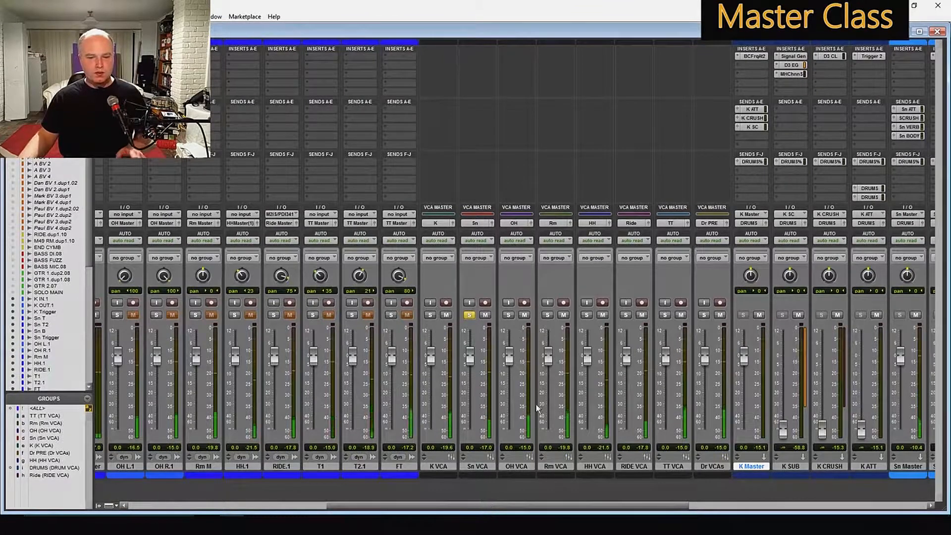
left_click(469, 314)
left_click(431, 314)
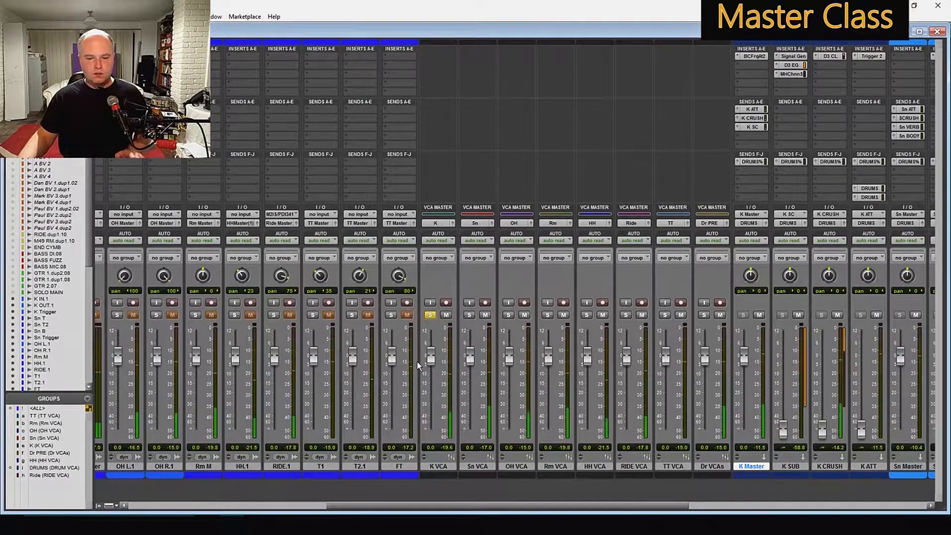
left_click(430, 314)
- Solo OH VCA, Rm VCA, HH VCA, RIDE VCA and TT VCA one after another to audition each drum group
left_click(508, 315)
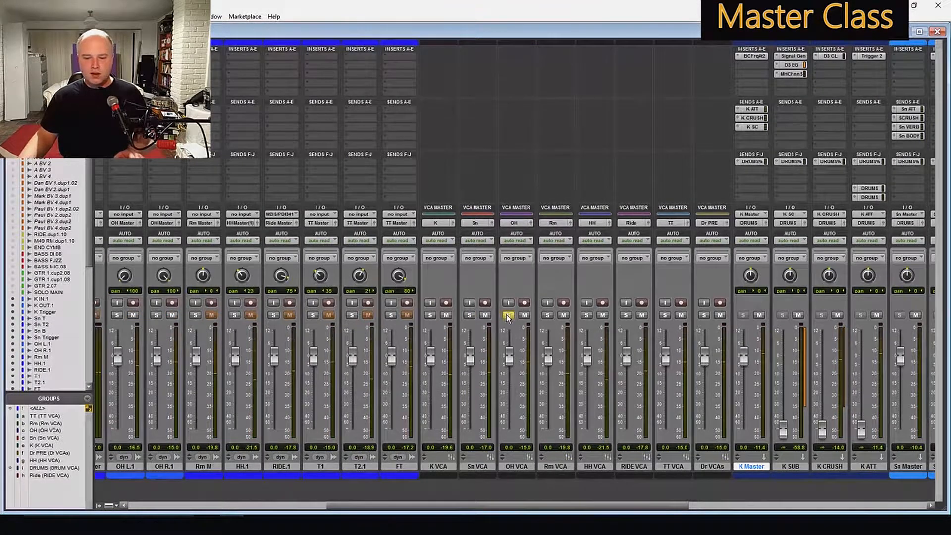
left_click(508, 315)
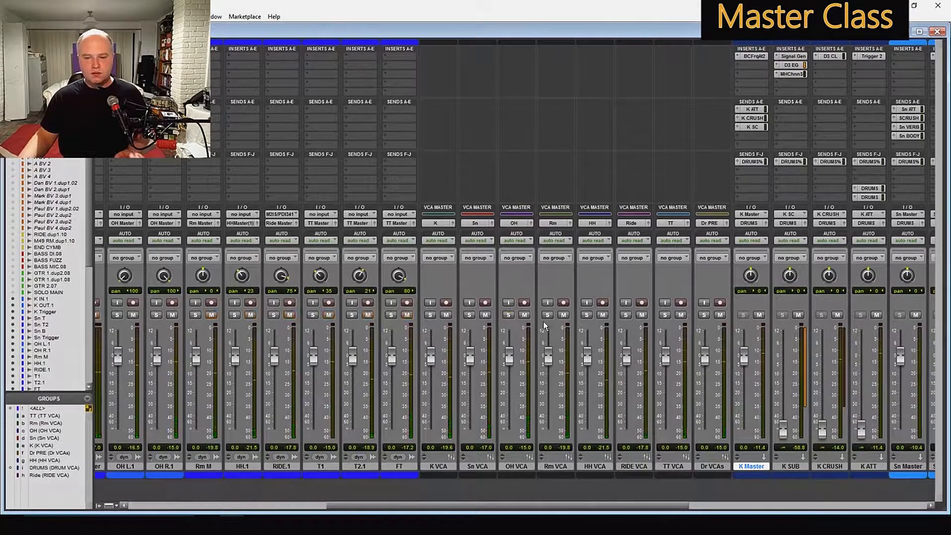
left_click(547, 315)
left_click(547, 315)
left_click(586, 315)
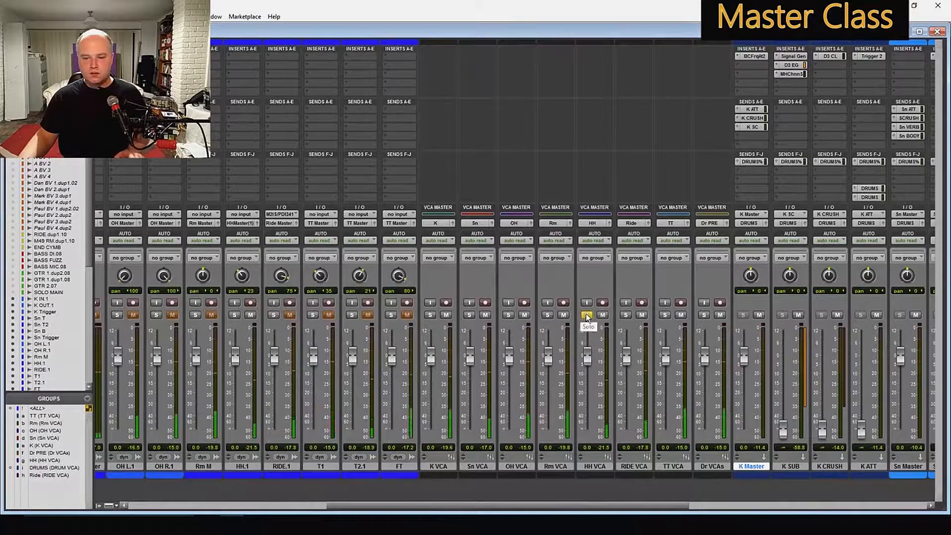
left_click(586, 315)
left_click(625, 315)
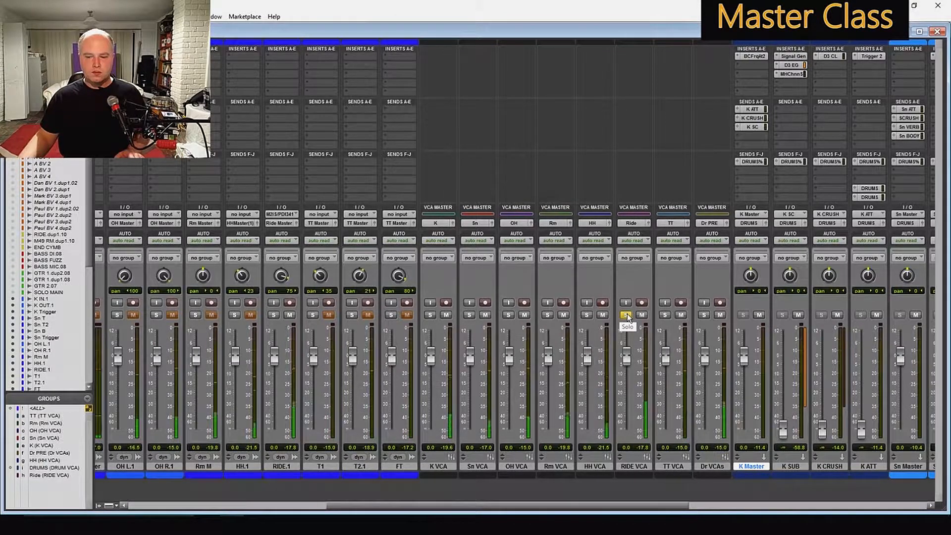
left_click(665, 314)
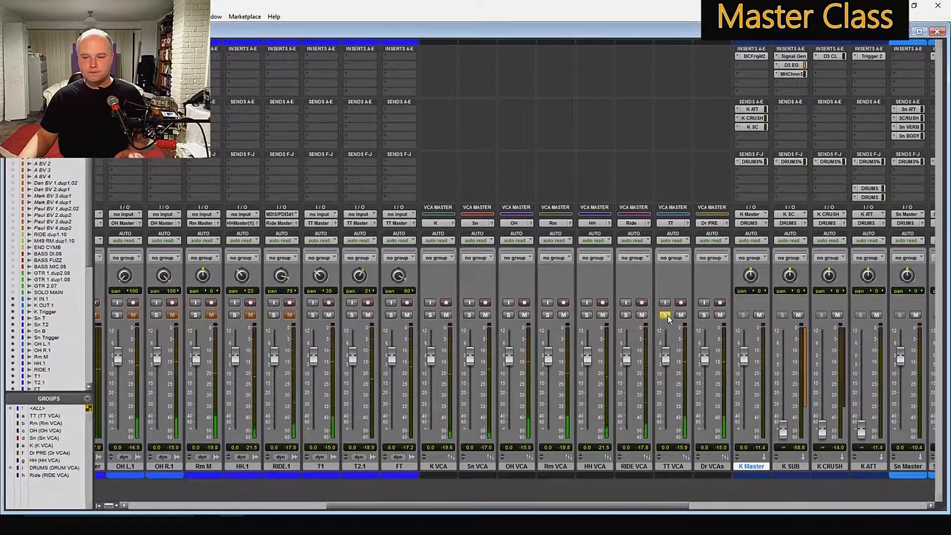
- Rebalance the kick tracks with K OUT.1 at -9.9 dB and K Trigger at -2.7 dB
scroll(252, 339, "left", 5)
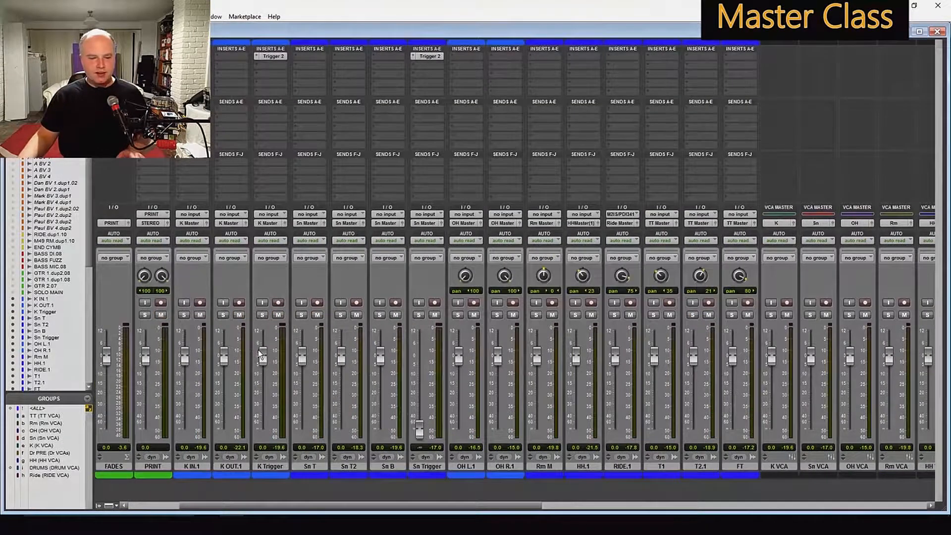
left_click_drag(263, 352, 255, 495)
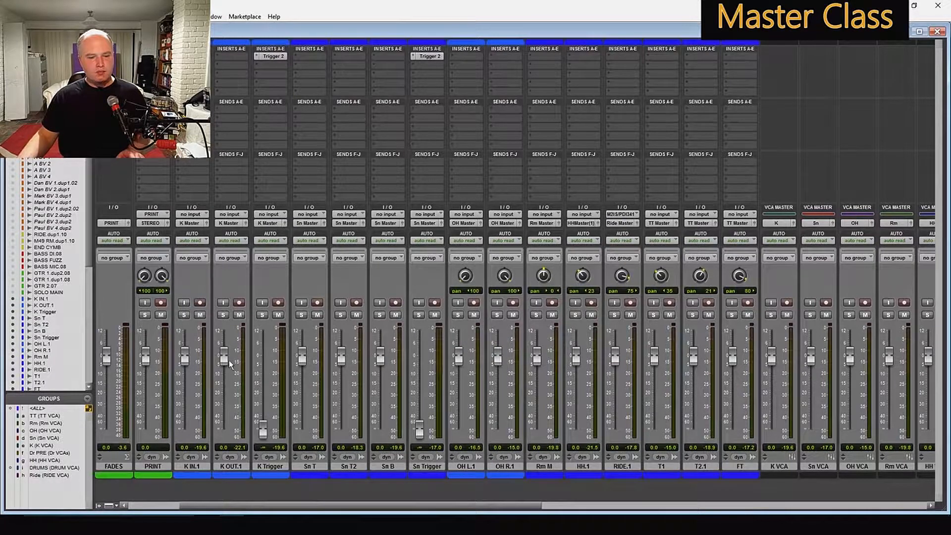
left_click_drag(266, 371, 263, 363)
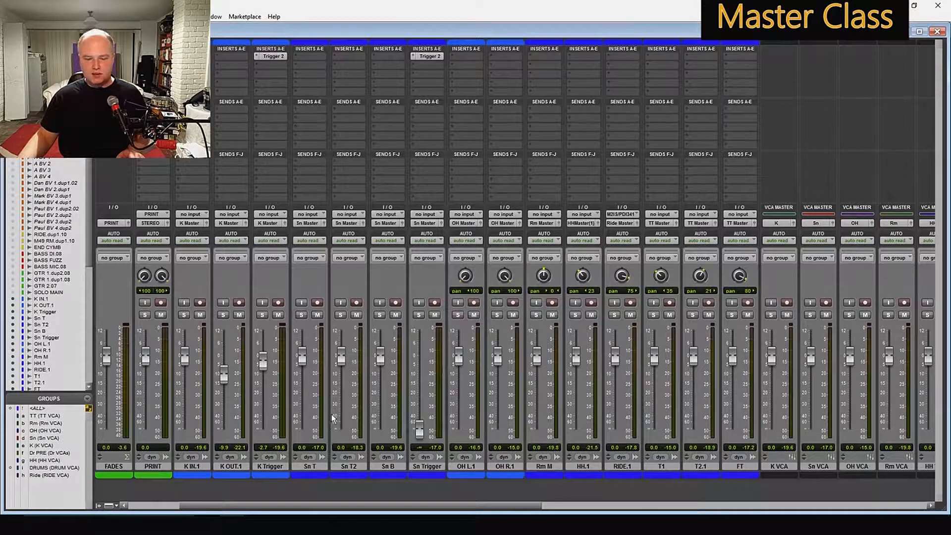
- Lower the K VCA fader to -8.1 dB and check how the individual kick track faders follow
left_click_drag(394, 505, 614, 506)
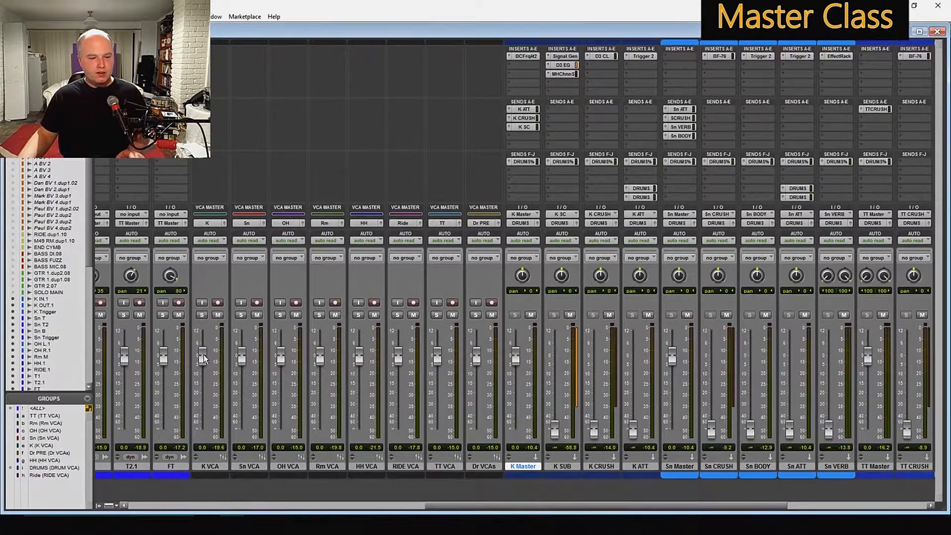
left_click_drag(203, 354, 204, 368)
left_click_drag(569, 506, 474, 488)
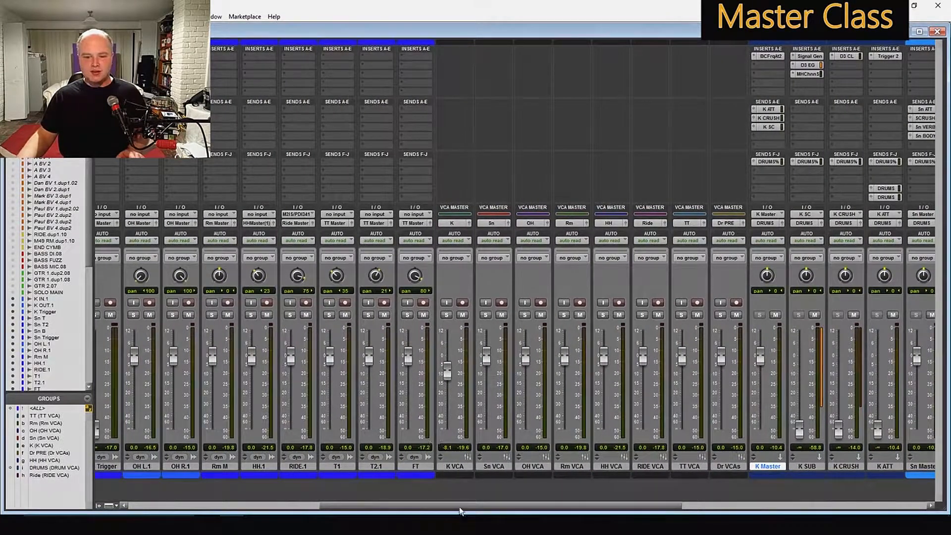
left_click_drag(465, 506, 351, 509)
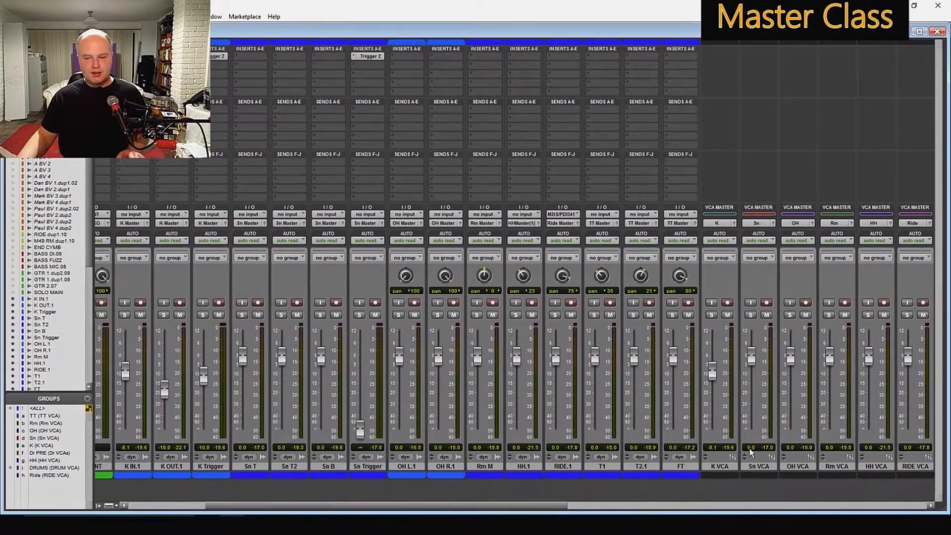
- Highlight the VCA masters from K VCA through TT VCA to show what Dr VCAs controls
left_click_drag(507, 503, 635, 504)
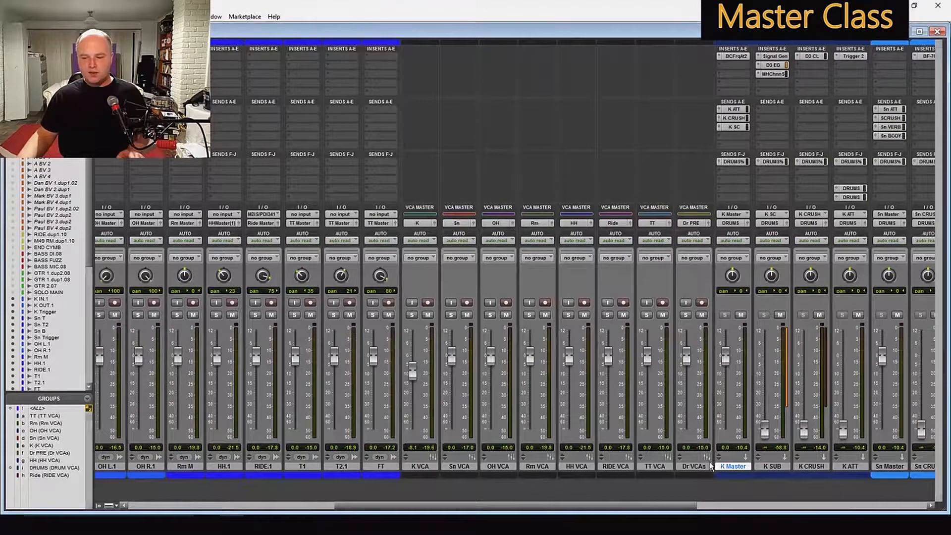
left_click_drag(579, 504, 720, 504)
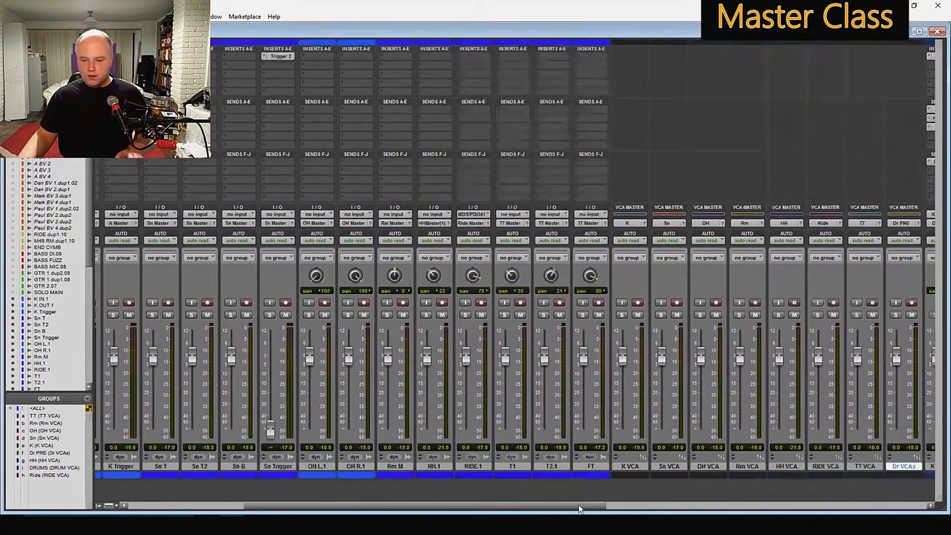
left_click_drag(581, 505, 694, 506)
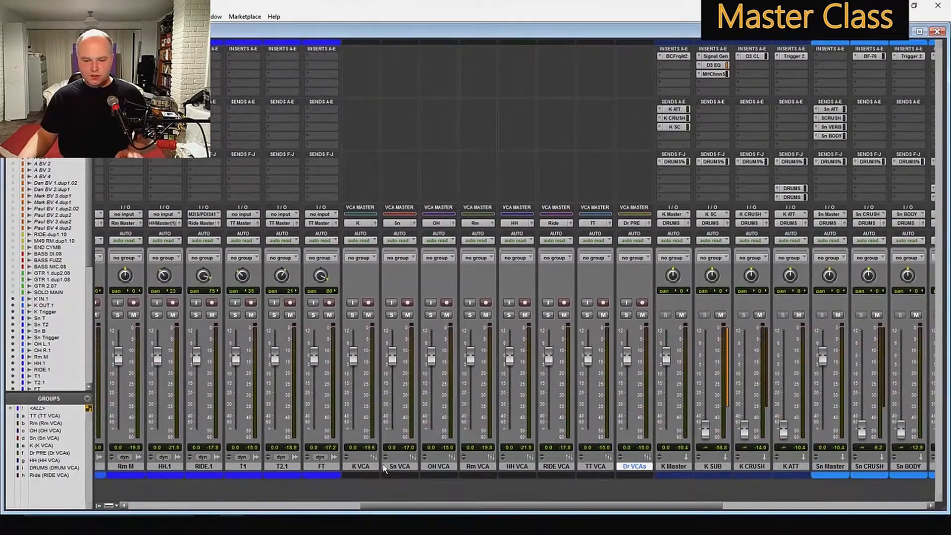
left_click(360, 466)
left_click(601, 467, "shift")
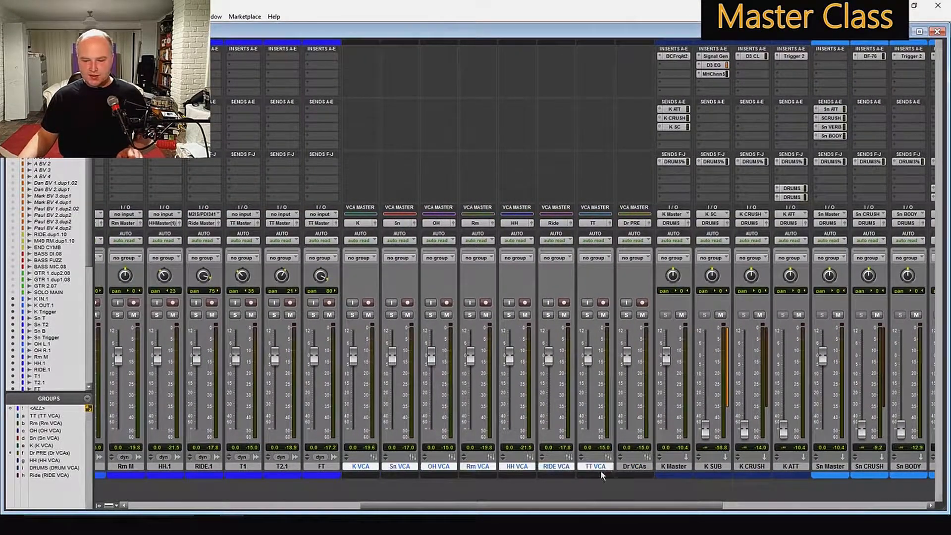
- Select Dr VCAs, lower its fader to -0.1 dB to demonstrate the overall drum trim, and return it to 0 dB
left_click(639, 467)
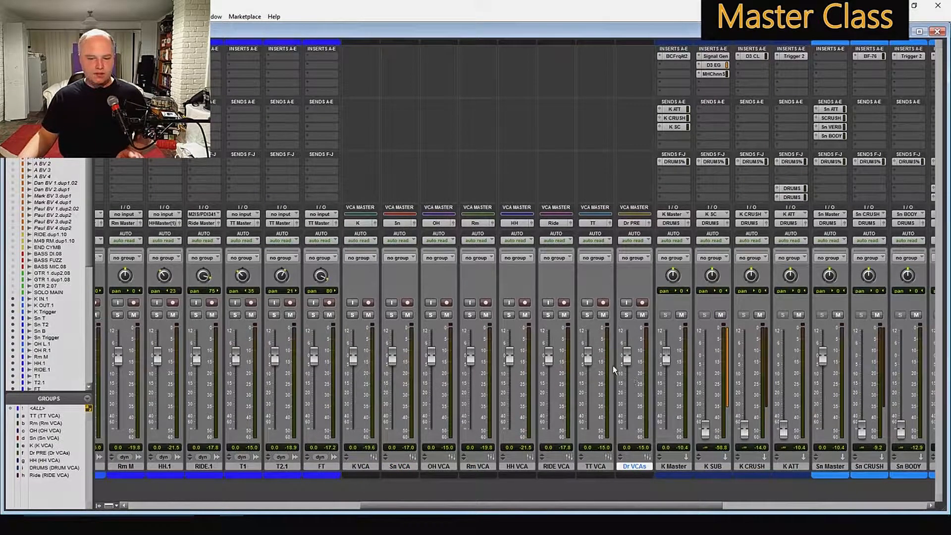
mouse_move(629, 356)
left_mouse_down()
mouse_move(630, 371)
mouse_move(630, 356)
left_mouse_up()
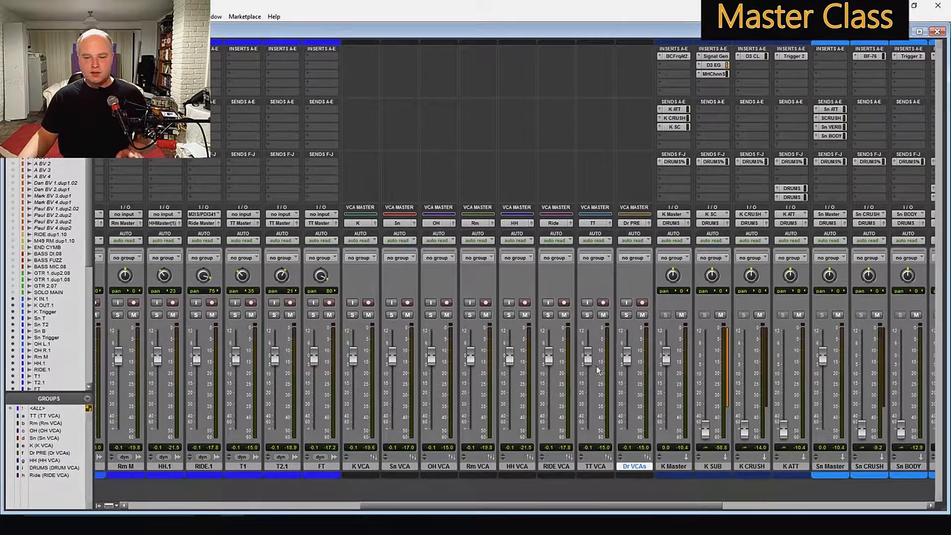
left_click_drag(628, 359, 628, 357)
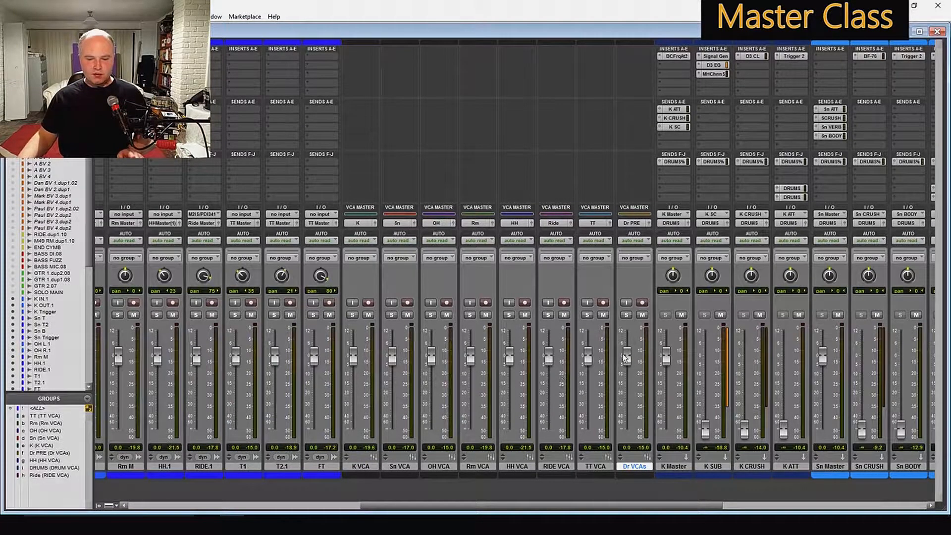
- Highlight the overhead tracks OH L.1 and OH R.1 as the starting point of the balance, and clear the selection
left_click_drag(625, 506, 531, 504)
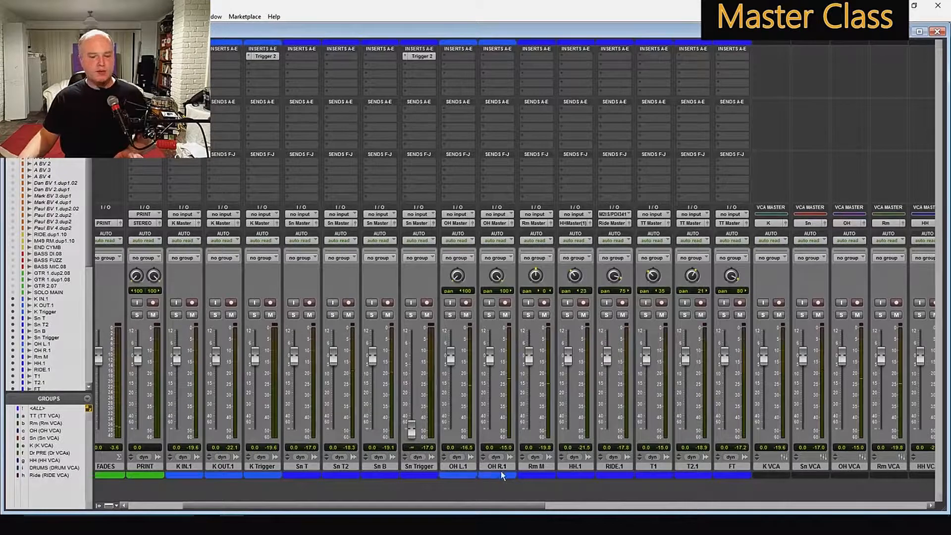
left_click(486, 466)
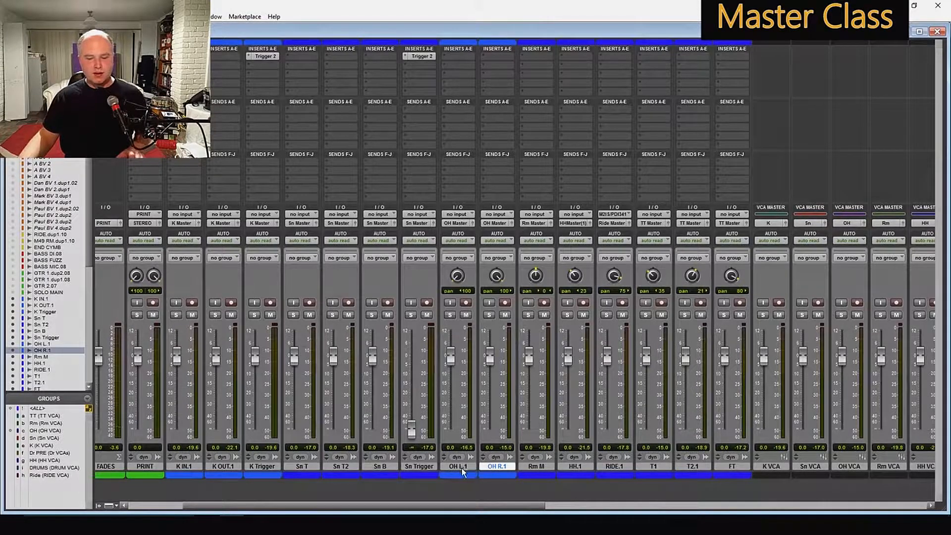
left_click(461, 466, "shift")
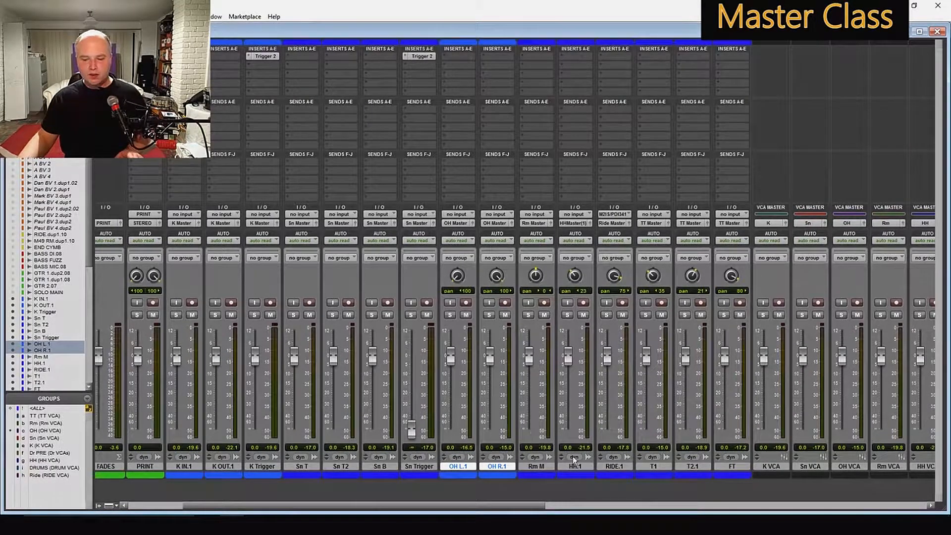
left_click(500, 468)
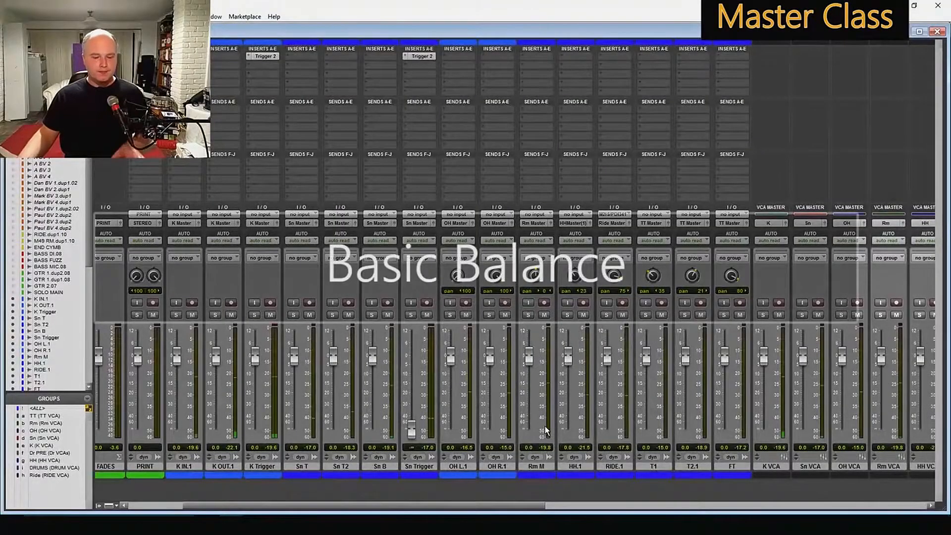
- Balance the cymbal and room levels with OH VCA at -3.8 dB, Rm M at -14.0, HH.1 at -5.4 and RIDE.1 at -3.0
left_click_drag(530, 357, 528, 427)
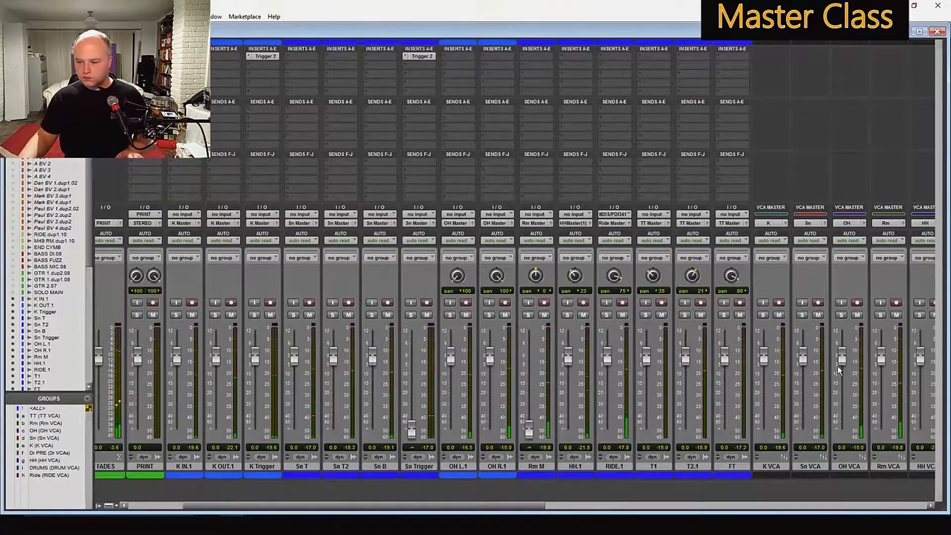
mouse_move(843, 356)
left_mouse_down()
mouse_move(845, 453)
mouse_move(848, 346)
mouse_move(849, 362)
left_mouse_up()
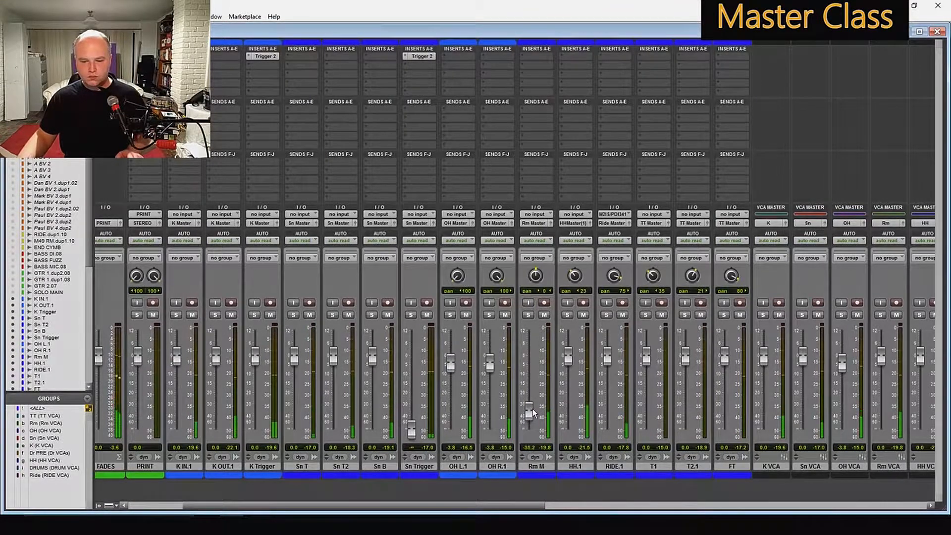
left_click_drag(533, 406, 530, 393)
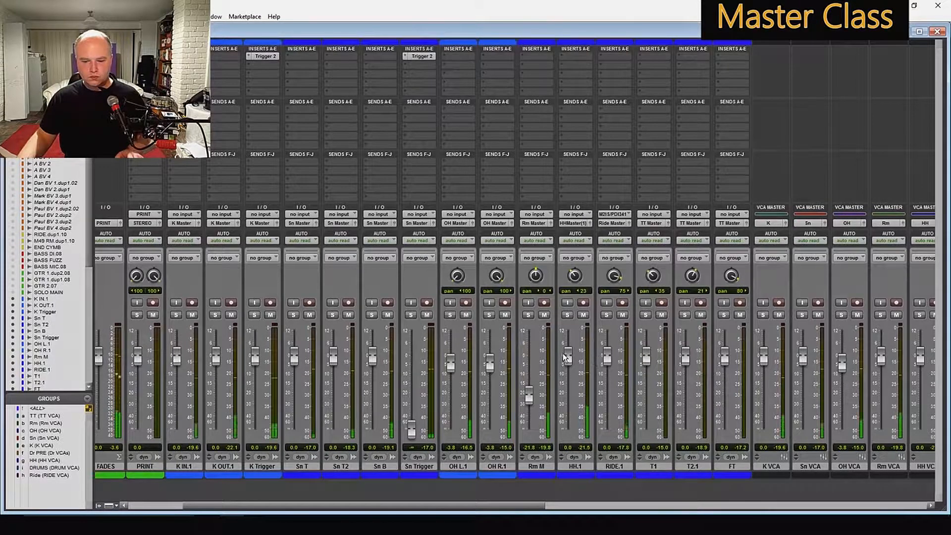
mouse_move(568, 356)
left_mouse_down()
mouse_move(567, 456)
mouse_move(569, 365)
left_mouse_up()
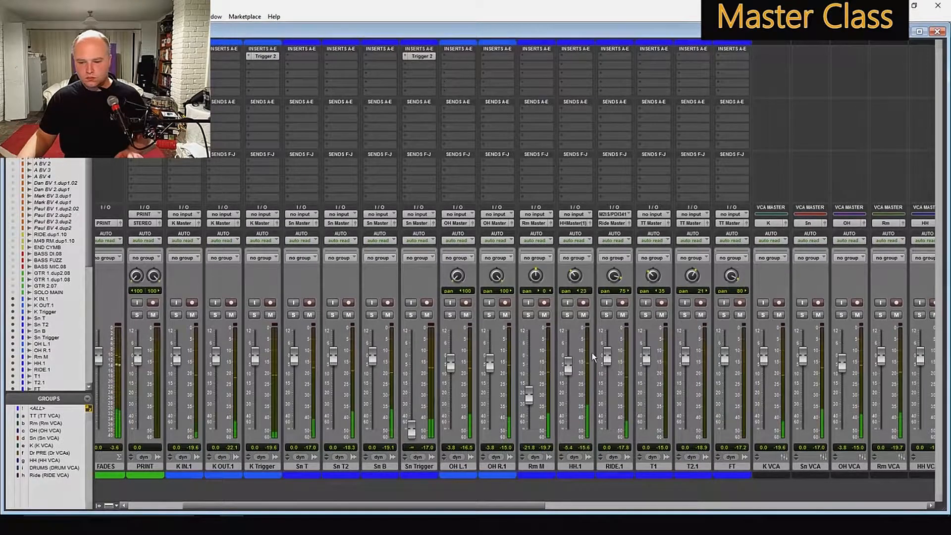
left_click_drag(530, 394, 532, 382)
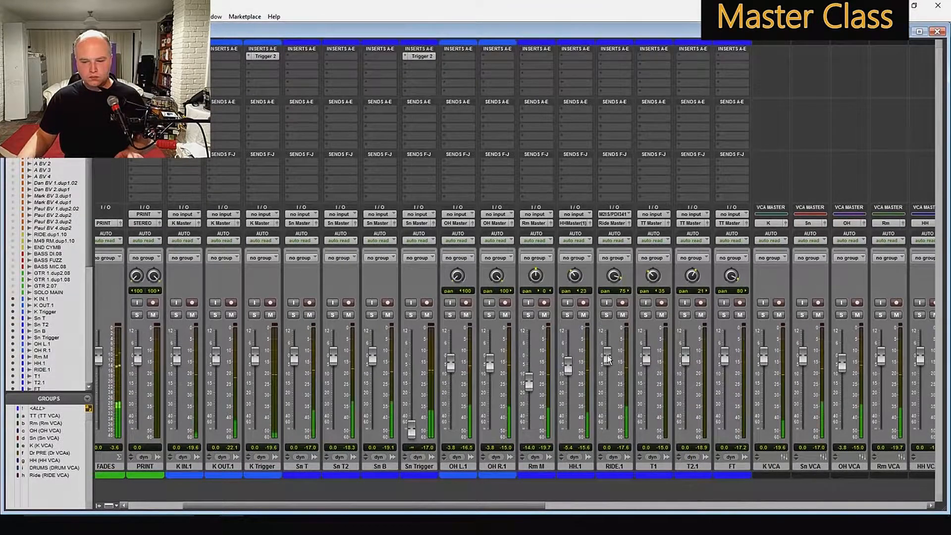
left_click_drag(607, 355, 609, 360)
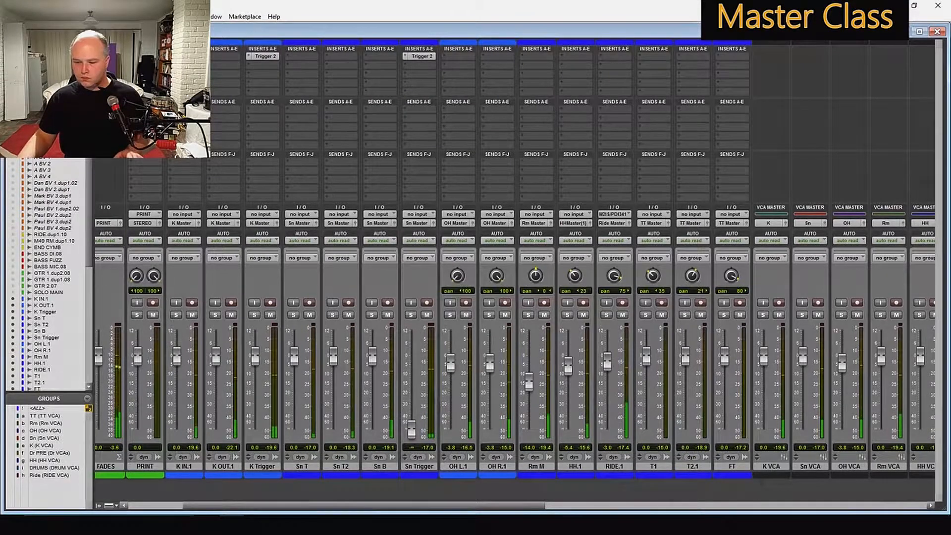
- Raise the VCA masters to +3.1 dB for TT VCA, +3.3 dB for Sn VCA and +2.8 dB for K VCA
left_click_drag(519, 505, 616, 504)
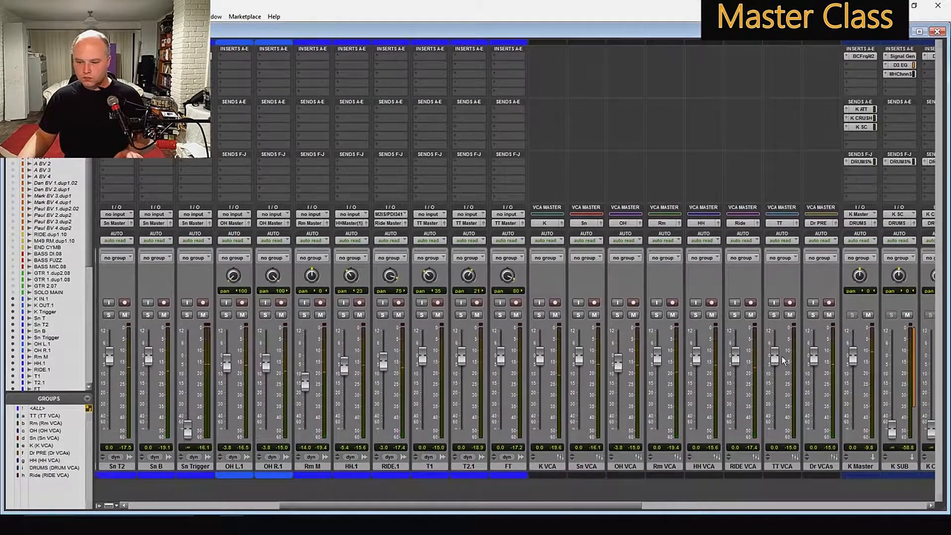
left_click_drag(776, 357, 775, 347)
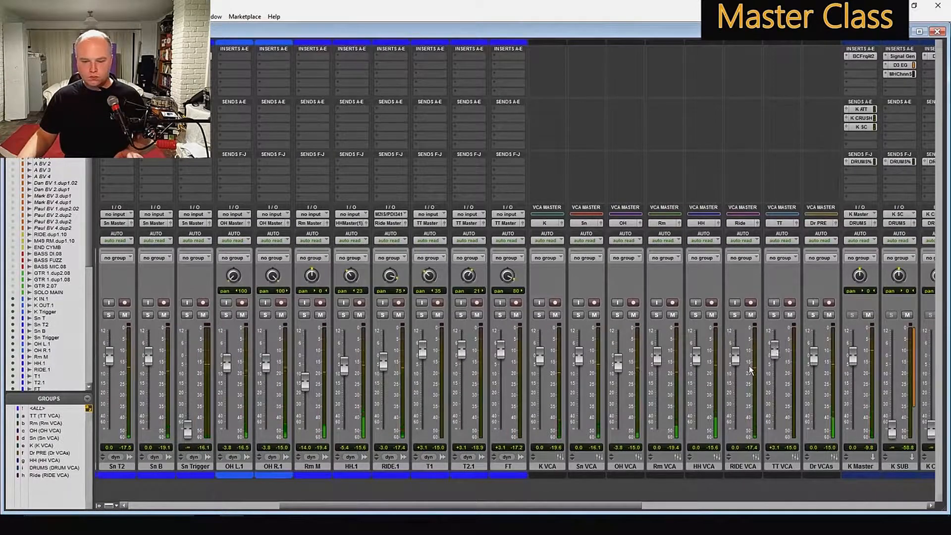
key("ctrl+equal")
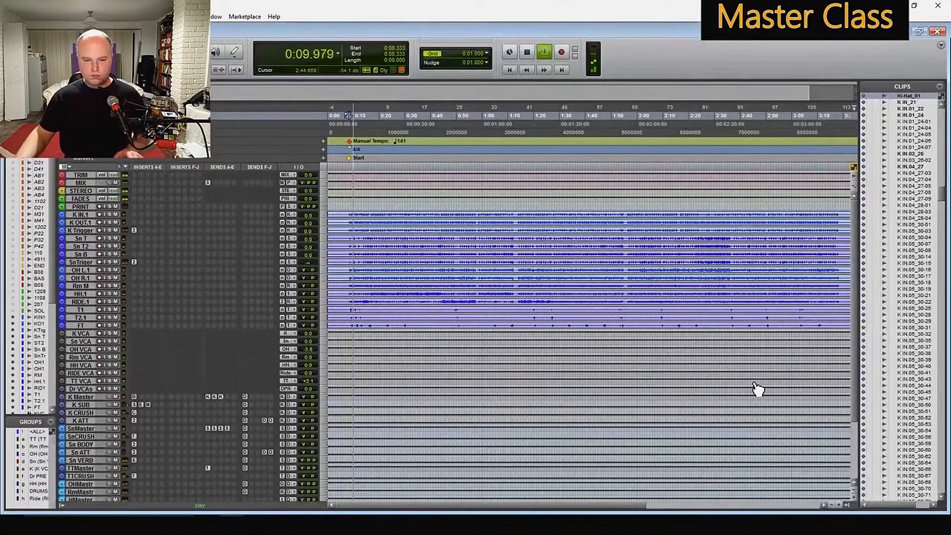
key("ctrl+equal")
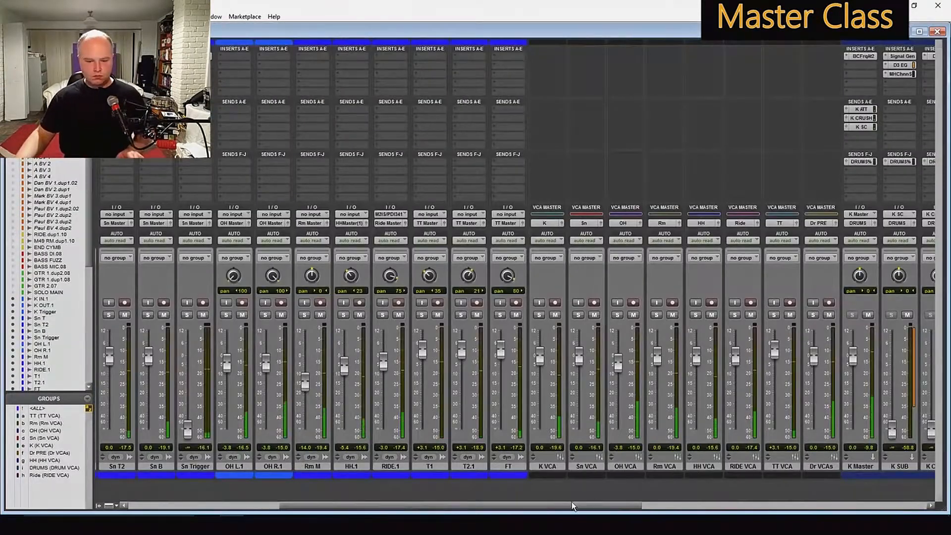
left_click_drag(580, 358, 539, 349)
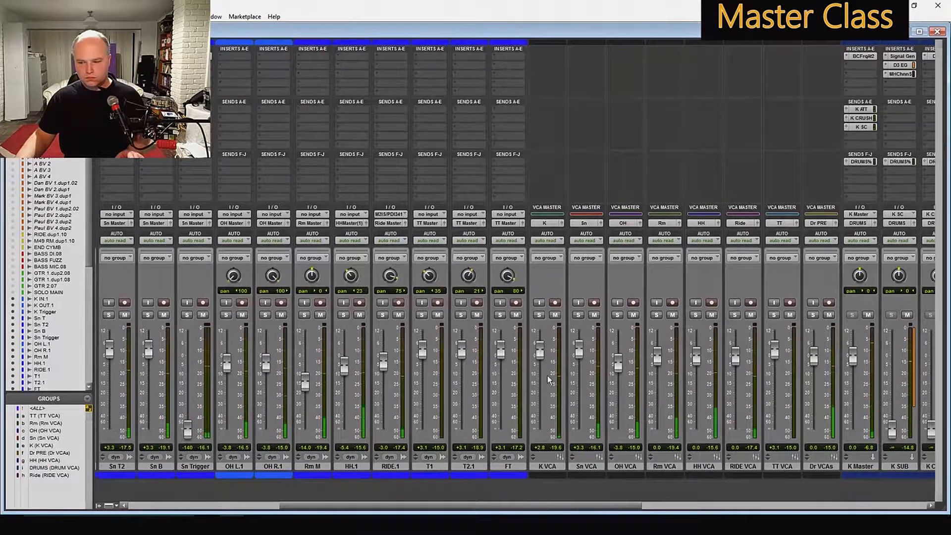
- Balance the close mics with K OUT.1 at +5.8 dB, K IN.1 at +3.3, Sn T at +7.2, Sn T2 at +0.9 and Sn B at +5.0
left_click_drag(586, 504, 465, 504)
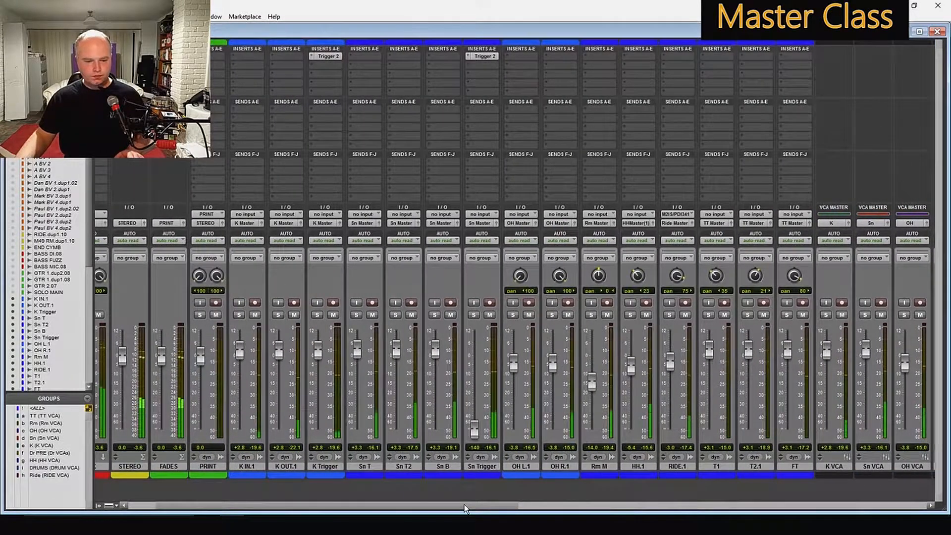
left_click_drag(279, 350, 280, 340)
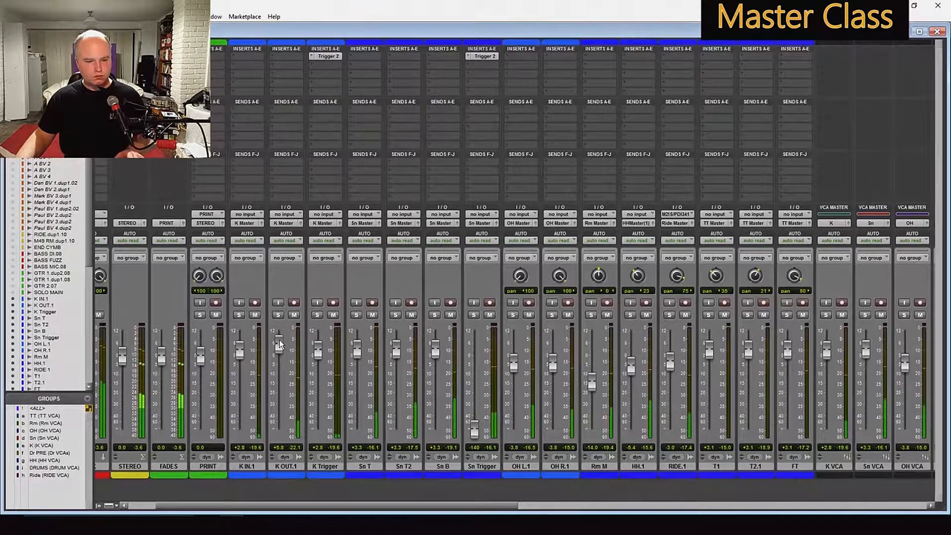
left_click_drag(242, 348, 242, 343)
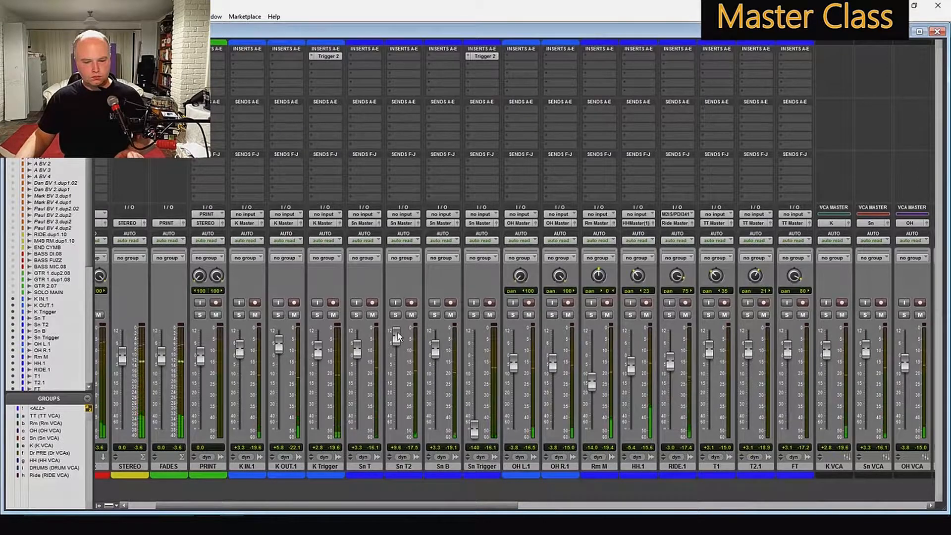
left_click_drag(397, 337, 357, 338)
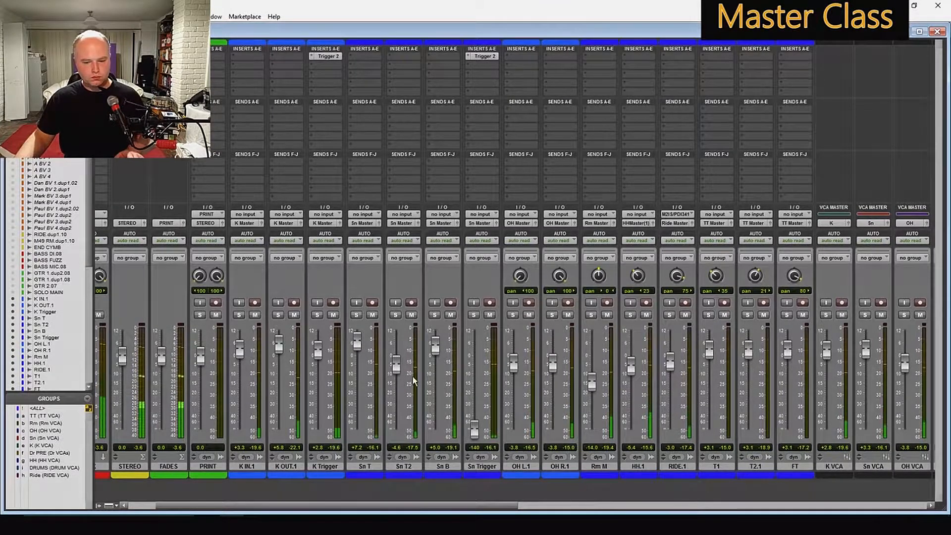
mouse_move(396, 361)
left_mouse_down()
mouse_move(398, 343)
mouse_move(398, 351)
left_mouse_up()
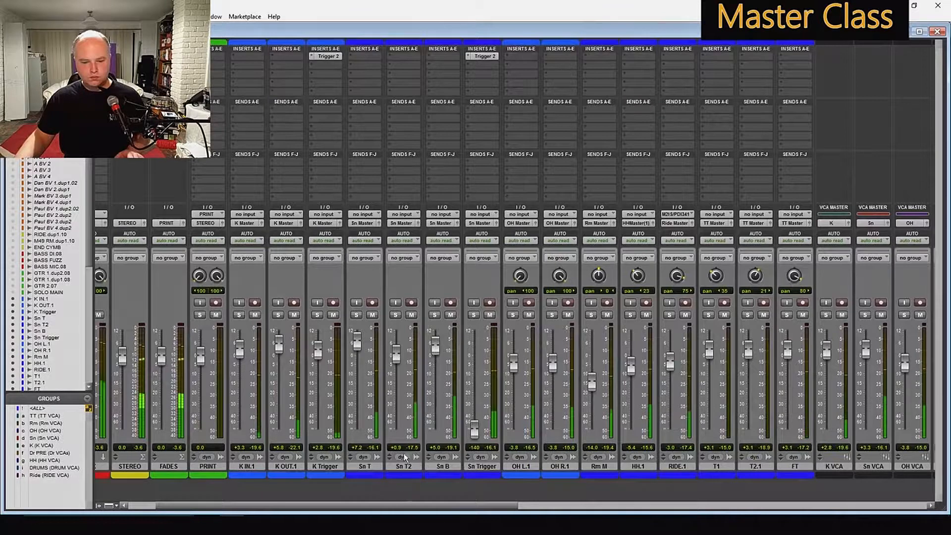
- Trim Dr VCAs to -0.4 dB and coalesce the K VCA through TT VCA masters into their member tracks
left_click_drag(414, 505, 602, 506)
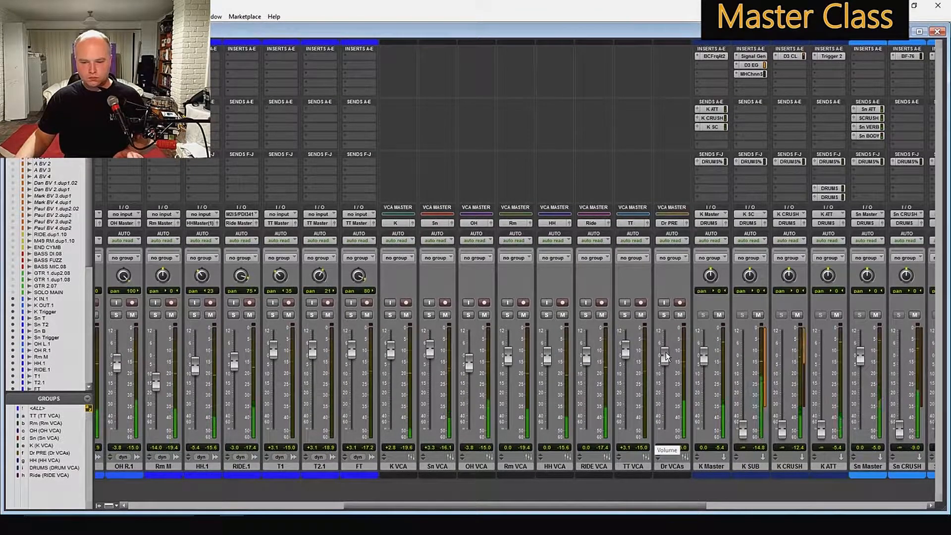
left_click_drag(665, 352, 666, 354)
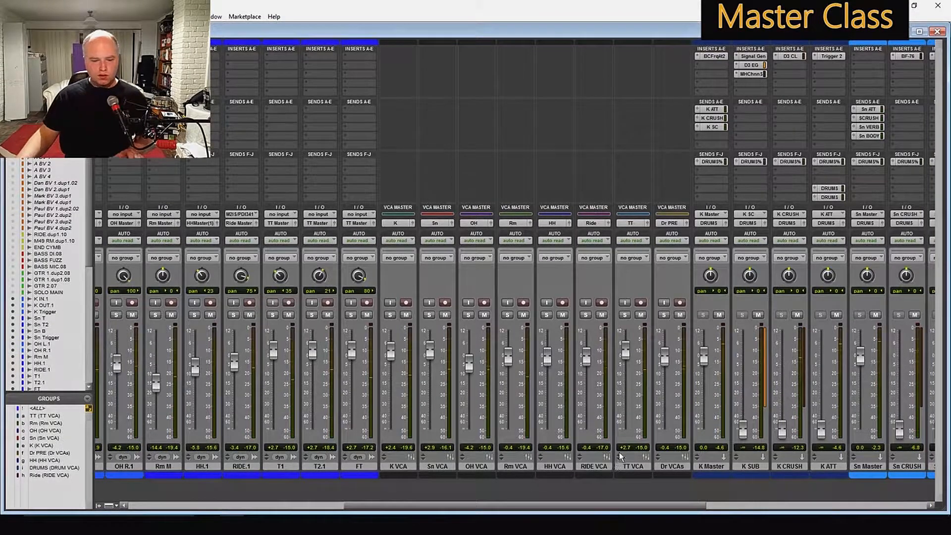
left_click(633, 466)
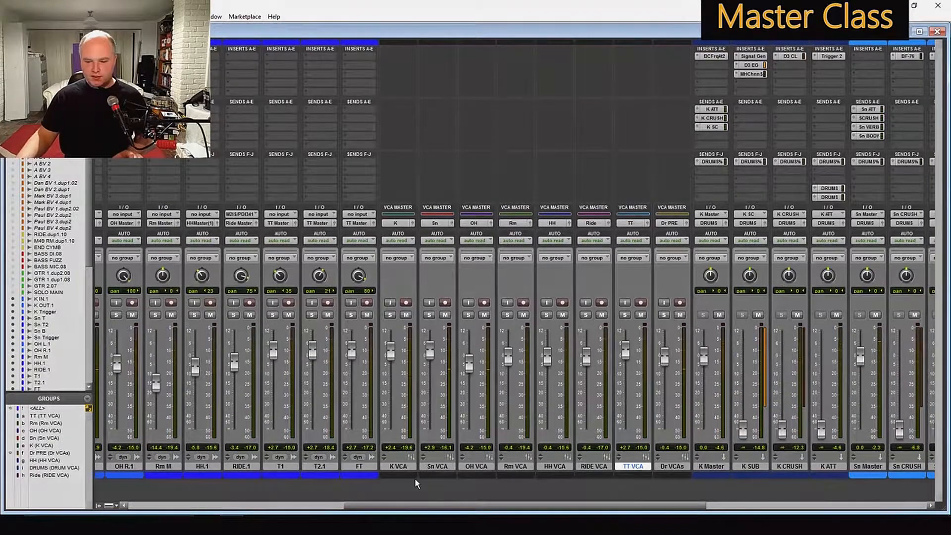
left_click(407, 465, "shift")
right_click(407, 466)
left_click(456, 418)
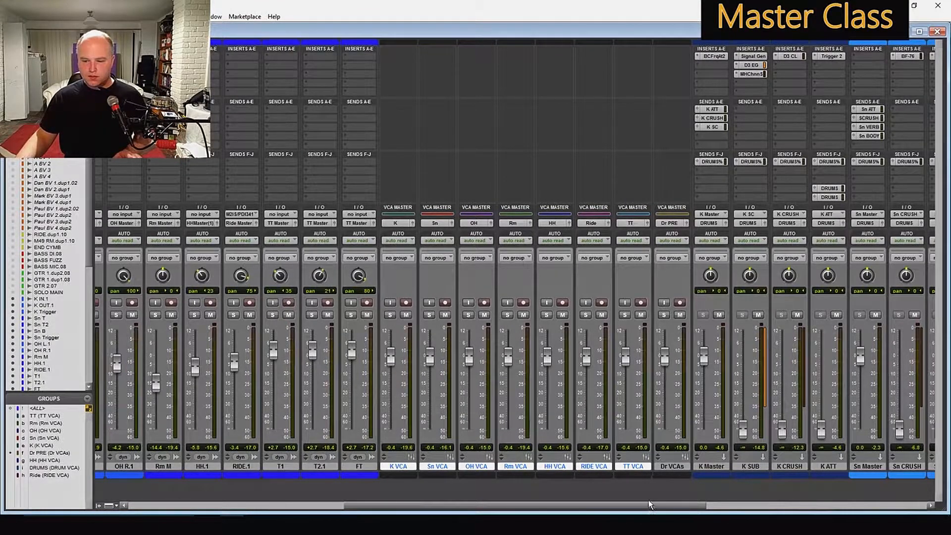
left_click(623, 489)
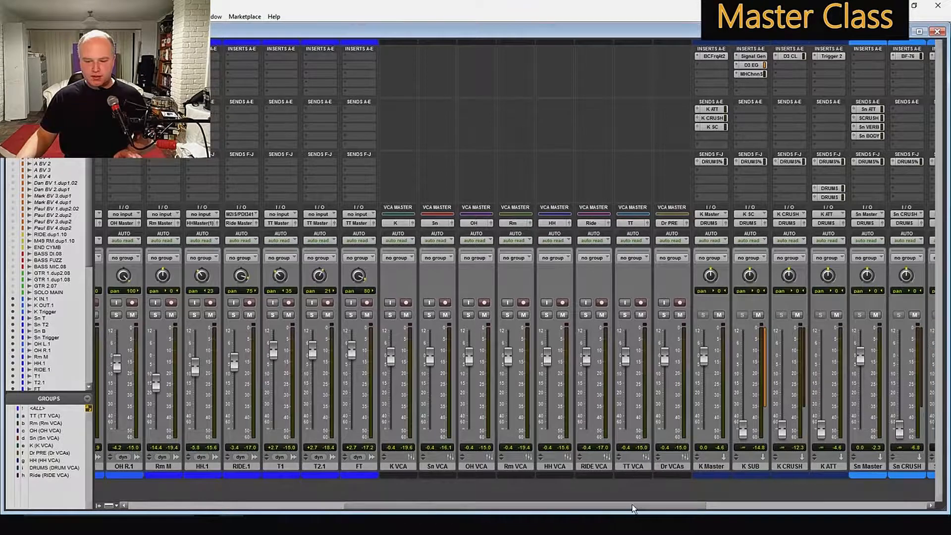
- Review the balanced tracks and their bus masters, select K Master, and solo K VCA to isolate the kick
left_click_drag(631, 504, 388, 504)
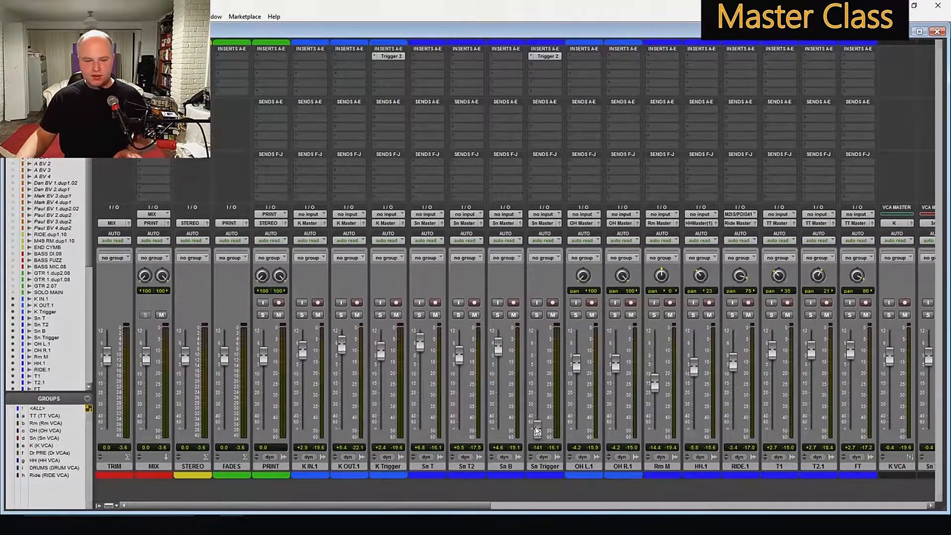
left_click_drag(456, 502, 723, 504)
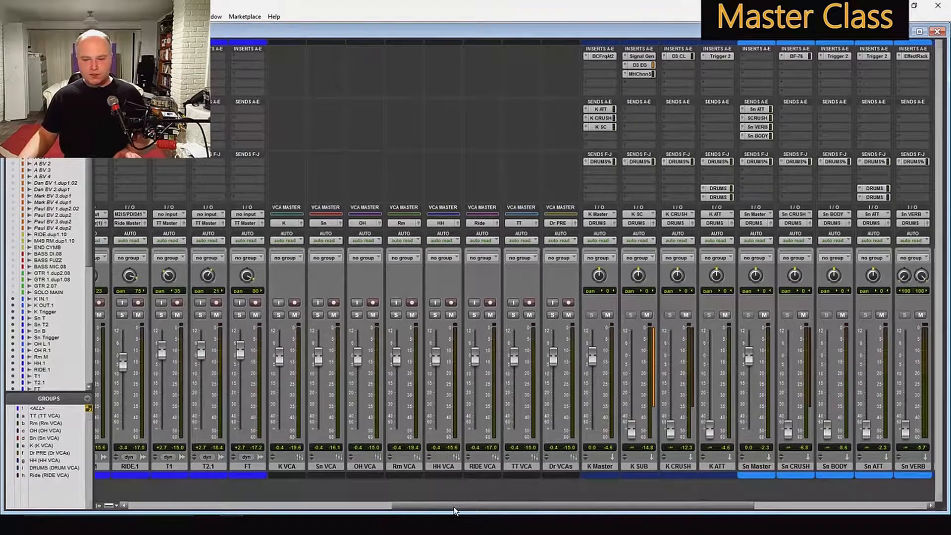
scroll(495, 500, "right", 5)
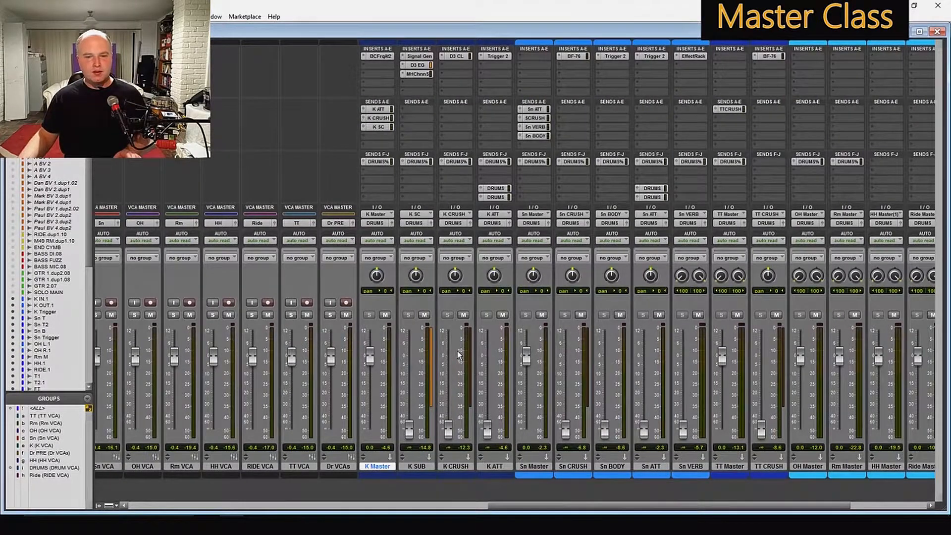
scroll(458, 354, "left", 5)
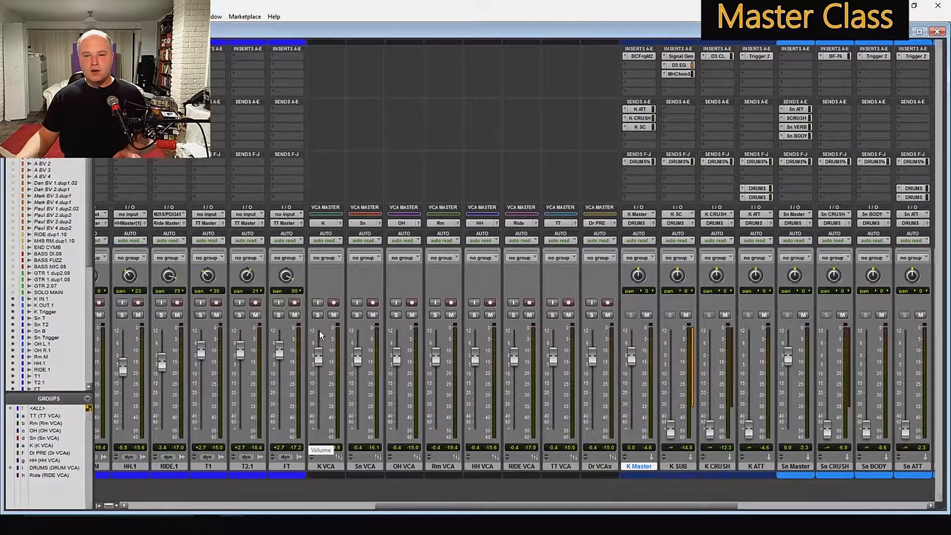
left_click(319, 315)
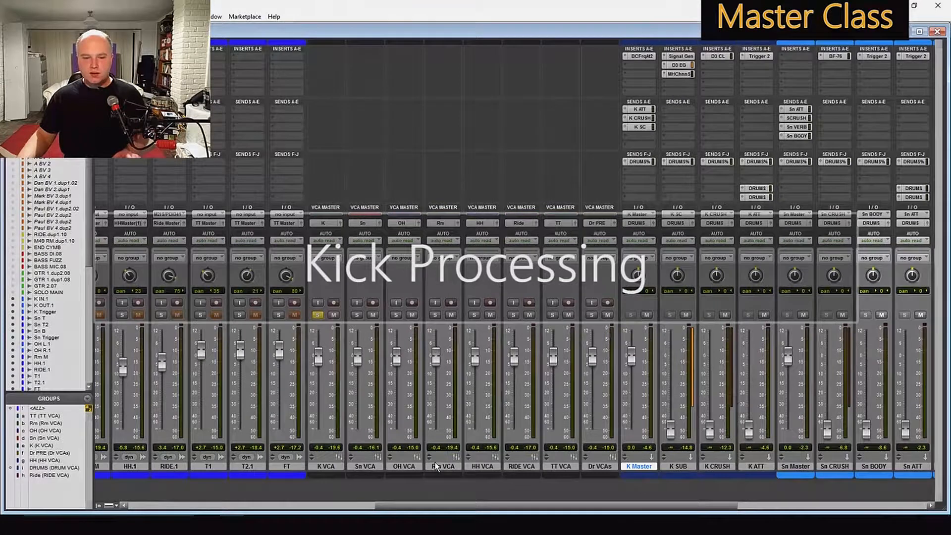
- Pull the K Trigger fader fully down and mute the track, leaving the acoustic kick mics feeding the kick buses
left_click_drag(494, 501, 580, 501)
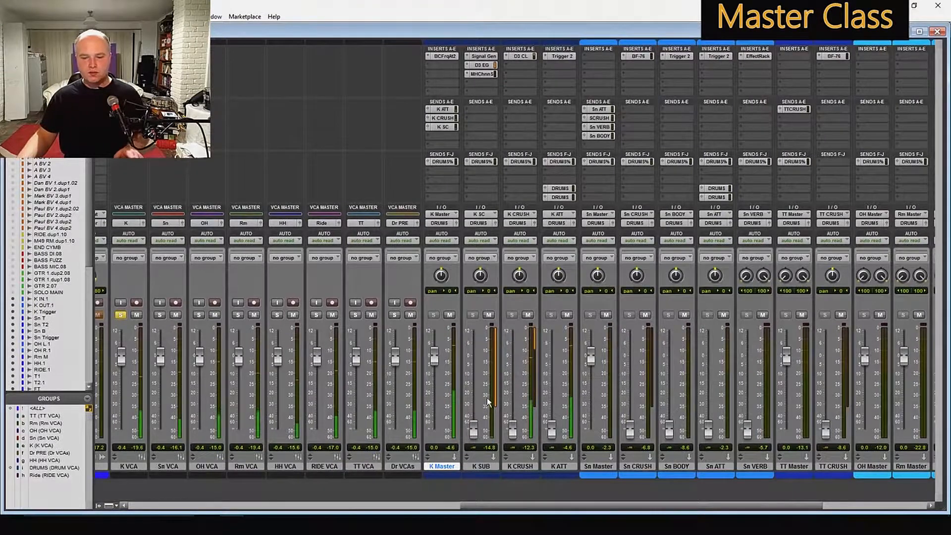
left_click_drag(497, 503, 495, 503)
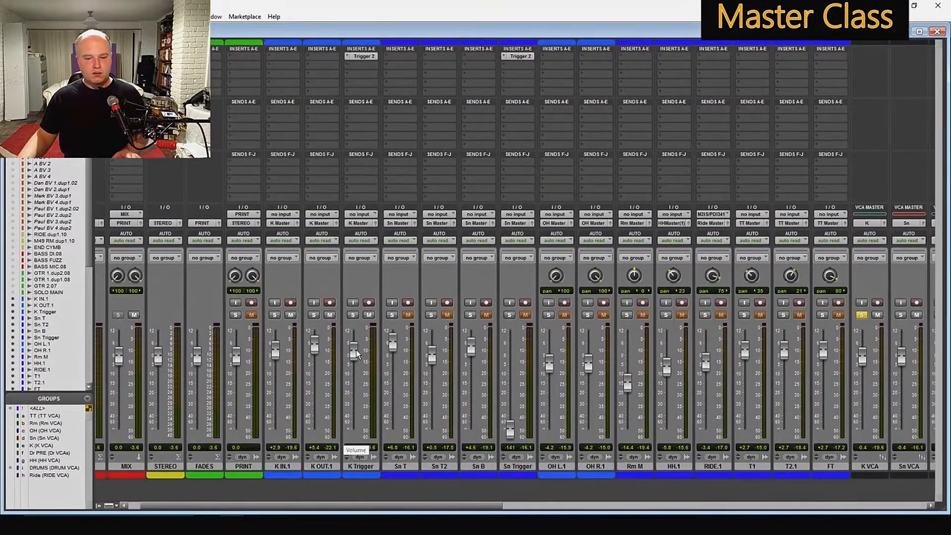
left_click_drag(355, 350, 353, 431)
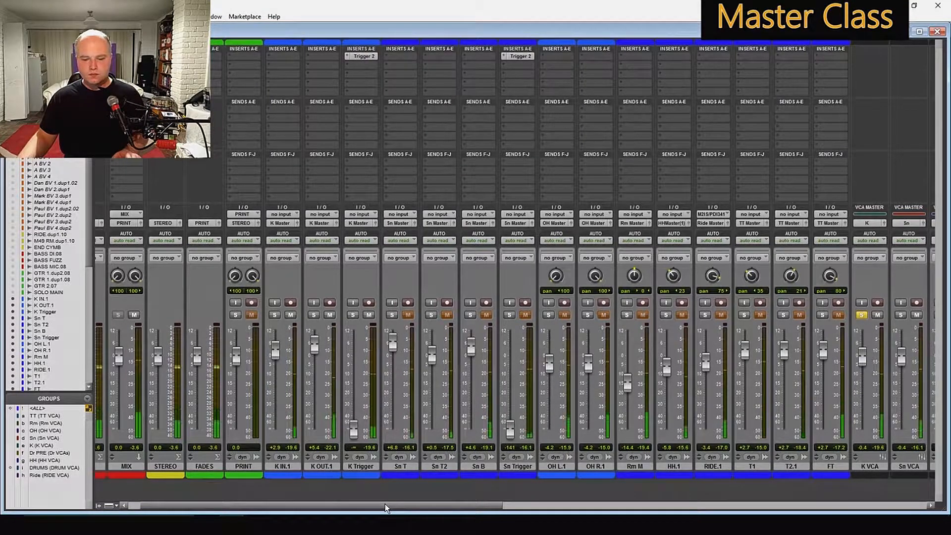
left_click(369, 315)
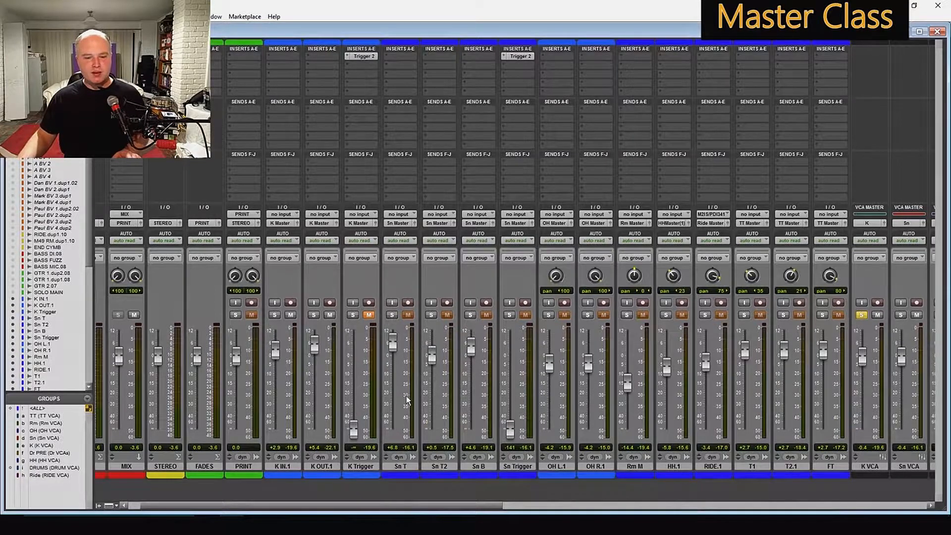
left_click(525, 505)
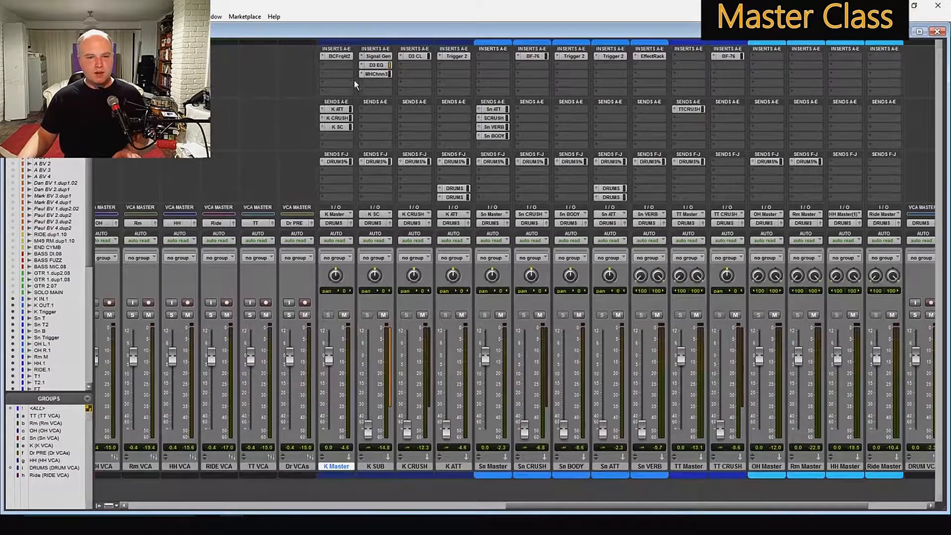
- Analyze the kick's low-end peak during playback with FreqAnalyst on K Master, using a precision of 10, and close the analyzer
left_click(340, 57)
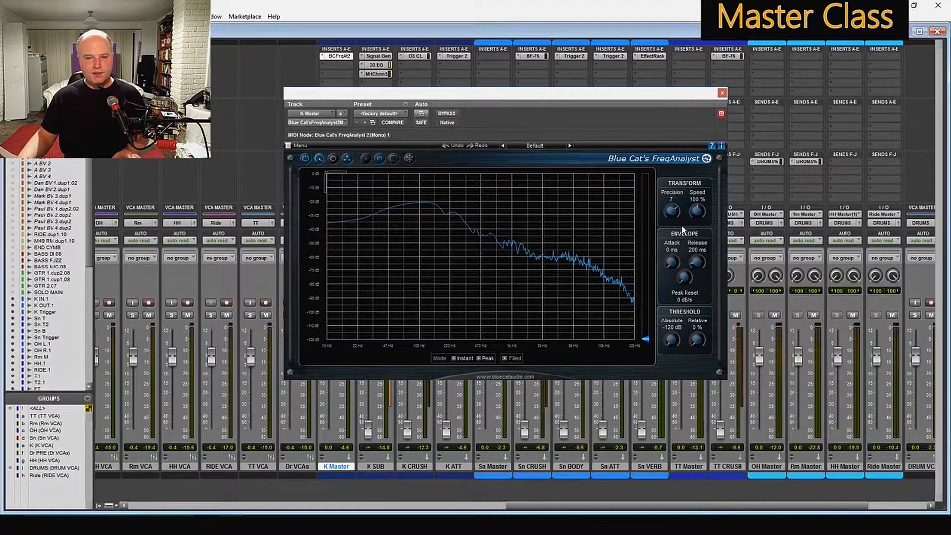
left_click_drag(671, 211, 680, 65)
key("space")
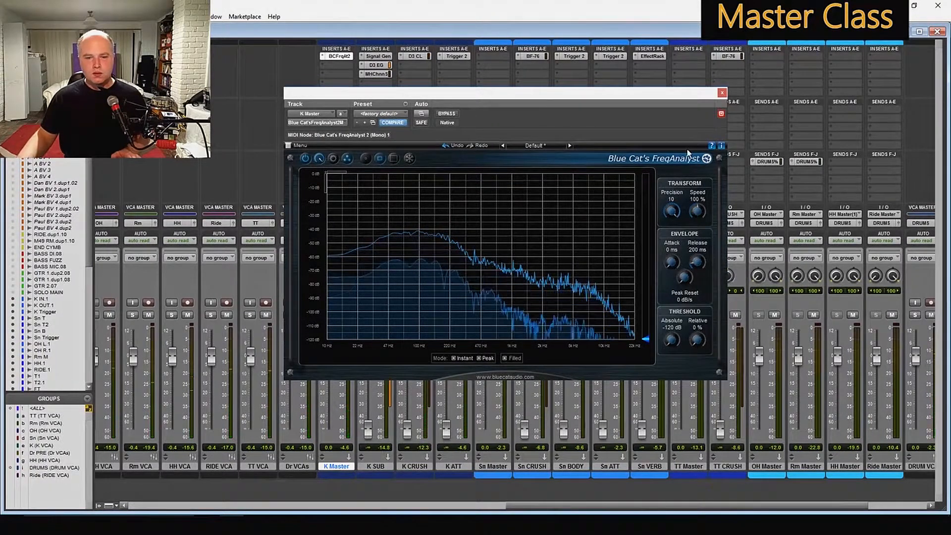
key("space")
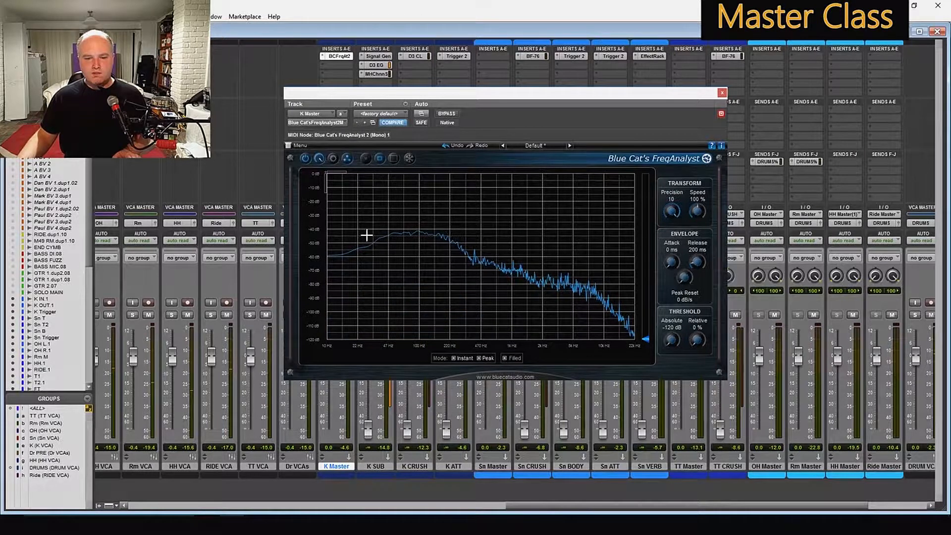
left_click(723, 93)
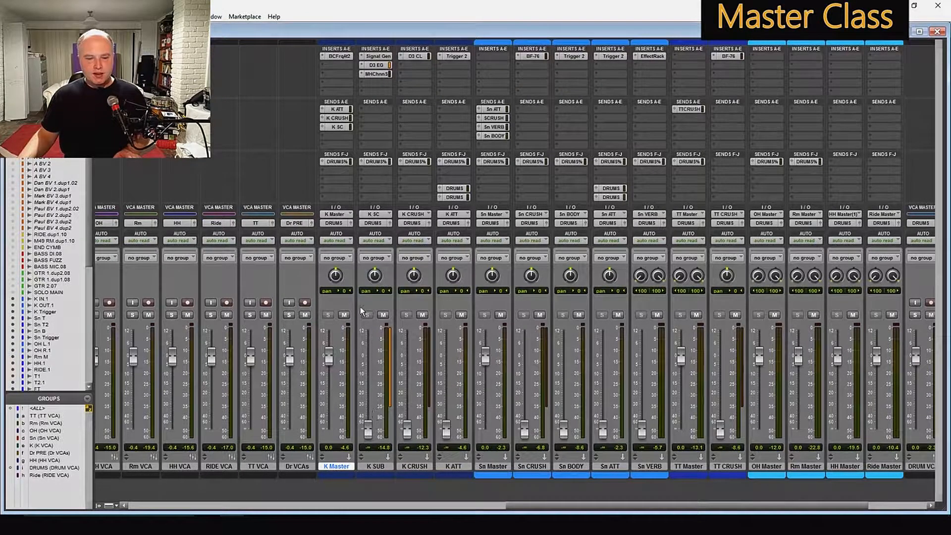
- Mute K Master and check the level and pre-fader setting of its K SC send
left_click(342, 316)
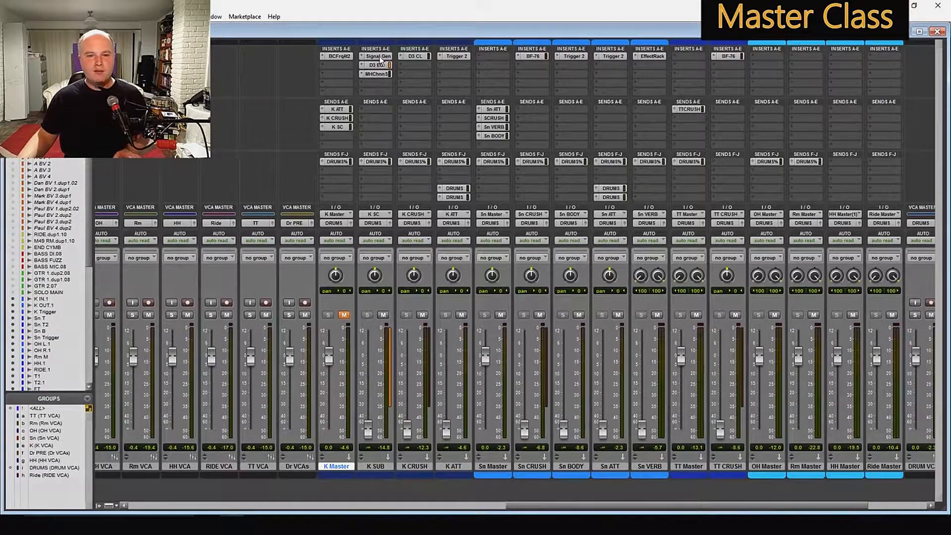
left_click(336, 127)
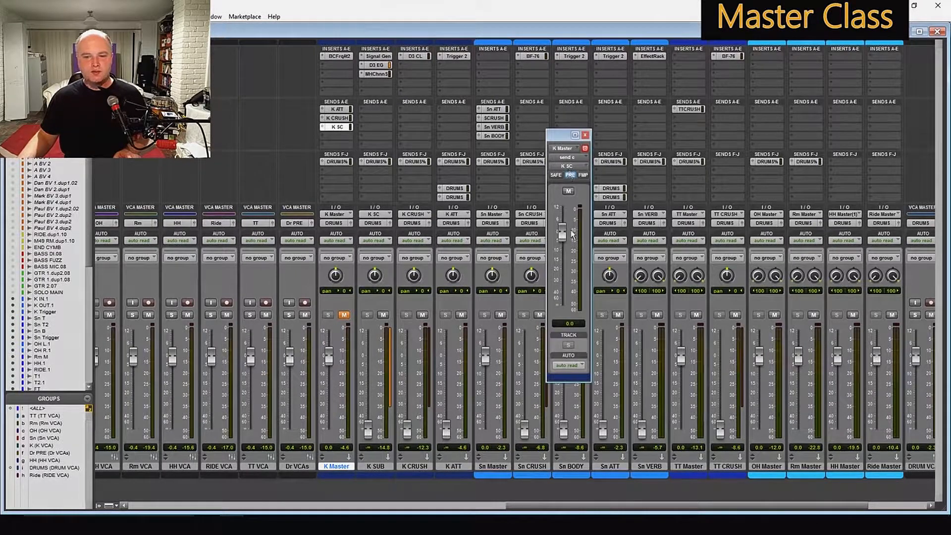
left_click(585, 134)
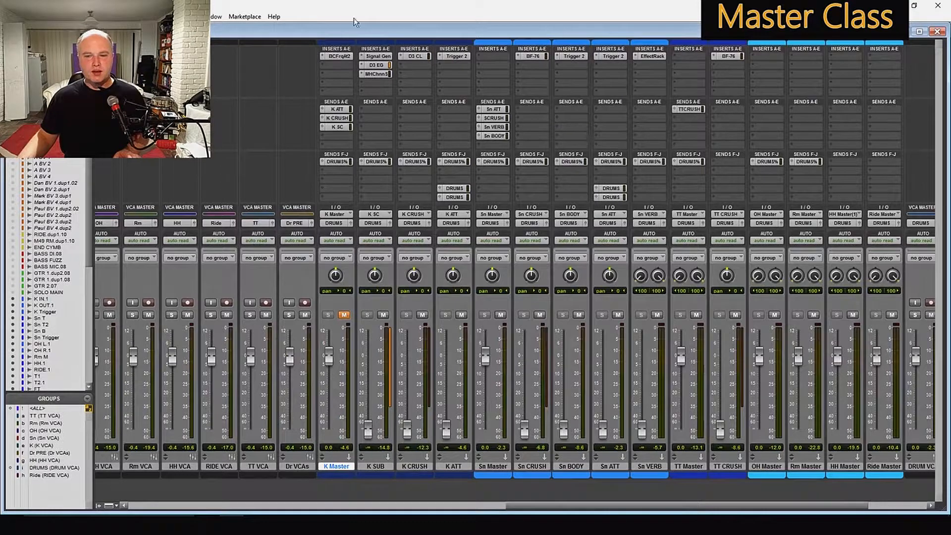
- Open the K SUB gate beside its signal generator and set the generator's sine frequency to 62 Hz
left_click(375, 67)
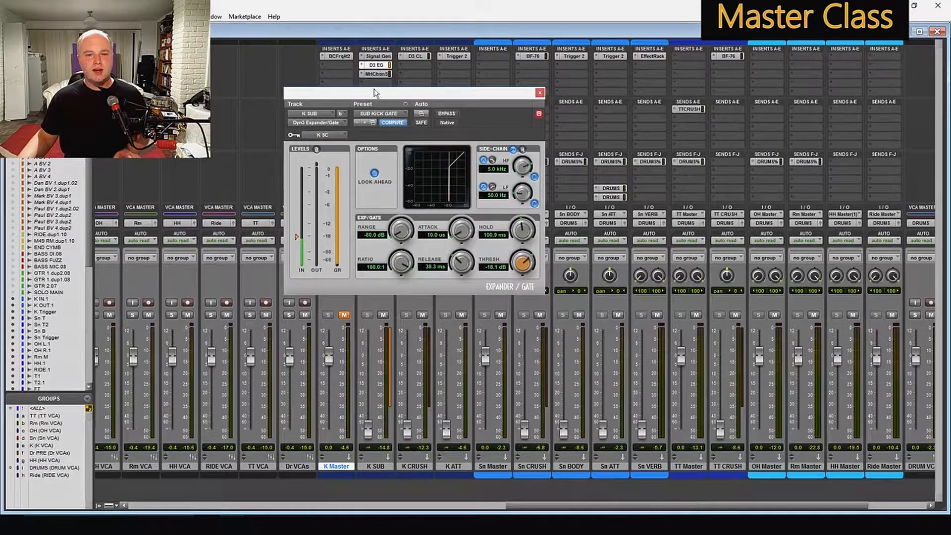
left_click_drag(378, 94, 424, 229)
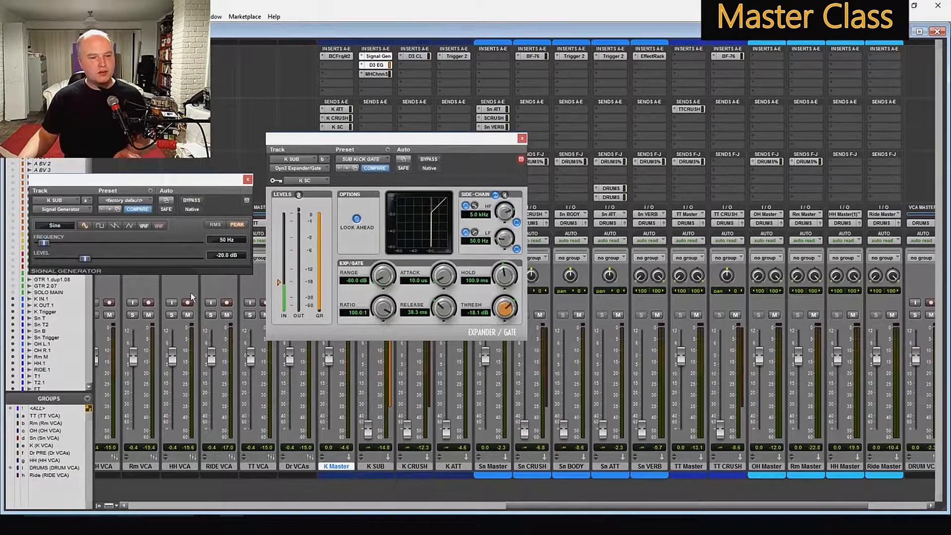
left_click(226, 240)
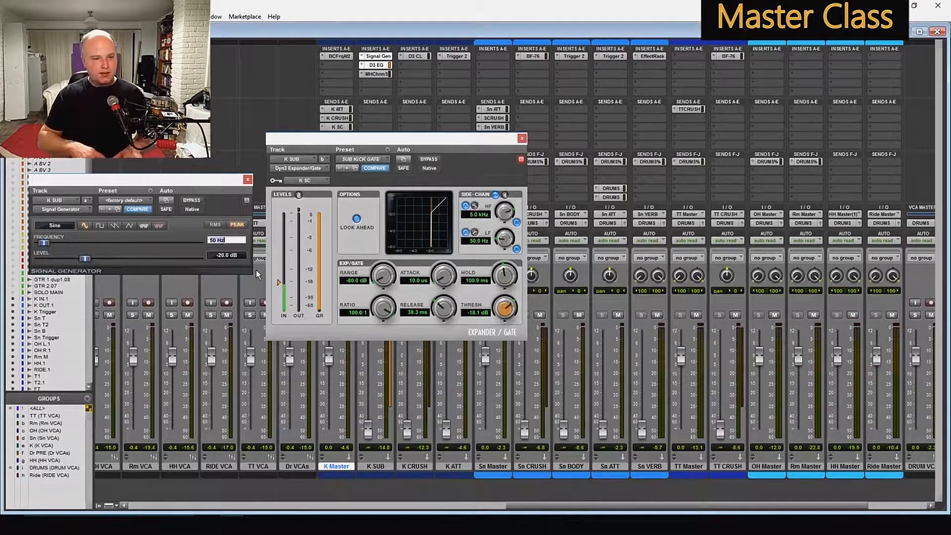
type("62")
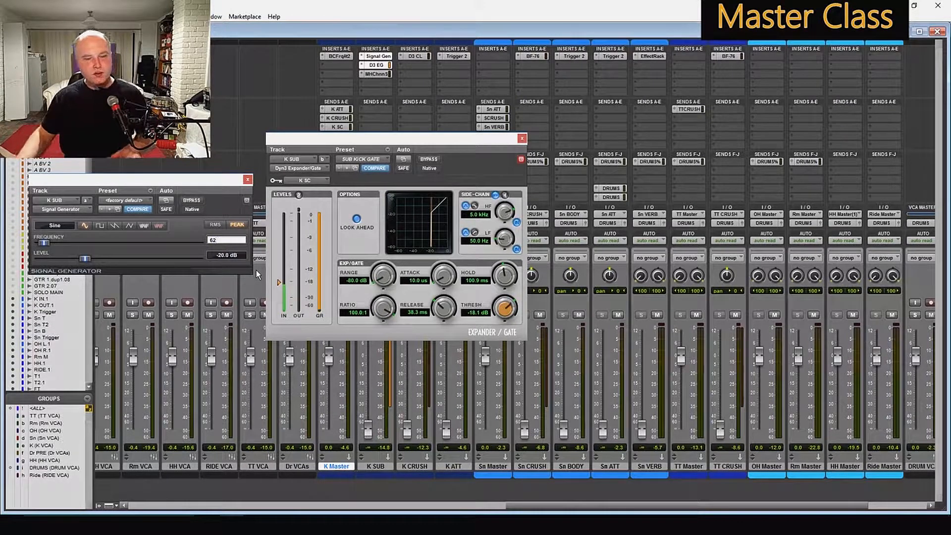
key("Return")
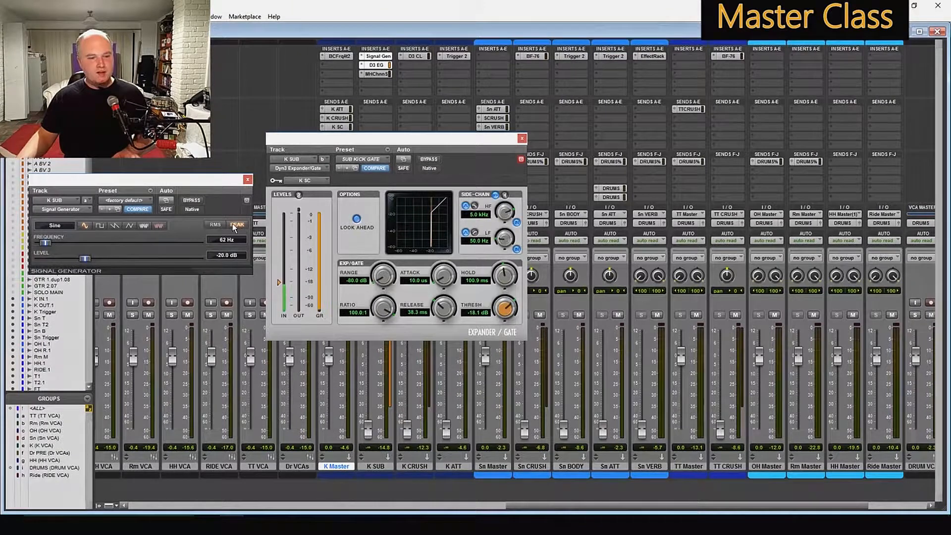
left_click(247, 179)
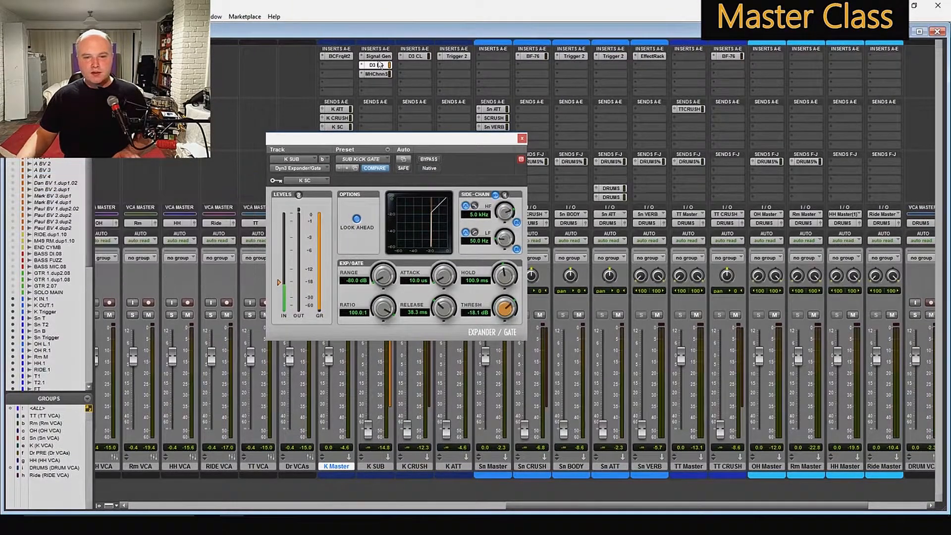
- Review the K SC send that keys the K SUB gate and set the gate's side-chain LF filter to 62 Hz
left_click(376, 57)
left_click(376, 65)
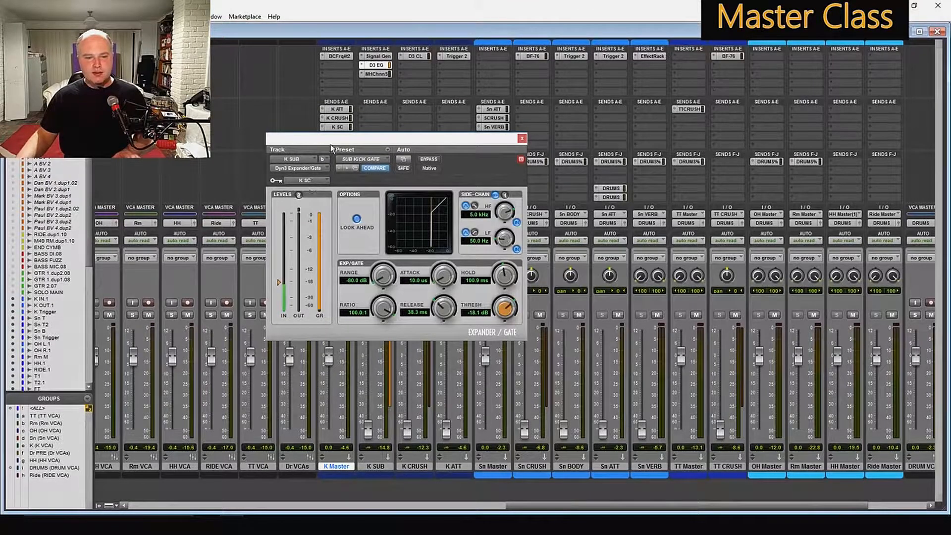
left_click(339, 127)
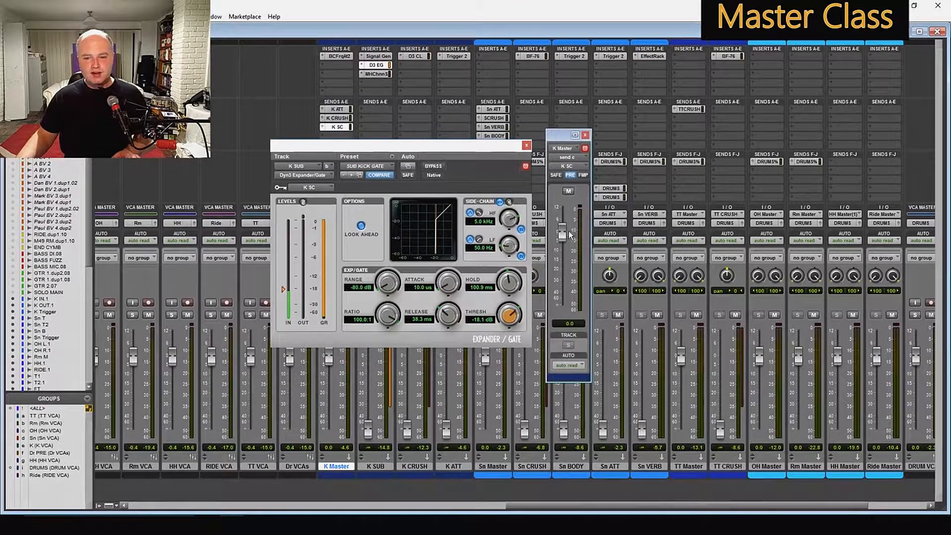
left_click(585, 135)
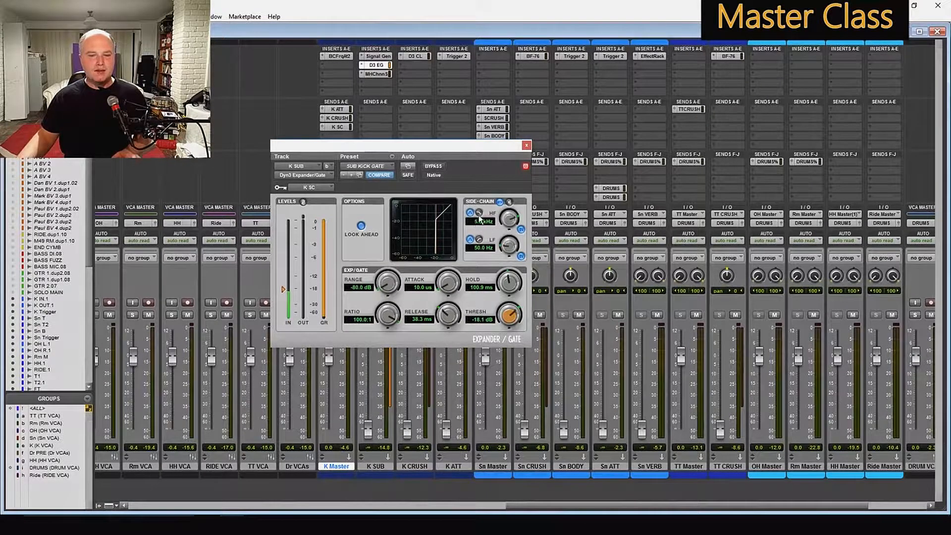
left_click(480, 247)
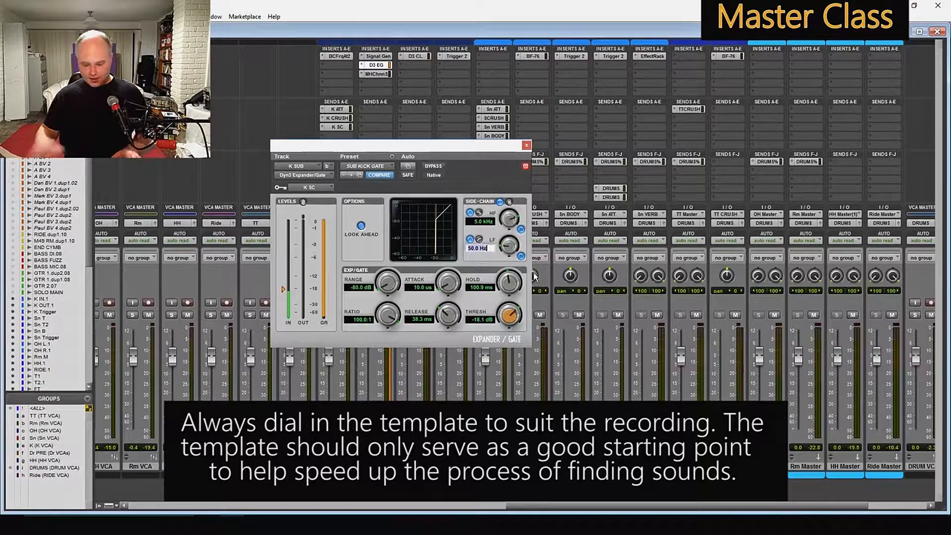
type("62")
key("Return")
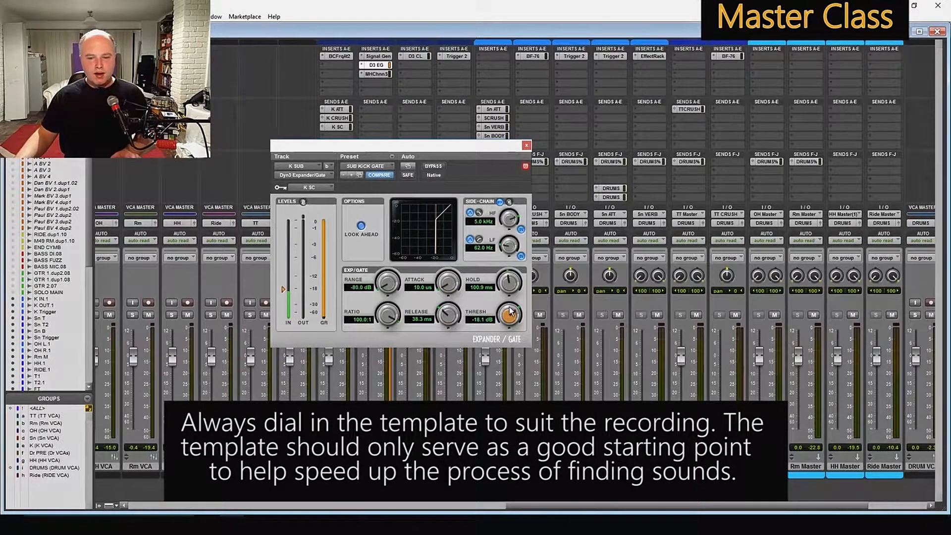
- Raise the K SUB gate's threshold to 0.0 dB for comparison, settle it at -26.1 dB and close the gate
left_click_drag(391, 145, 511, 165)
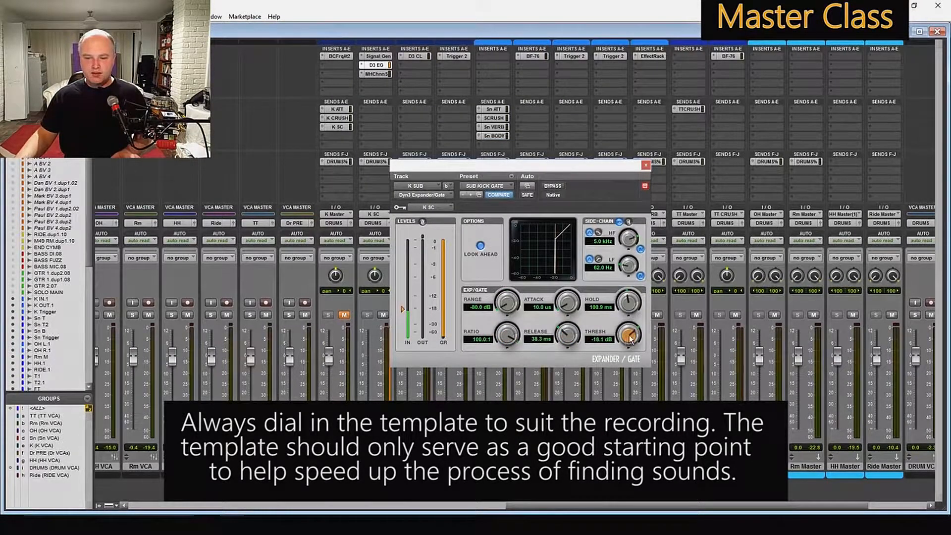
left_click_drag(628, 341, 636, 307)
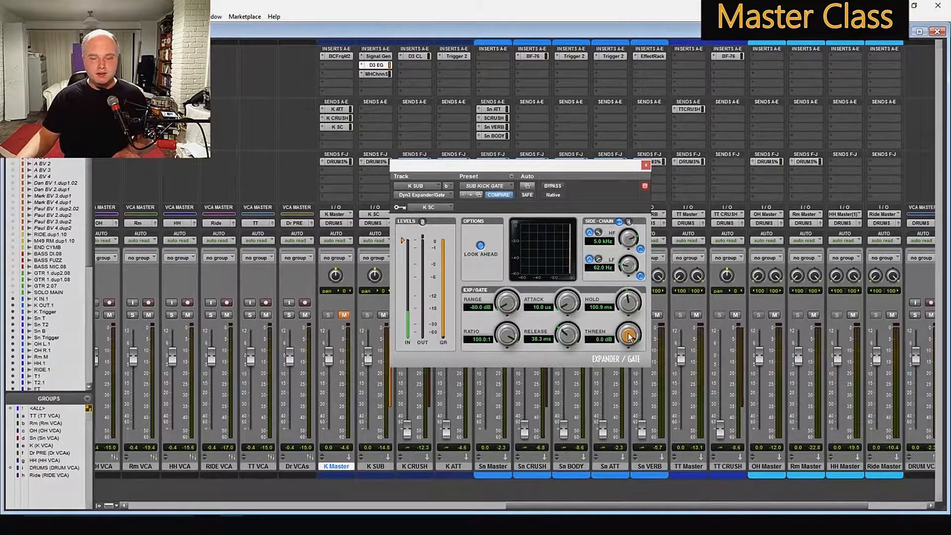
left_click_drag(628, 337, 614, 443)
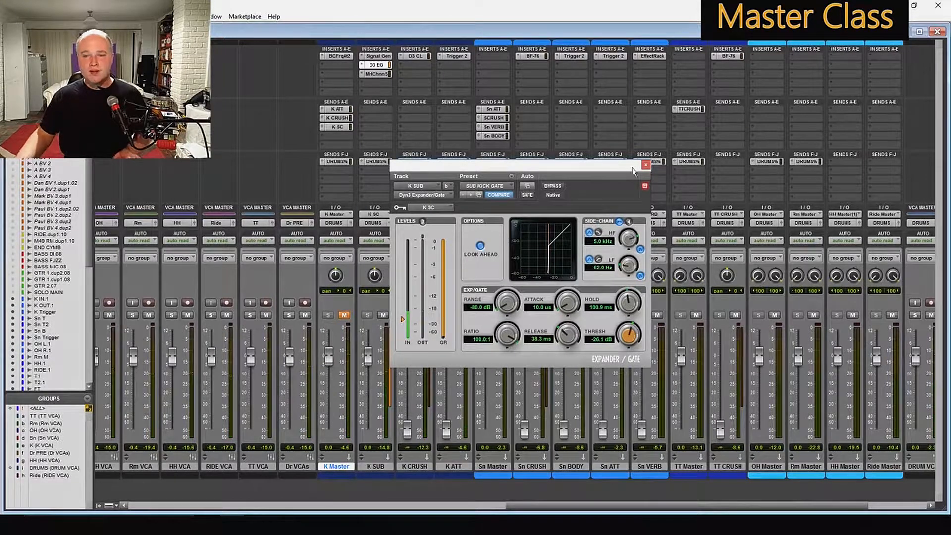
left_click(645, 165)
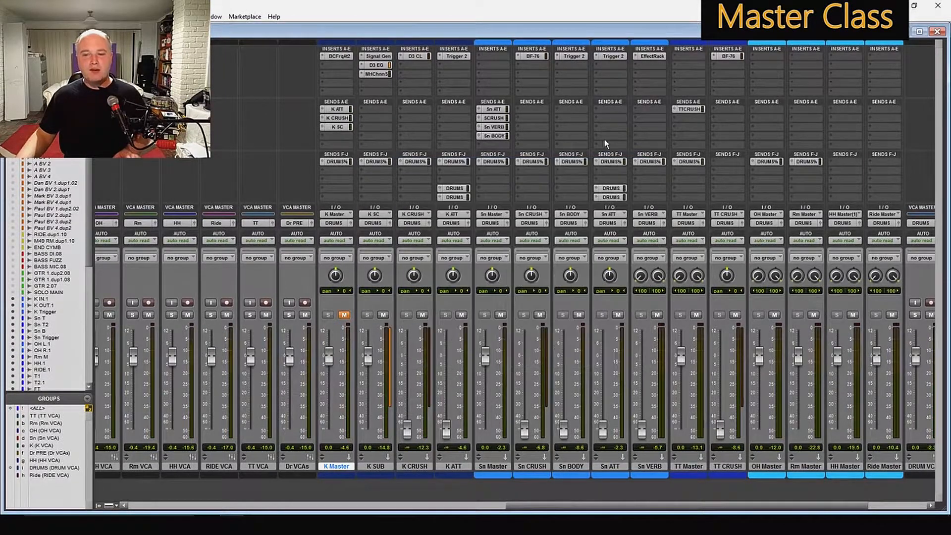
- Open the ChannelStrip EQ on K SUB and toggle bands 6 and 1 to examine how each shapes the curve
left_click(373, 73)
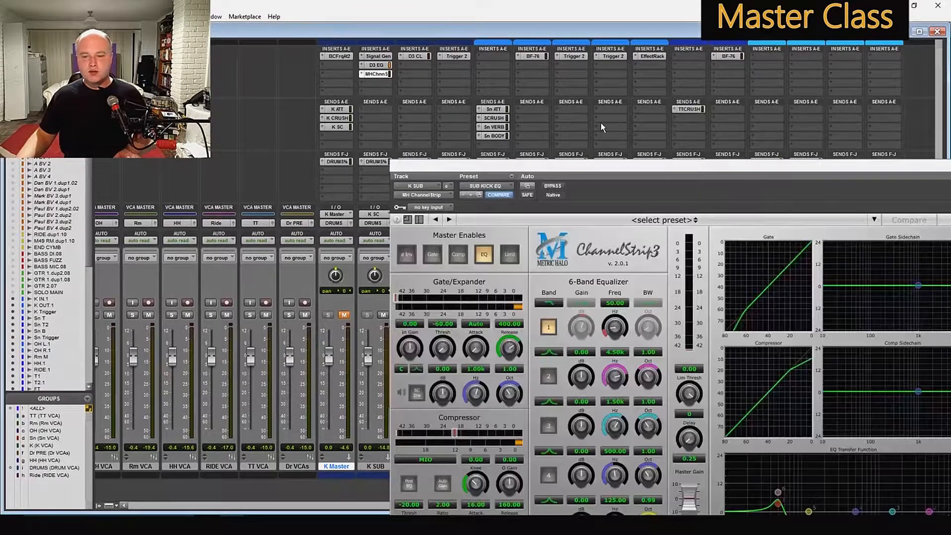
left_click_drag(685, 165, 442, 64)
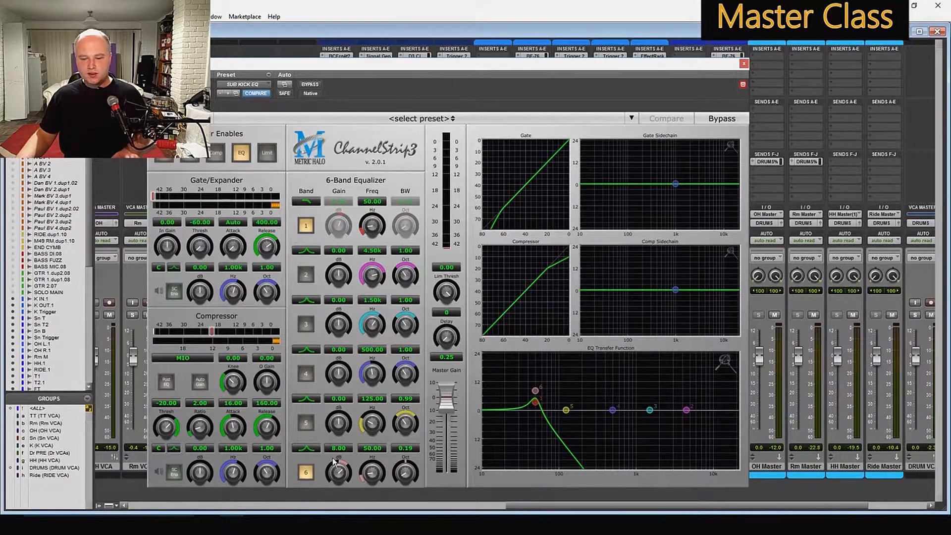
left_click(304, 474)
left_click(303, 475)
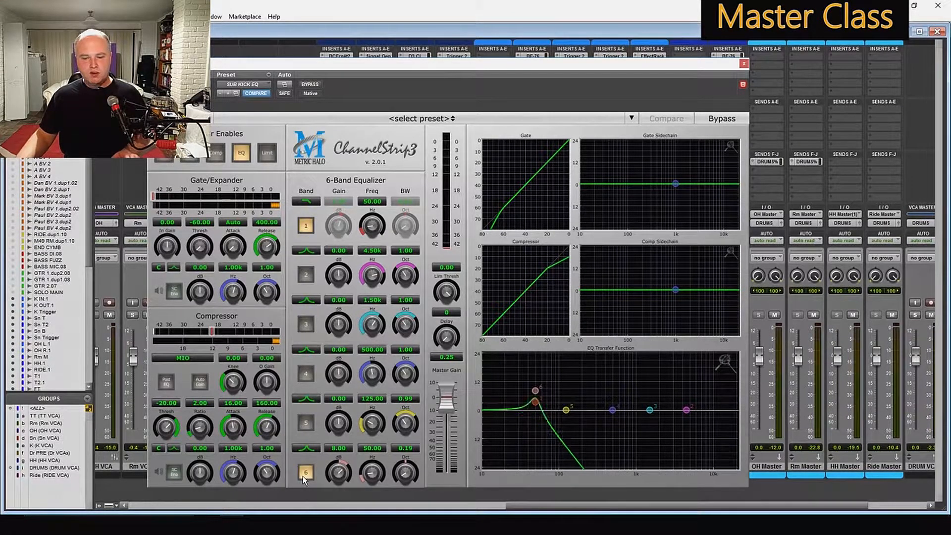
left_click(307, 226)
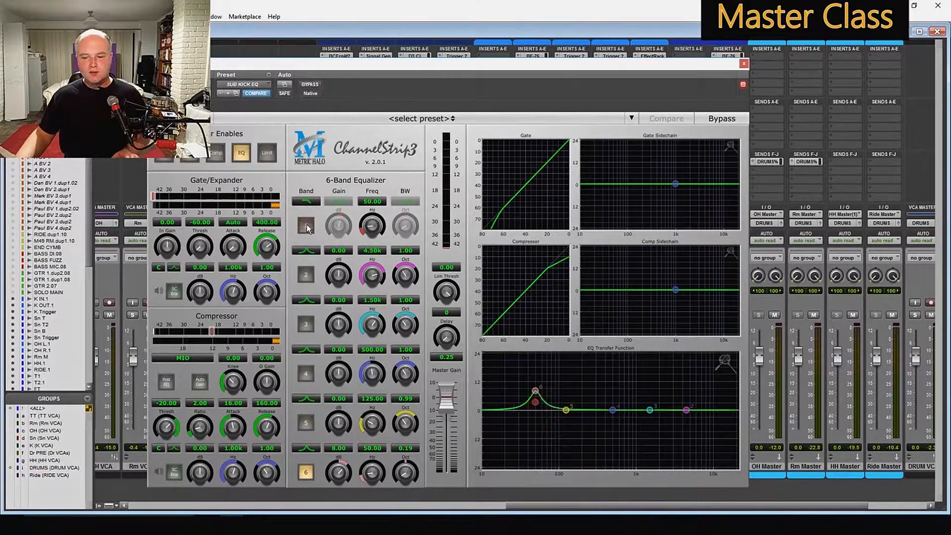
- Set the K SUB EQ's band 1 high-cut and band 6 boost frequencies to 62 Hz and close the plug-in
left_click(387, 201)
type("62")
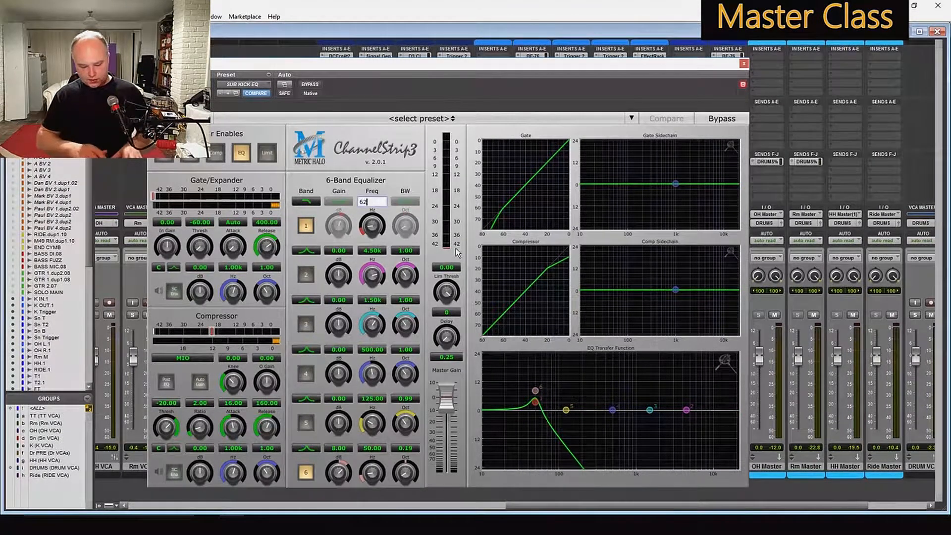
key("Return")
left_click(374, 448)
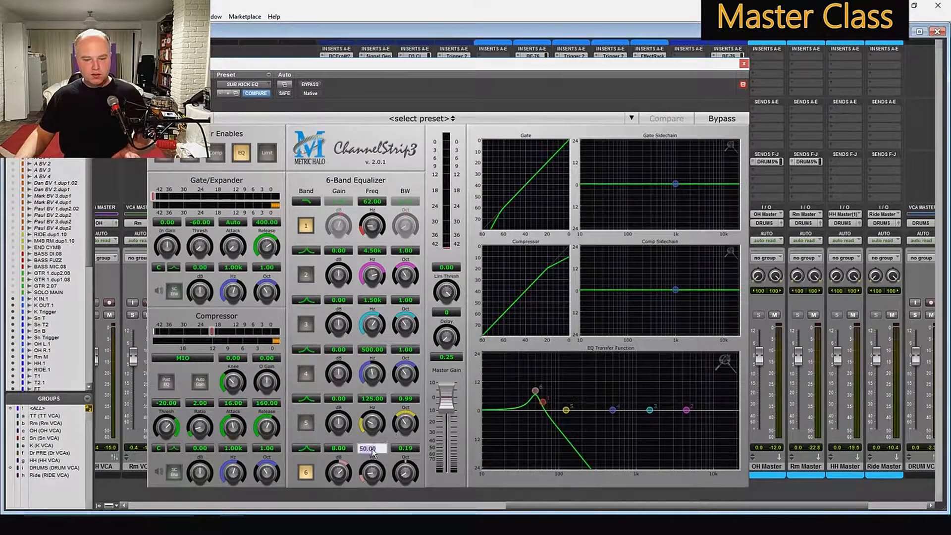
type("62")
key("Return")
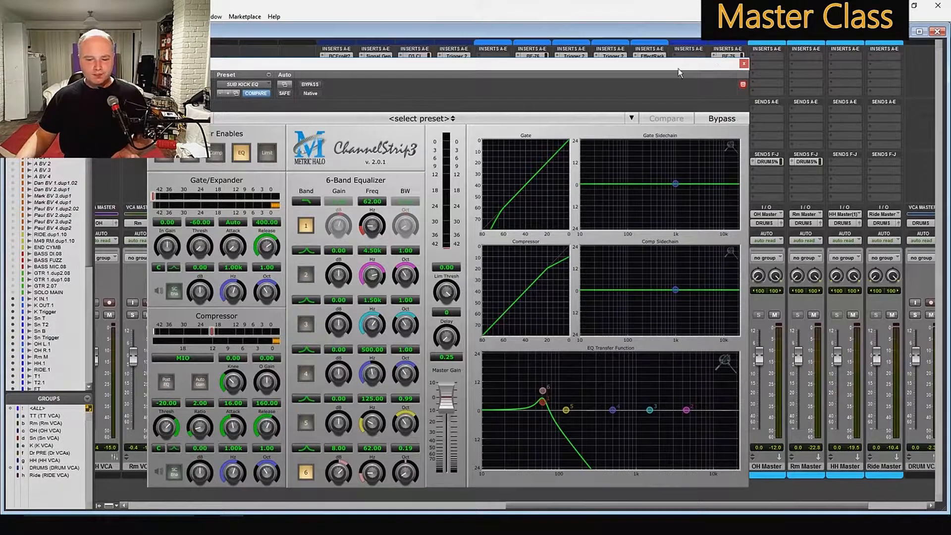
left_click(744, 64)
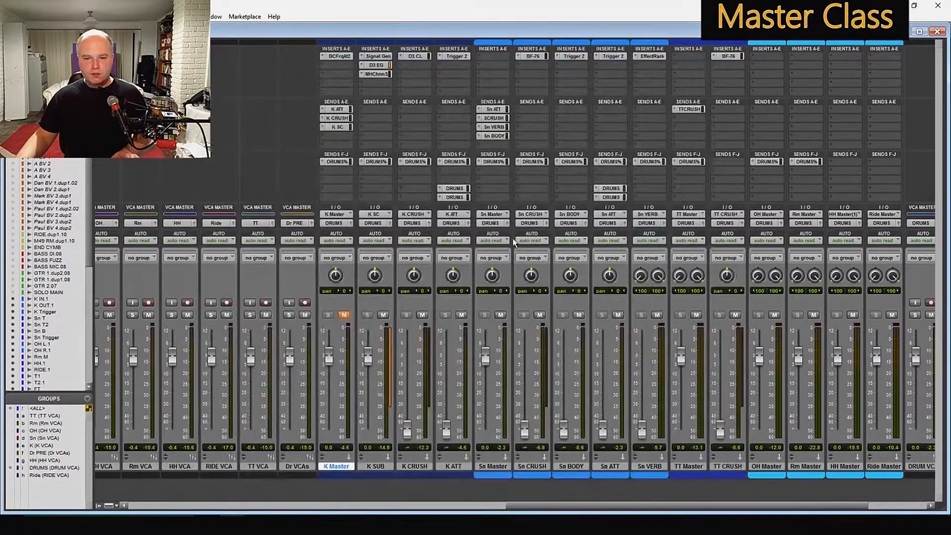
- Review the K SUB gate and compare the sub with its EQ bypassed and band 1 off, finishing with both active
left_click(375, 66)
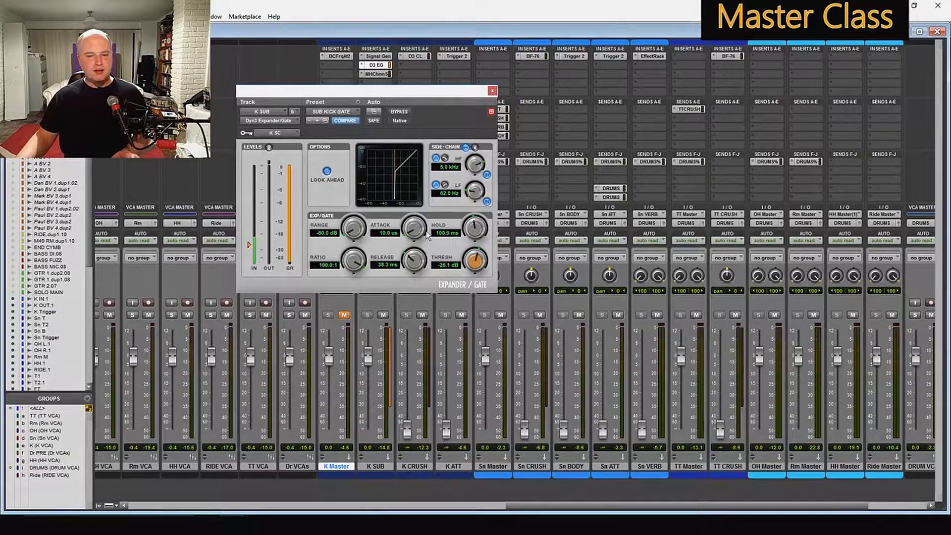
left_click(376, 74)
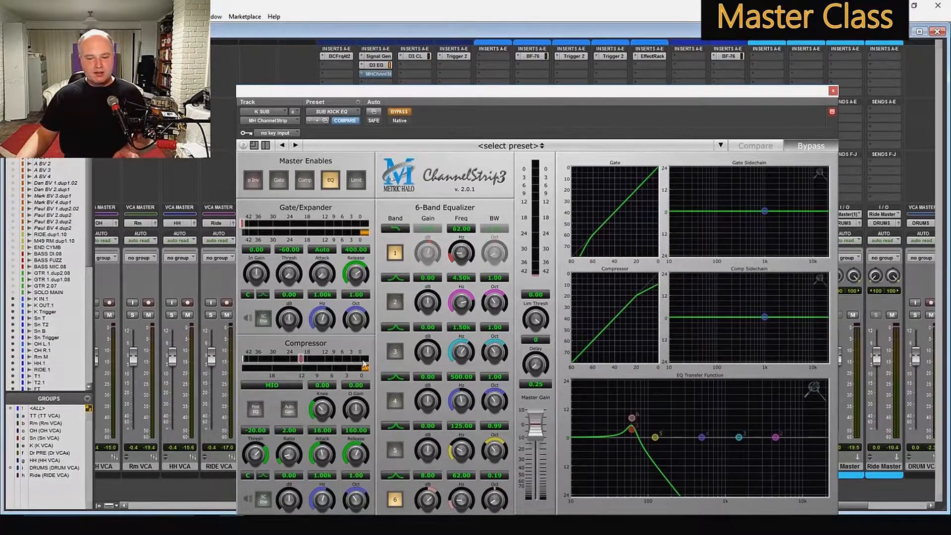
left_click(393, 253)
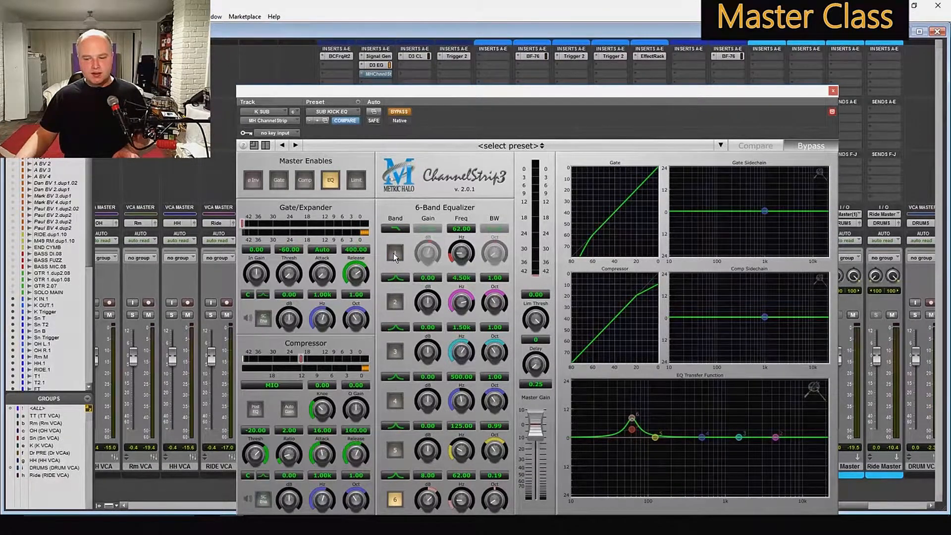
left_click(399, 113)
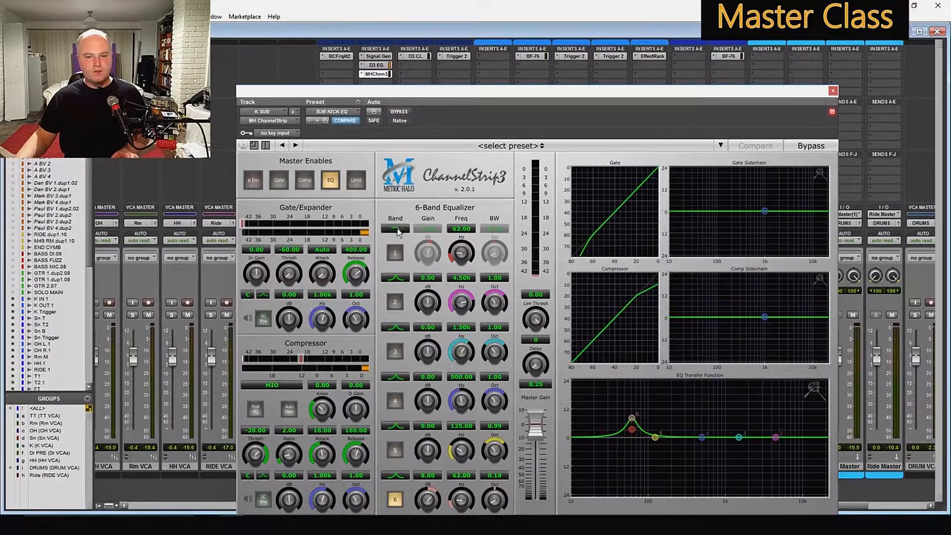
left_click(395, 253)
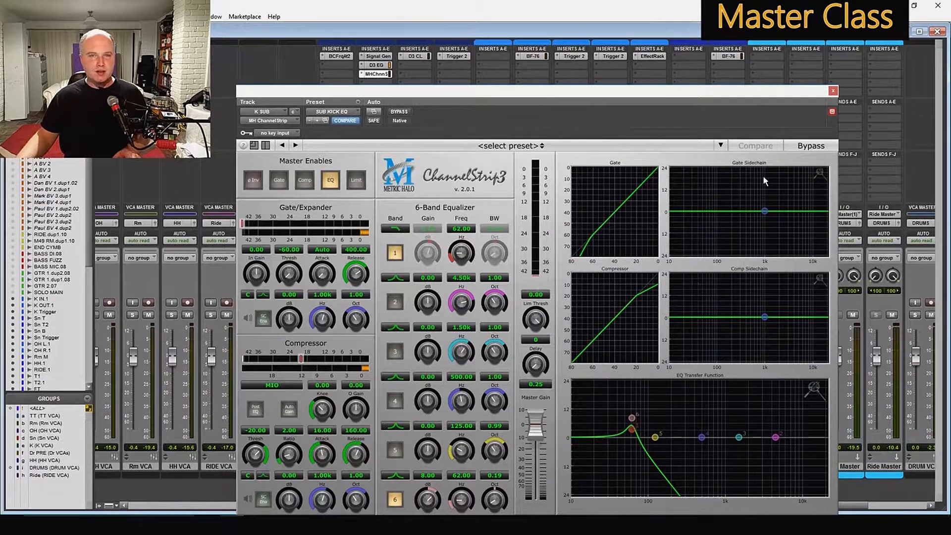
- Close the K SUB EQ and review the K SUB gate's settings during playback
left_click(833, 91)
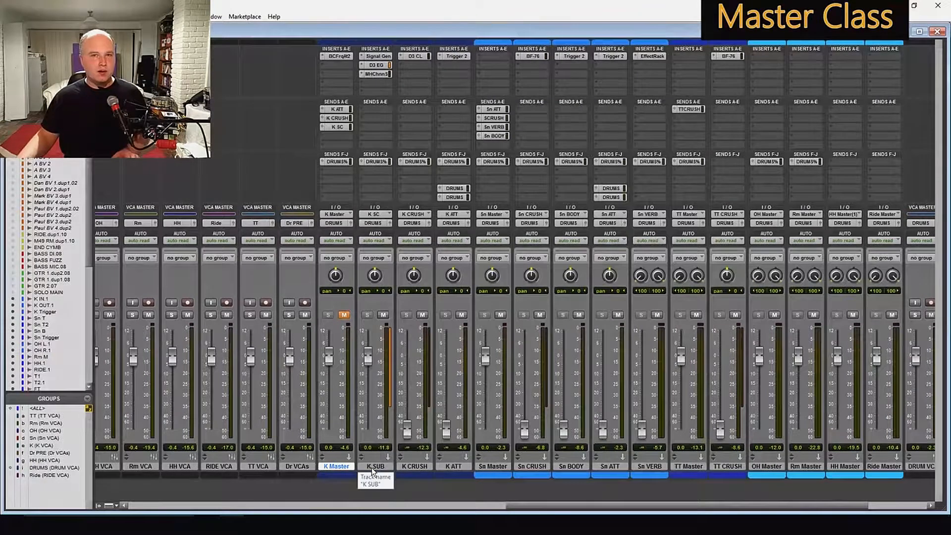
key("space")
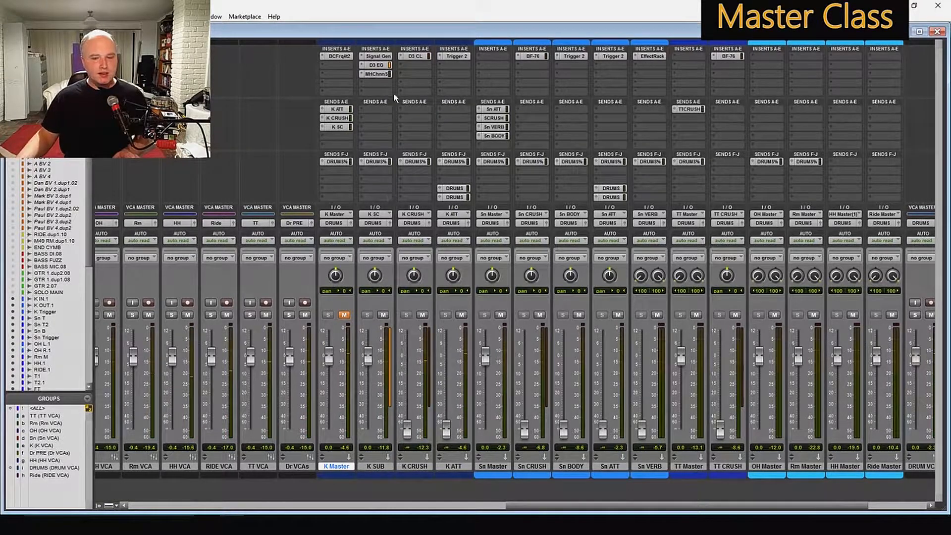
left_click(375, 66)
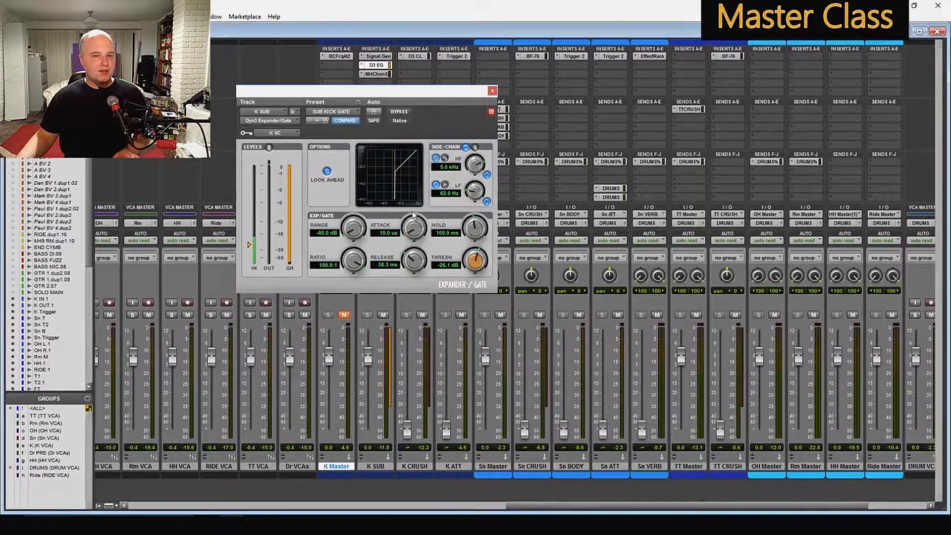
left_click(492, 91)
- Unmute K Master, pull the K SUB fader fully down and raise it to -8.1 dB, muting and unmuting it to compare
left_click(344, 315)
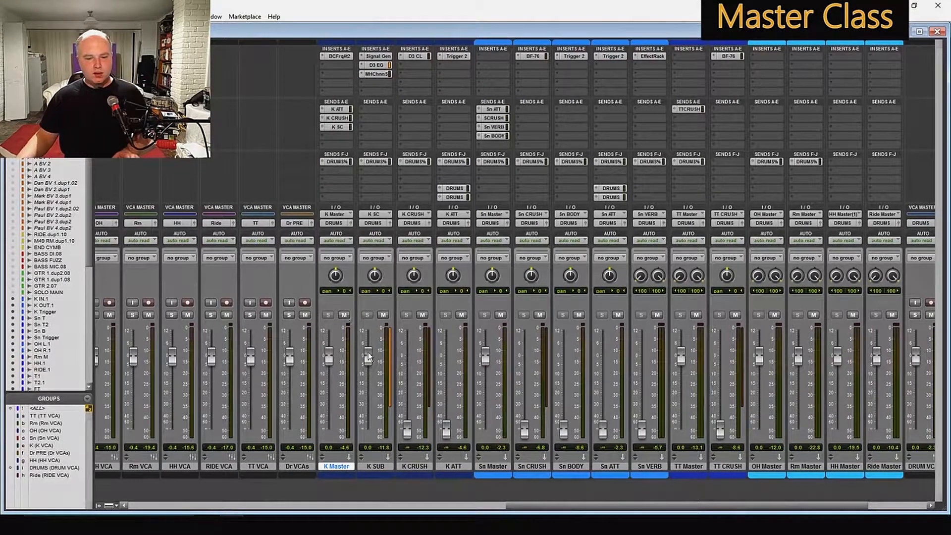
left_click_drag(367, 352, 369, 429)
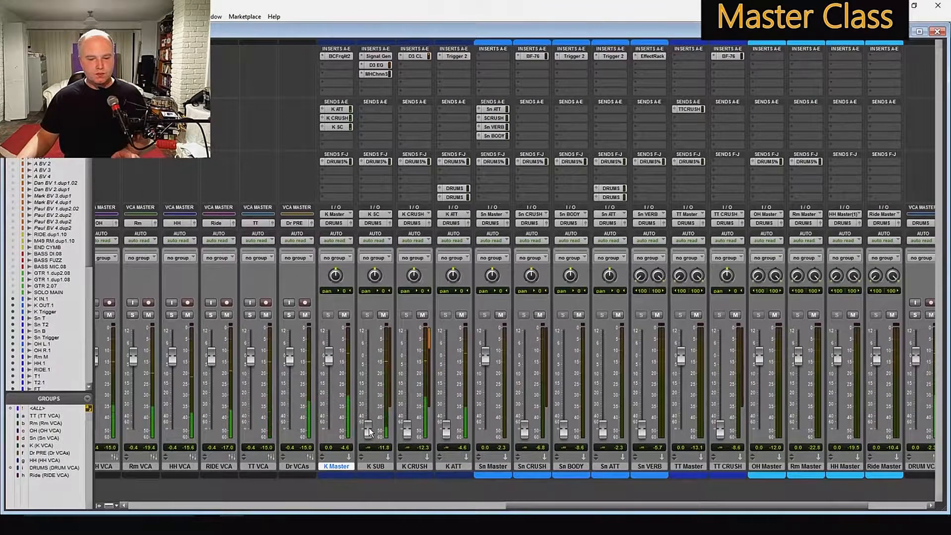
left_click_drag(368, 429, 370, 369)
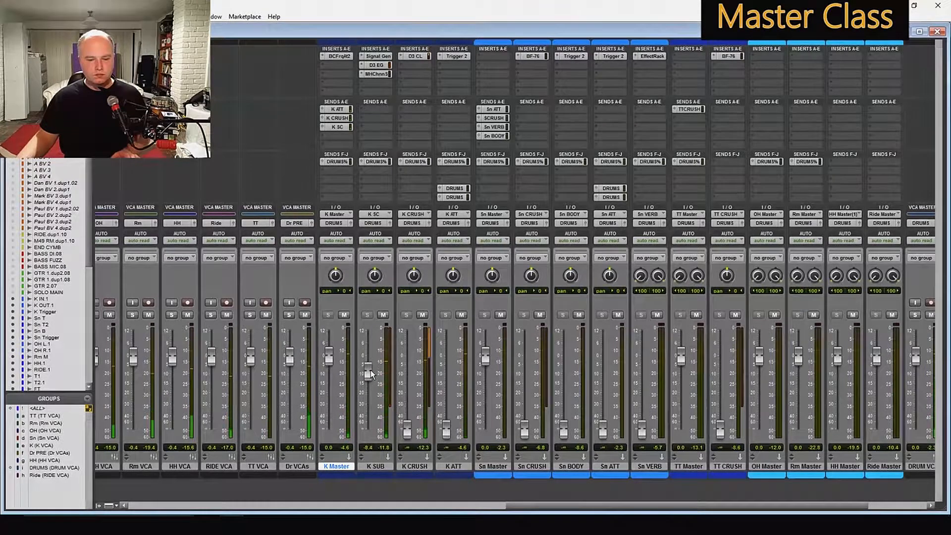
left_click(383, 316)
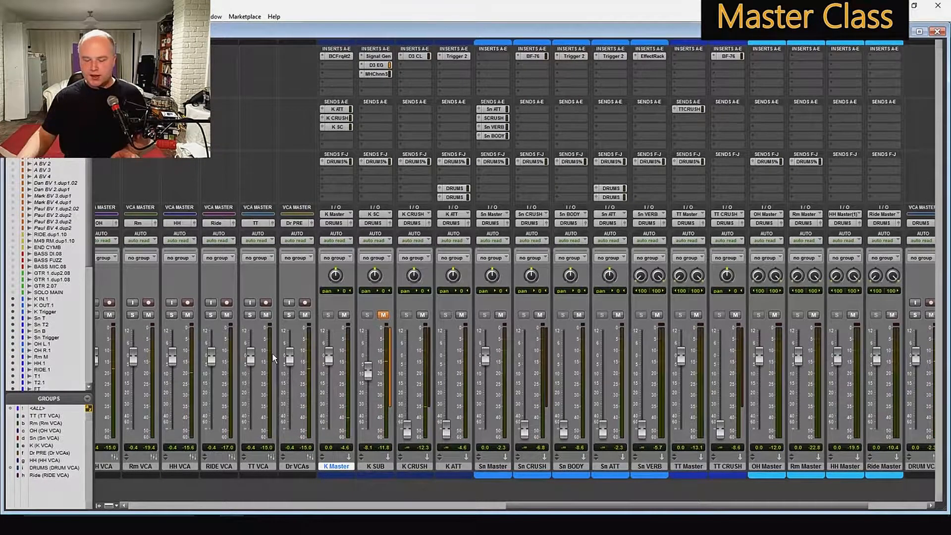
left_click(385, 316)
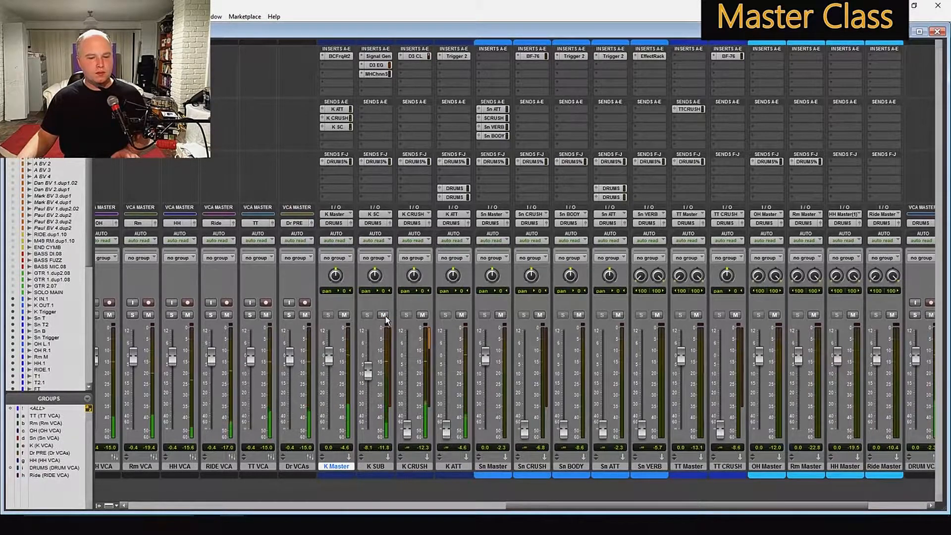
- Try K SUB at -1.7 dB, settle its fader at -5.2 dB, and compare the kick with K SUB muted and unmuted
mouse_move(368, 370)
left_mouse_down()
mouse_move(368, 380)
mouse_move(370, 355)
left_mouse_up()
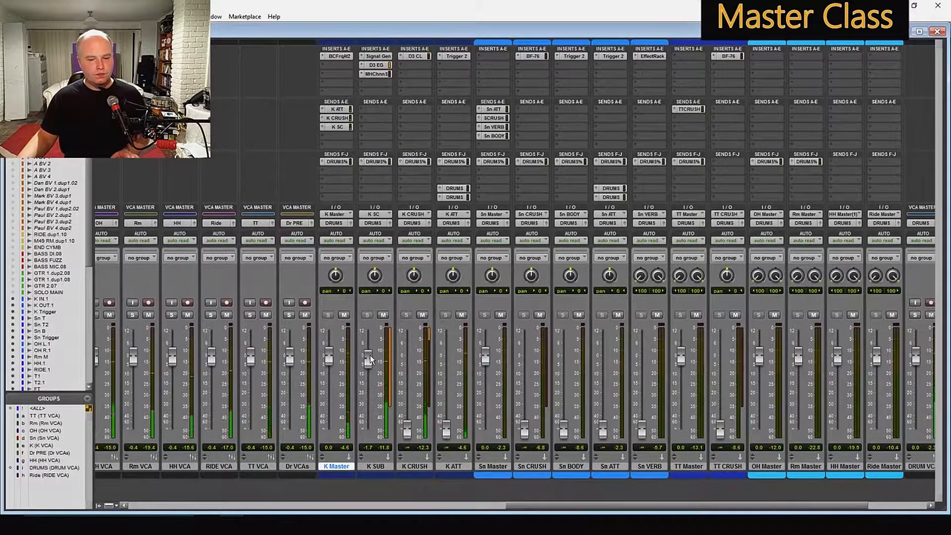
mouse_move(370, 355)
left_mouse_down()
mouse_move(371, 402)
mouse_move(367, 361)
left_mouse_up()
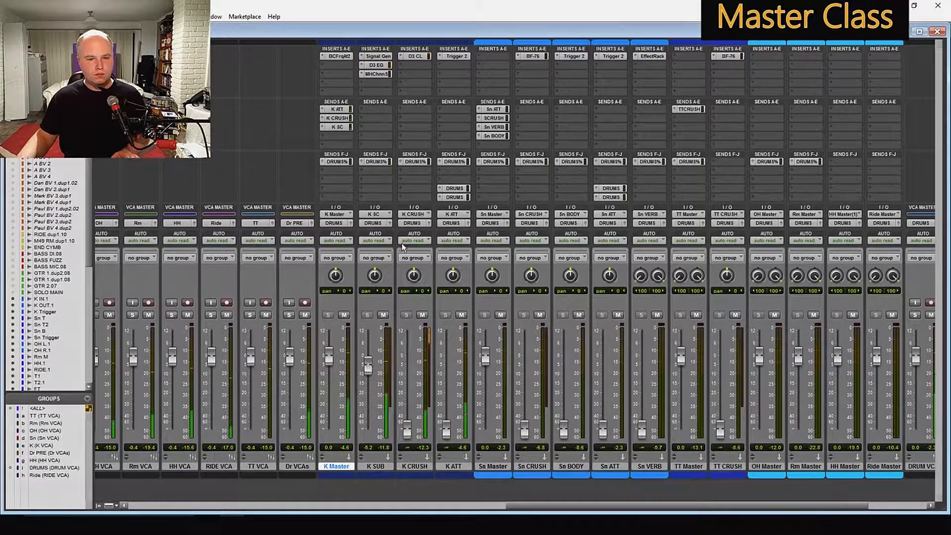
left_click(382, 315)
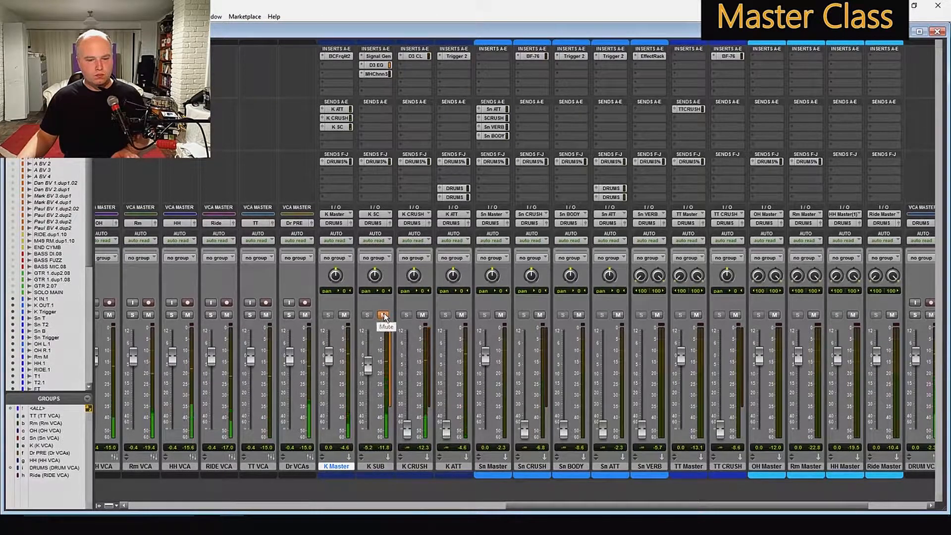
left_click(384, 315)
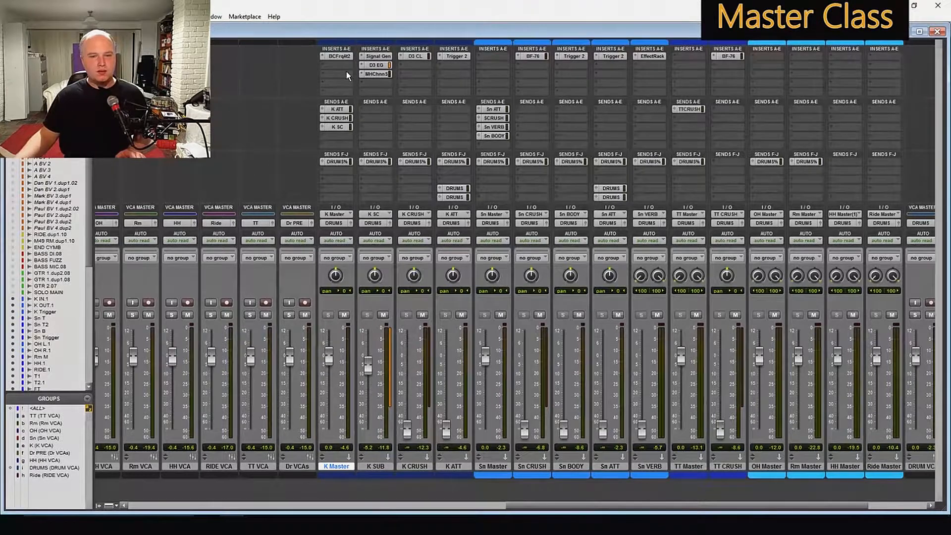
- Review the frequency analyzer on K Master and the 62 Hz signal generator on K SUB, closing each
left_click(338, 56)
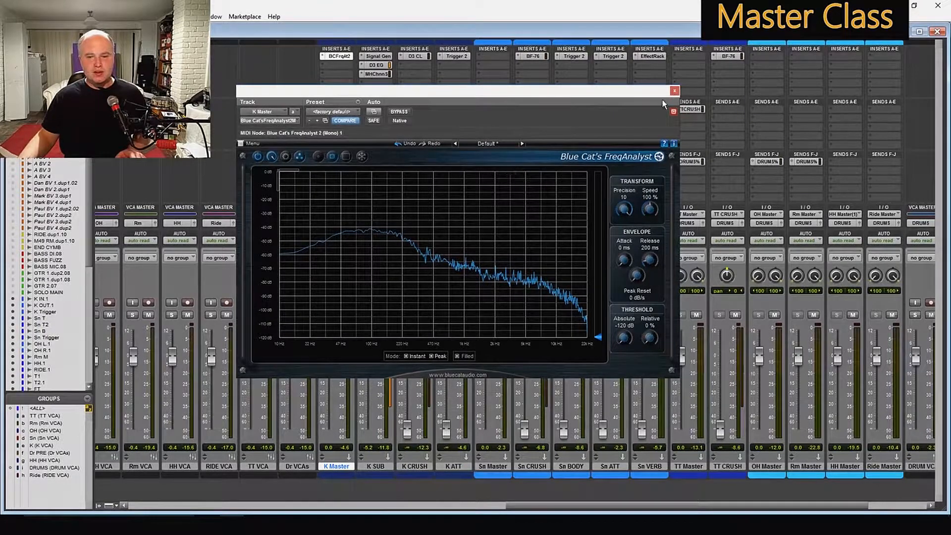
left_click(674, 91)
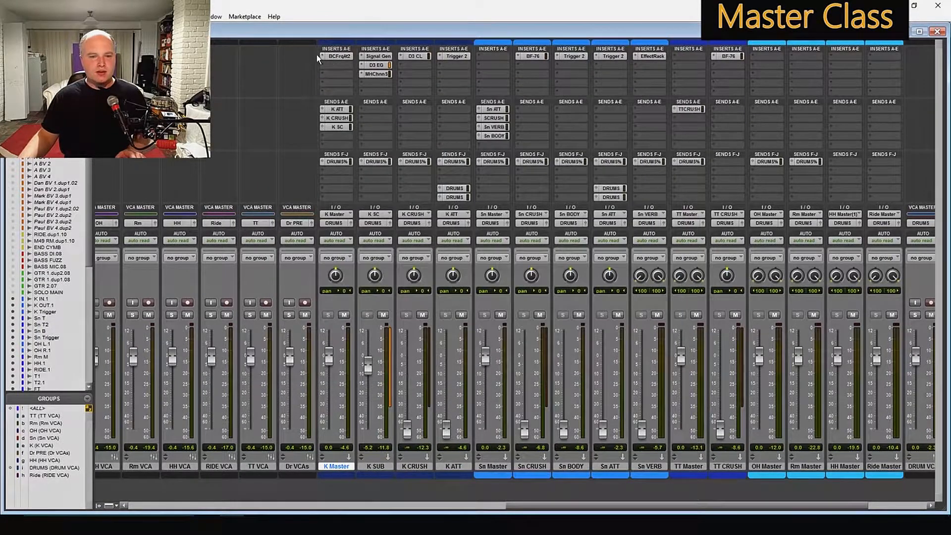
left_click(376, 56)
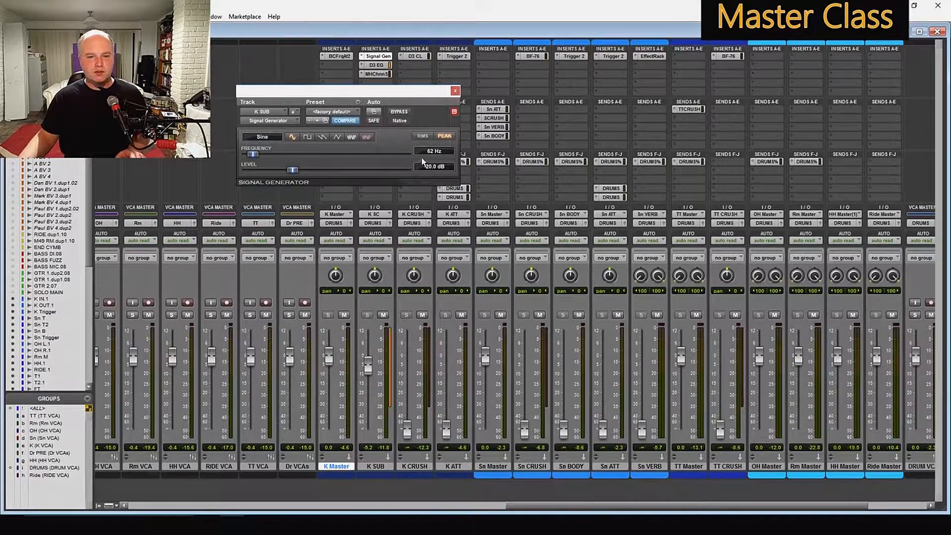
left_click(454, 91)
- Mute K SUB and K Master, check the K CRUSH send on K Master, and raise the K CRUSH fader to 0.0 dB
left_click(383, 315)
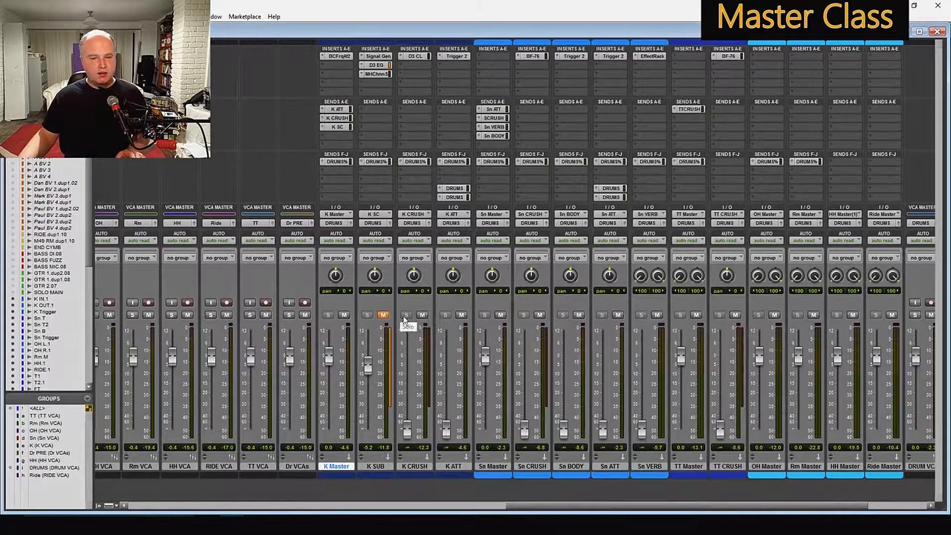
left_click(337, 119)
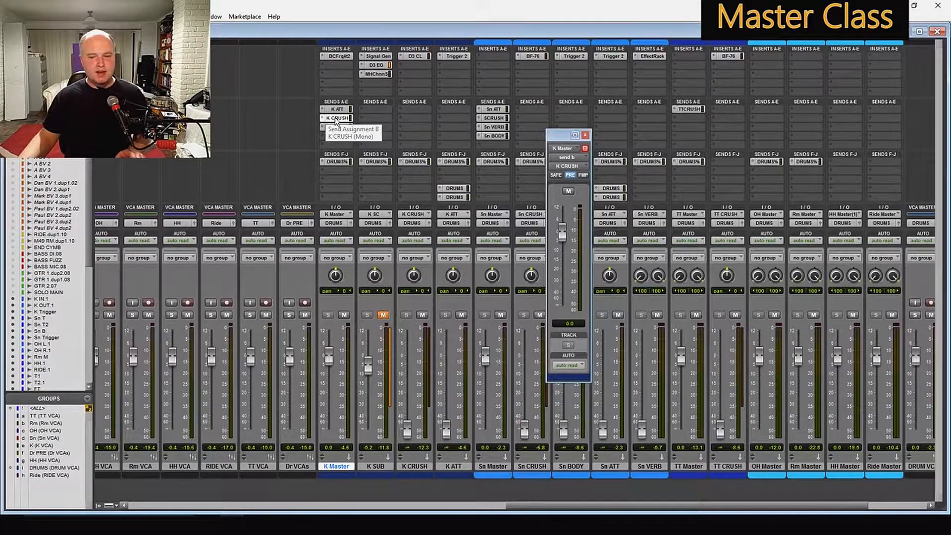
left_click(336, 119)
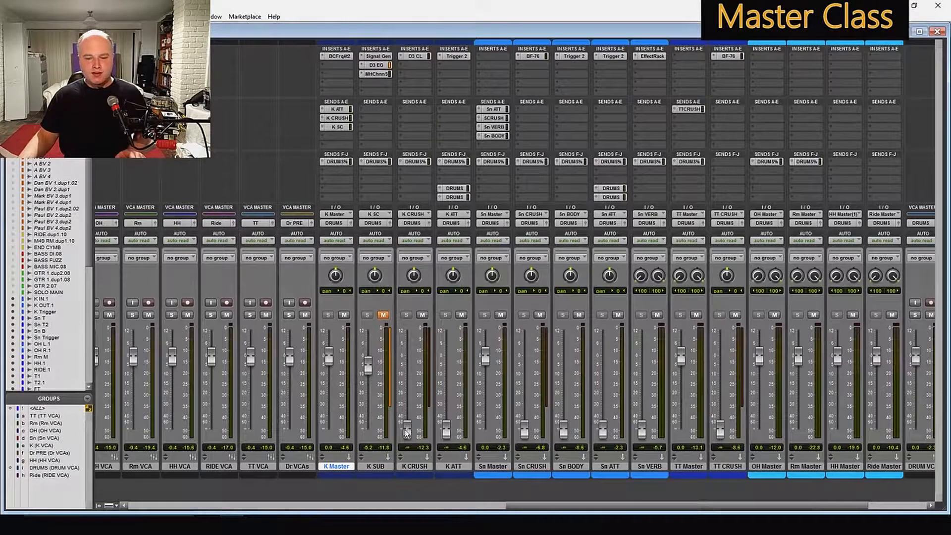
left_click_drag(406, 431, 413, 361)
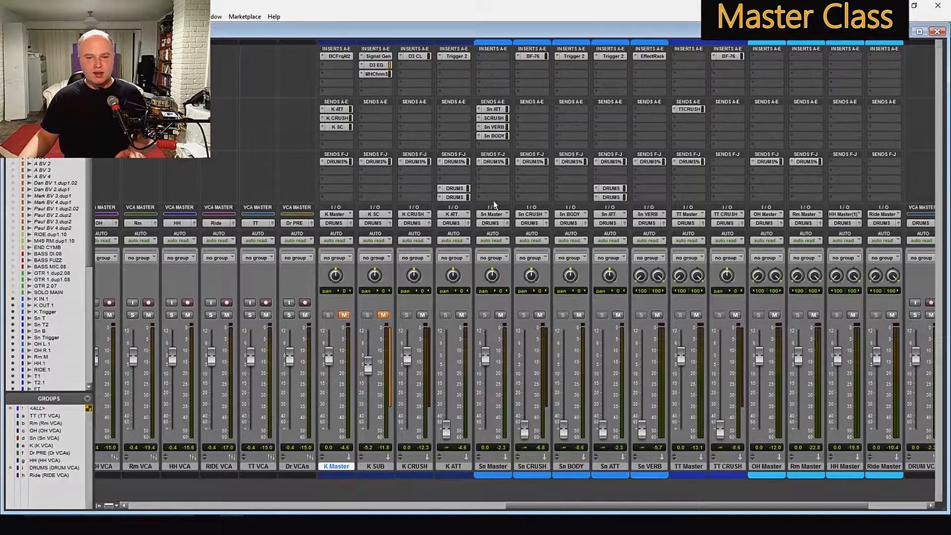
- Open the compressor on K CRUSH, lower its threshold to -33.0 dB during playback, and close it
left_click(418, 59)
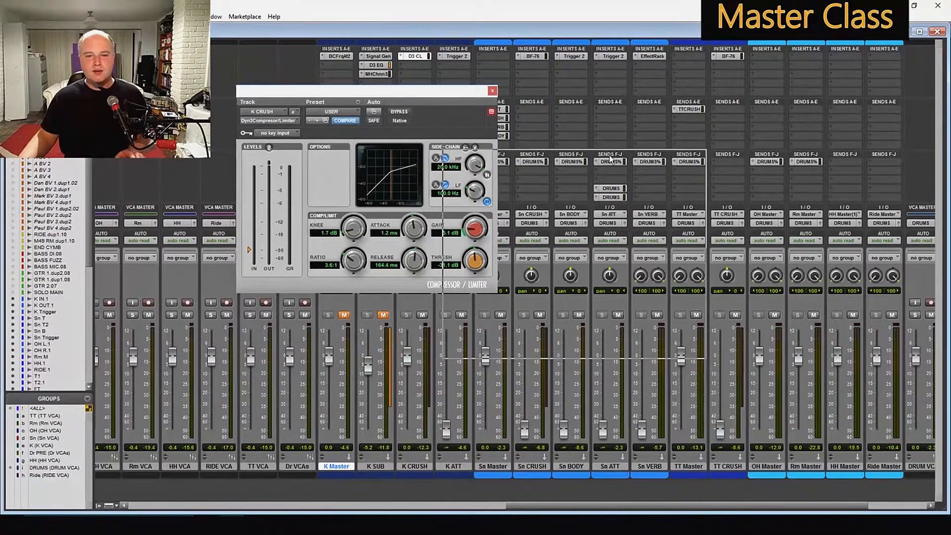
left_click_drag(405, 93, 617, 171)
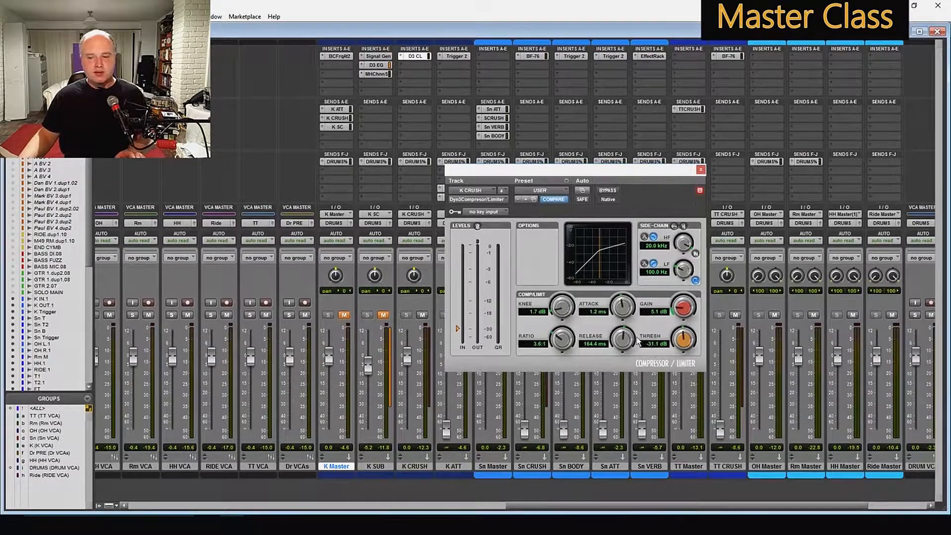
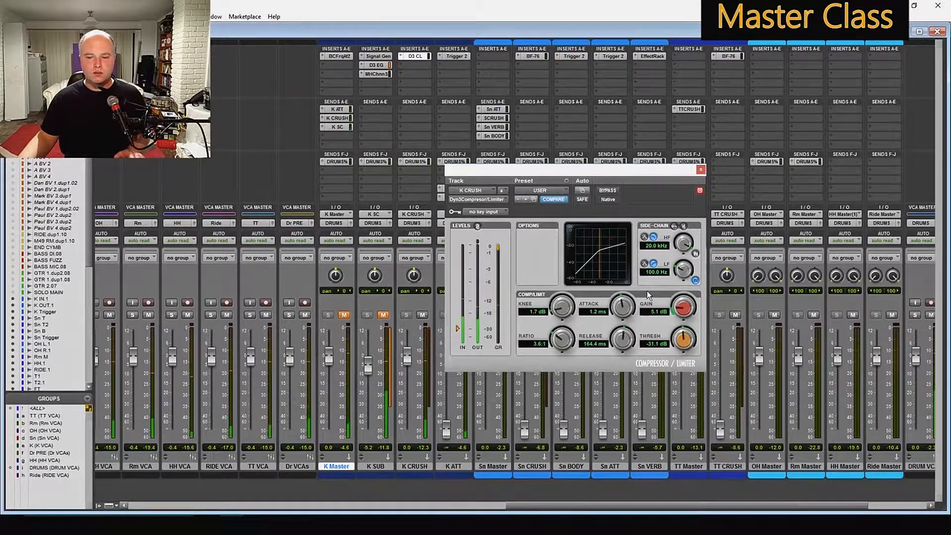
left_click_drag(459, 333, 459, 332)
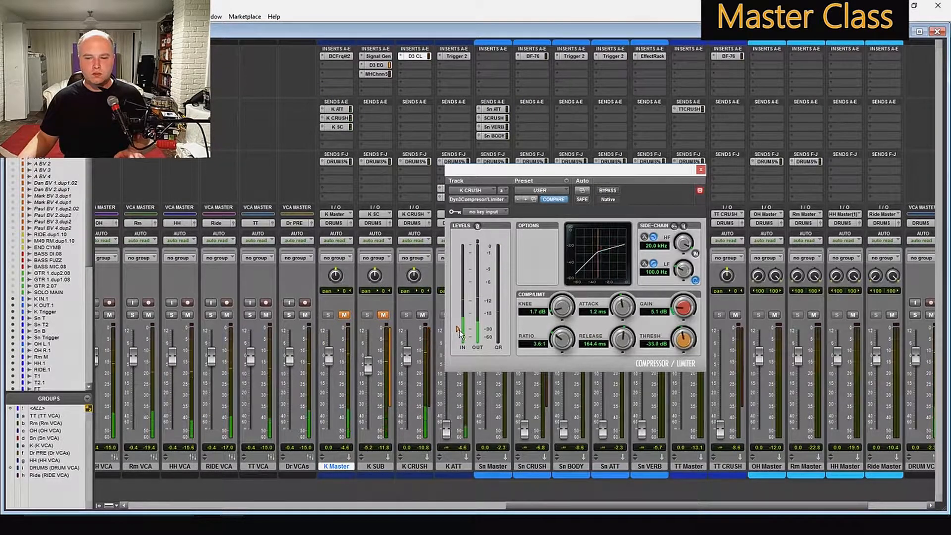
left_click(700, 169)
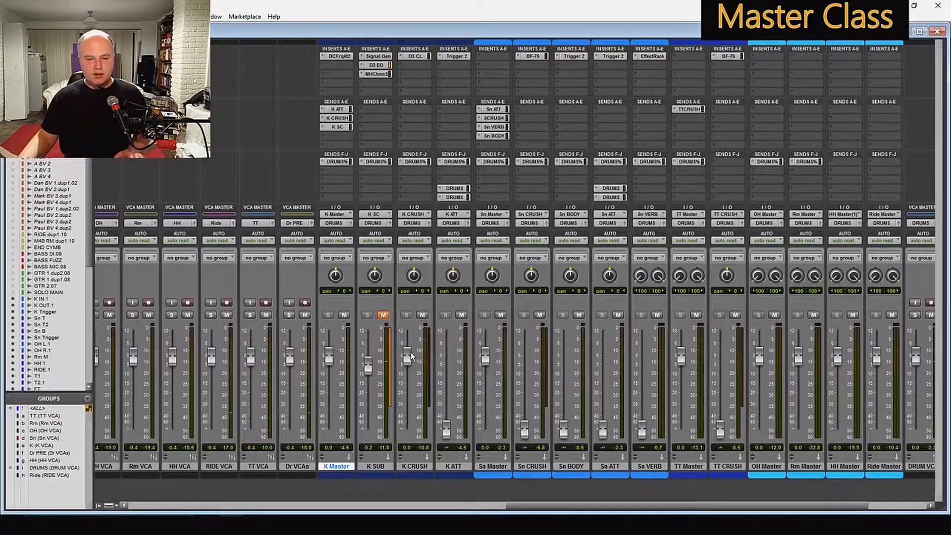
- Pull K CRUSH fully down, blend it in at -7.0 dB, and toggle its mute to compare the kick with and without it
left_click_drag(408, 355, 409, 427)
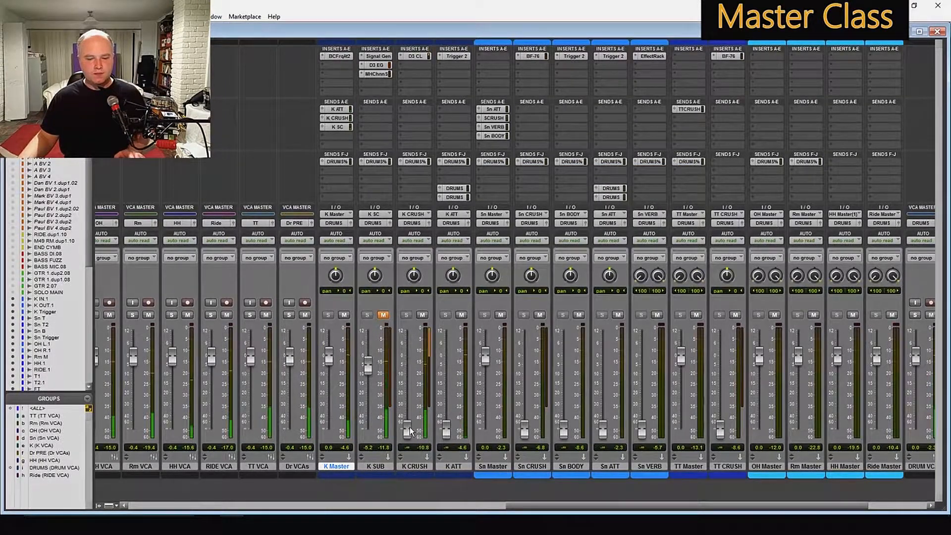
left_click_drag(409, 427, 410, 366)
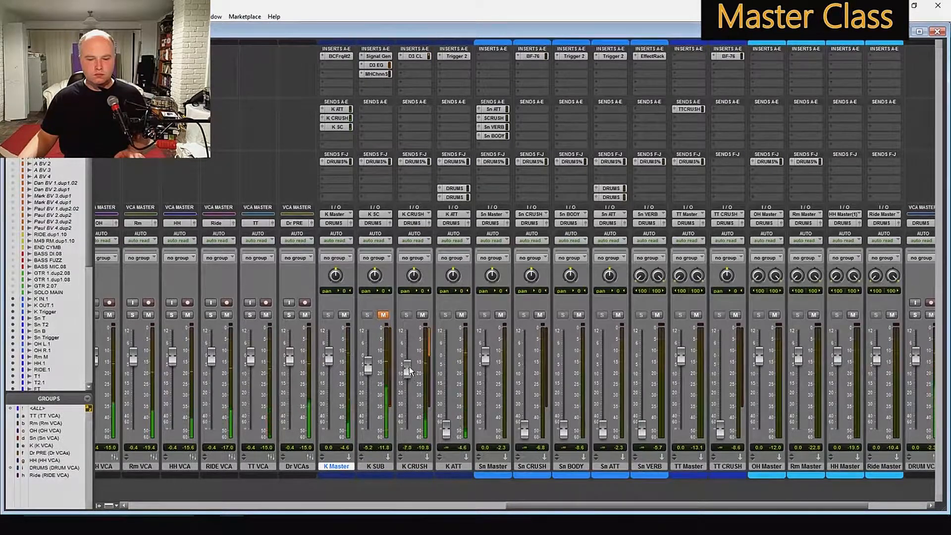
left_click(422, 314)
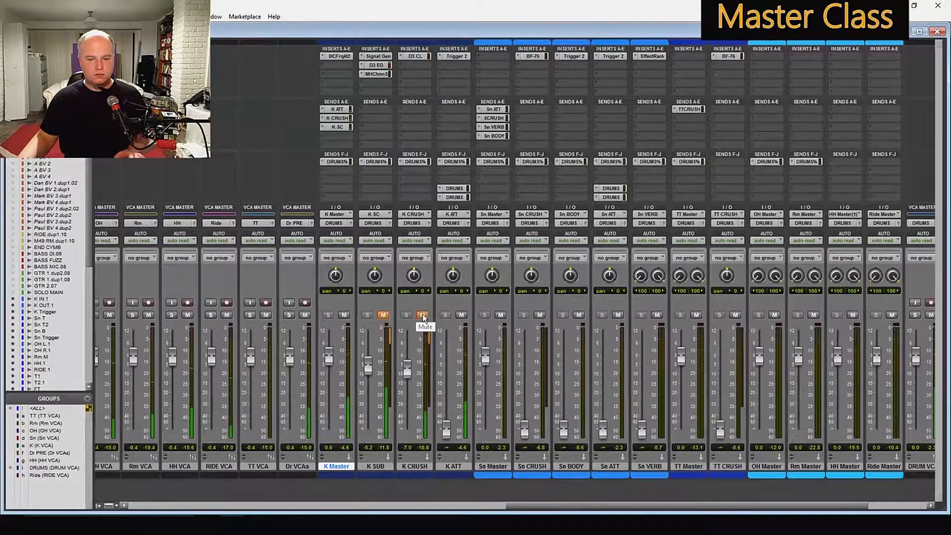
left_click(423, 314)
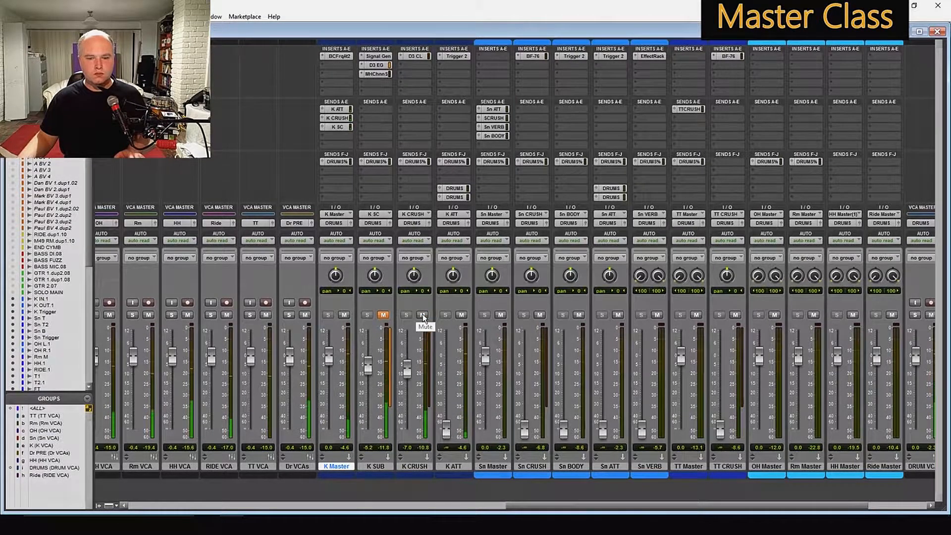
left_click(422, 314)
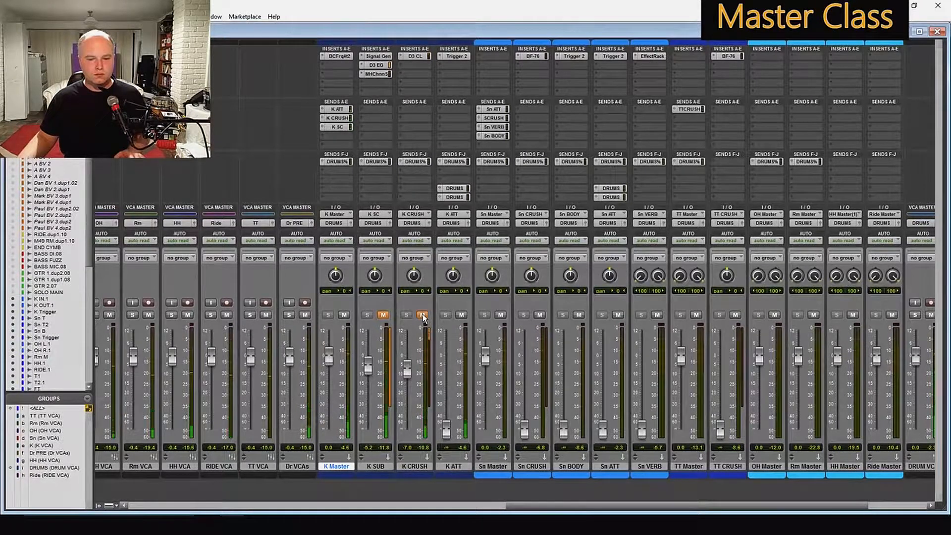
left_click(423, 314)
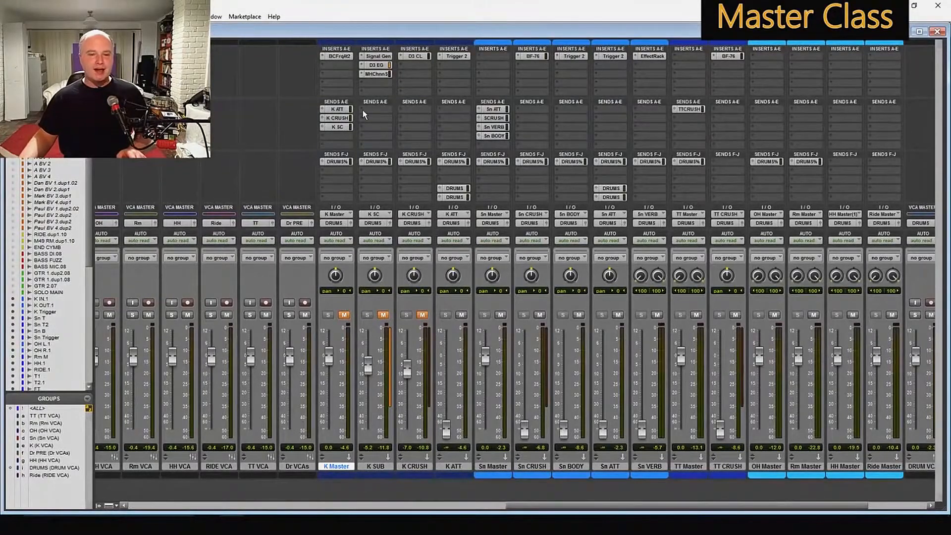
- Check the pre-fader K ATT send on K Master and raise the K ATT fader to 0.0 dB
left_click(337, 110)
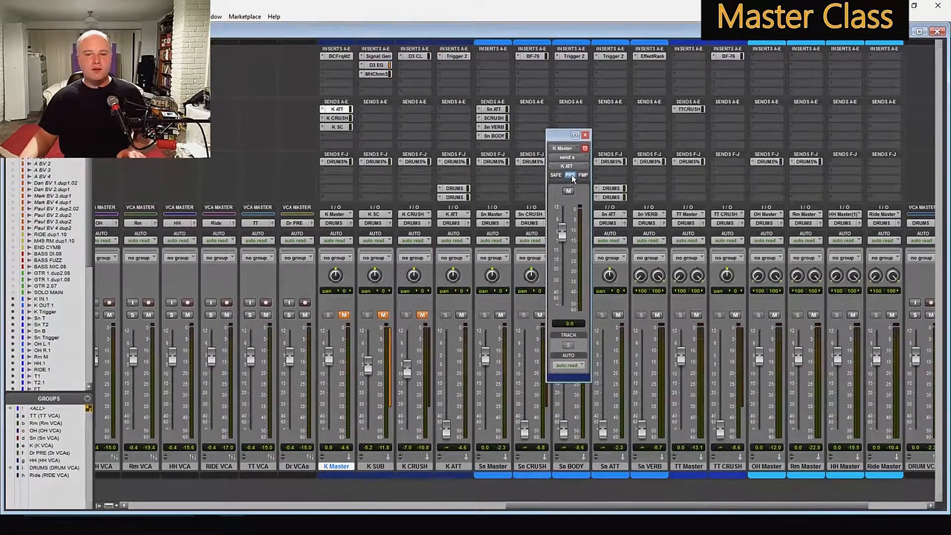
left_click(585, 135)
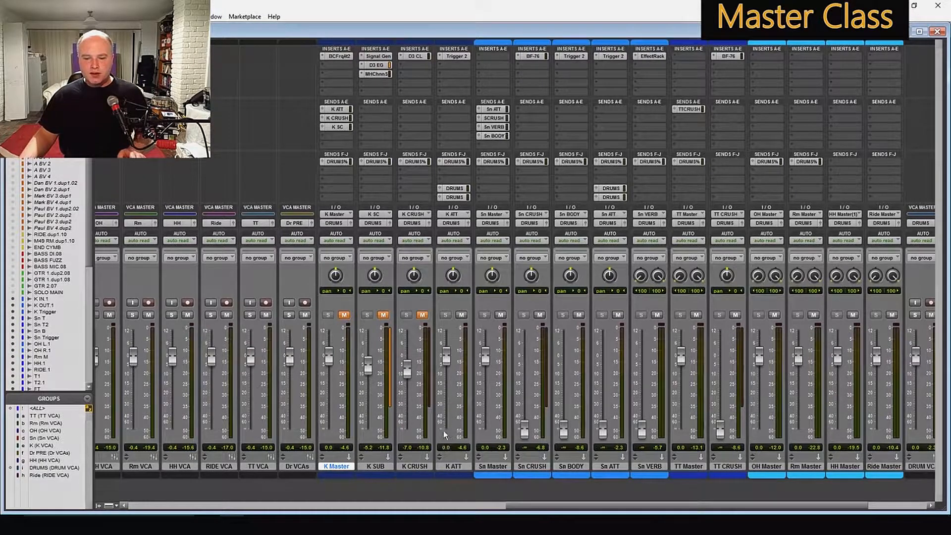
- Open Trigger 2 on K ATT and set its Detail to 30 and its gate Release to 0 ms
left_click(454, 56)
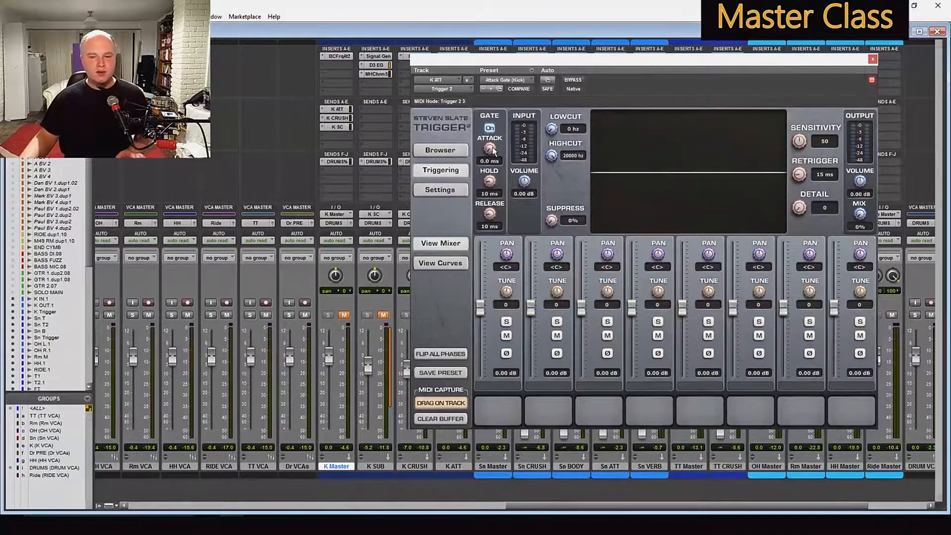
left_click_drag(807, 209, 810, 176)
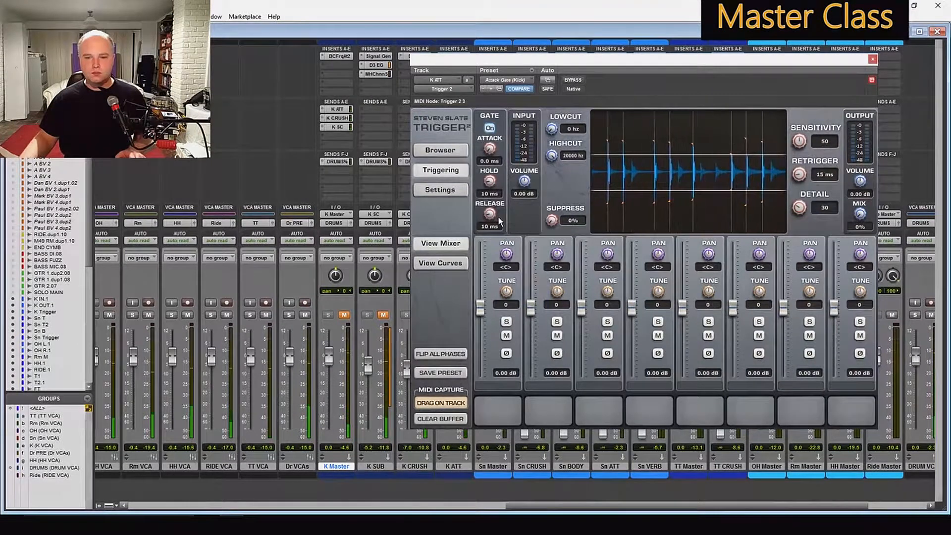
mouse_move(496, 215)
left_mouse_down()
mouse_move(493, 207)
mouse_move(493, 217)
left_mouse_up()
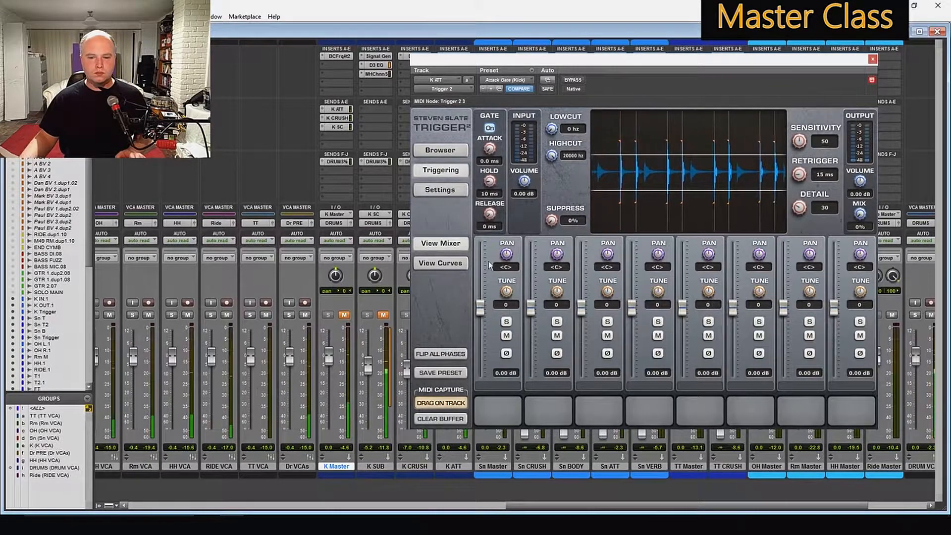
- Set K ATT's Trigger 2 gate Hold to 19 ms and Release to 17 ms, with Sensitivity at 70 and Detail at 32
mouse_move(493, 184)
left_mouse_down()
mouse_move(492, 172)
mouse_move(493, 180)
left_mouse_up()
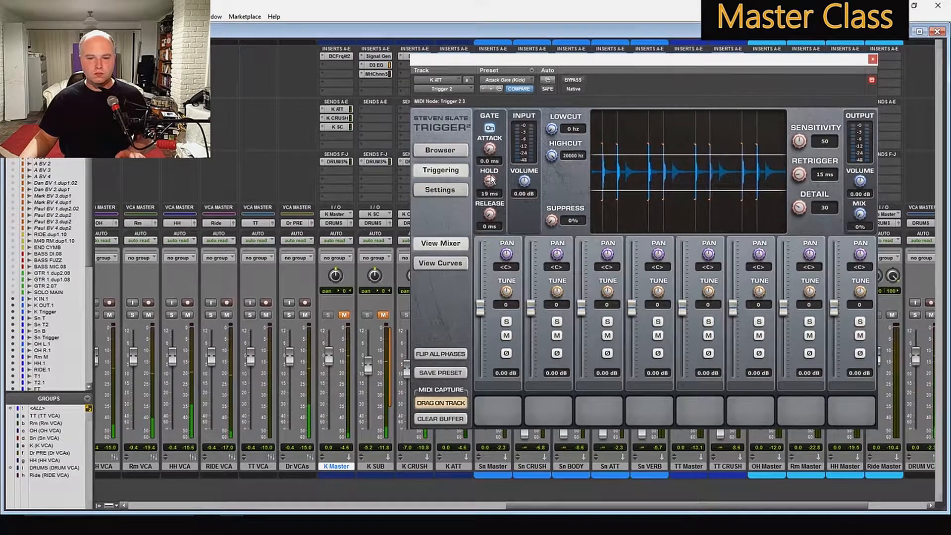
left_click_drag(489, 214, 491, 195)
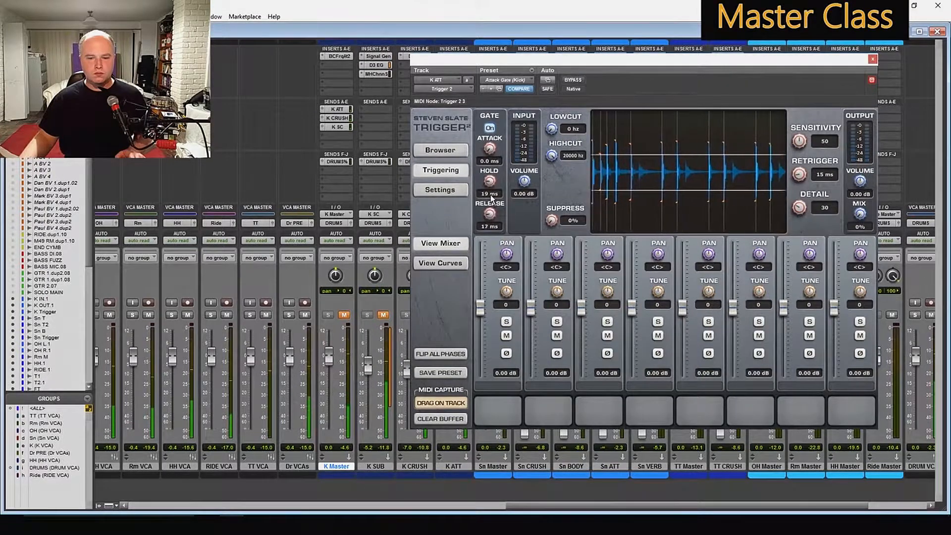
left_click_drag(803, 142, 807, 117)
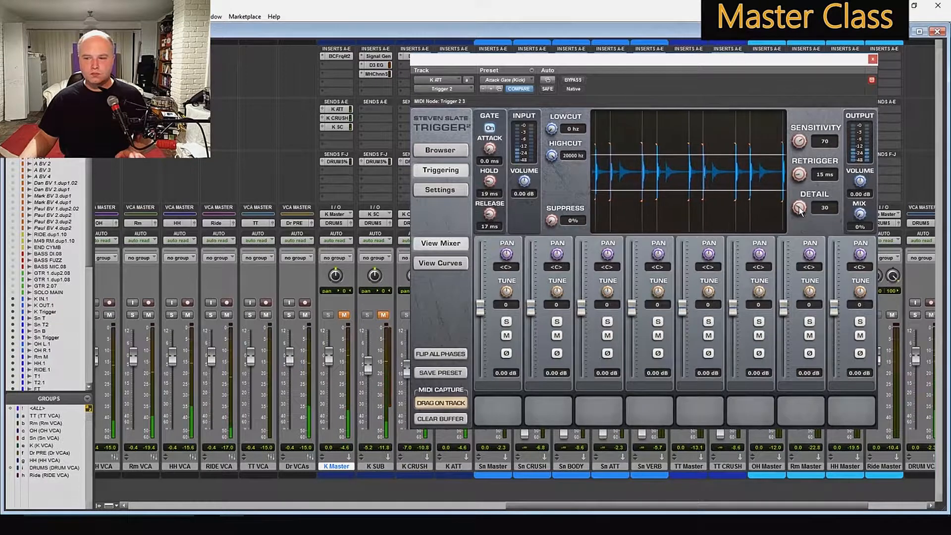
left_click_drag(802, 210, 802, 208)
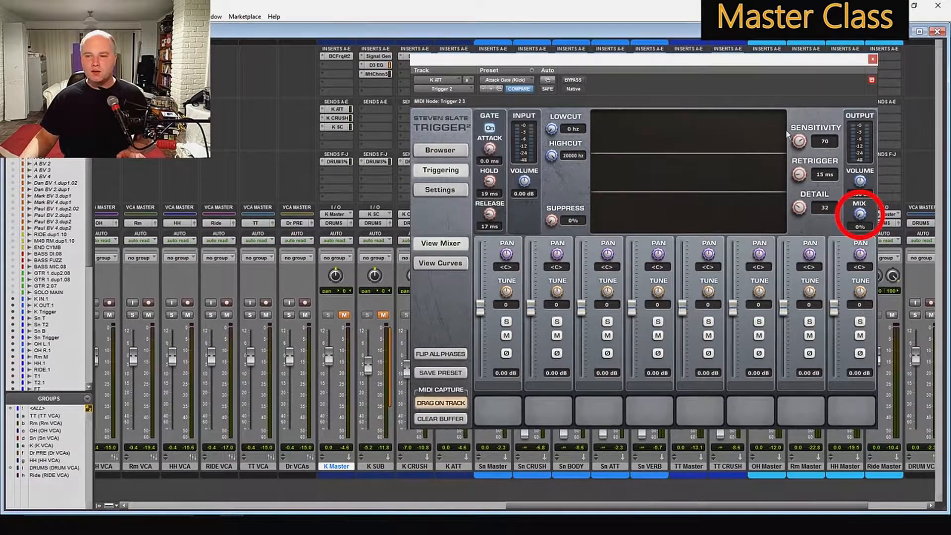
- Check the expander/gate on K SUB, close it, and pull the K ATT fader down during playback to compare the attack
left_click(376, 65)
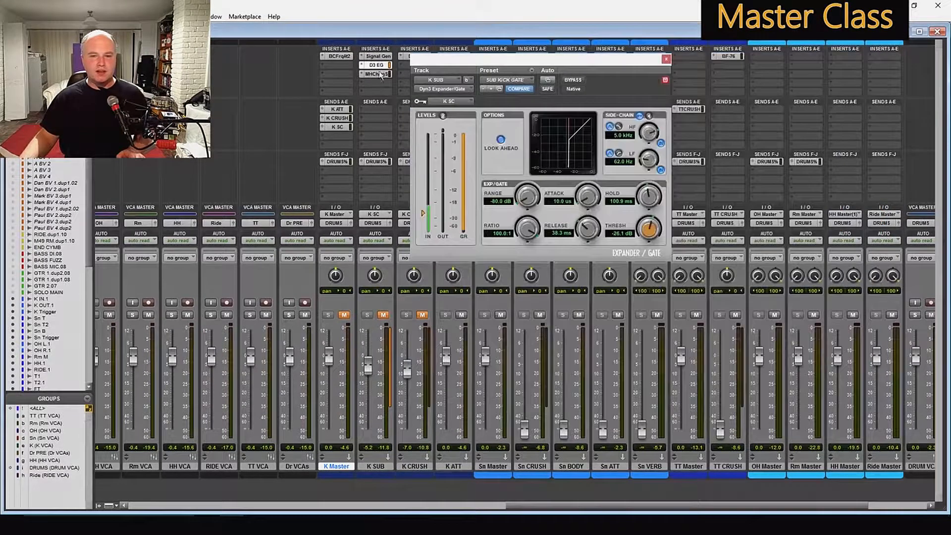
left_click(666, 59)
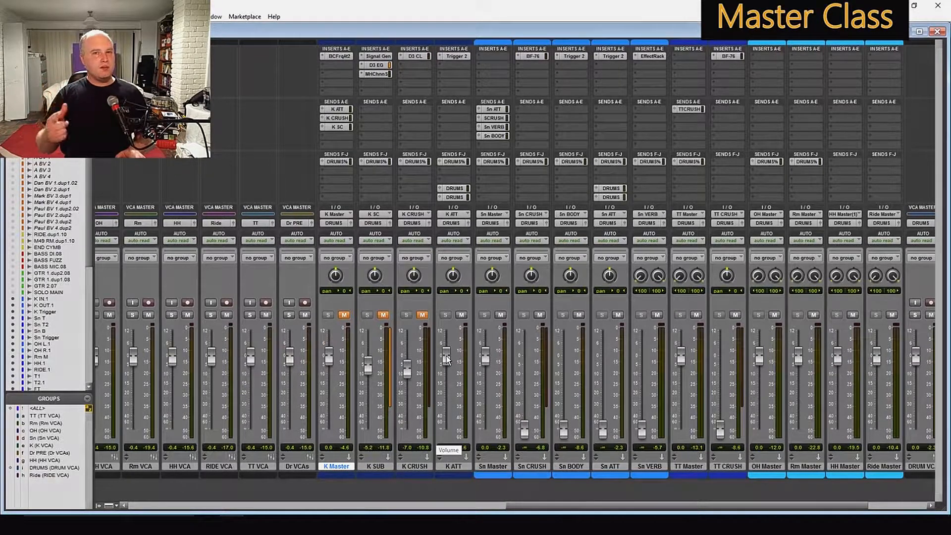
left_click_drag(447, 357, 448, 457)
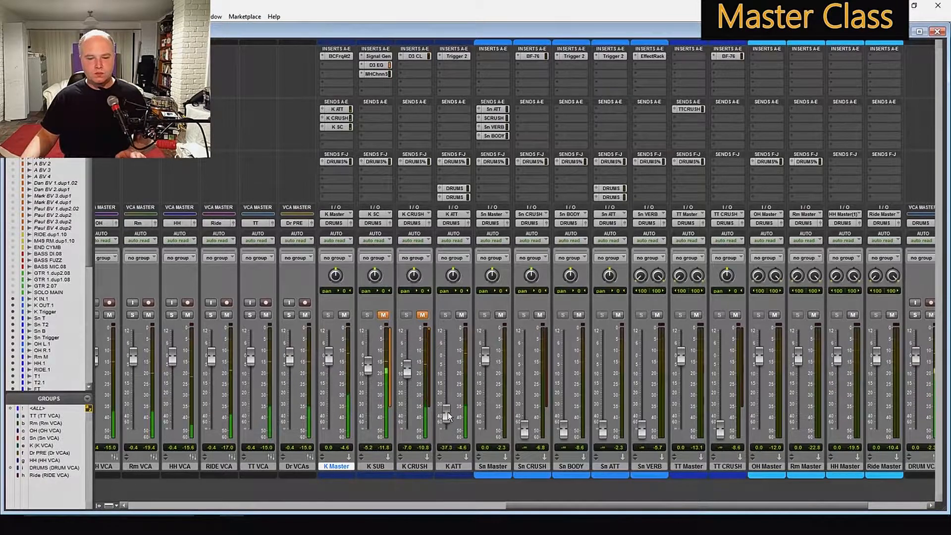
mouse_move(447, 426)
left_mouse_down()
mouse_move(452, 366)
mouse_move(452, 430)
left_mouse_up()
- Reopen Trigger 2 on K ATT, set its gate Hold to 18 ms and Release to 29 ms during playback, and close it
left_click(453, 56)
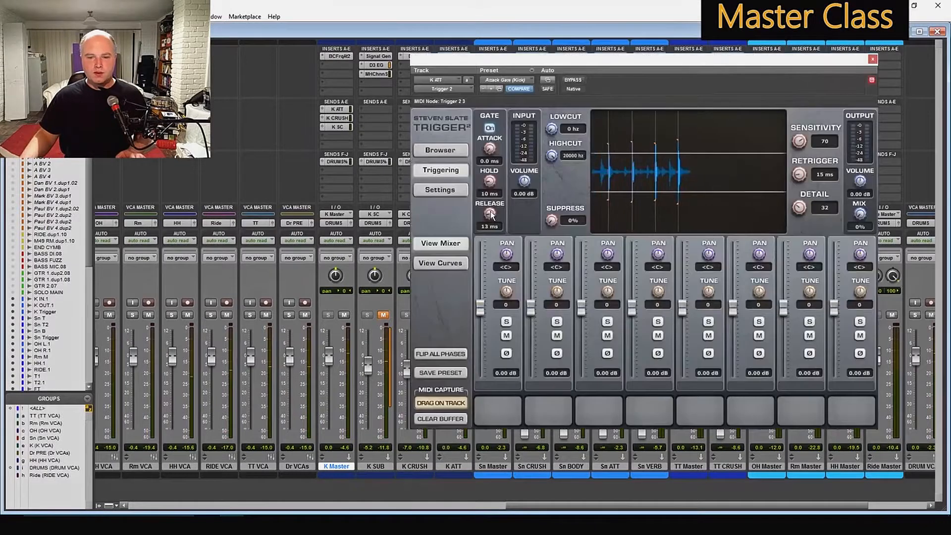
left_click_drag(491, 181, 492, 184)
key("space")
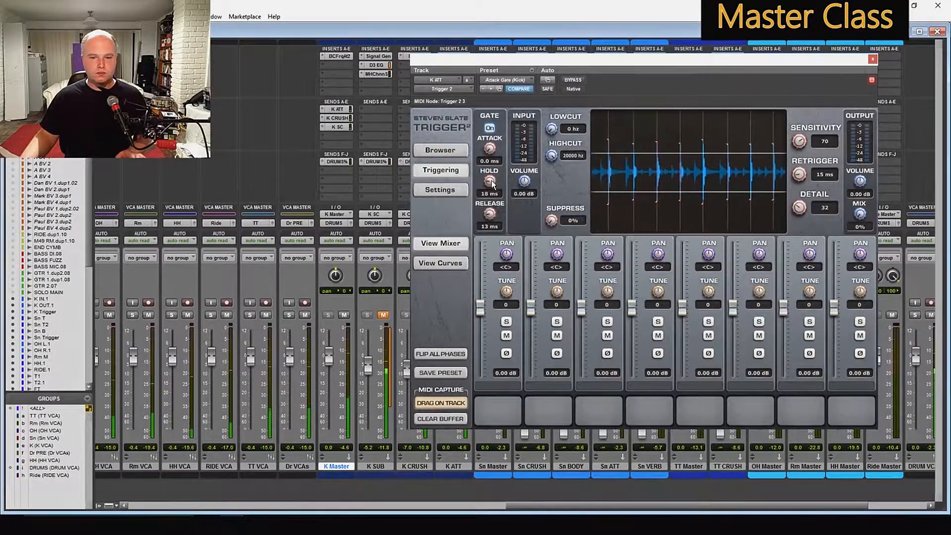
left_click_drag(491, 217, 494, 198)
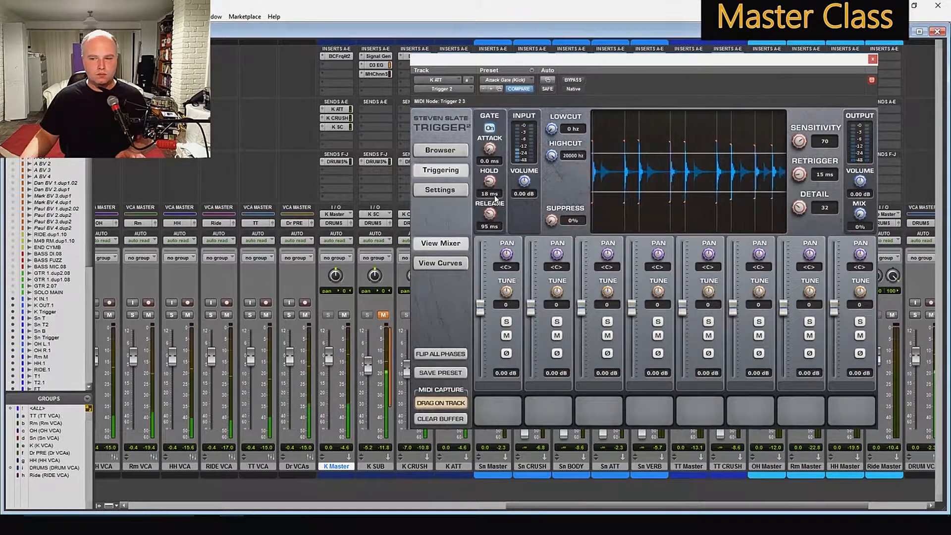
left_click_drag(494, 196, 489, 211)
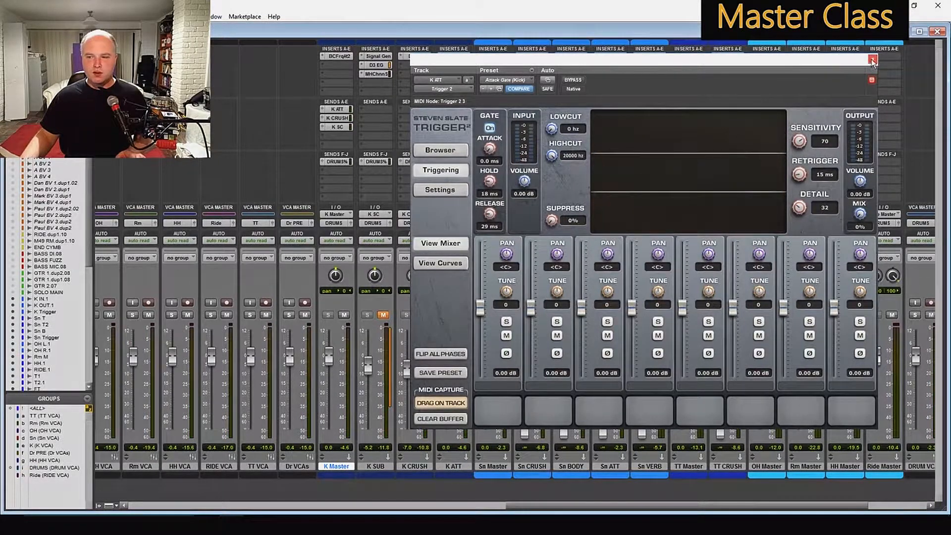
left_click(872, 60)
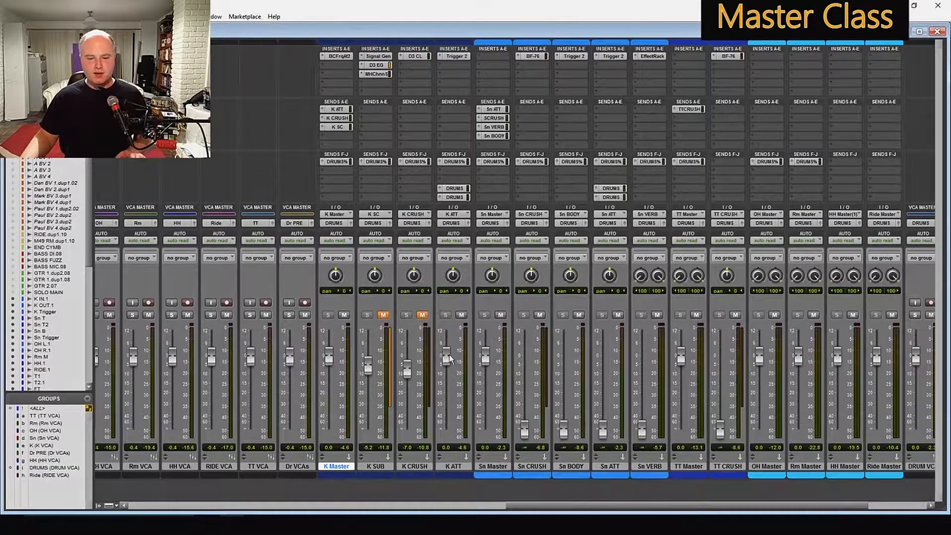
- Pull K ATT fully down, unmute K SUB and K CRUSH, and blend K ATT in at -19.8 dB during playback
left_click_drag(448, 358, 449, 436)
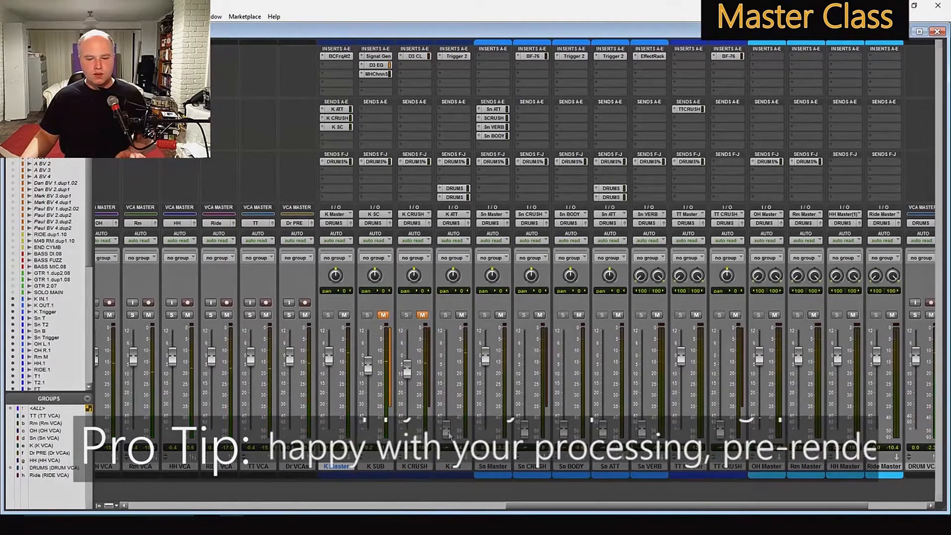
left_click(422, 315)
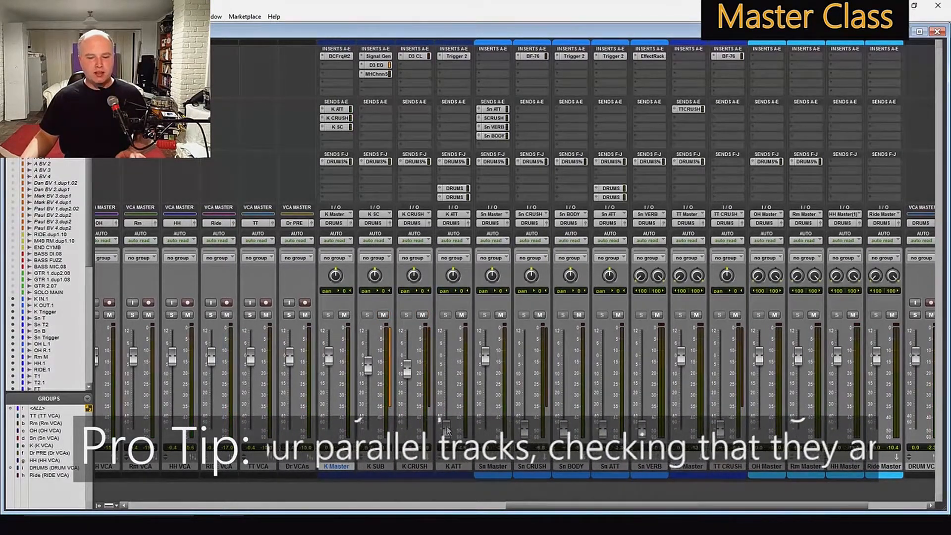
left_click_drag(447, 426, 450, 394)
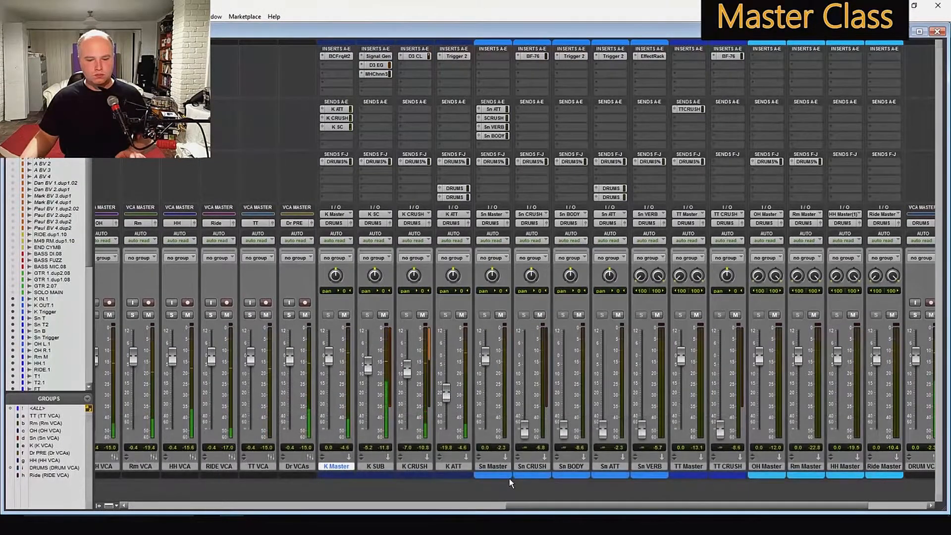
- Solo K OUT.1 and insert MH ChannelStrip in its first insert slot
left_click_drag(566, 504, 217, 501)
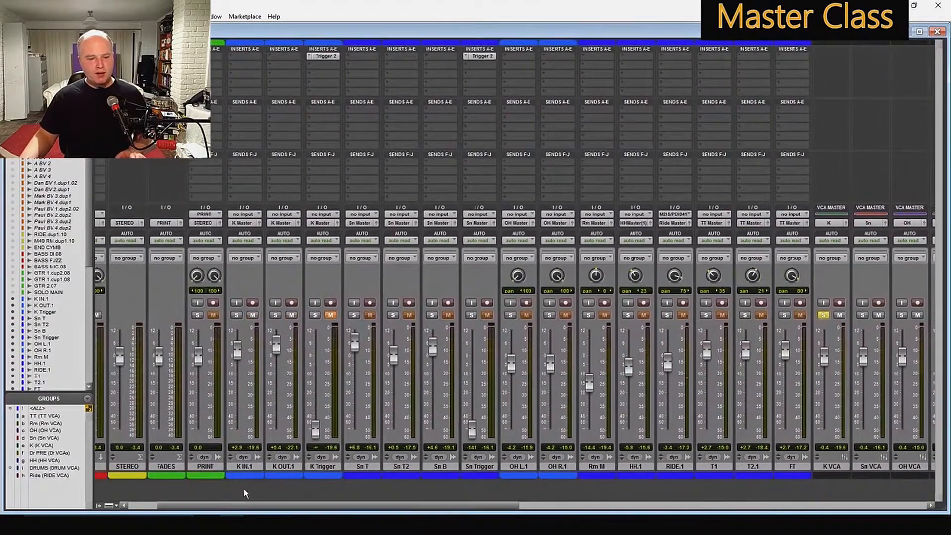
left_click(275, 315)
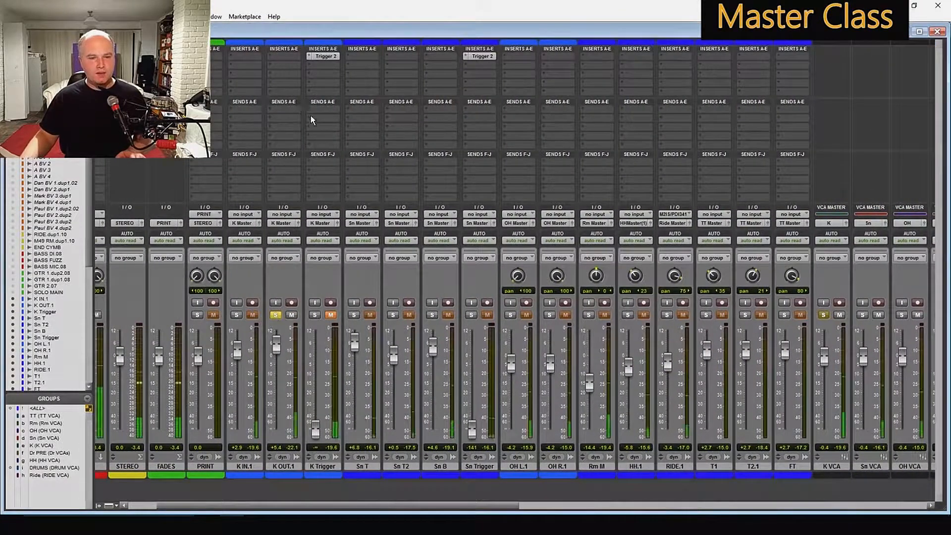
left_click(284, 55)
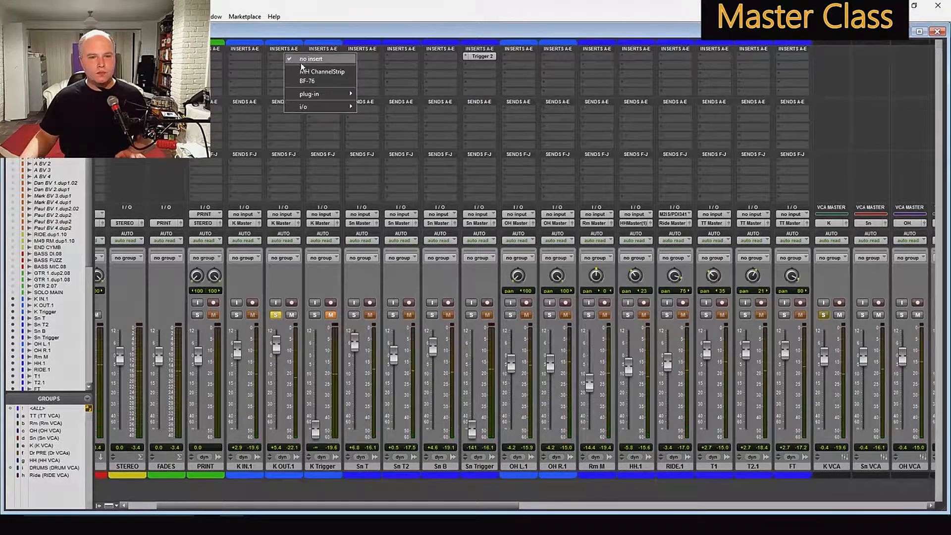
left_click(304, 71)
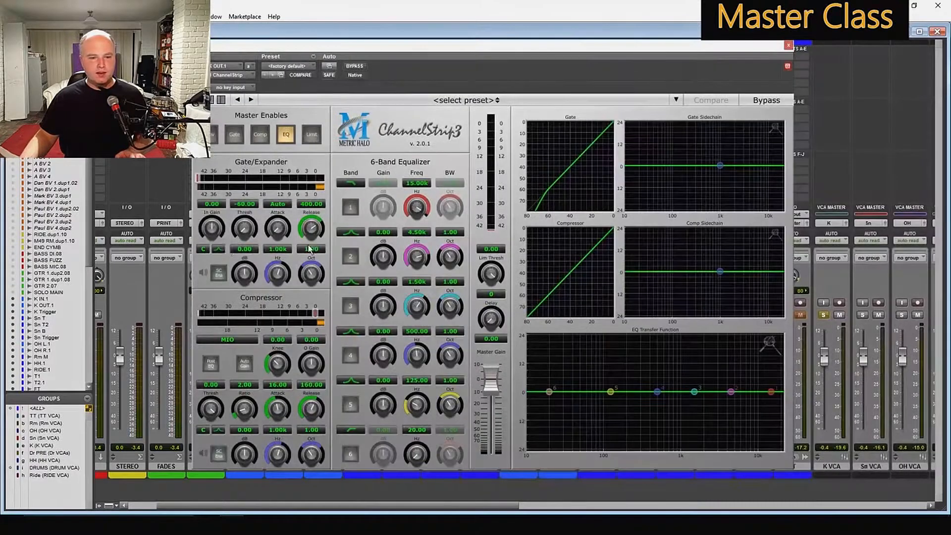
- Gate K OUT.1 at a -18.36 dB threshold, boost its sidechain 20.68 dB at 52.76 Hz, shorten the release, and close the plug-in
left_click_drag(198, 179, 280, 183)
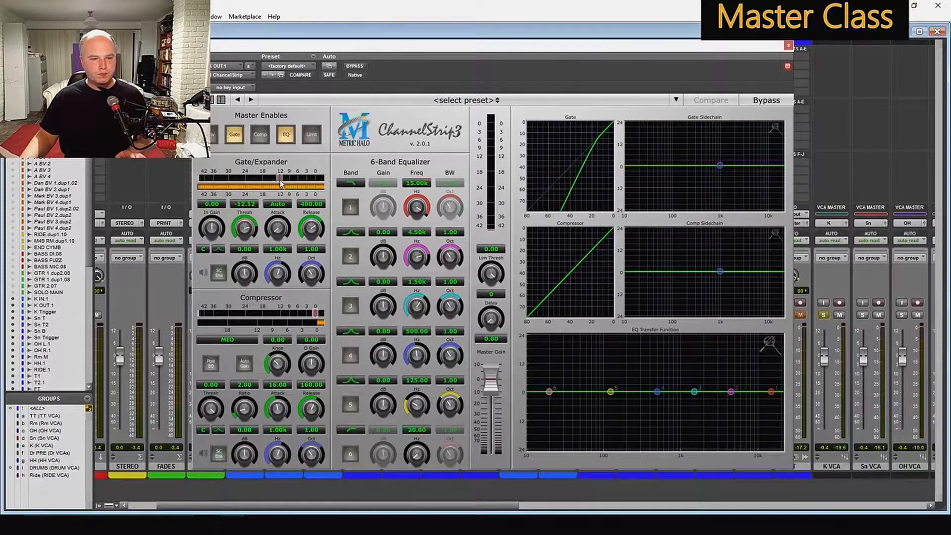
key("space")
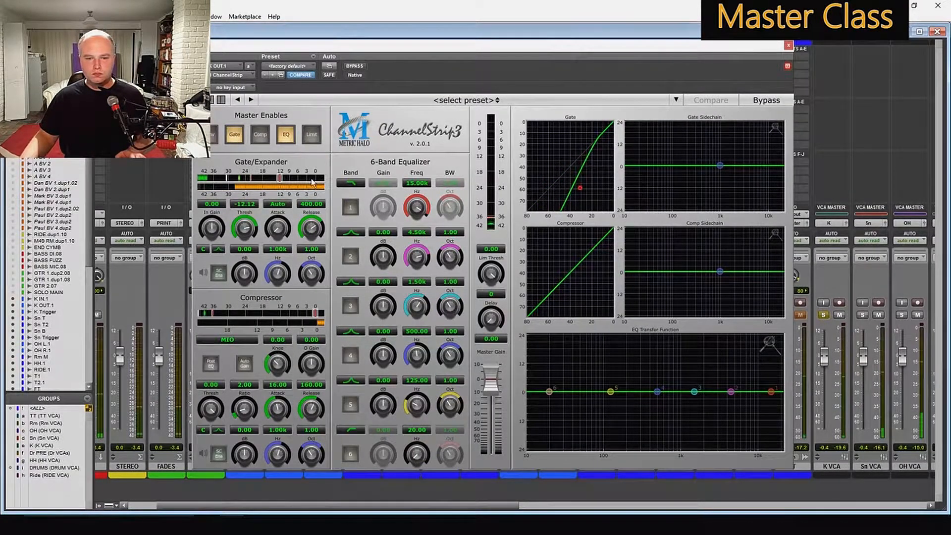
left_click_drag(280, 178, 262, 174)
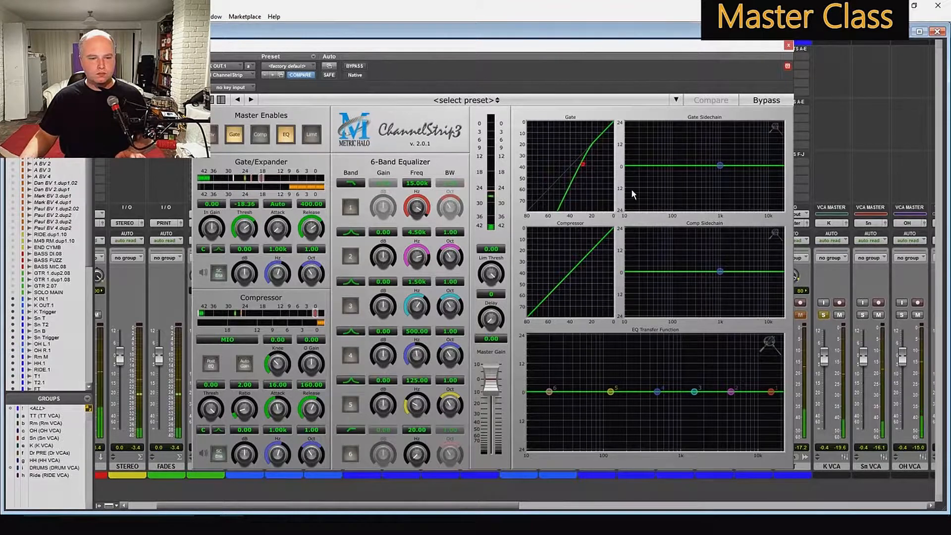
left_click_drag(721, 168, 661, 128)
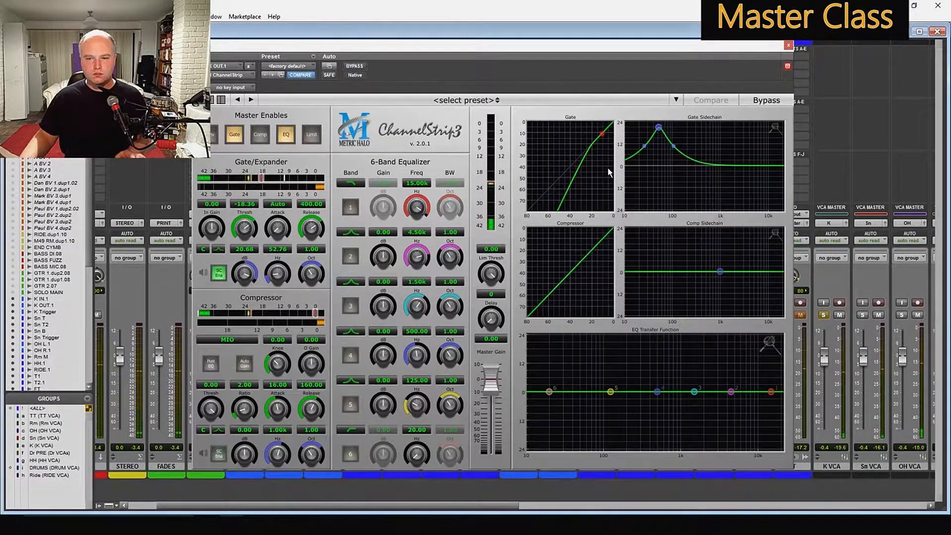
mouse_move(311, 226)
left_mouse_down()
mouse_move(306, 254)
mouse_move(318, 218)
mouse_move(316, 236)
left_mouse_up()
left_click(788, 45)
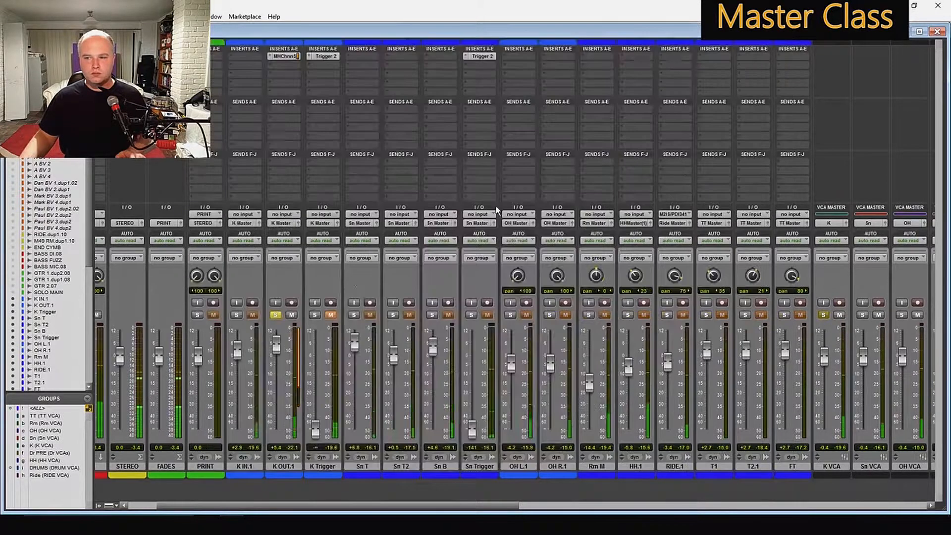
- Clear the solos on K OUT.1 and K VCA to hear the kick with the full drum kit
left_click(275, 315)
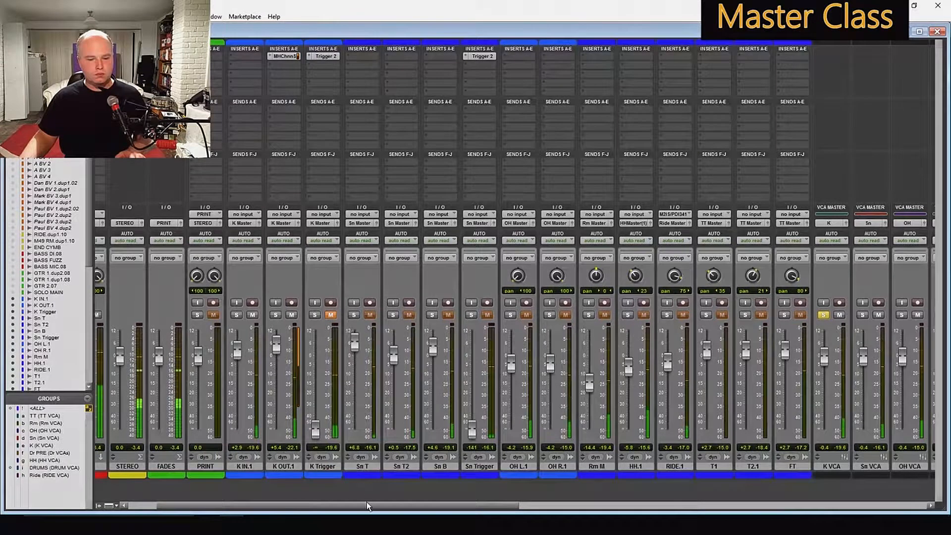
left_click_drag(368, 505, 528, 505)
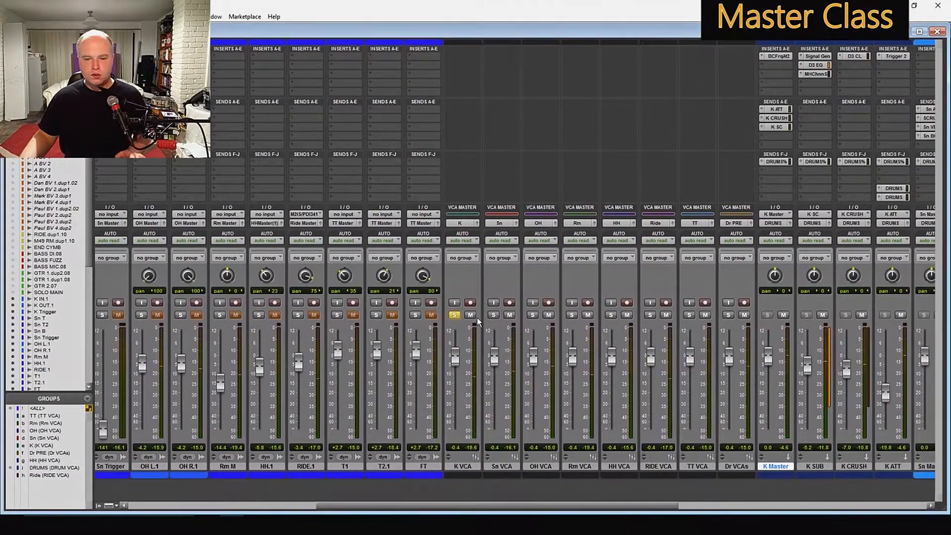
left_click(455, 315)
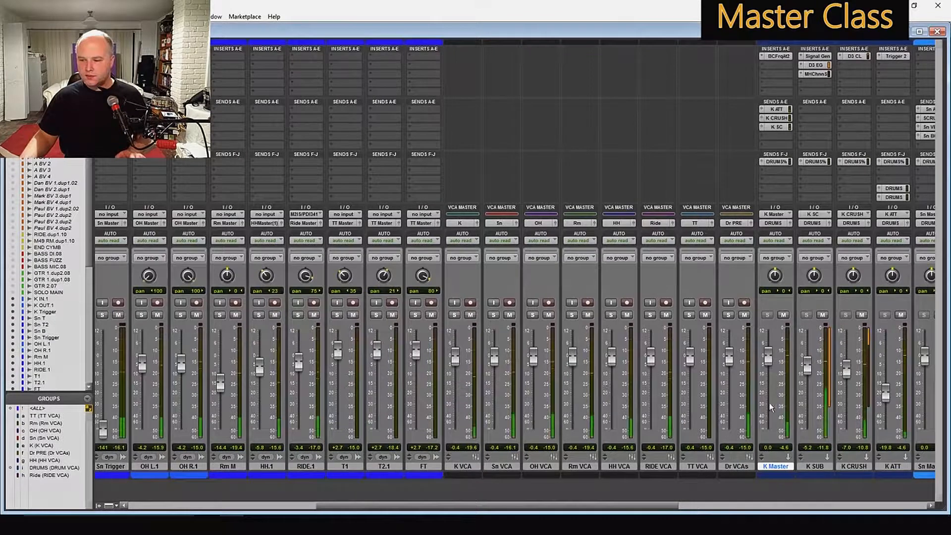
- Raise K ATT to -10.5 dB and K CRUSH to -2.5 dB, and toggle the kick parallels' mutes to compare
left_click_drag(661, 504, 784, 505)
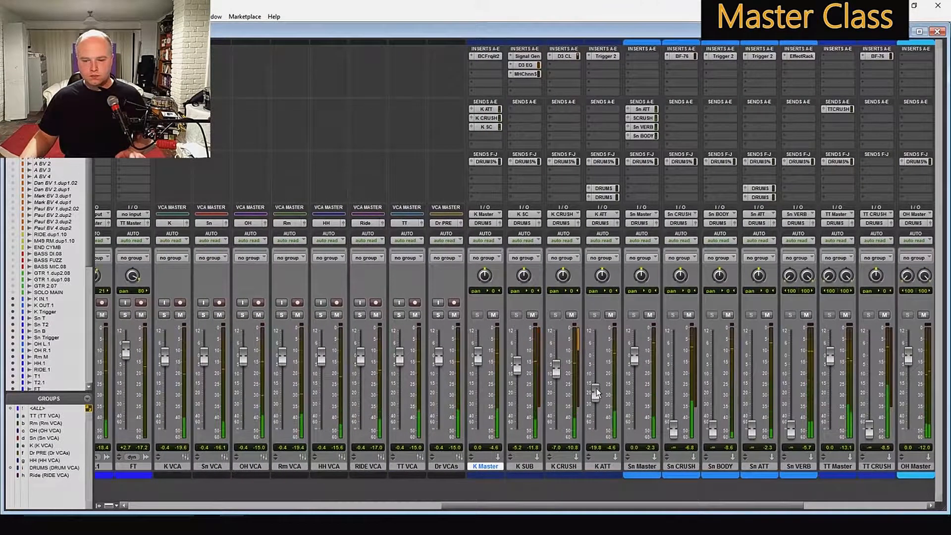
mouse_move(597, 391)
left_mouse_down()
mouse_move(596, 370)
mouse_move(600, 377)
left_mouse_up()
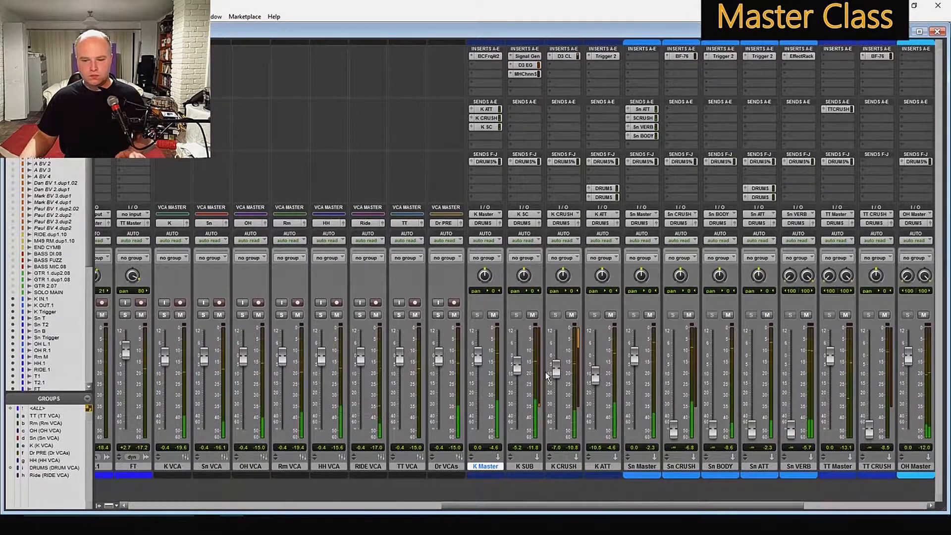
mouse_move(556, 367)
left_mouse_down()
mouse_move(556, 346)
mouse_move(559, 361)
left_mouse_up()
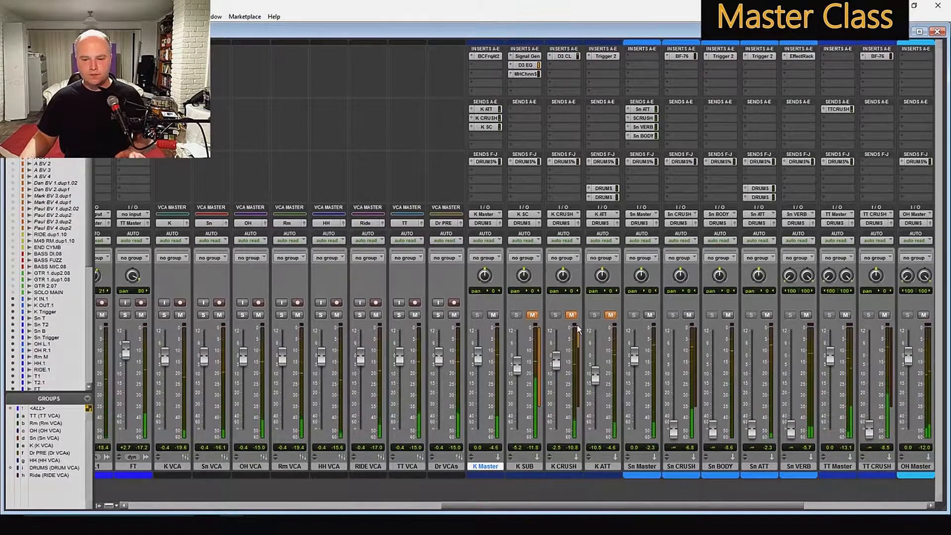
left_click(610, 316, "alt")
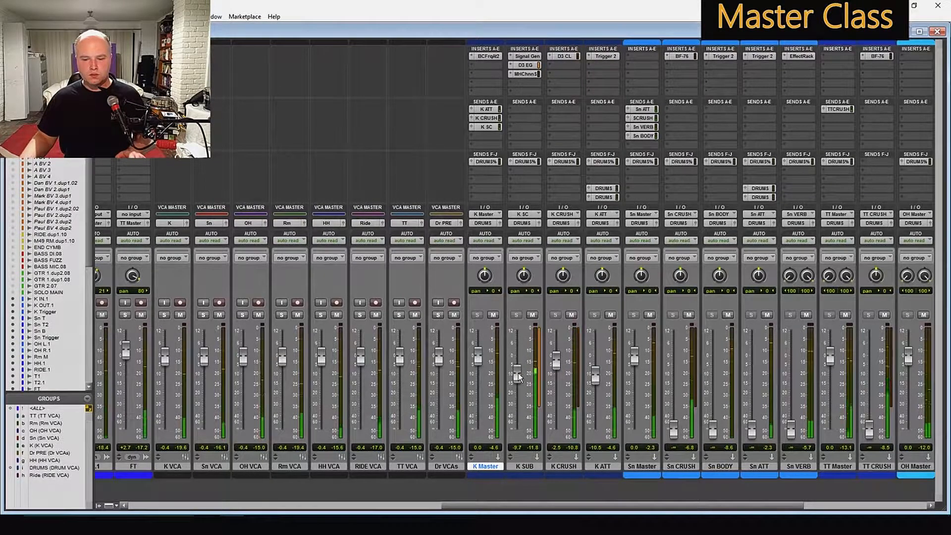
- Rebalance the kick parallels with K SUB at -12.6 dB, K ATT at -11.3 dB and K CRUSH reset to 0.0 dB
left_click_drag(518, 364, 518, 384)
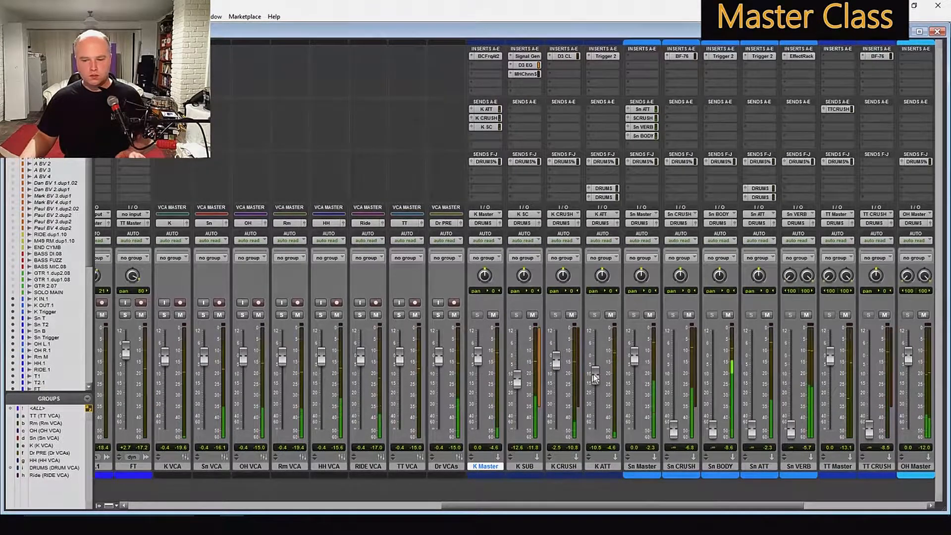
left_click_drag(593, 373, 556, 357)
left_click(555, 361, "alt")
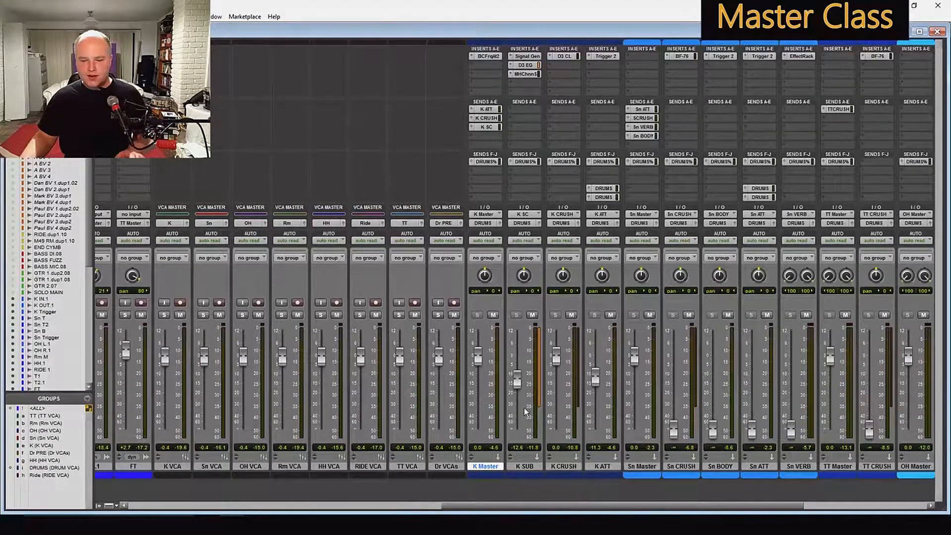
- Try the K VCA slightly lower against the kick parallels and return it to -0.4 dB
left_click(608, 467, "ctrl")
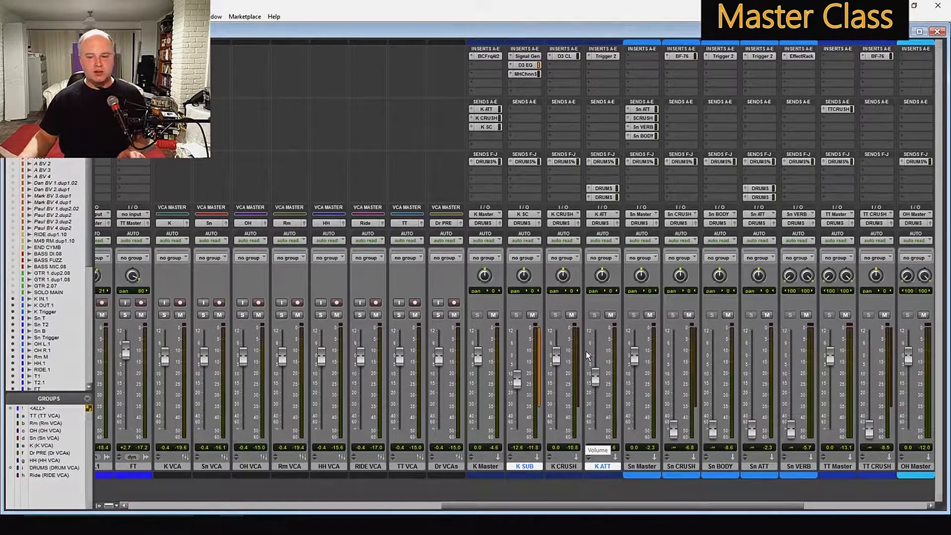
left_click_drag(594, 506, 460, 504)
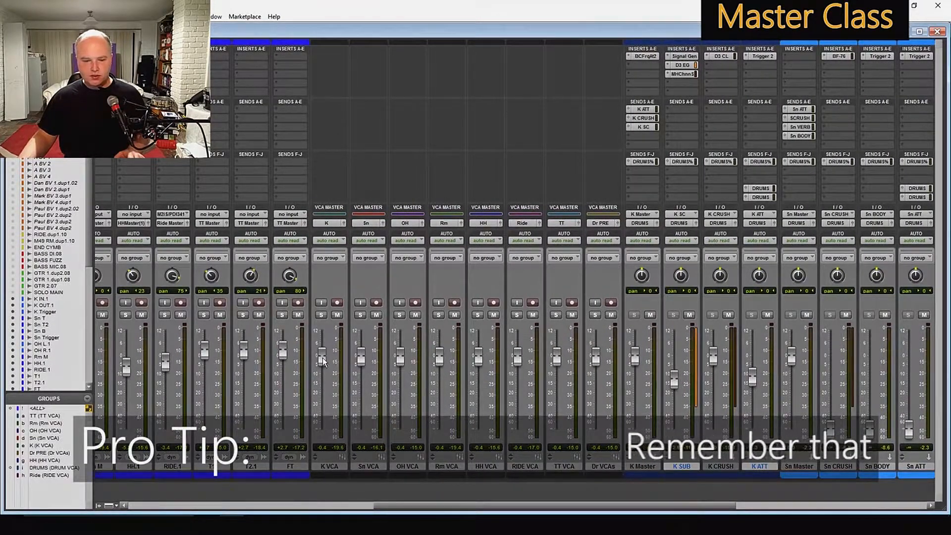
left_click_drag(322, 358, 322, 363)
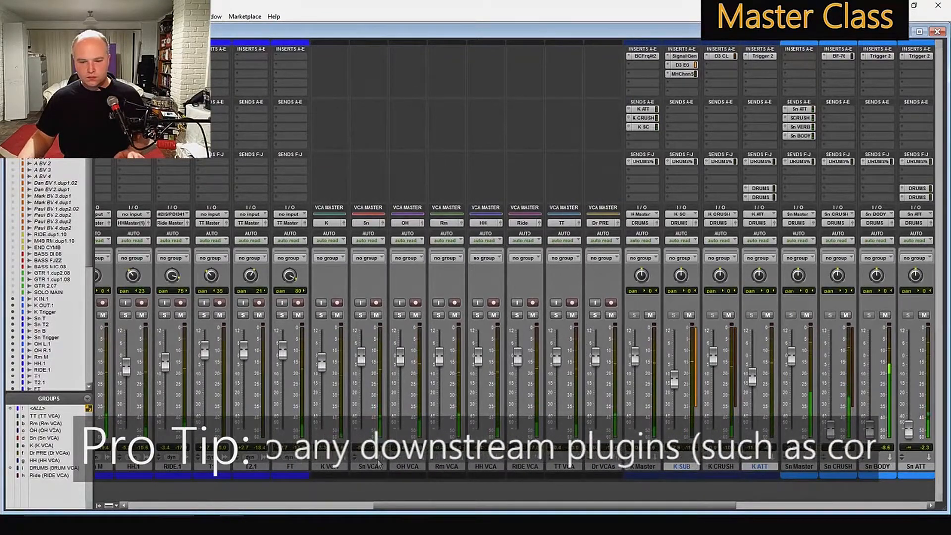
right_click(329, 466)
left_click(360, 415)
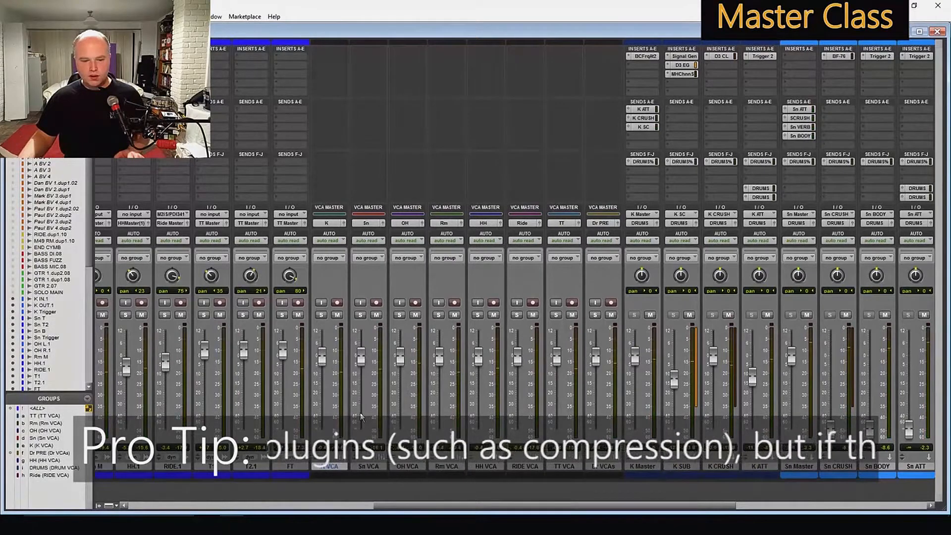
- Solo the Sn VCA to work on the snare channels alone
left_click_drag(468, 506, 659, 511)
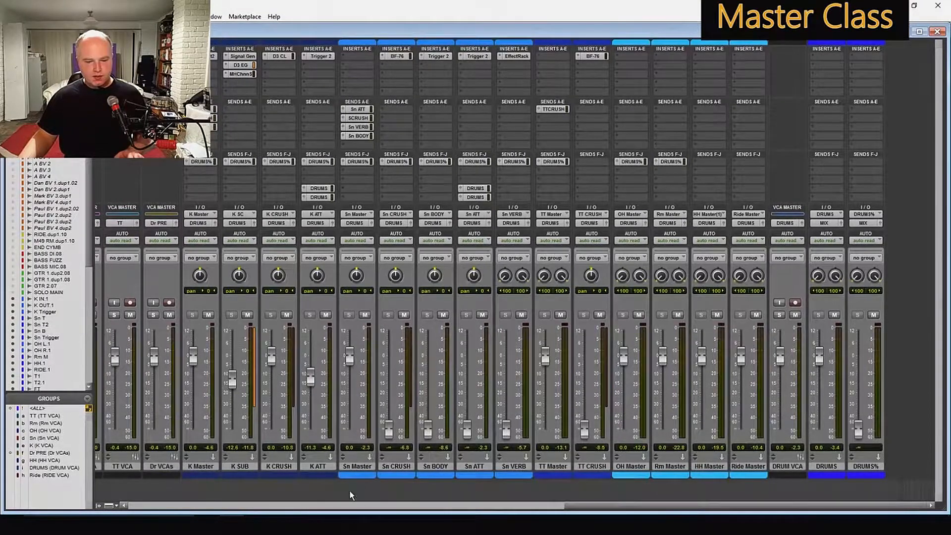
left_click_drag(630, 508, 442, 507)
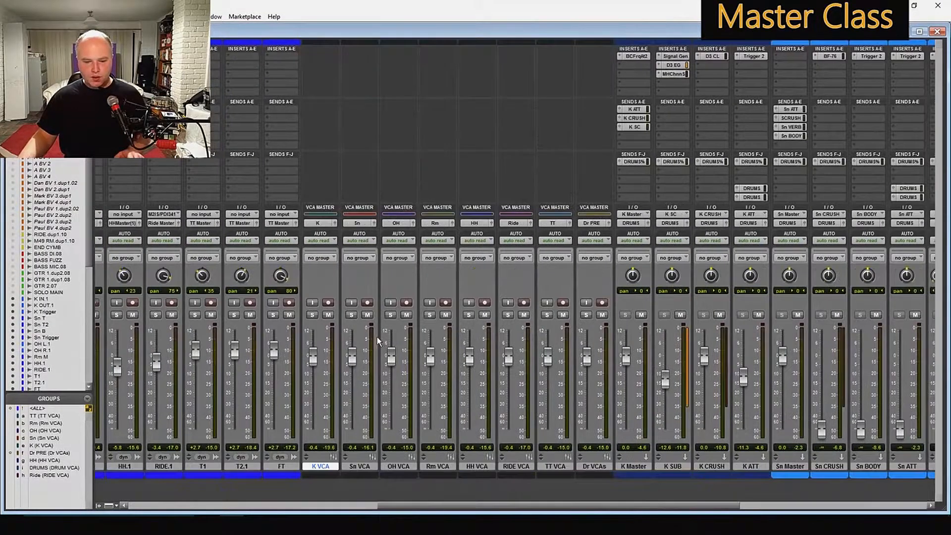
left_click(351, 315)
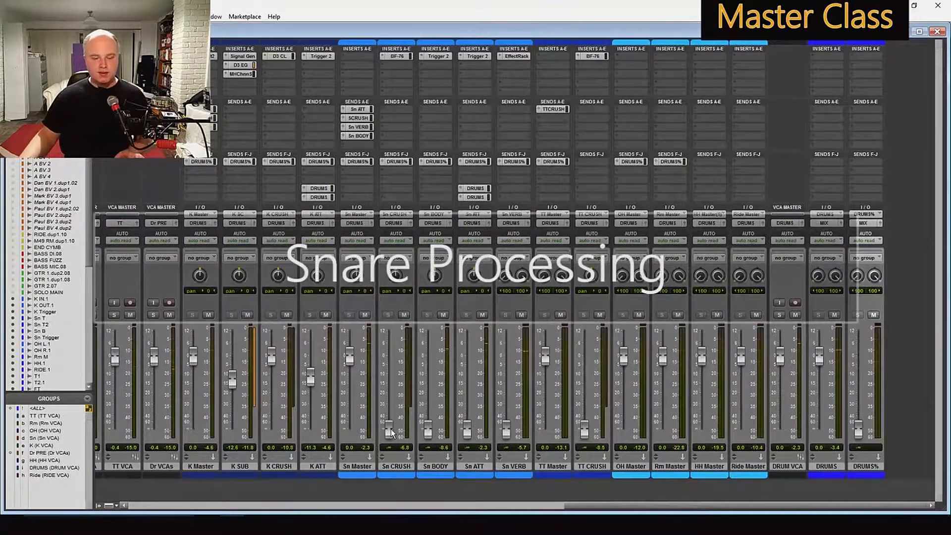
- With Sn Master muted and Sn CRUSH at 0.0 dB, raise the input of Sn CRUSH's BF-76 limiter
left_click(396, 55)
left_click_drag(403, 41, 647, 174)
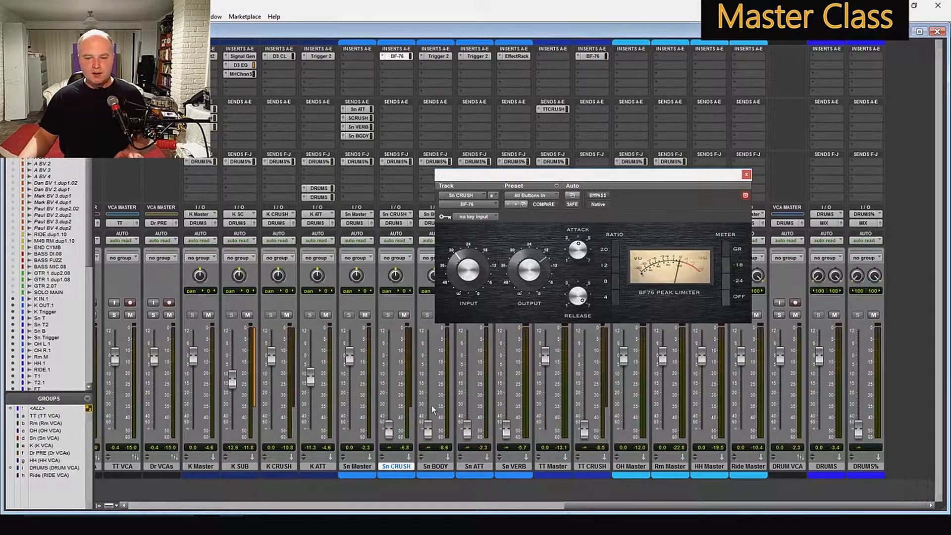
left_click(364, 315)
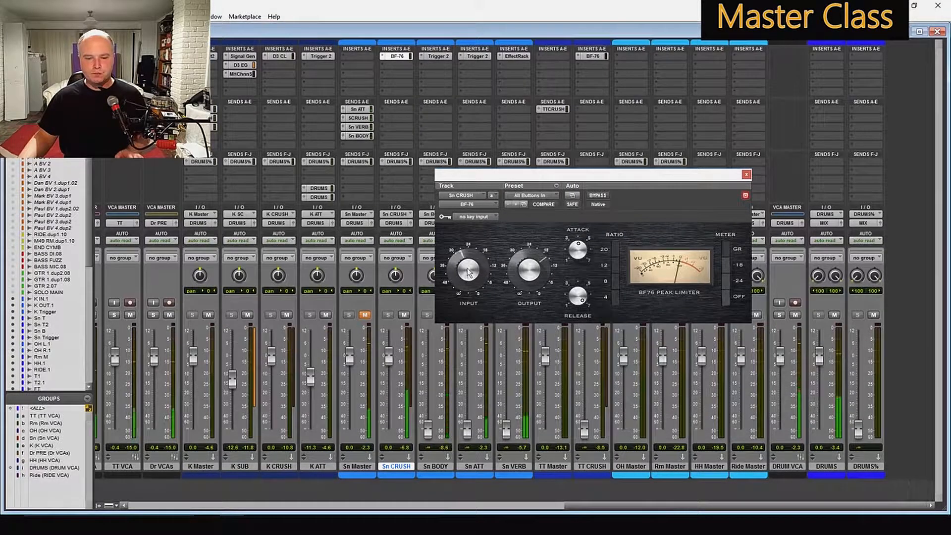
left_click_drag(468, 280, 470, 268)
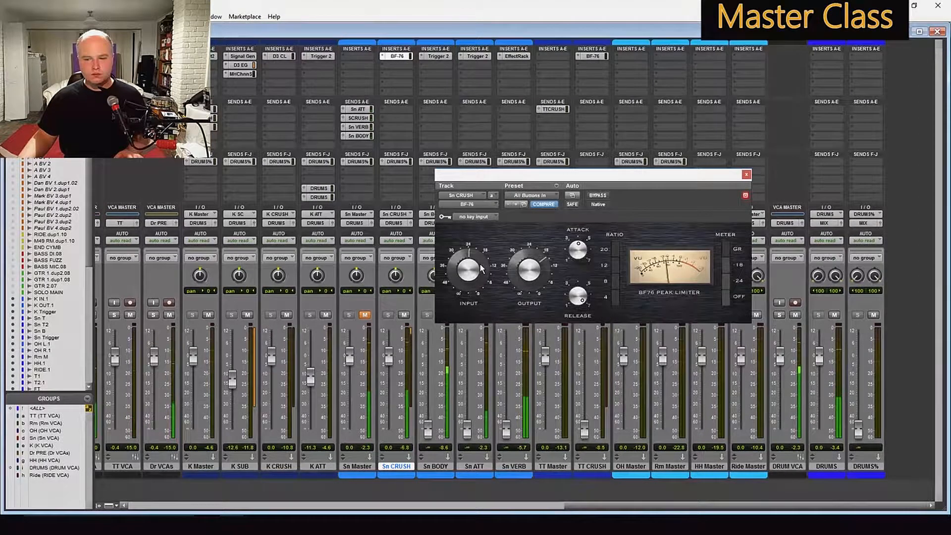
- Shift BF-76 to Sn CRUSH's second insert slot and insert Metric Halo ChannelStrip 3 ahead of it
left_click(397, 58)
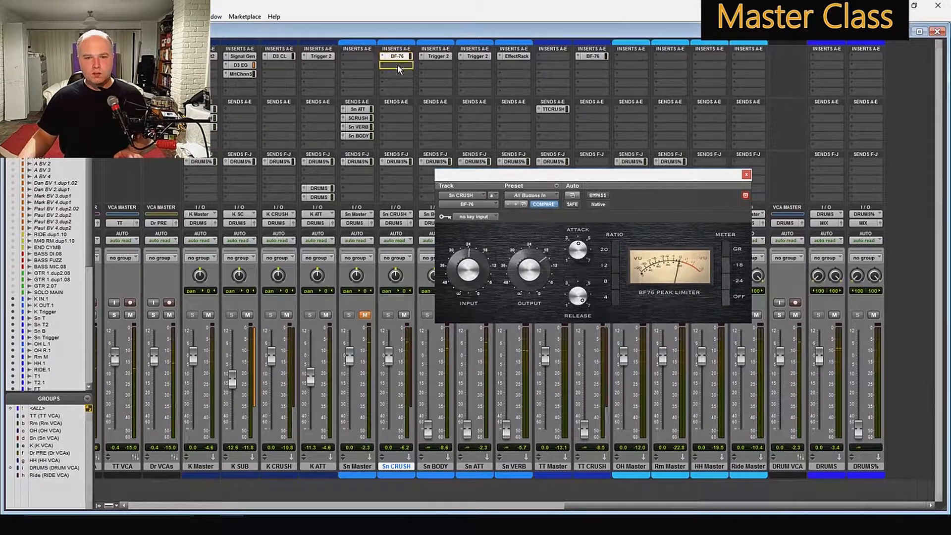
left_click(399, 66)
left_click(395, 45)
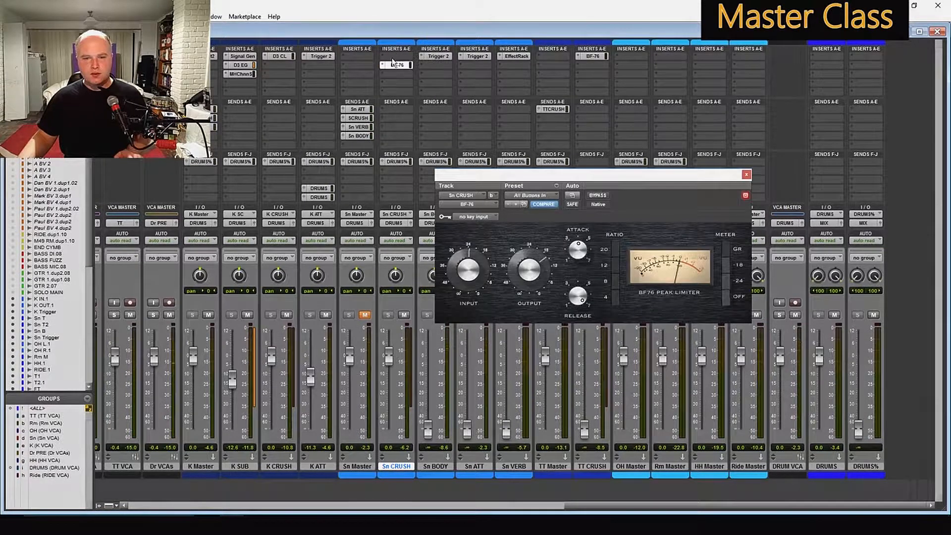
left_click(396, 57)
left_click(435, 72)
left_click(230, 161)
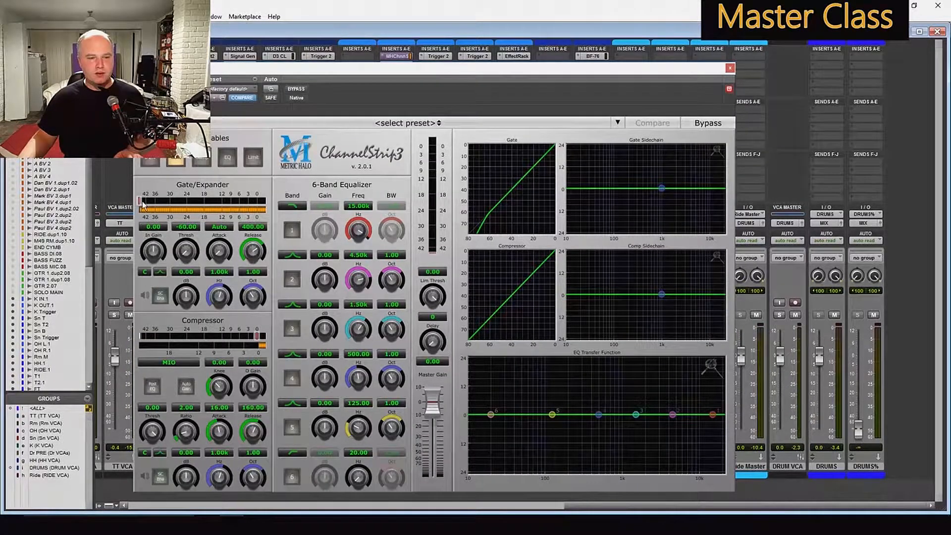
- Gate Sn CRUSH at a -13.97 dB threshold, with a 15.81 dB sidechain boost at 2.66 kHz and a 442.61 ms release
left_click_drag(142, 203, 205, 208)
left_click_drag(661, 188, 678, 176)
left_click_drag(678, 196, 681, 163)
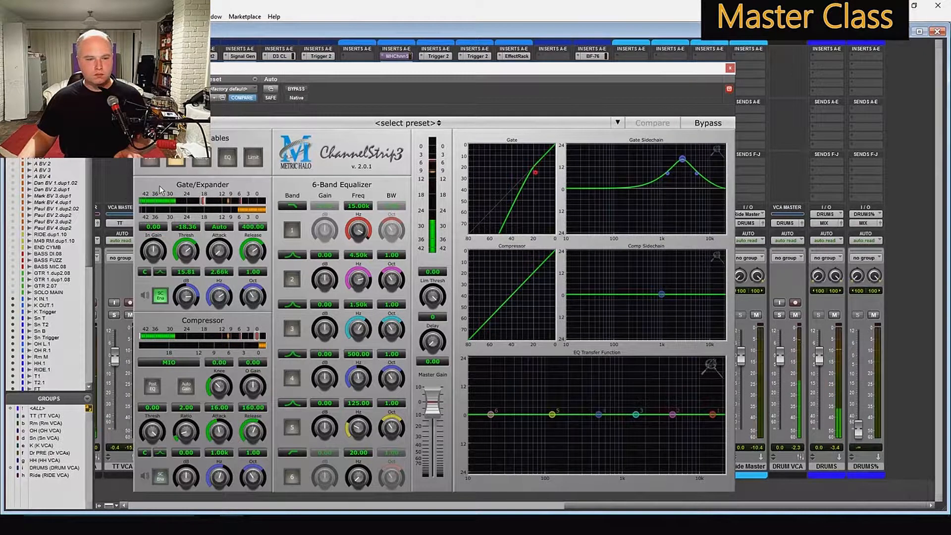
left_click_drag(203, 202, 216, 202)
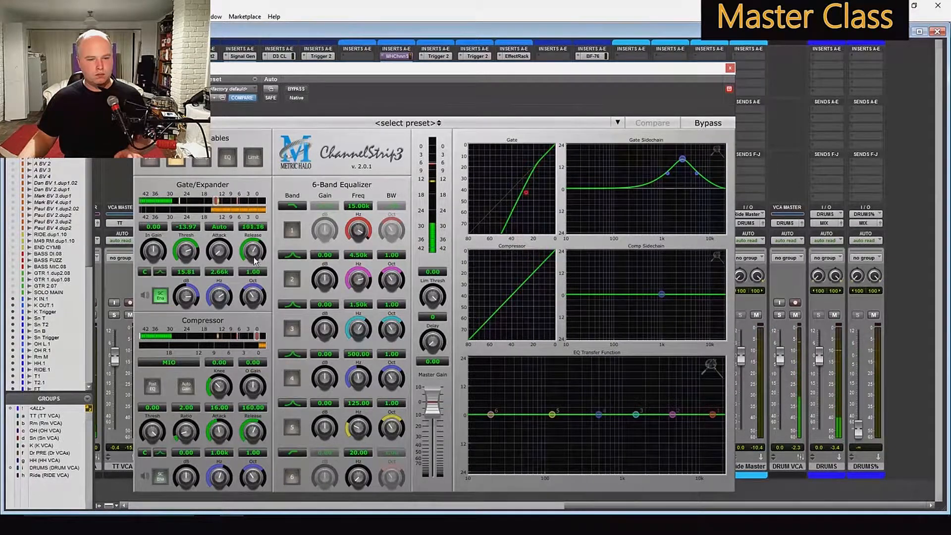
left_click_drag(254, 249, 256, 264)
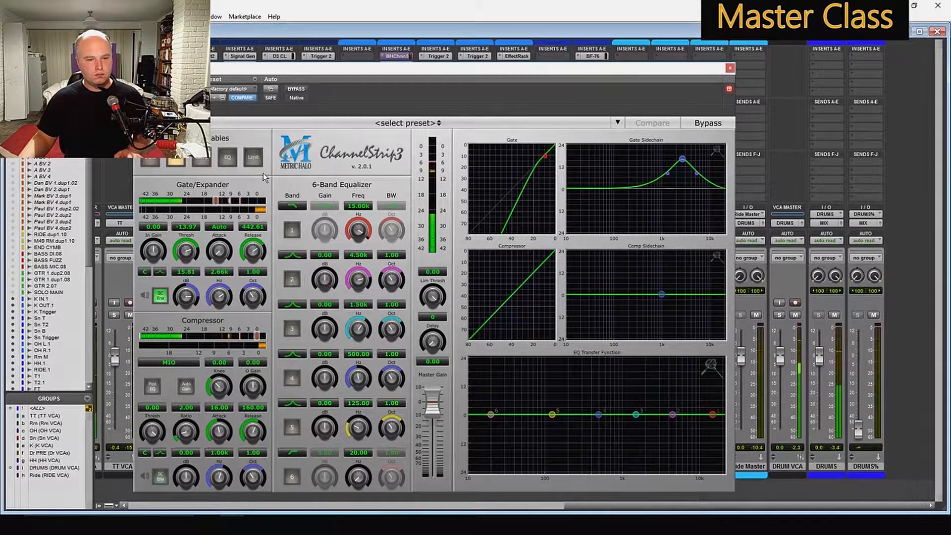
- Compare Sn CRUSH with the ChannelStrip gate bypassed and active, and close the plug-in
left_click(293, 89)
left_click(292, 89)
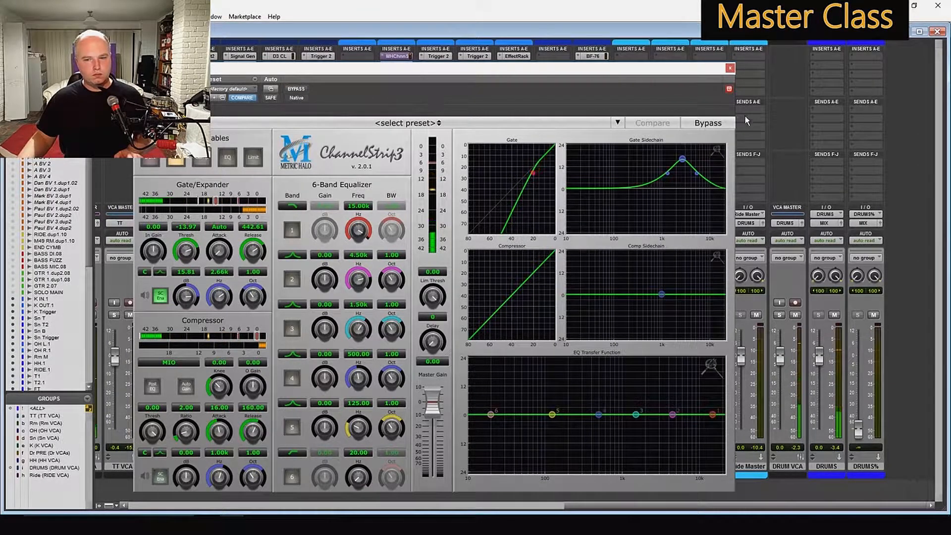
left_click(729, 68)
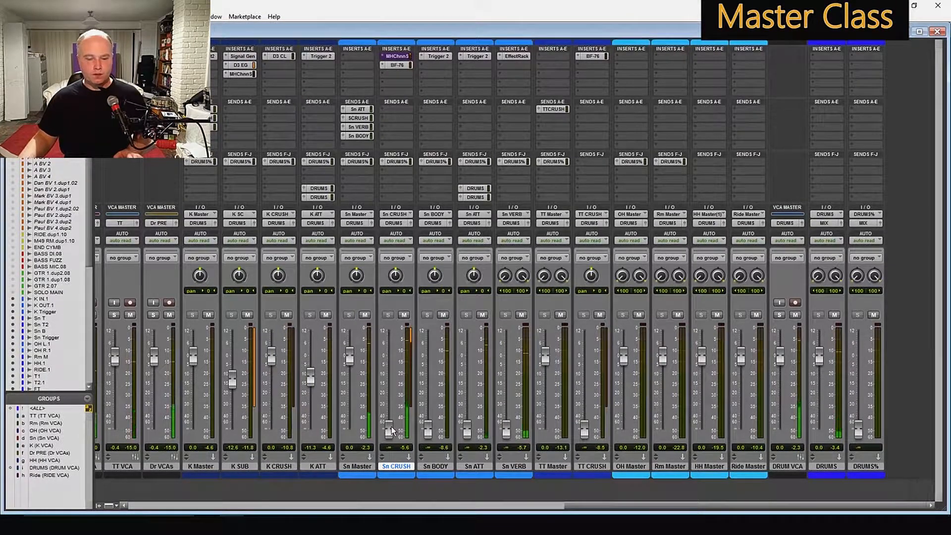
- Blend Sn CRUSH in at -4.9 dB, mute it, and review its ChannelStrip gate settings
left_click_drag(388, 424, 390, 363)
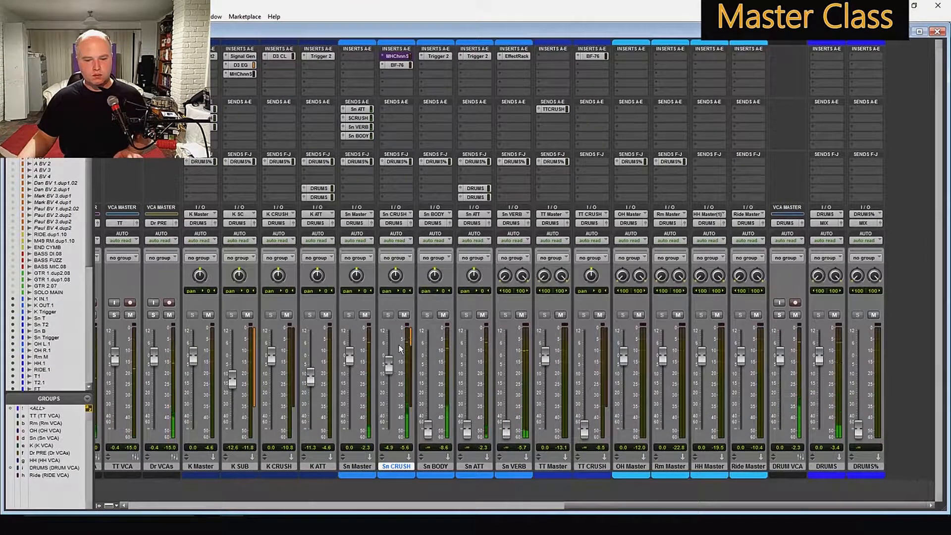
left_click(404, 315)
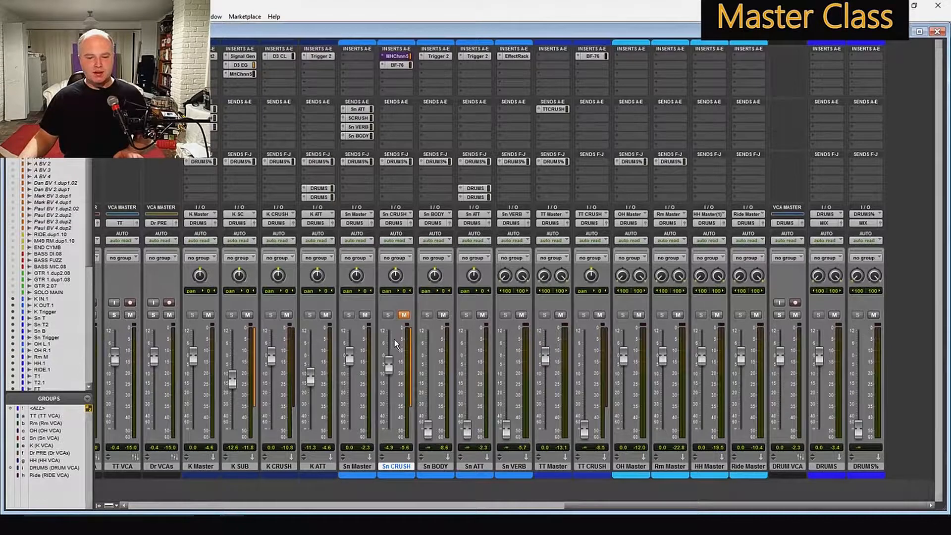
left_click(395, 56)
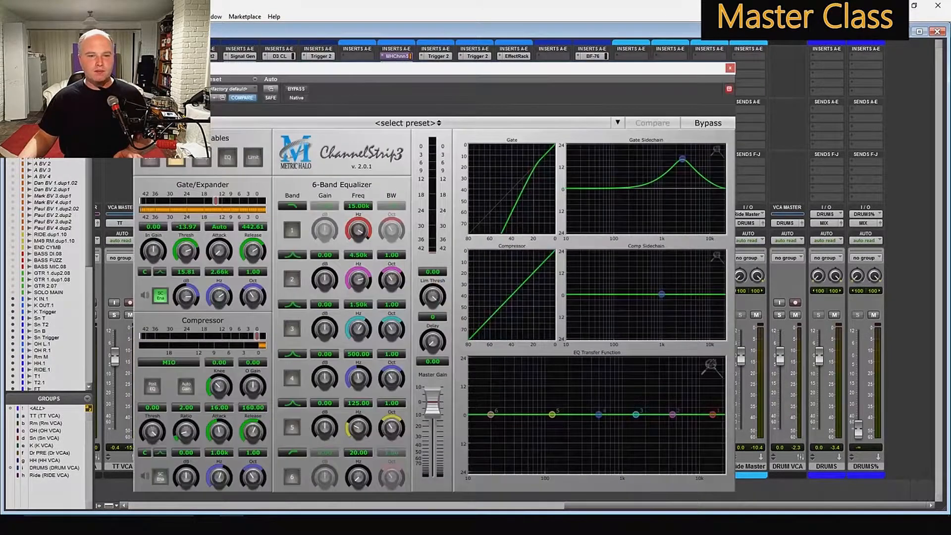
left_click(729, 68)
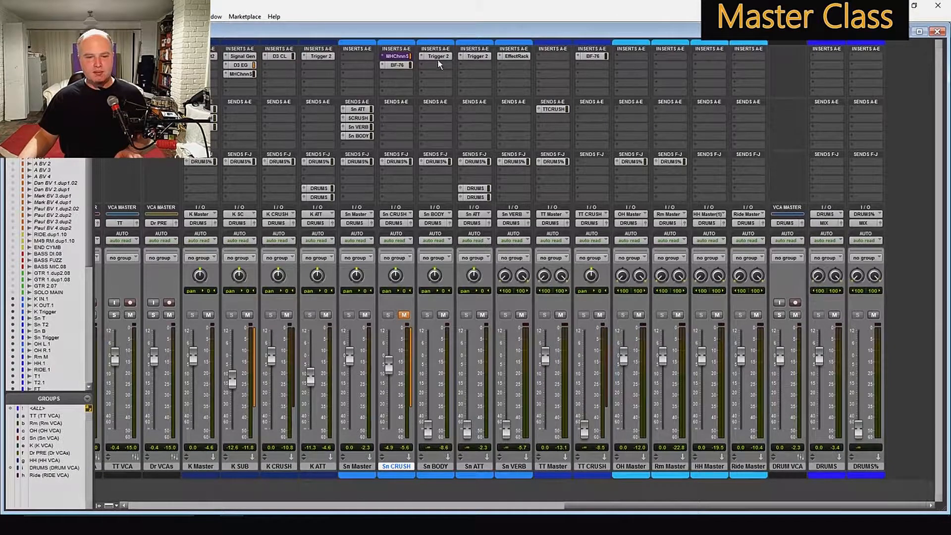
- Examine Sn Master's send to Sn BODY and the Trigger 2 plug-in on Sn BODY
left_click(358, 135)
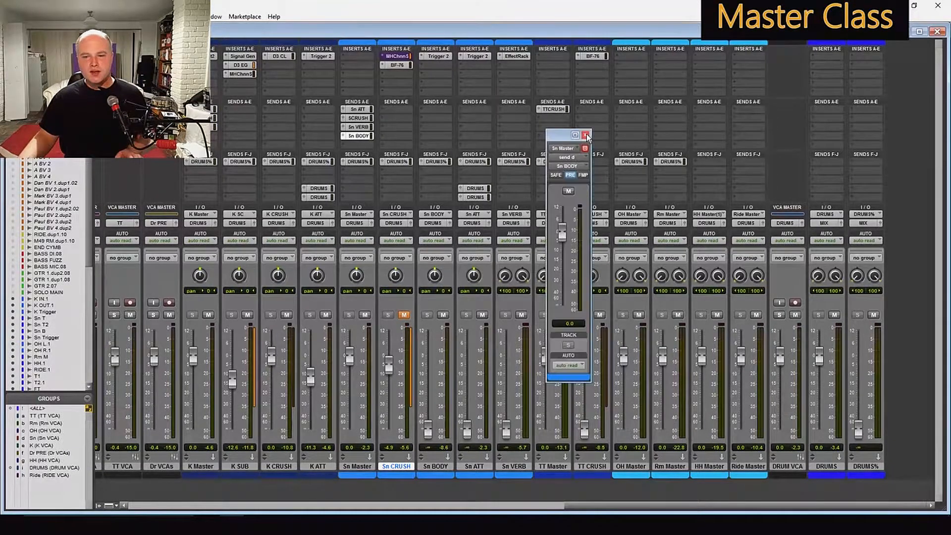
left_click(585, 135)
left_click(435, 56)
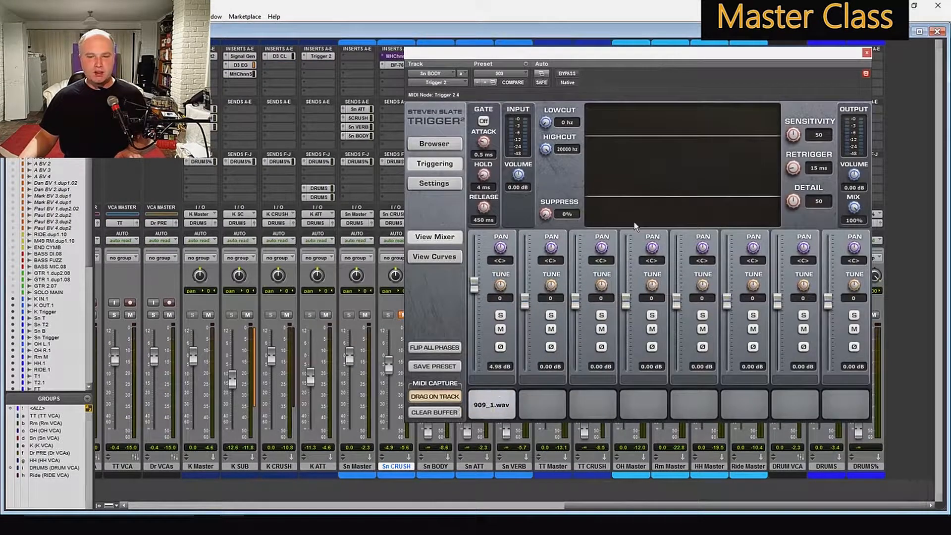
left_click(866, 52)
- With Sn Master muted, try different Trigger 2 detail values on Sn BODY, ending at 50
left_click(365, 315)
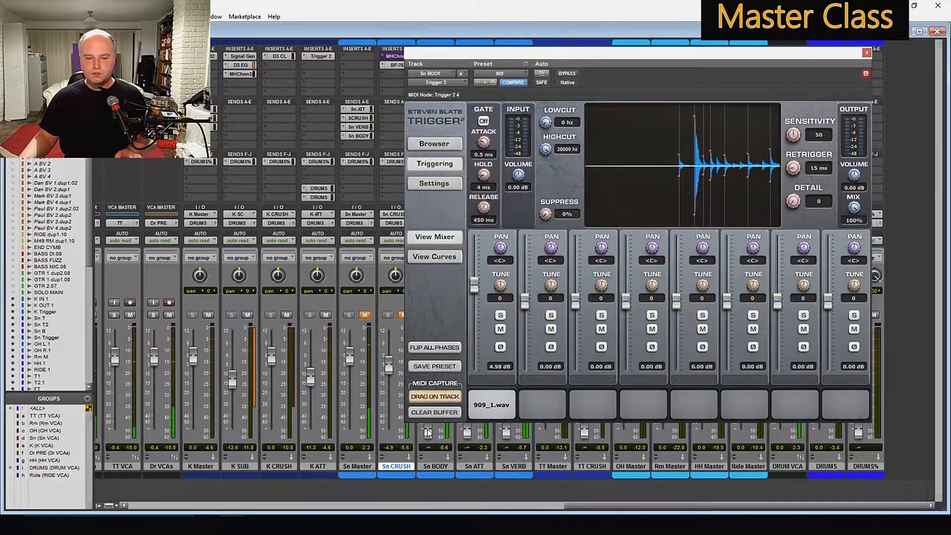
left_click_drag(793, 201, 803, 169)
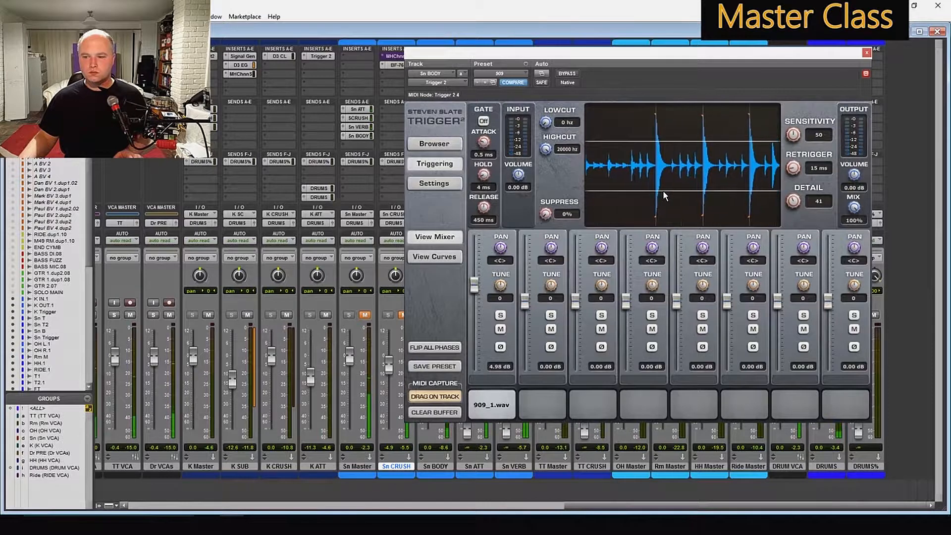
left_click_drag(793, 200, 797, 191)
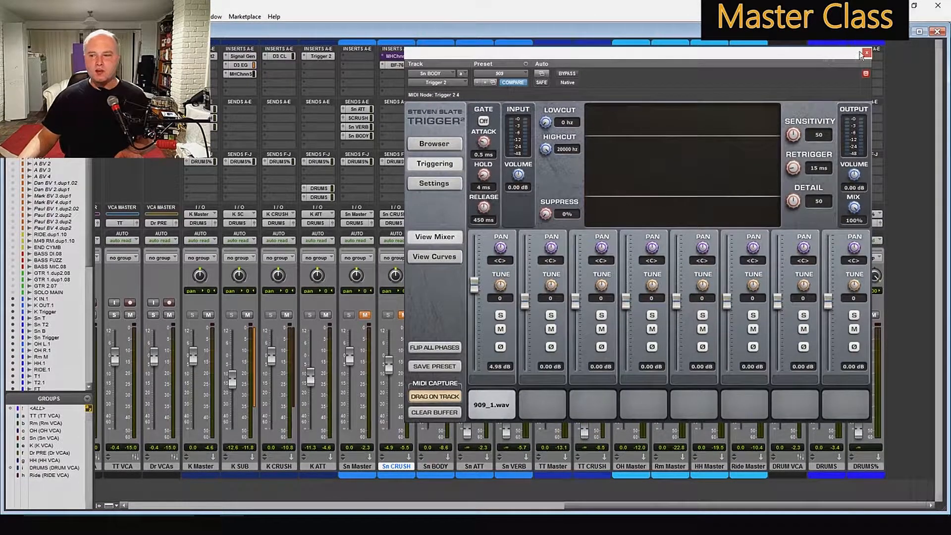
- Blend Sn BODY in at -6.2 dB, and set its Trigger 2 output volume to 6.08 dB and detail to 48
left_click_drag(554, 53, 731, 79)
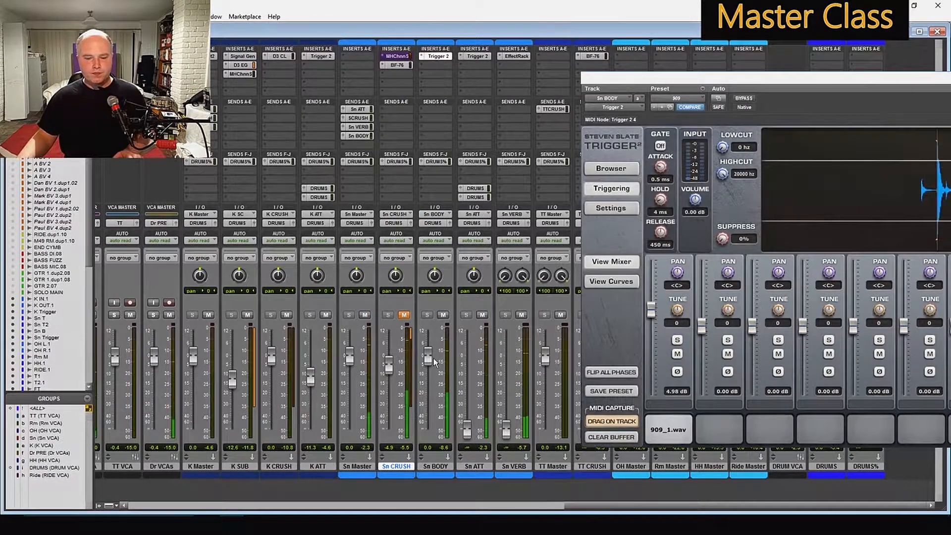
left_click_drag(429, 356, 430, 368)
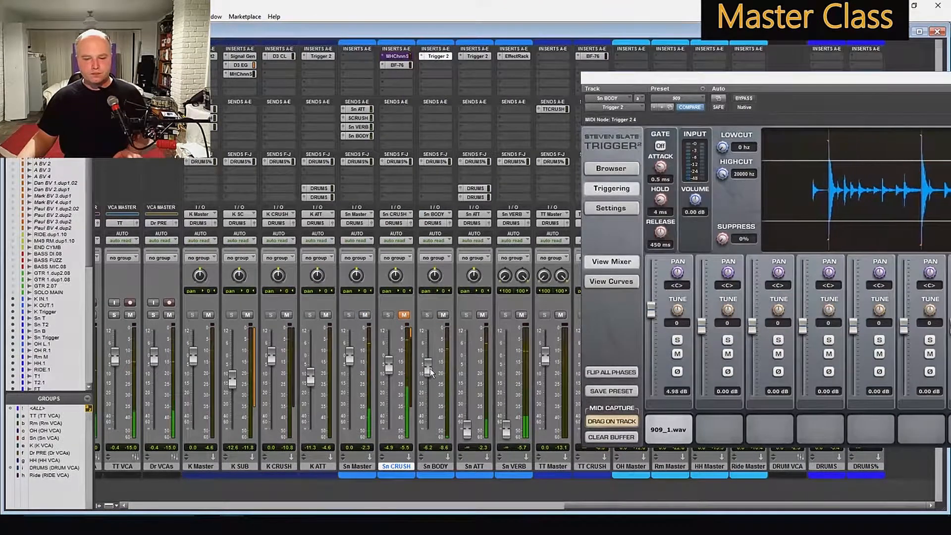
left_click_drag(787, 76, 594, 32)
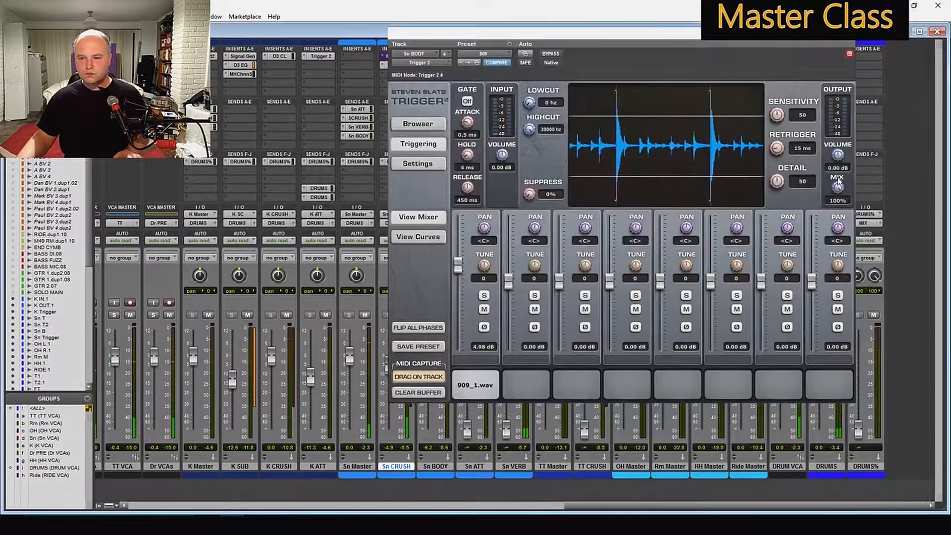
mouse_move(839, 156)
left_mouse_down()
mouse_move(845, 134)
mouse_move(844, 143)
left_mouse_up()
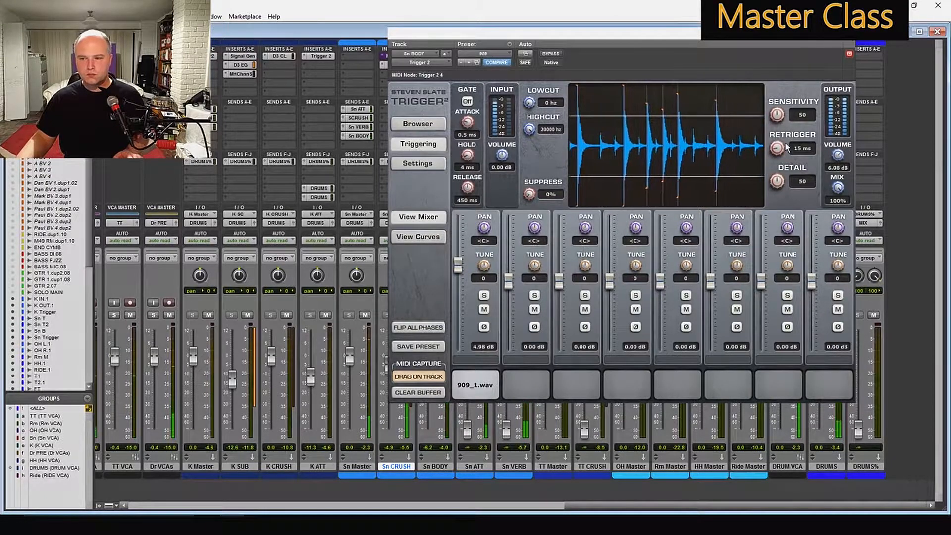
left_click_drag(781, 183, 782, 185)
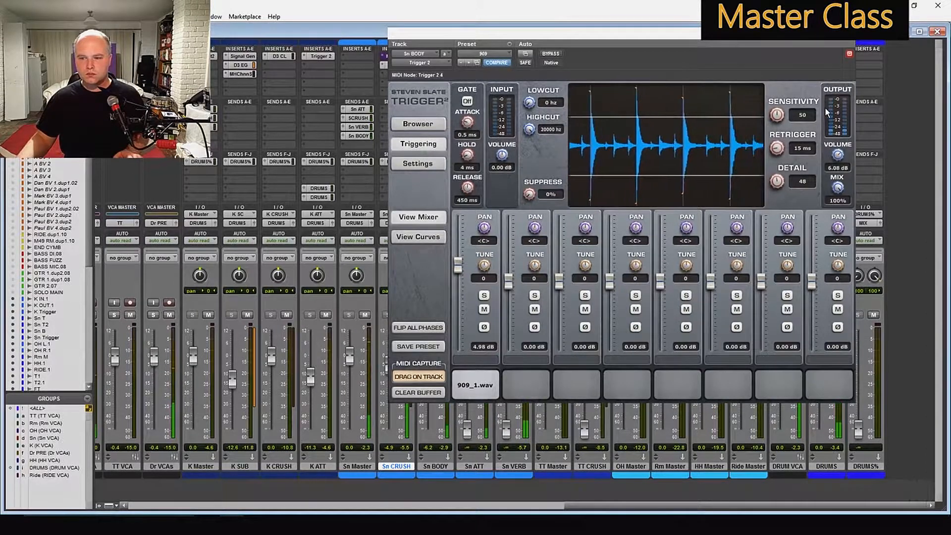
left_click(850, 42)
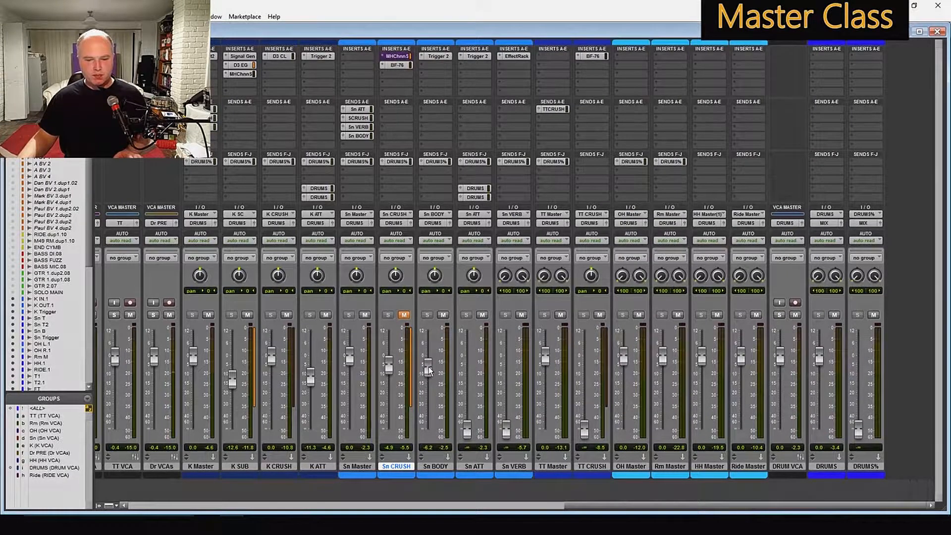
- Lower Sn BODY to -10.7 dB and mute it to compare the snare without it
mouse_move(428, 370)
left_mouse_down()
mouse_move(428, 426)
mouse_move(430, 373)
left_mouse_up()
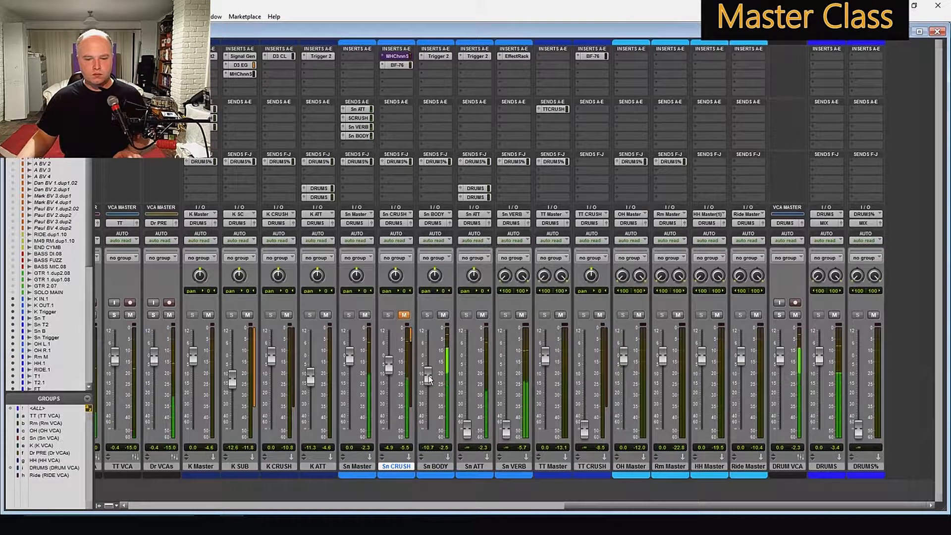
left_click(443, 315)
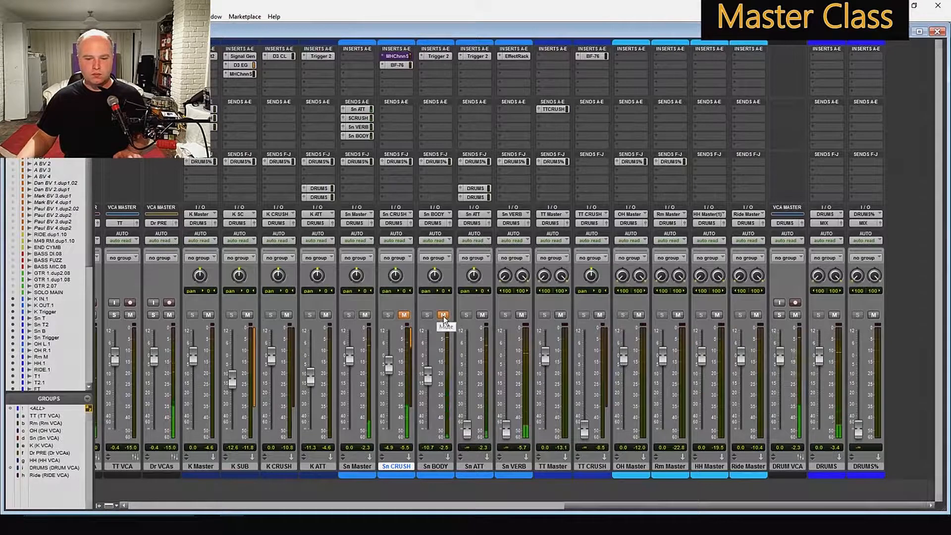
- Compare the snare with and without Sn BODY by toggling its mute, leaving Sn BODY muted
left_click(443, 315)
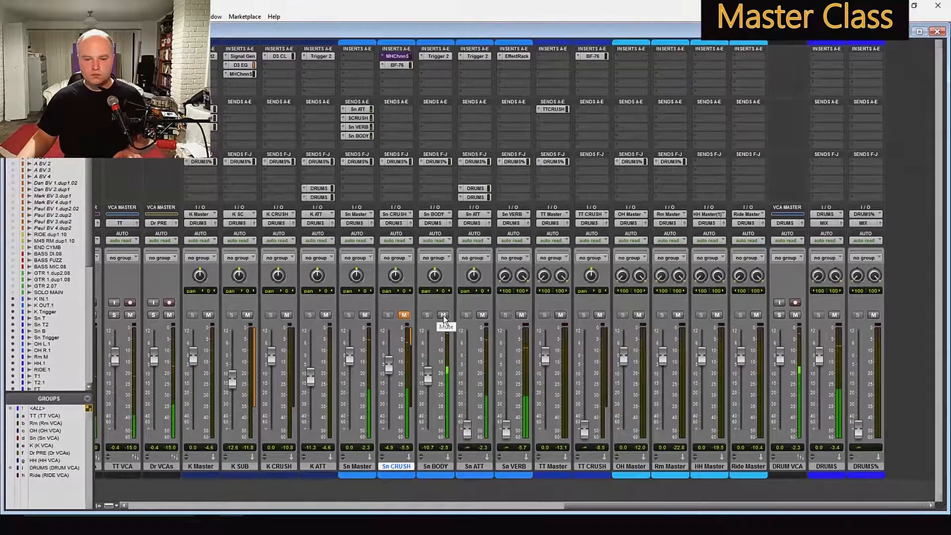
left_click(443, 315)
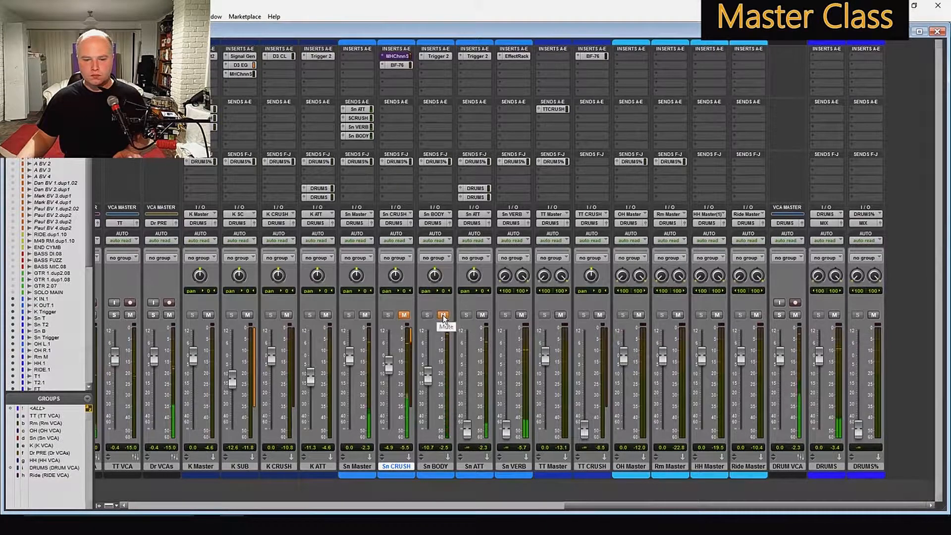
left_click(443, 315)
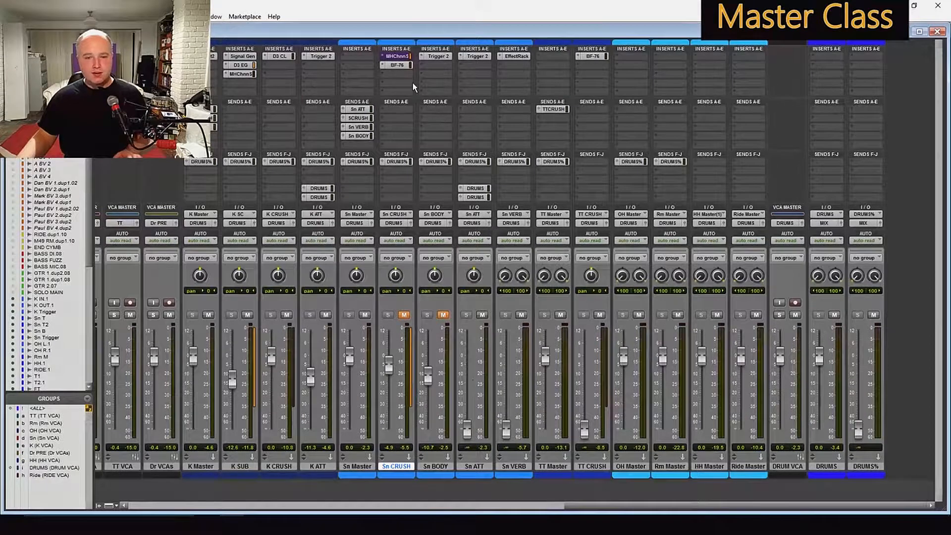
- With Sn Master muted, play the drums through Sn ATT's Trigger 2 plug-in and set its detail to 37
left_click(320, 466)
left_click(350, 467)
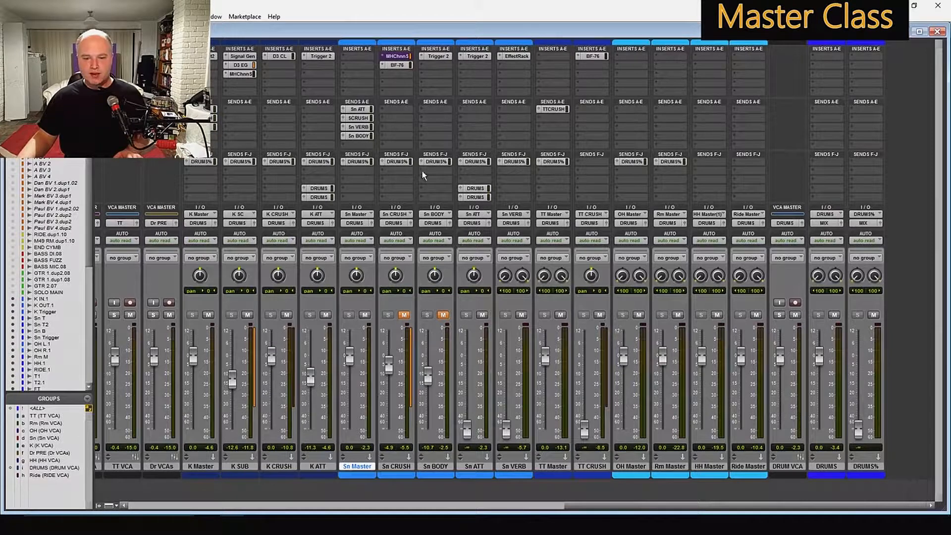
left_click(476, 57)
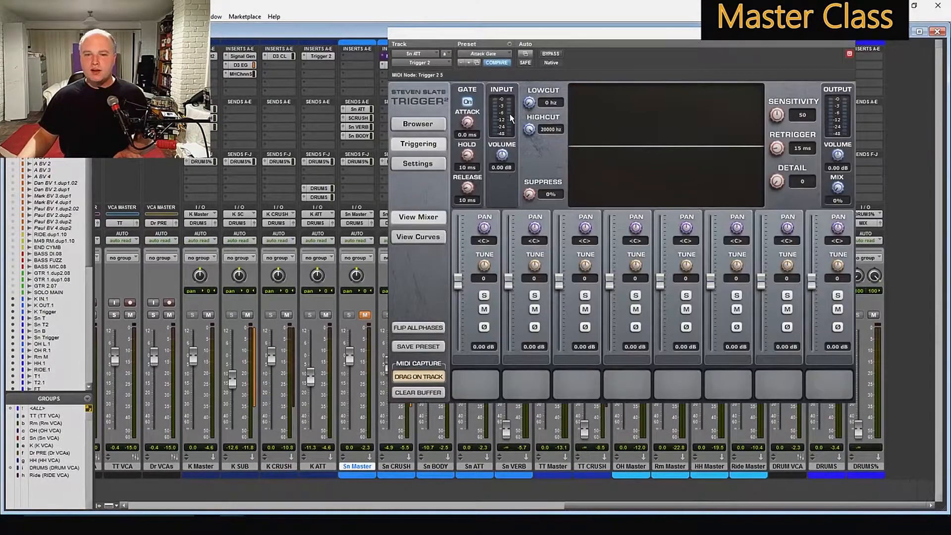
key("space")
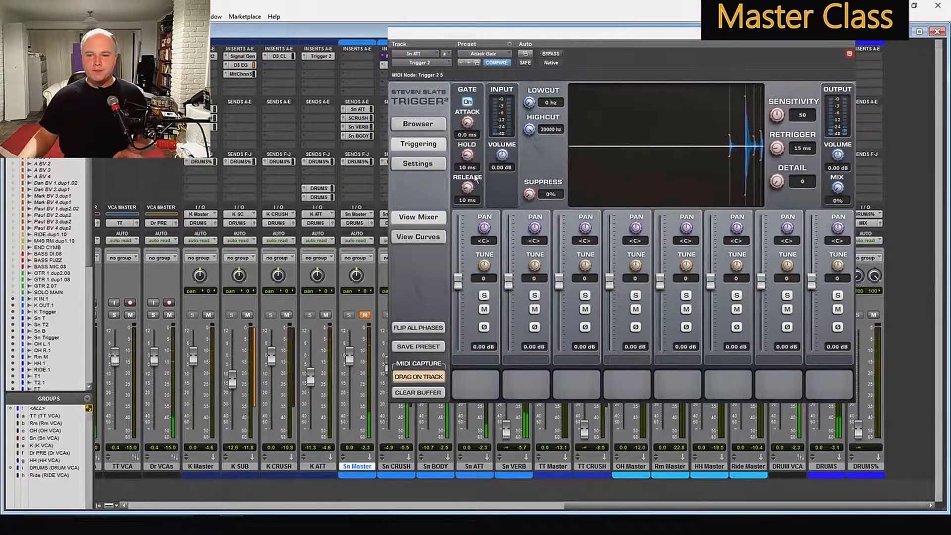
left_click_drag(778, 182, 780, 137)
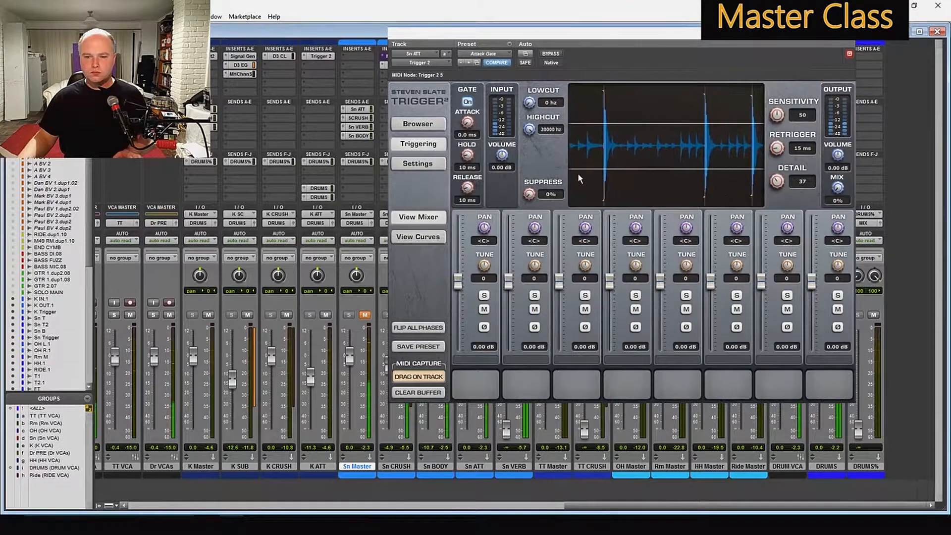
- Adjust the gate of Sn ATT's Trigger 2 to a 21 ms hold and a 36 ms release
left_click_drag(471, 156, 477, 143)
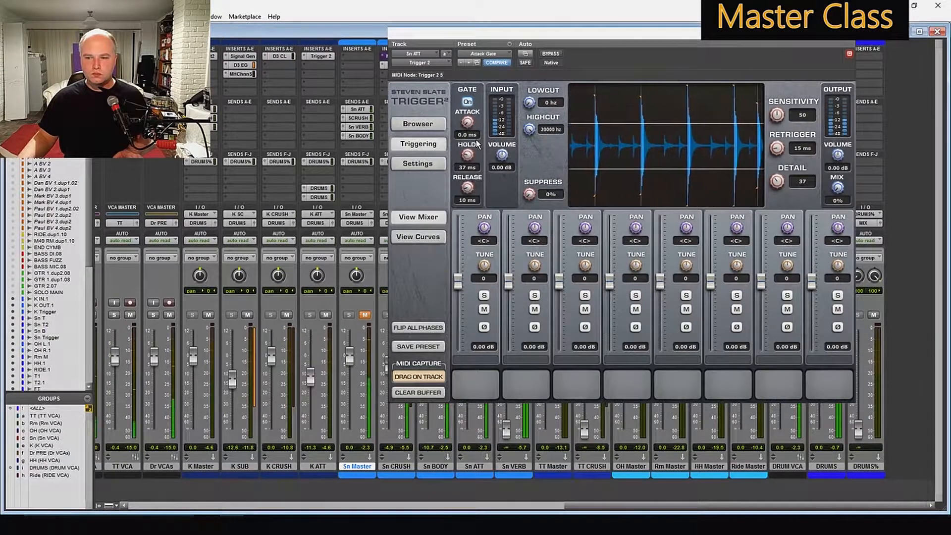
left_click_drag(469, 190, 471, 193)
left_click_drag(469, 192, 472, 165)
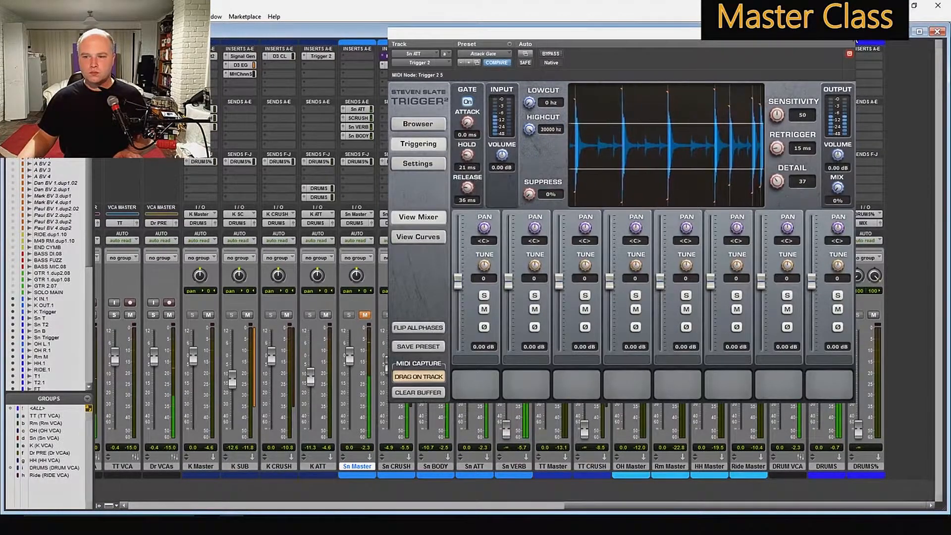
left_click(847, 32)
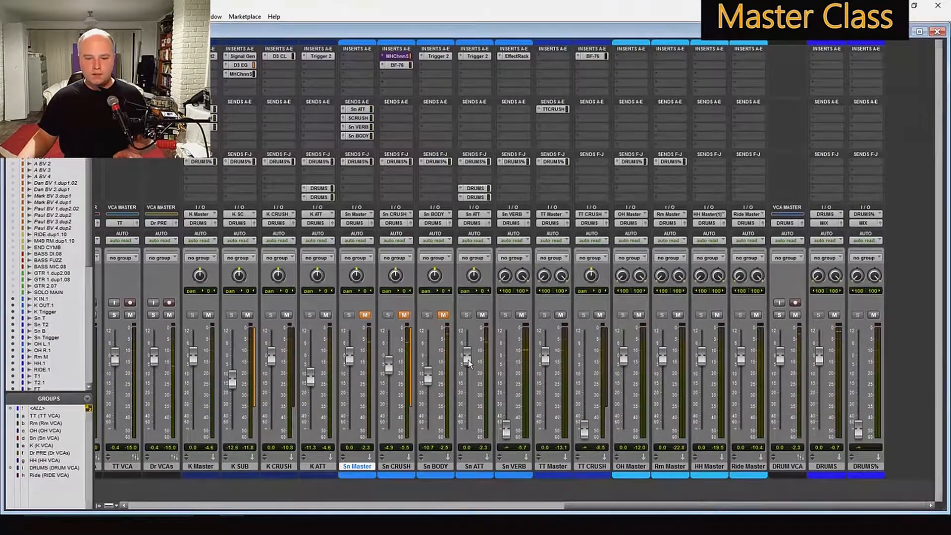
- Blend Sn ATT in from silence at -13.7 dB, comparing it muted, and raise Sn BODY to -7.3 dB with all snare channels unmuted
left_click_drag(467, 357, 454, 485)
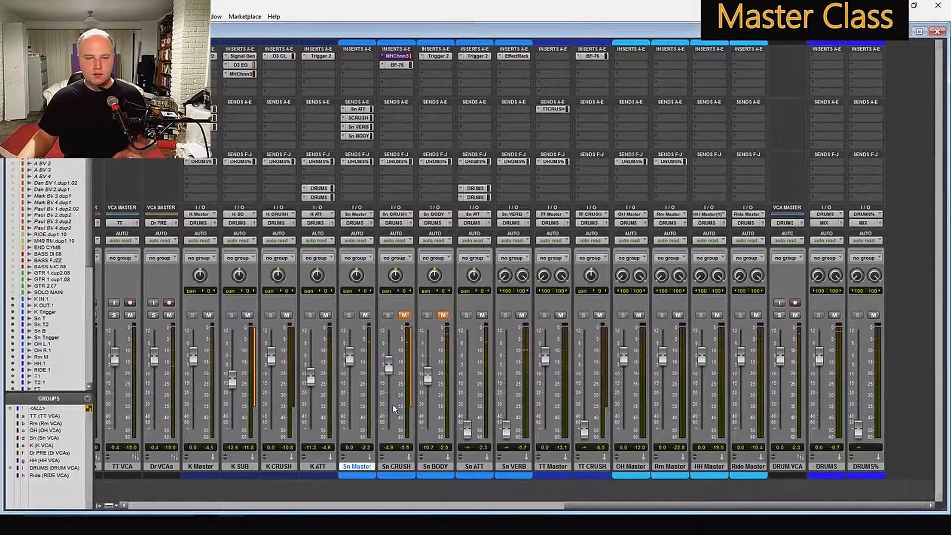
left_click_drag(467, 425, 473, 381)
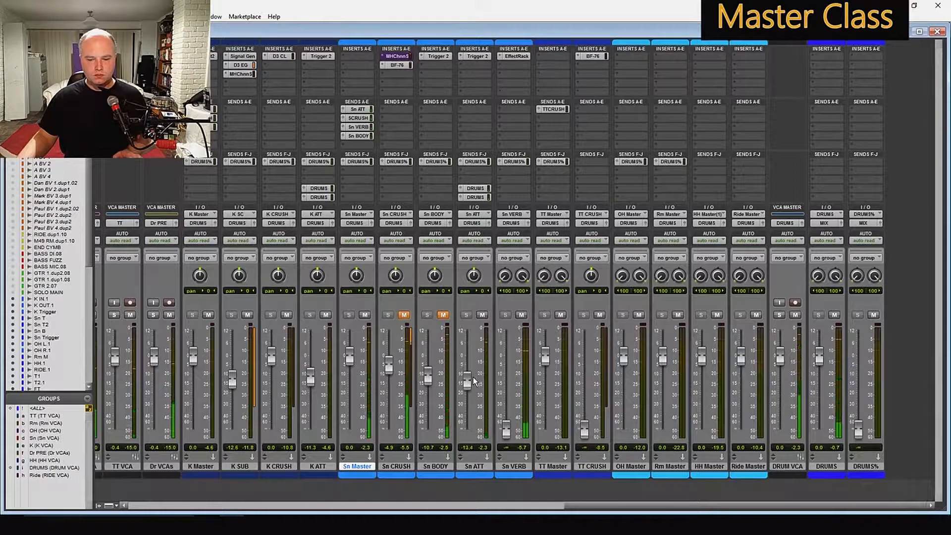
left_click(482, 315)
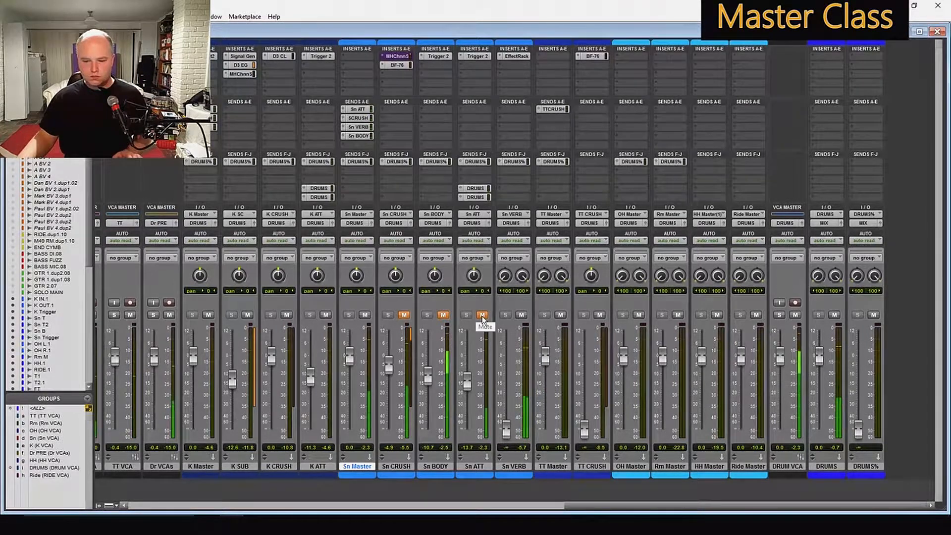
left_click(482, 316)
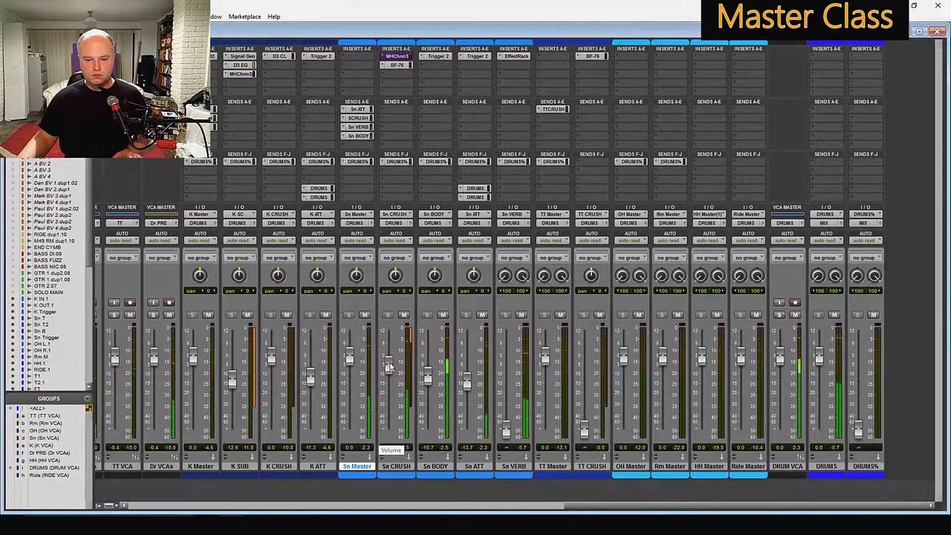
left_click_drag(427, 375, 429, 369)
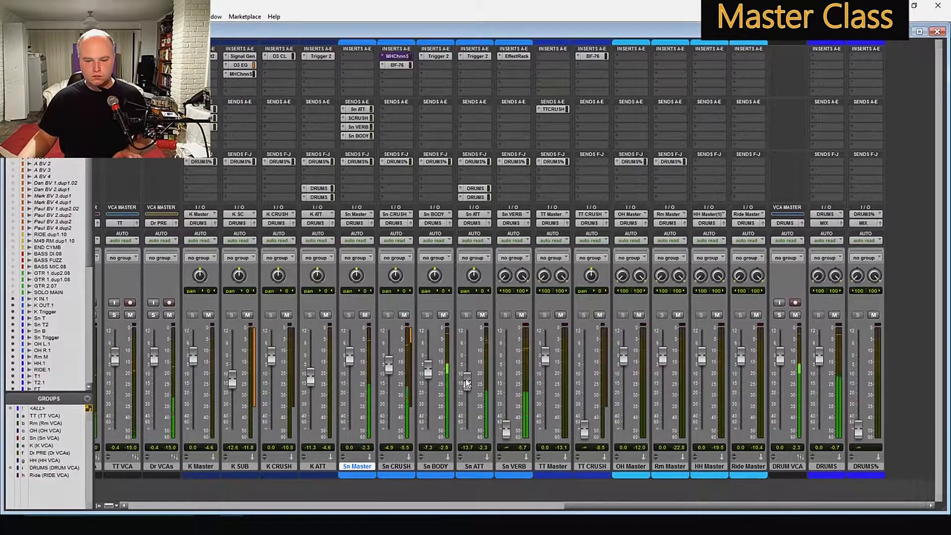
- Rebalance the snare microphone tracks: Sn T2 at +4.0 dB, Sn T at +4.8 dB and Sn B at -0.4 dB
left_click_drag(486, 506, 245, 505)
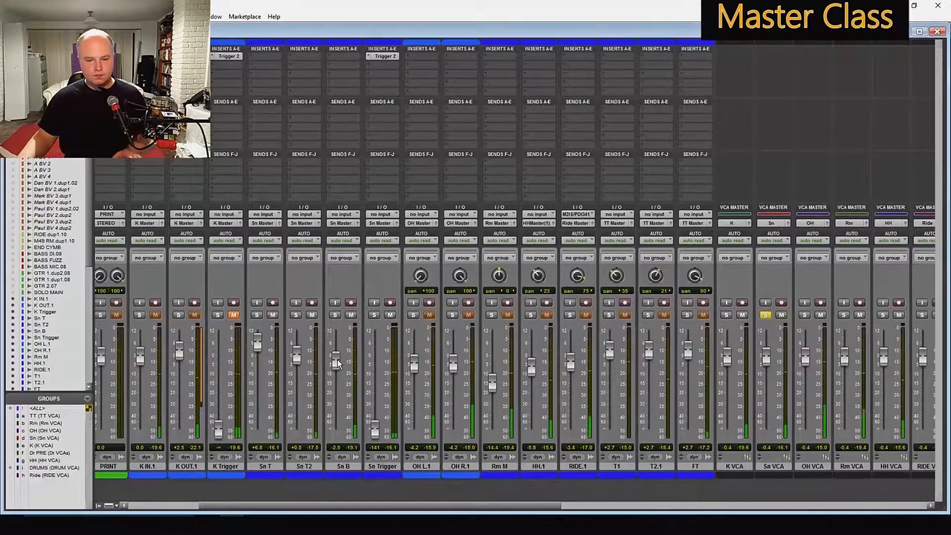
left_click_drag(337, 364, 299, 346)
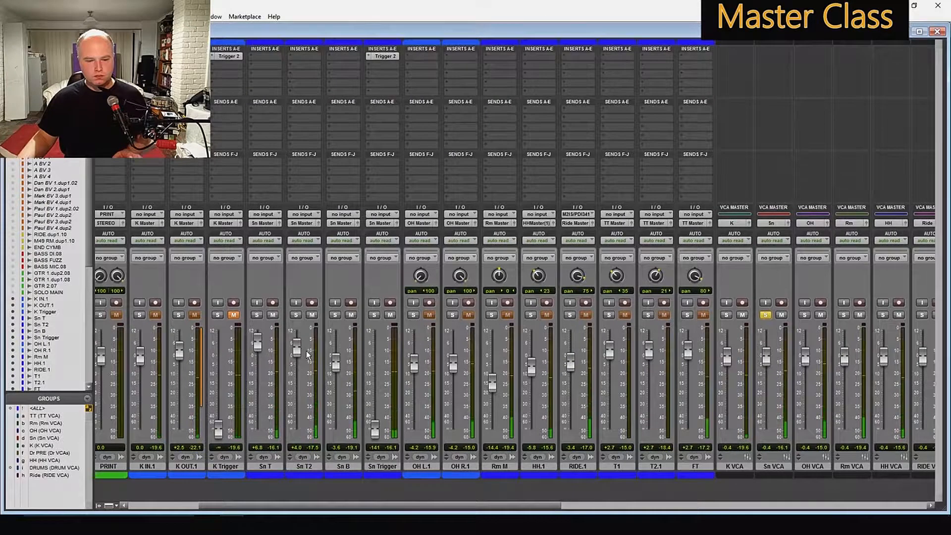
left_click_drag(255, 343, 258, 347)
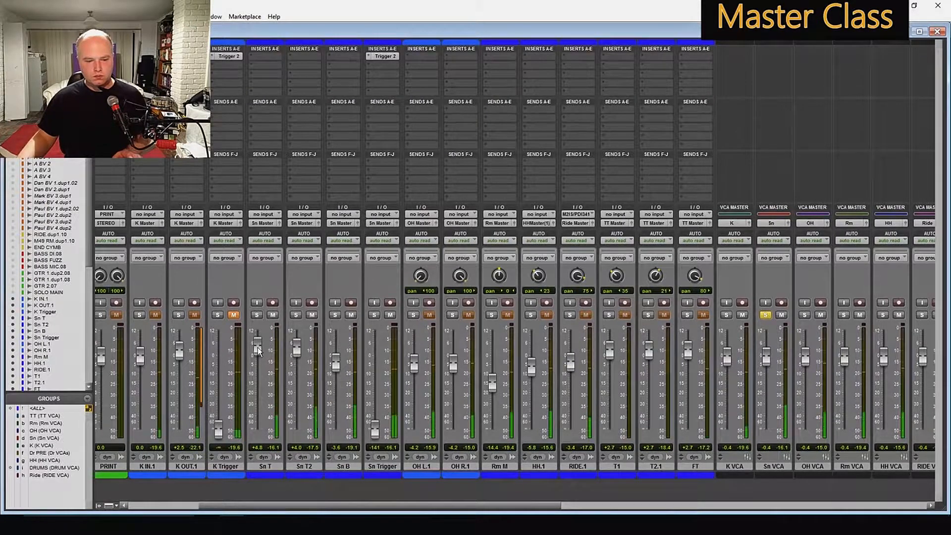
left_click_drag(334, 363, 337, 356)
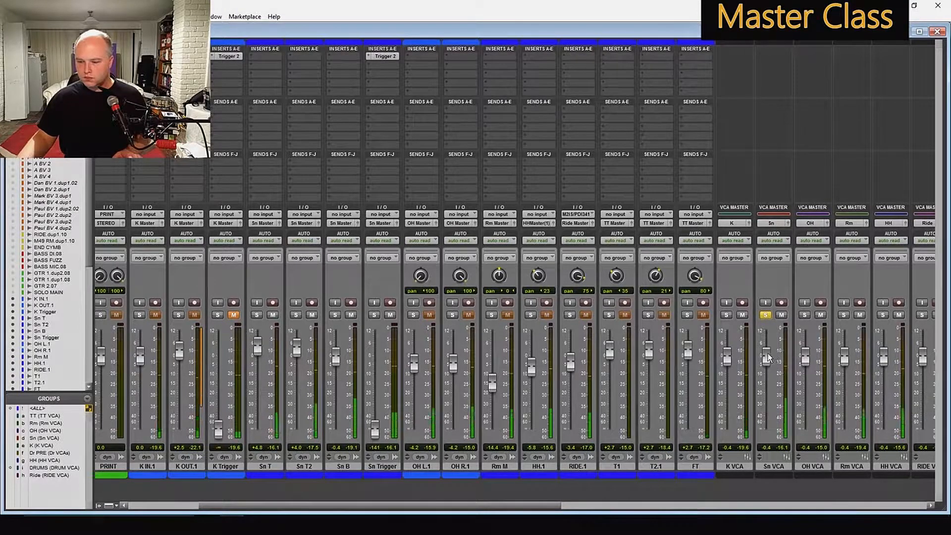
- Lower Sn VCA to -0.9 dB and coalesce its level change into the snare tracks
mouse_move(768, 352)
left_mouse_down()
mouse_move(768, 403)
mouse_move(772, 354)
left_mouse_up()
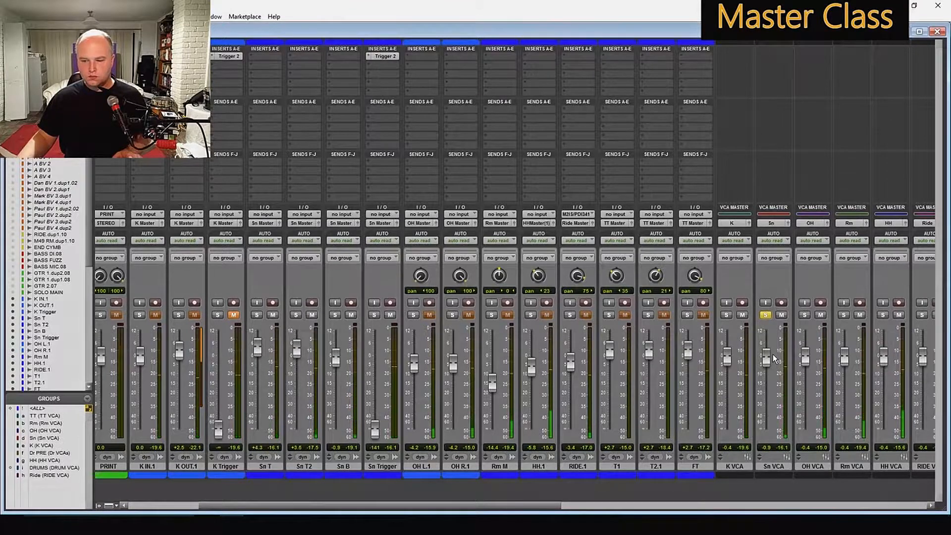
right_click(769, 463)
left_click(803, 419)
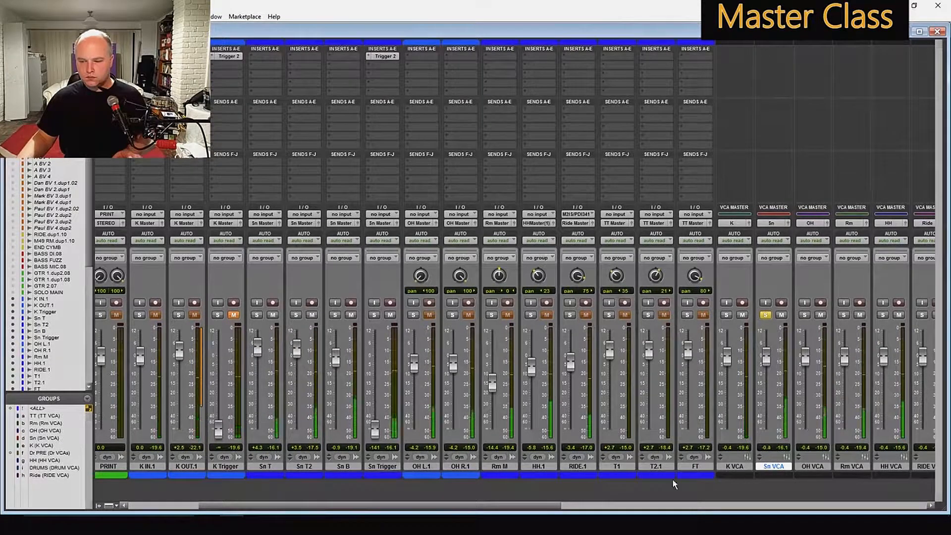
- Lower the Sn BODY channel to -11.0 dB and raise the Sn ATT channel to -8.9 dB
left_click_drag(550, 505, 858, 513)
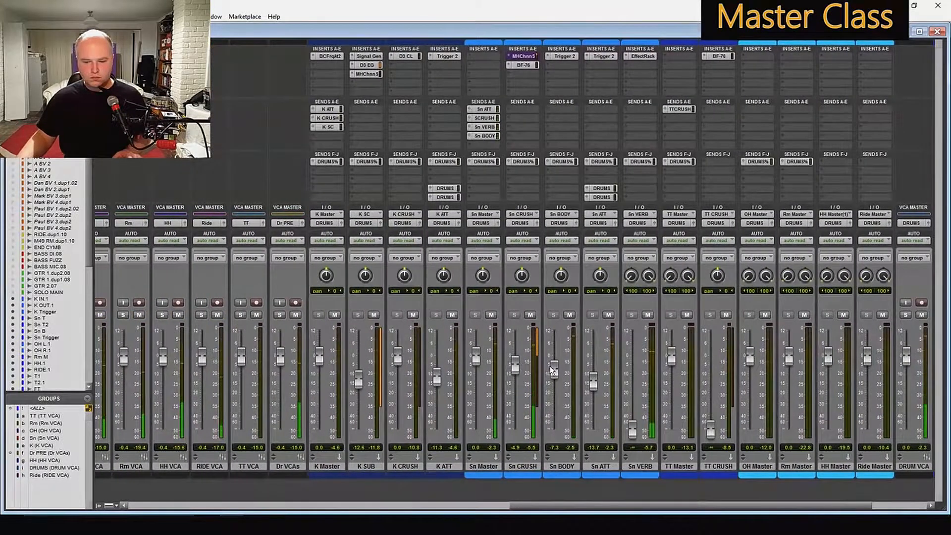
left_click_drag(551, 367, 594, 374)
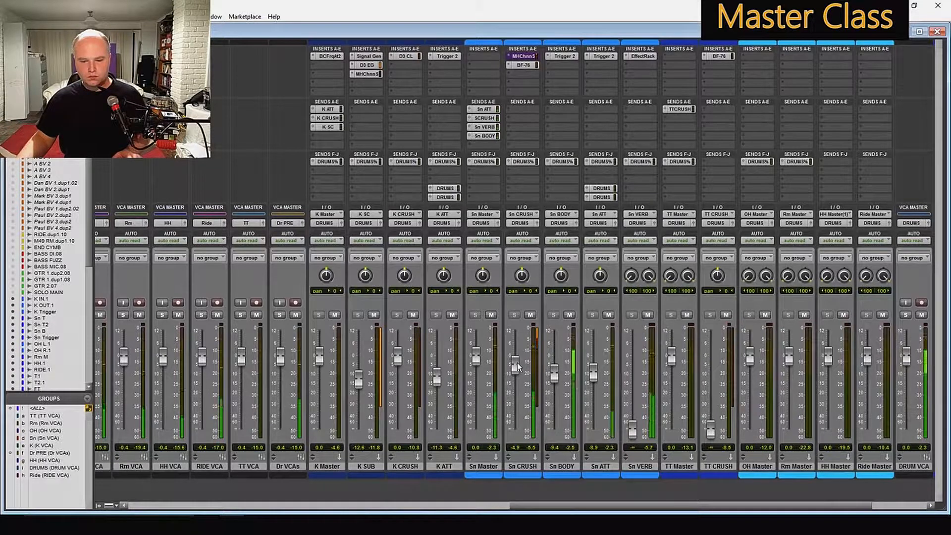
left_click_drag(553, 374, 554, 376)
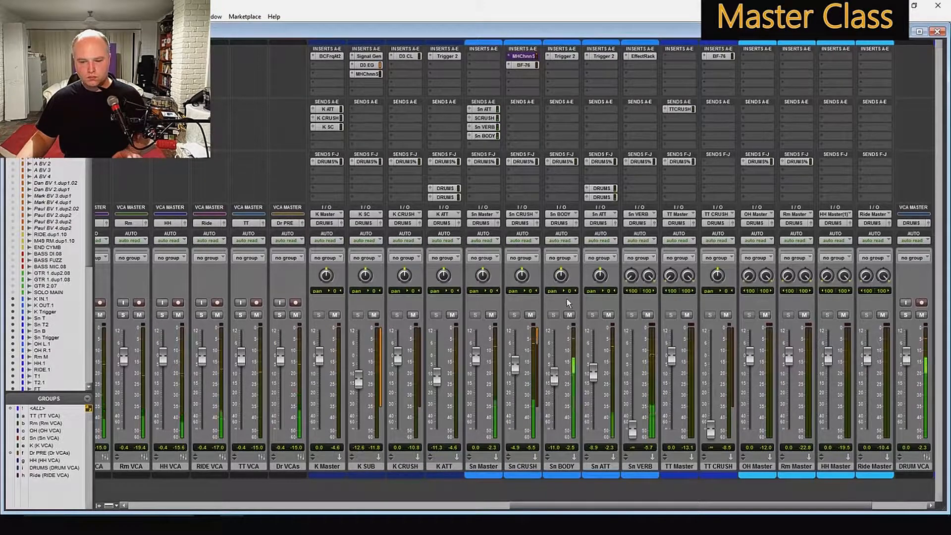
- Compare the snare with and without its parallel layers by muting and unmuting Sn CRUSH, Sn BODY and Sn ATT
left_click(608, 315)
left_click(569, 315)
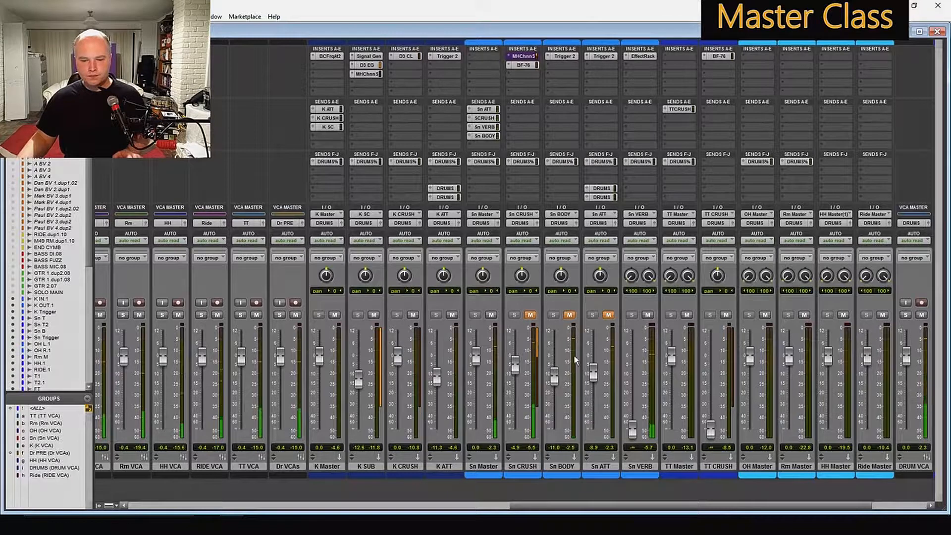
left_click(608, 316)
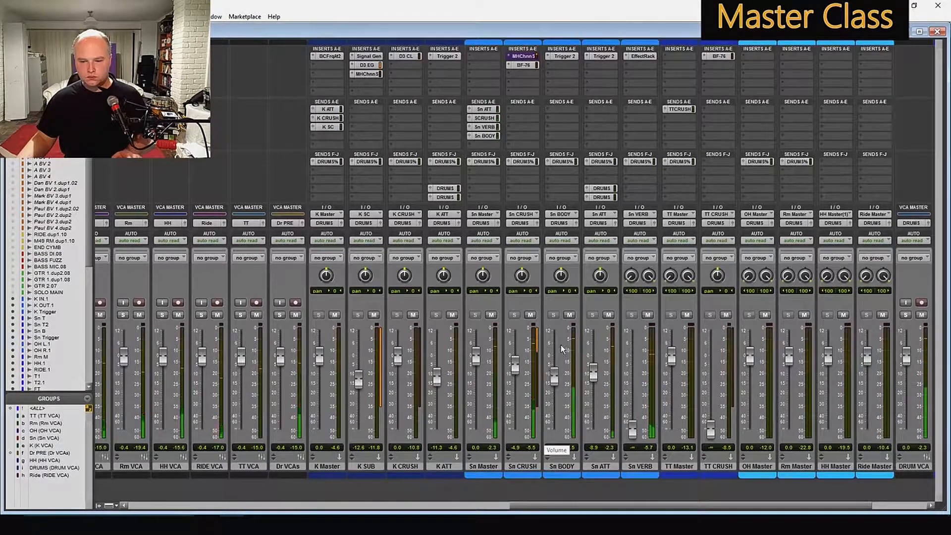
- Shorten the gate release in the ChannelStrip insert on Sn CRUSH to 53.57, and close the plug-in
left_click(522, 56)
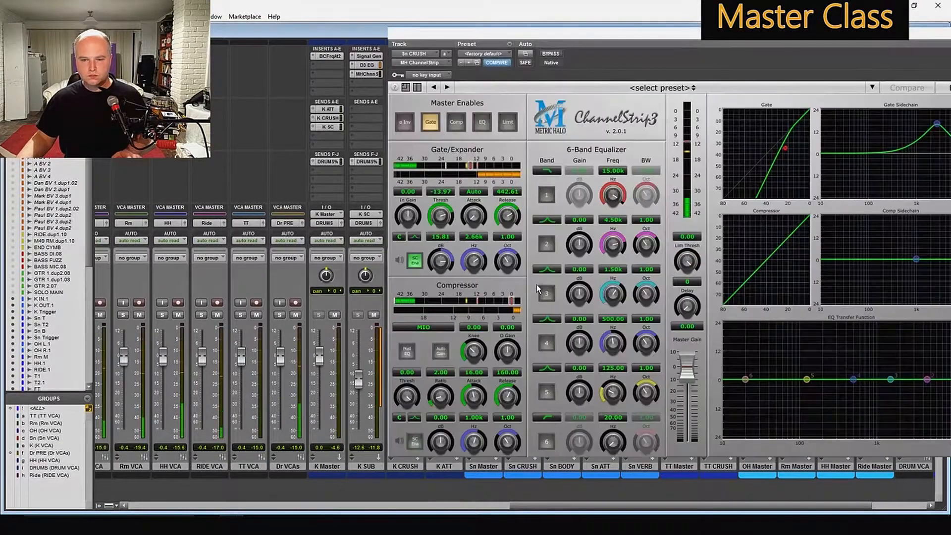
left_click_drag(506, 216, 508, 245)
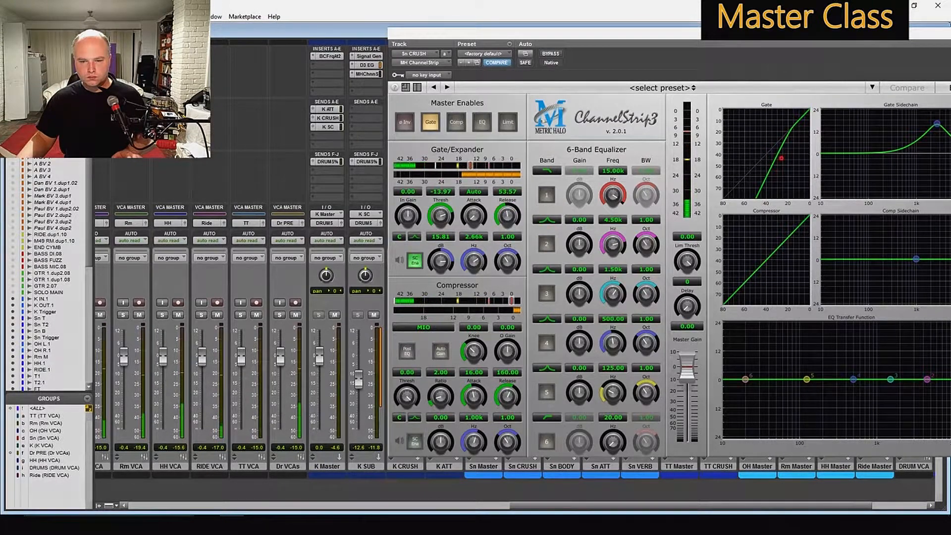
left_click_drag(874, 41, 733, 42)
left_click(743, 32)
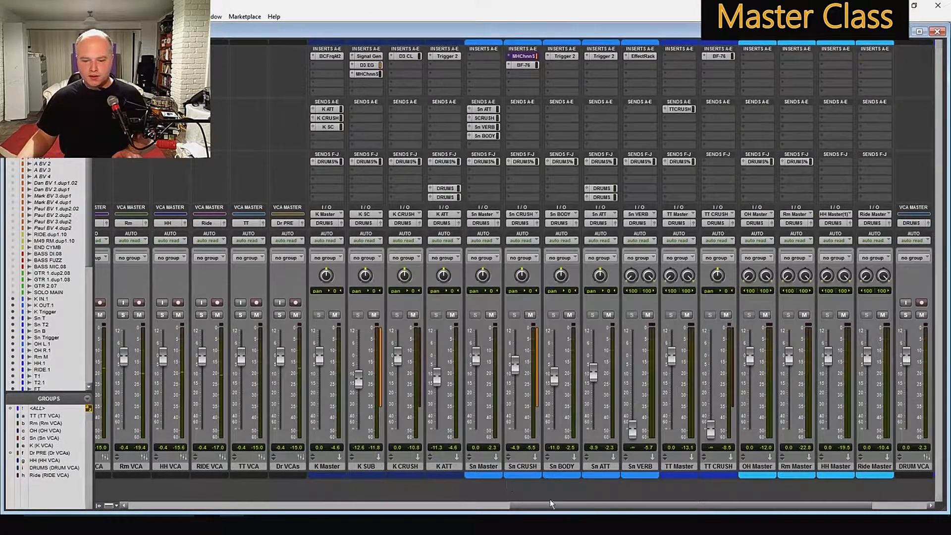
- Rebalance the snare layers by setting Sn ATT to -9.7 dB and Sn BODY to -8.1 dB
left_click_drag(549, 503, 436, 503)
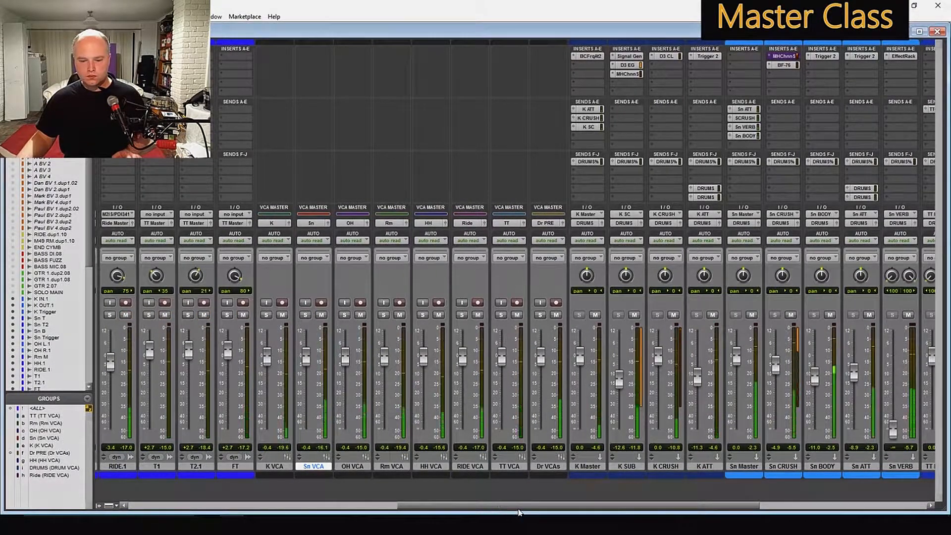
left_click_drag(528, 504, 684, 504)
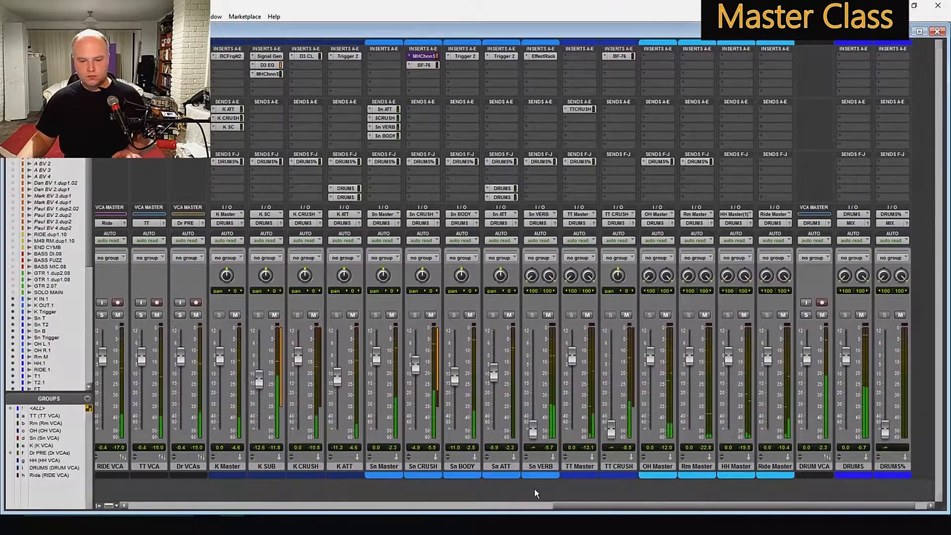
left_click_drag(631, 505, 550, 491)
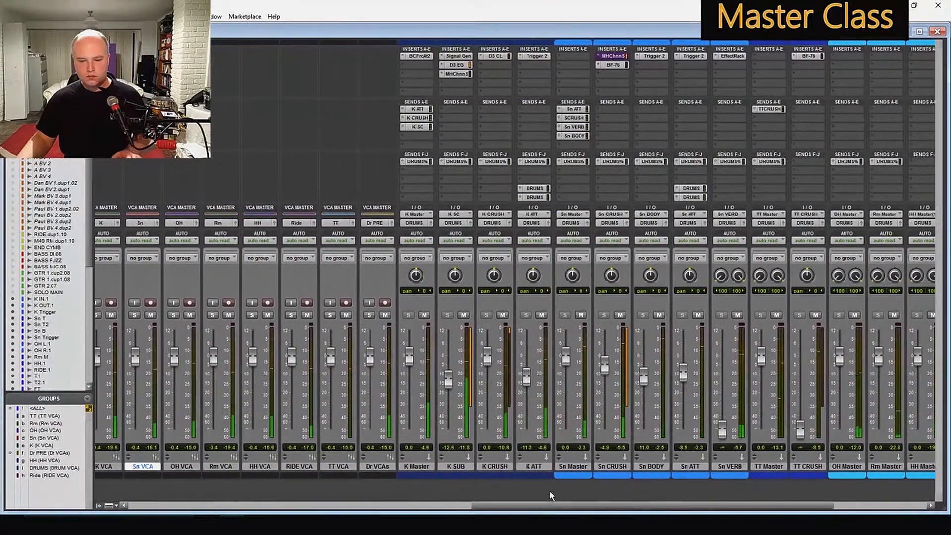
left_click_drag(682, 372, 649, 369)
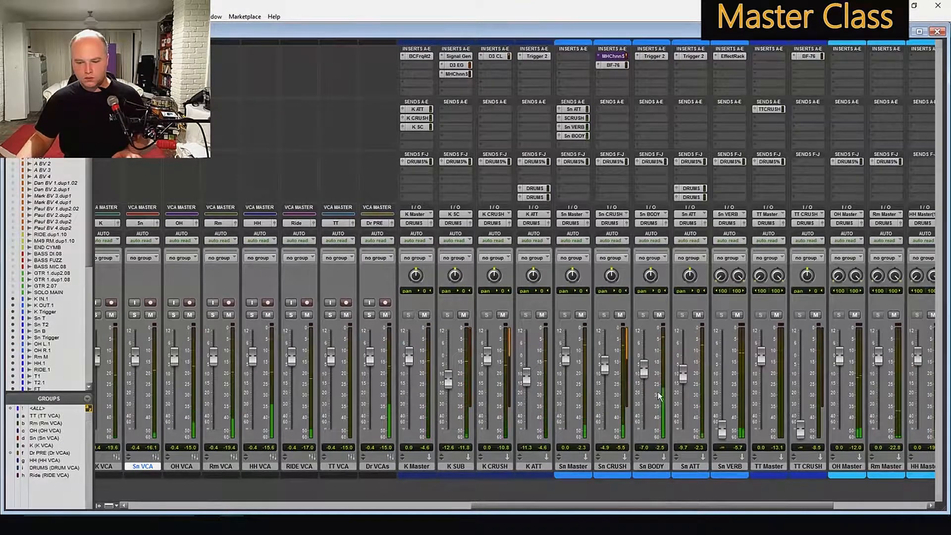
left_click_drag(642, 368, 644, 370)
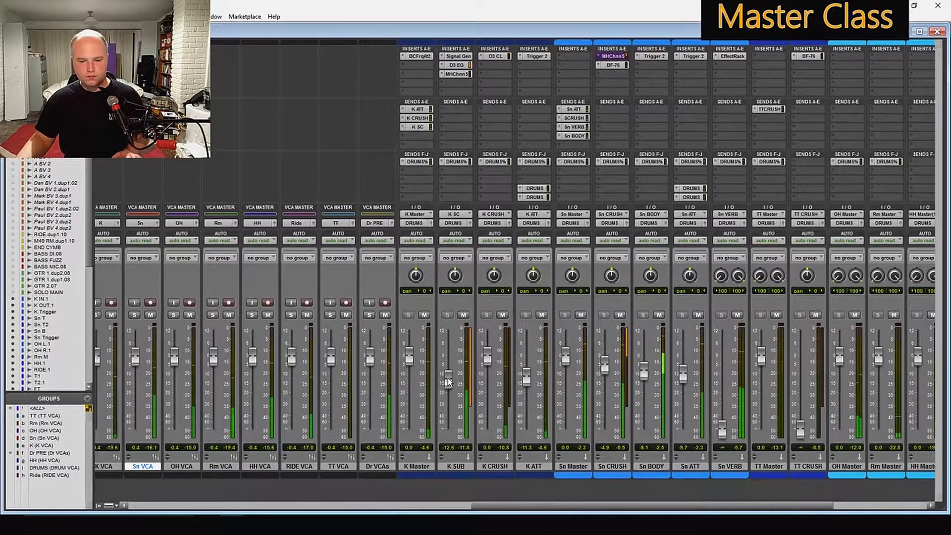
- Set the parallel channel levels to -10.5 dB for K SUB, -3.3 dB for K CRUSH and -7.8 dB for Sn CRUSH
left_click_drag(447, 377, 448, 373)
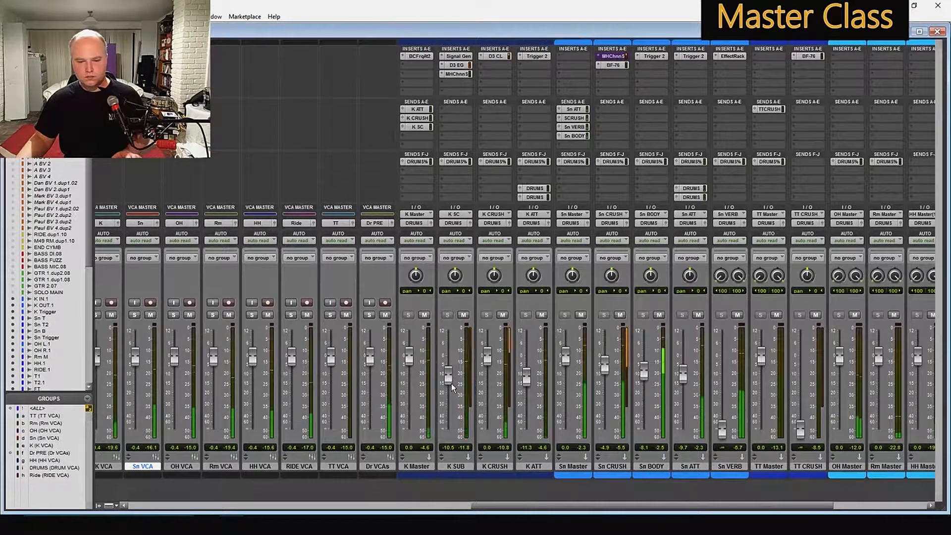
left_click_drag(488, 355, 489, 361)
left_click_drag(606, 366, 607, 369)
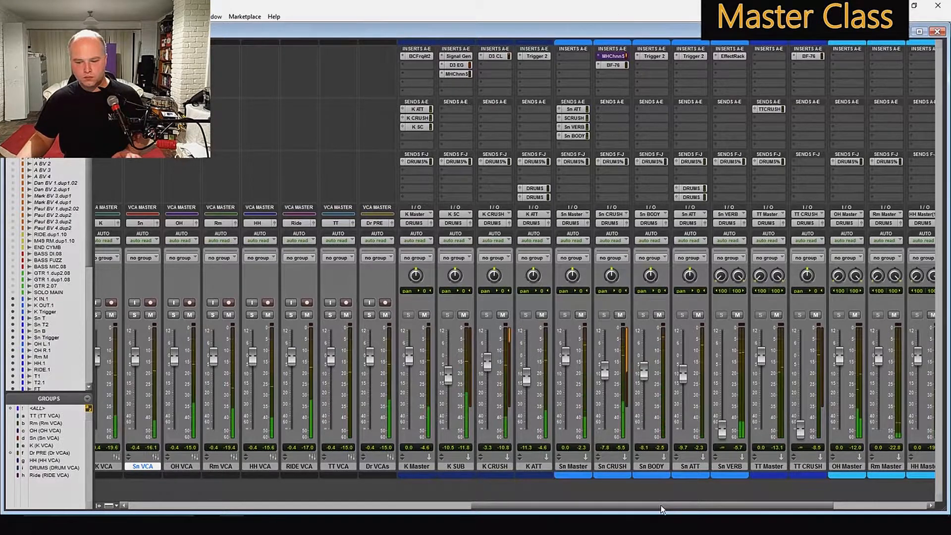
- Raise the HH.1 hi-hat track to -3.3 dB and pan it 40 to the left
left_click_drag(661, 505, 411, 496)
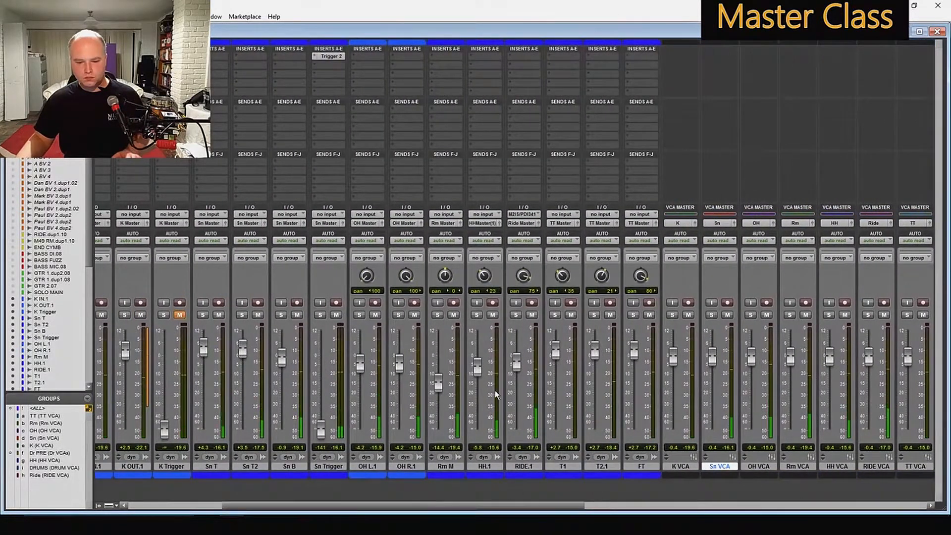
left_click_drag(477, 367, 481, 360)
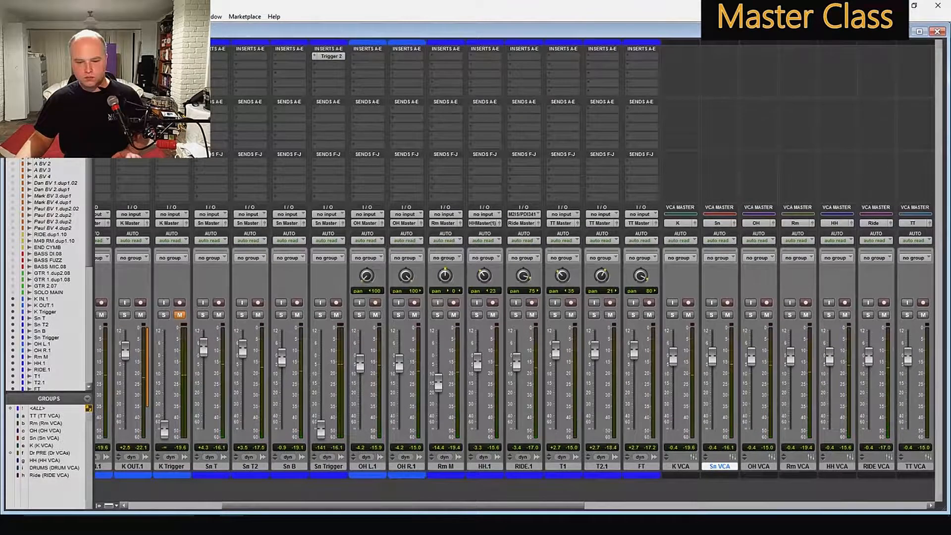
mouse_move(501, 505)
left_mouse_down()
mouse_move(835, 512)
mouse_move(496, 511)
left_mouse_up()
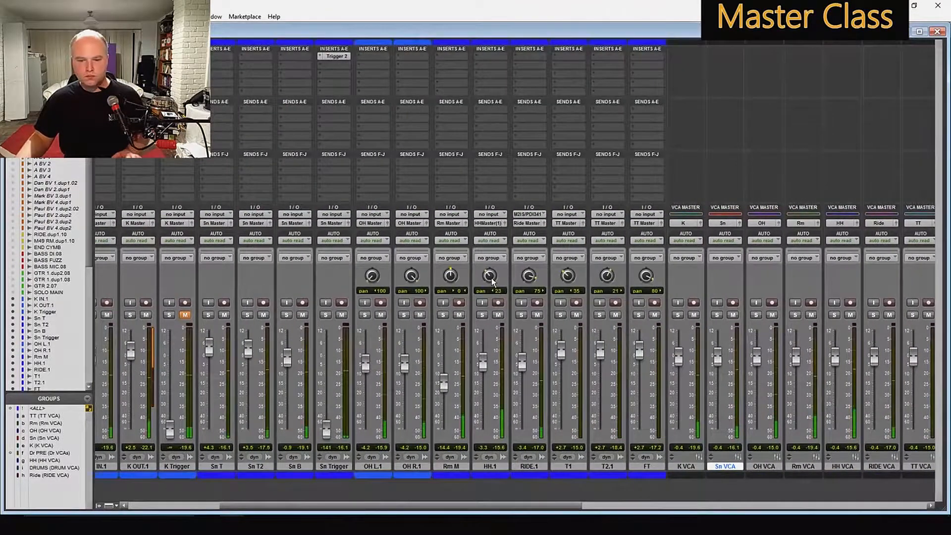
mouse_move(492, 282)
left_mouse_down()
mouse_move(499, 335)
mouse_move(492, 277)
left_mouse_up()
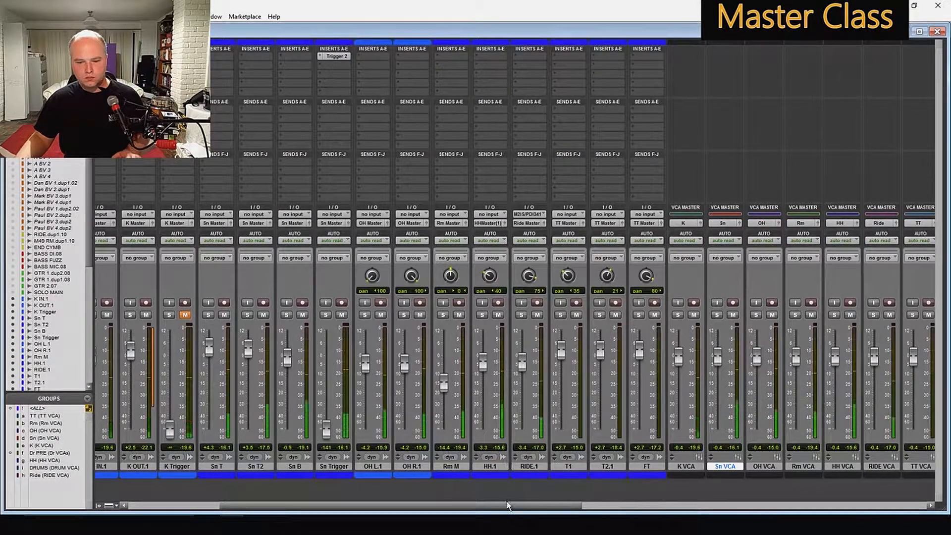
- Raise the OH VCA to +2.8 dB and lower the RIDE VCA to -2.2 dB
left_click_drag(507, 505, 669, 512)
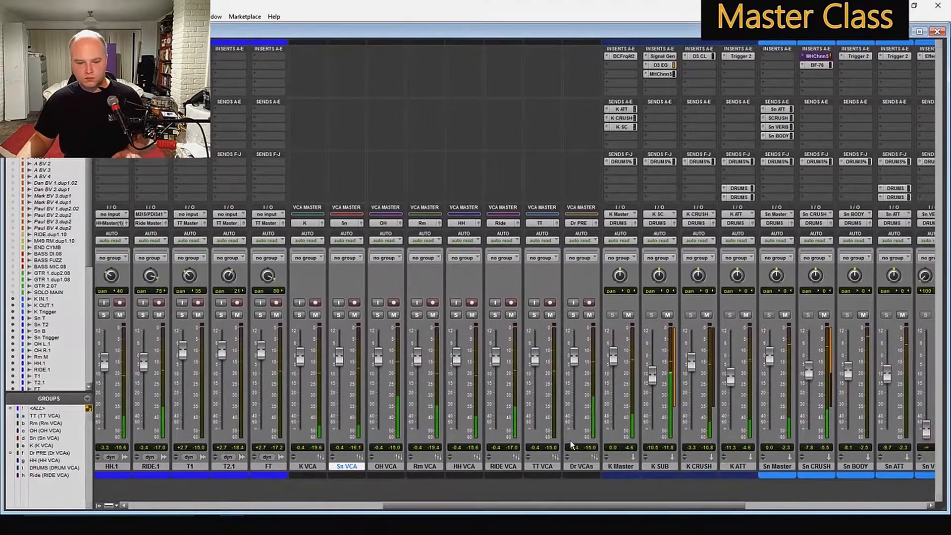
left_click_drag(378, 355, 378, 346)
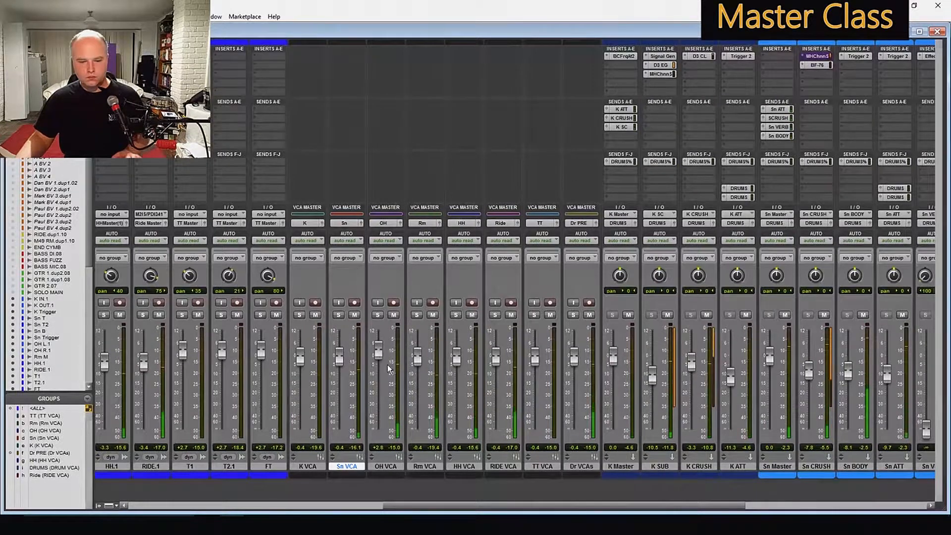
left_click_drag(495, 355, 497, 363)
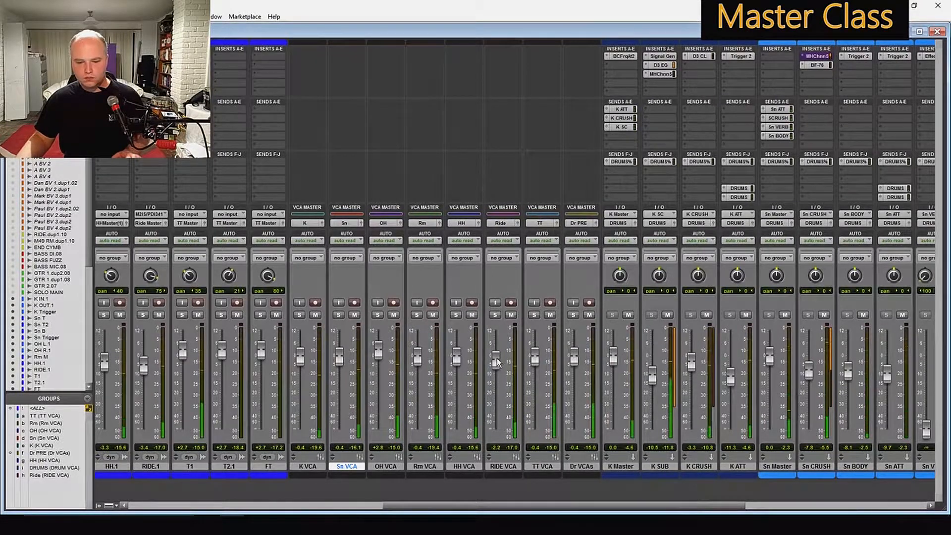
- Coalesce the RIDE VCA and OH VCA masters so their level changes are written to the member tracks
right_click(356, 468)
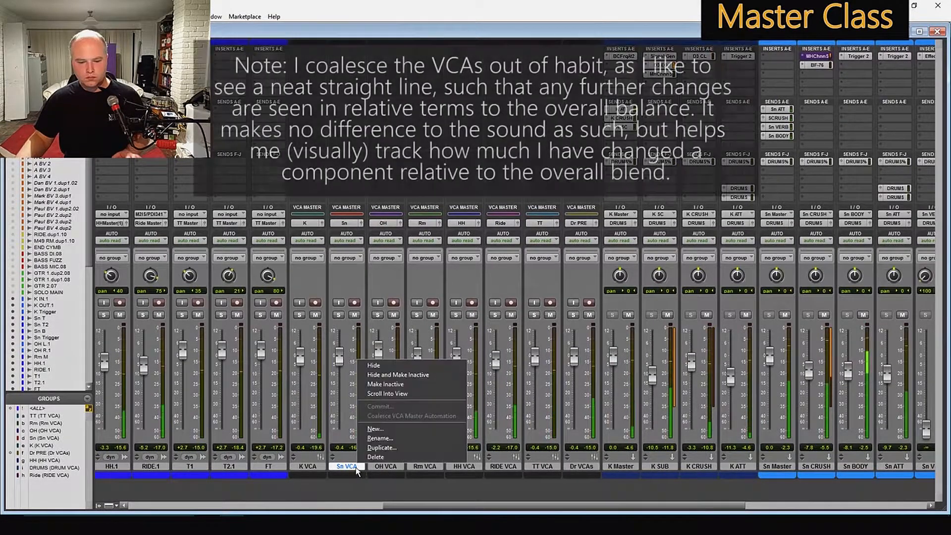
left_click(531, 467)
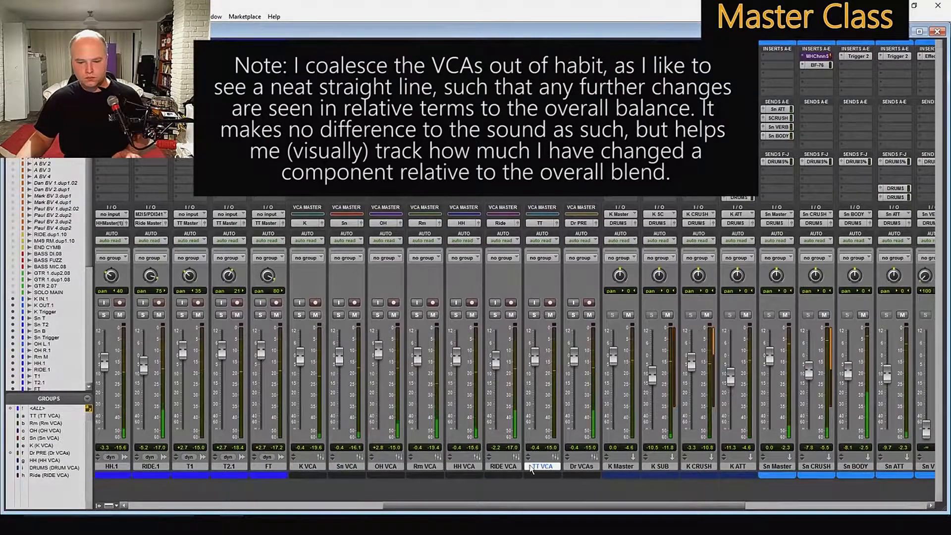
right_click(491, 466)
left_click(514, 419)
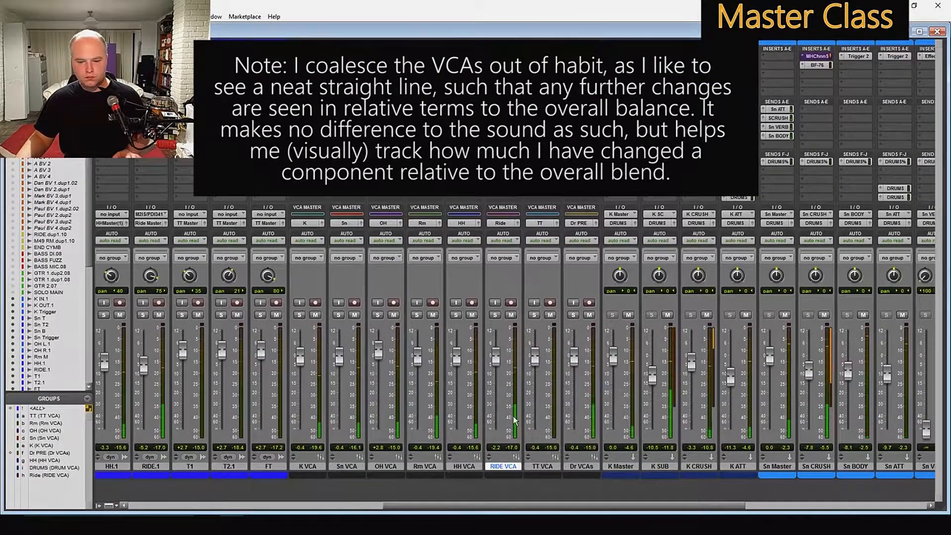
right_click(386, 466)
left_click(415, 414)
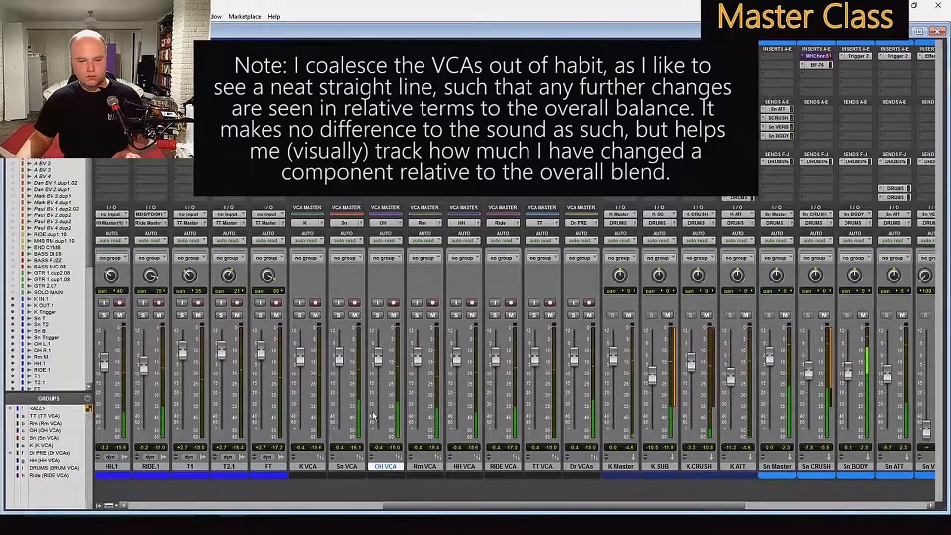
- Mute the parallel snare and kick channels (Sn ATT, Sn BODY, Sn CRUSH, K ATT, K CRUSH, K SUB) to hear the drums without them
left_click_drag(694, 507, 818, 512)
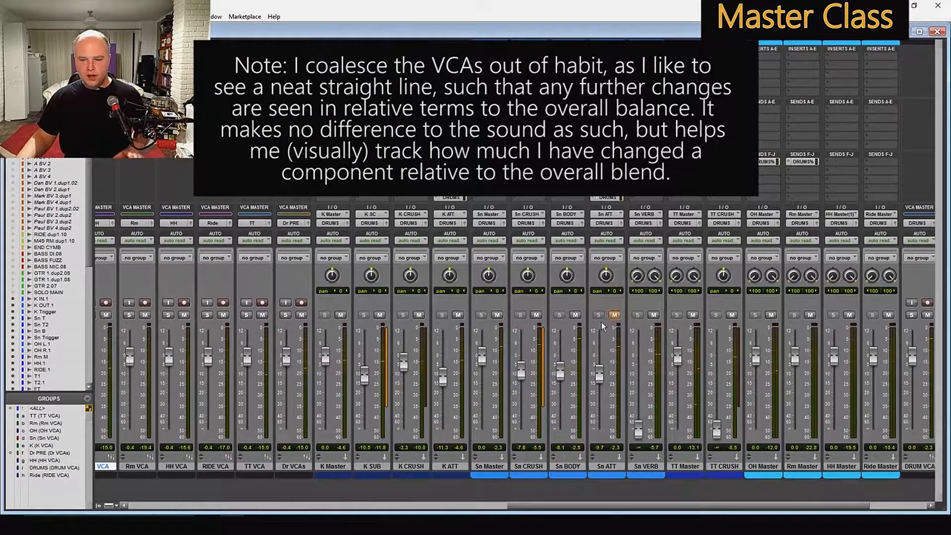
left_click(575, 315)
left_click(535, 315)
left_click(458, 315)
left_click(418, 315)
left_click(379, 315)
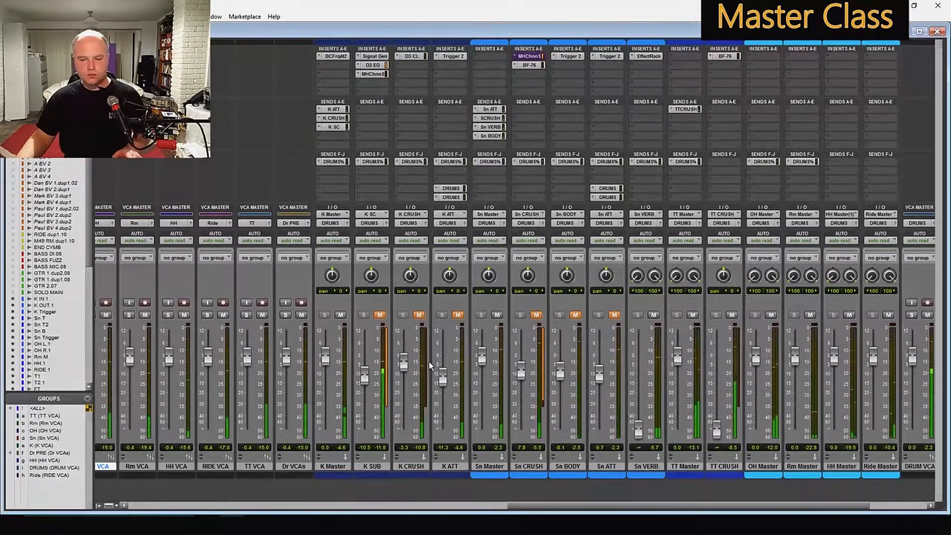
- Unmute all the parallel snare and kick channels and play the drum mix with them back in
left_click(614, 315)
left_click(575, 315)
left_click(536, 315)
left_click(458, 315)
left_click(419, 315)
key("space")
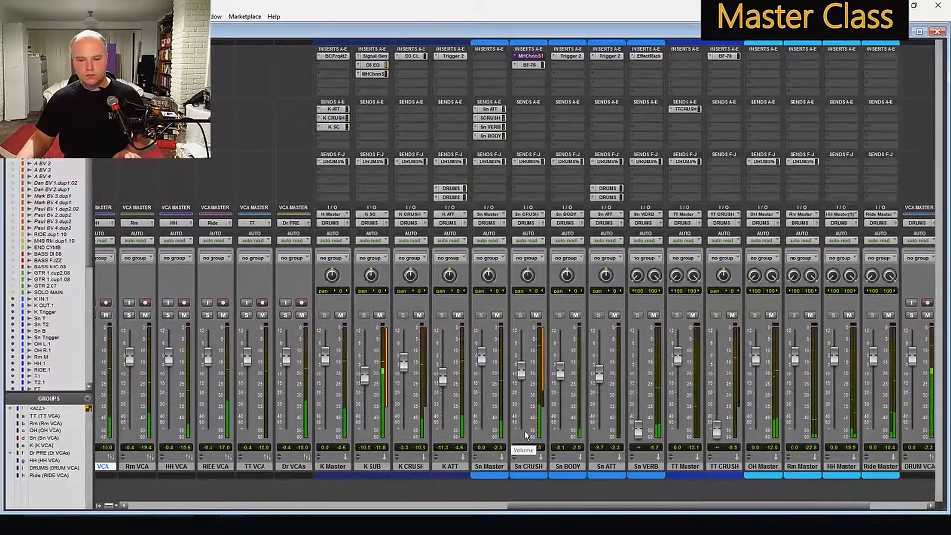
- Mute the parallel kick channels again, followed by the parallel snare channels, to compare the drum sound during playback
left_click(379, 315)
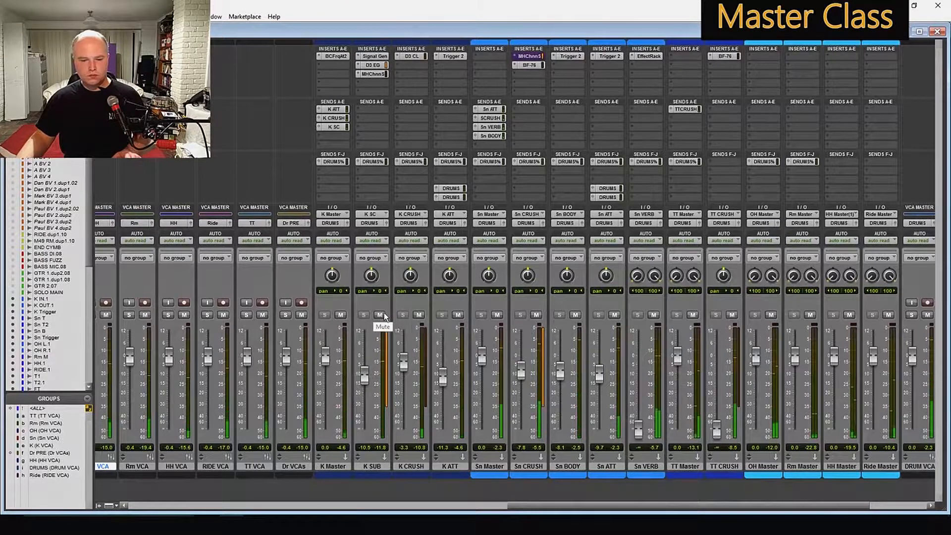
left_click(418, 315)
left_click(457, 315)
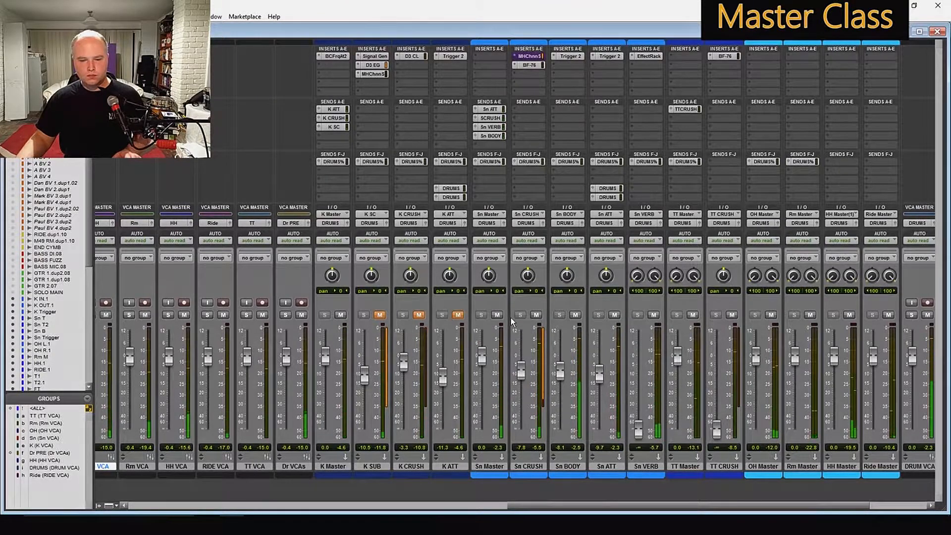
left_click(535, 315)
left_click(575, 315)
left_click(614, 315)
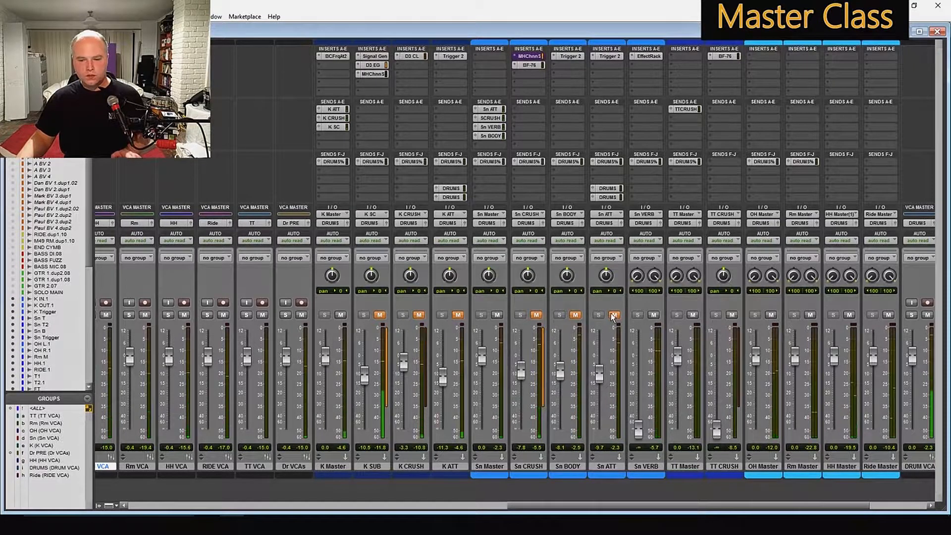
- Restore the full drum blend by unmuting the Sn ATT, Sn BODY, Sn CRUSH, K ATT, K CRUSH and K SUB channels
left_click(574, 314)
left_click(536, 315)
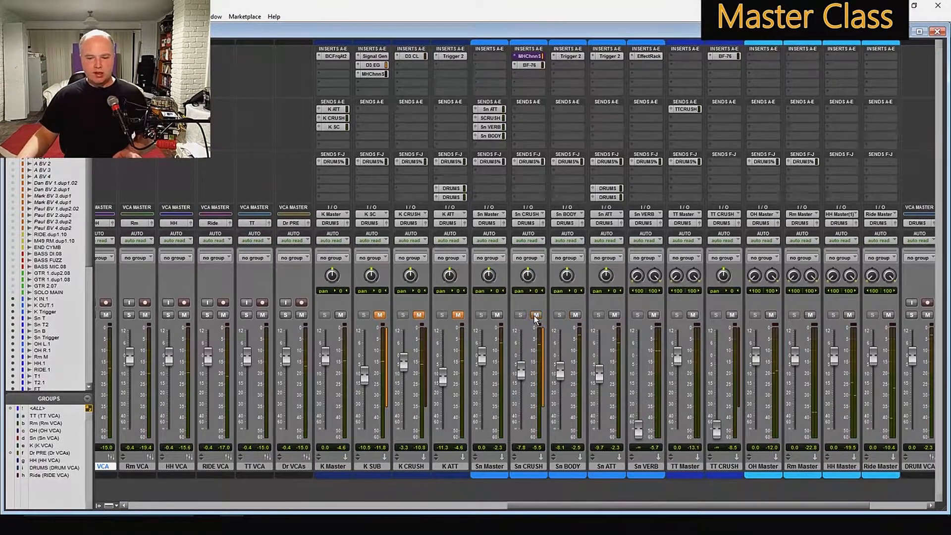
left_click(457, 315)
left_click(380, 315)
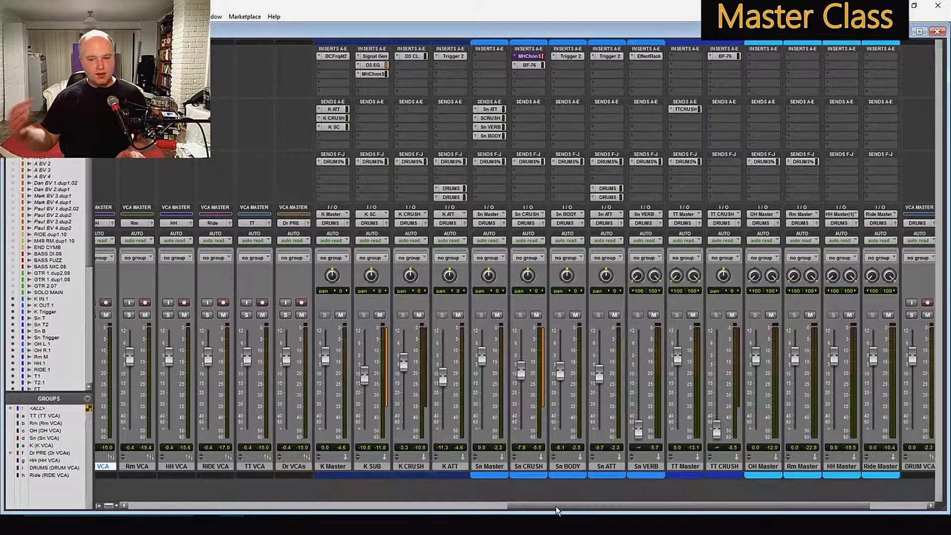
left_click_drag(514, 505, 626, 505)
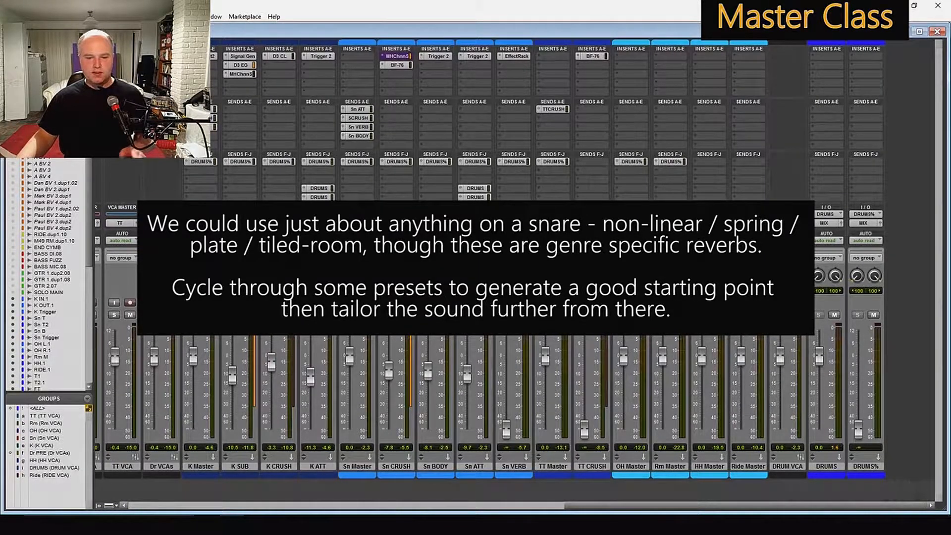
- Mute the Sn ATT, Sn CRUSH and Sn BODY sends on Sn Master, and bring the Sn VERB fader up to +5.5 dB
left_click(360, 135)
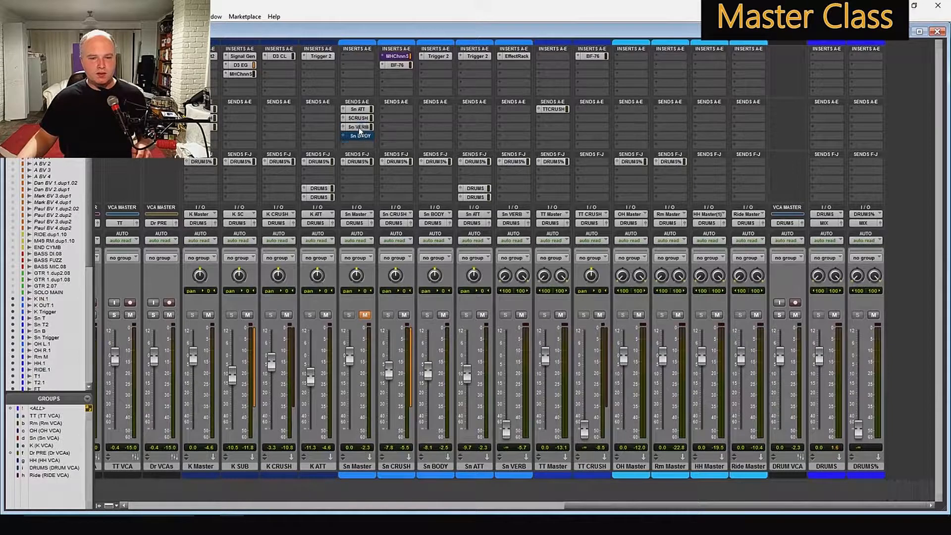
left_click(358, 110)
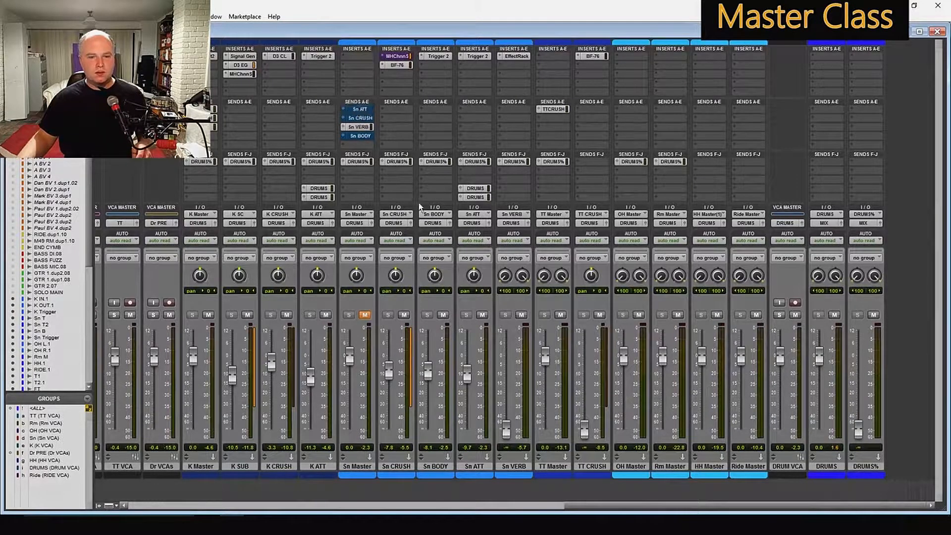
left_click(507, 430, "alt")
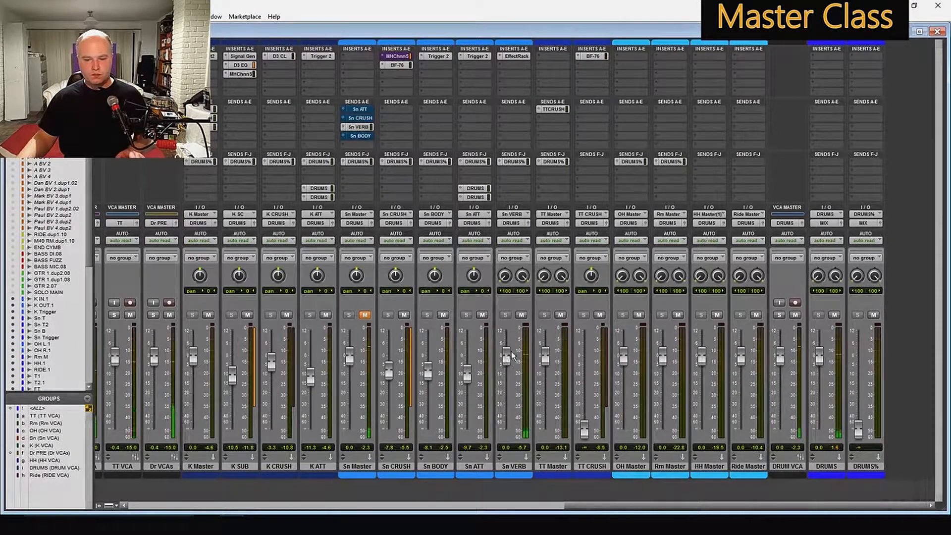
left_click_drag(509, 359, 507, 346)
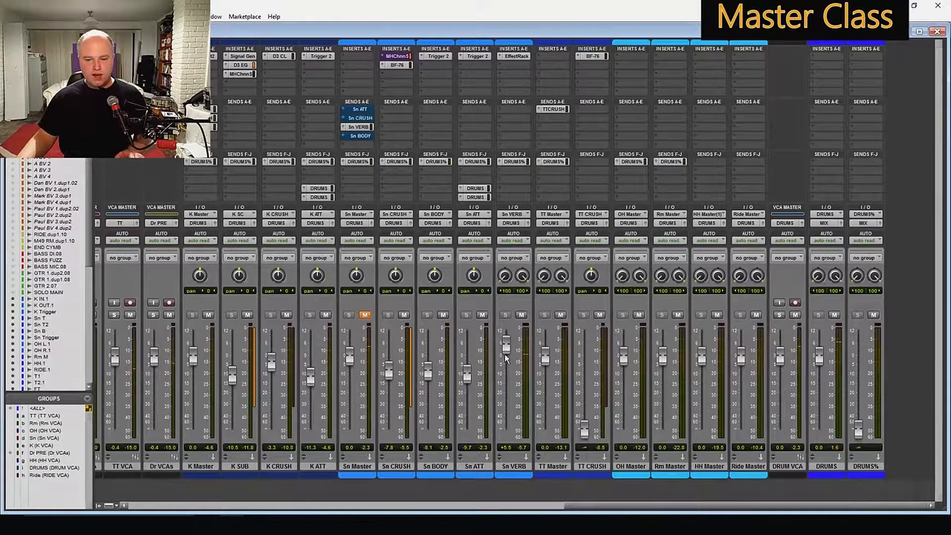
- Unmute the Sn Master channel and audition the snare with Sn VERB muted and back in
left_click(365, 315)
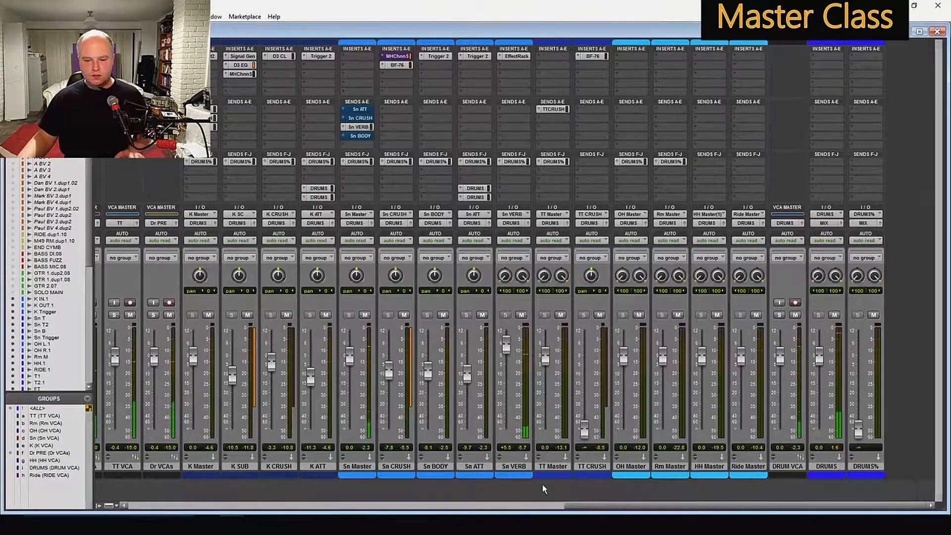
left_click_drag(610, 504, 571, 504)
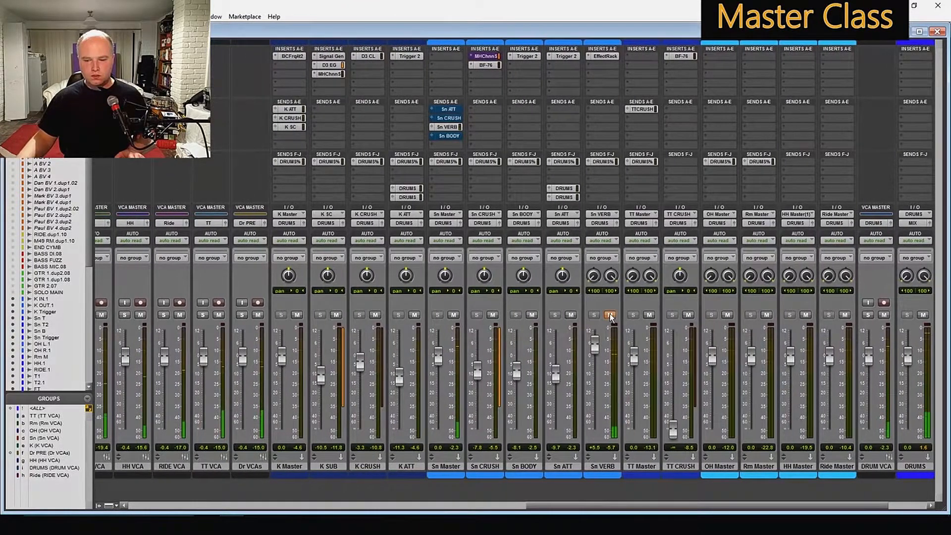
left_click(609, 315)
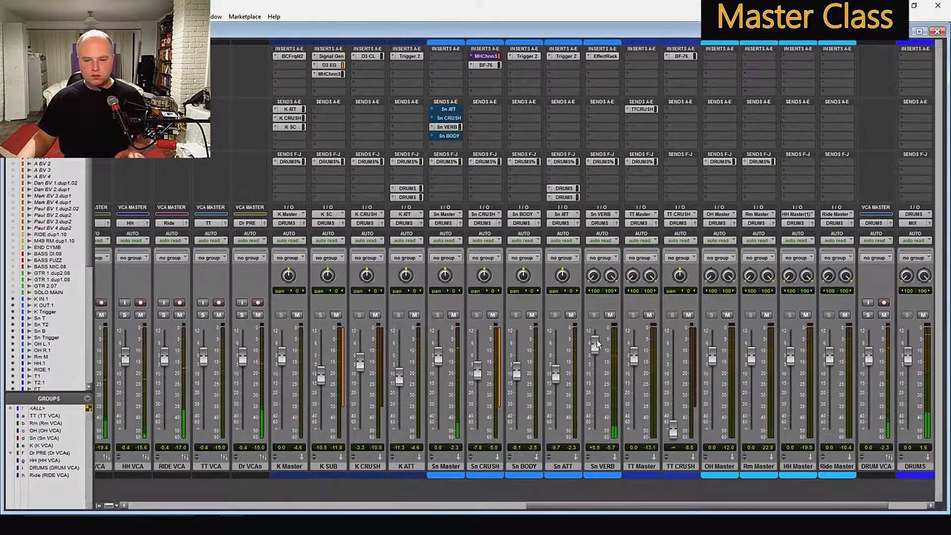
- Lower the Sn VERB fader to -3.6 dB and compare the snare with the reverb muted and unmuted
mouse_move(595, 341)
left_mouse_down()
mouse_move(597, 417)
mouse_move(593, 357)
left_mouse_up()
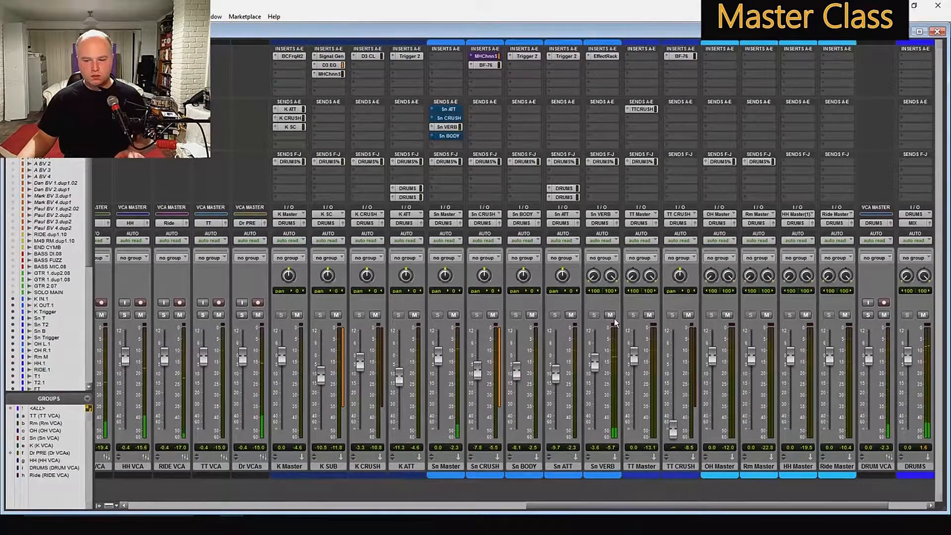
left_click(610, 315)
left_click(611, 315)
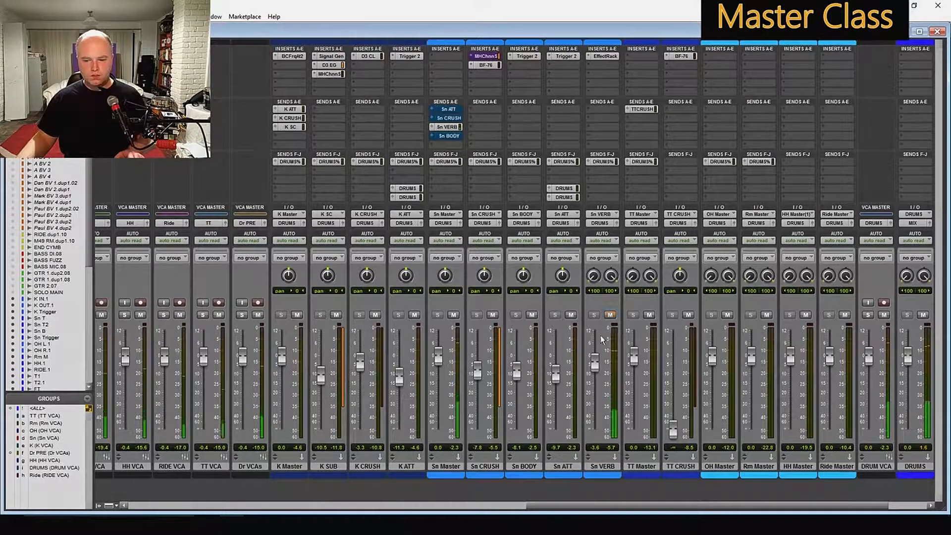
- Take the Sn VCA out of solo and rebalance the kick layers, with K SUB at -11.8 dB and K ATT at -5.4 dB
left_click_drag(618, 506, 483, 505)
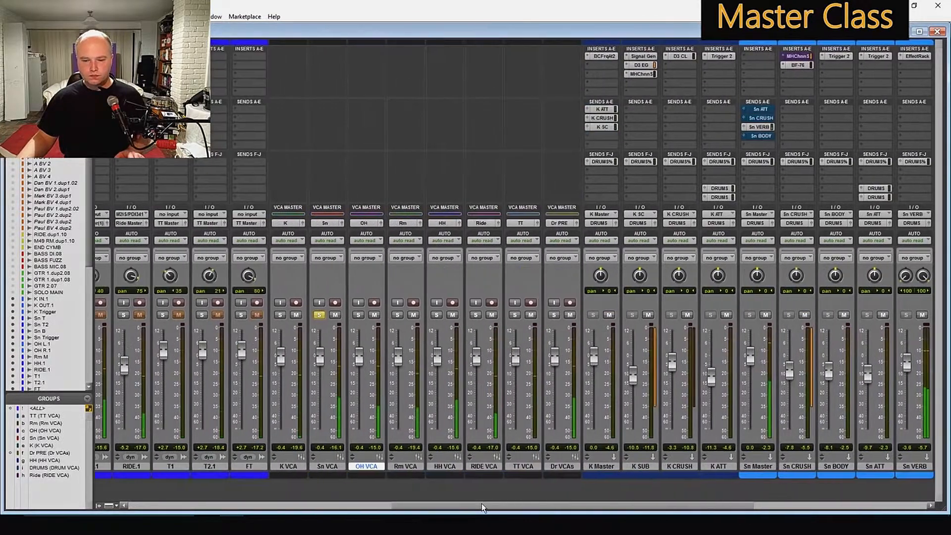
left_click(320, 315)
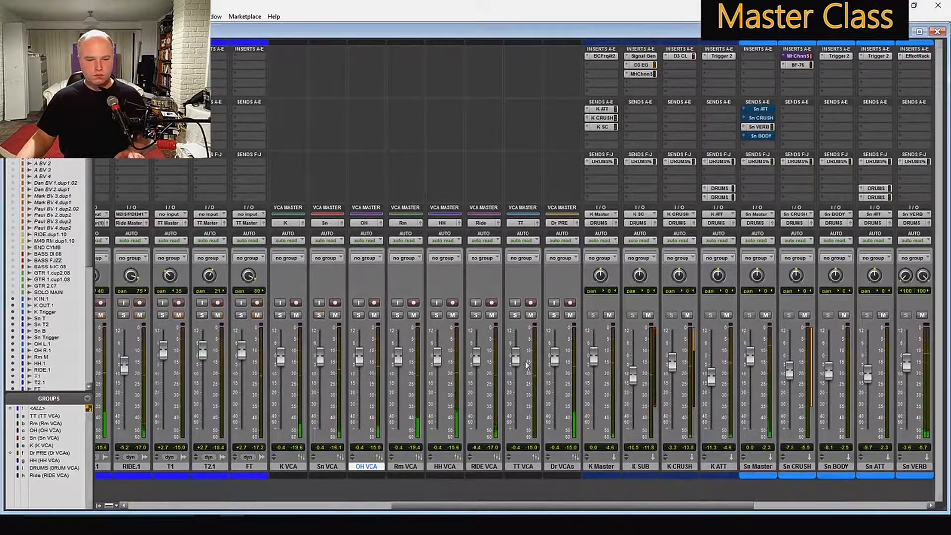
left_click_drag(544, 504, 705, 505)
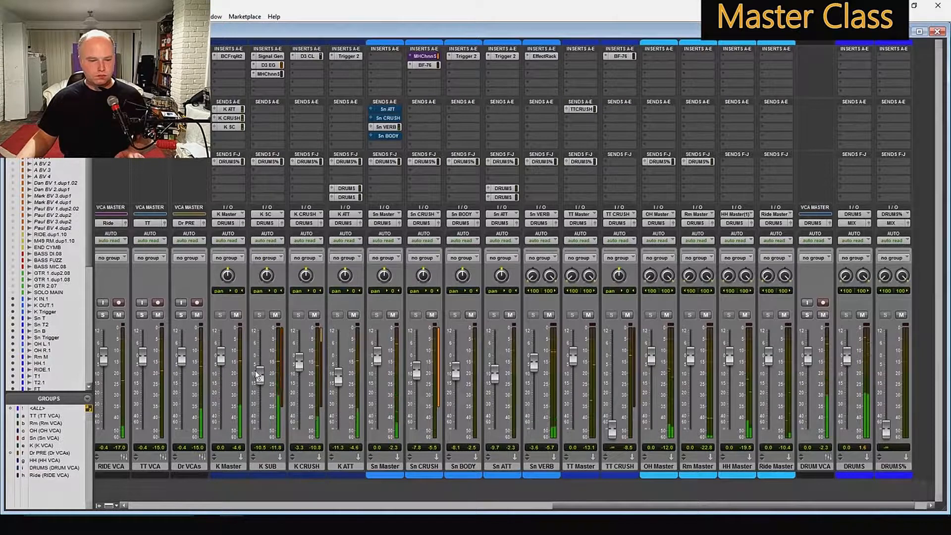
left_click_drag(259, 375, 260, 379)
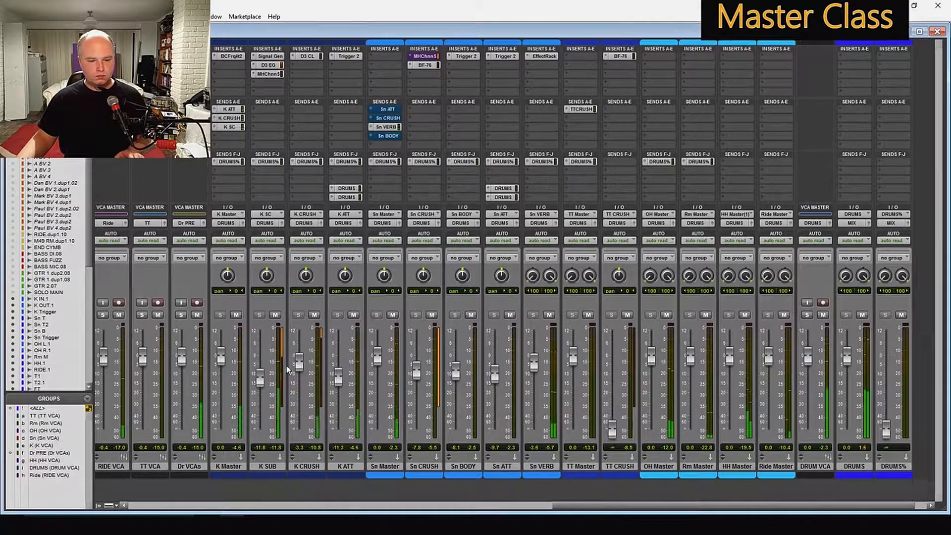
left_click_drag(339, 379, 340, 363)
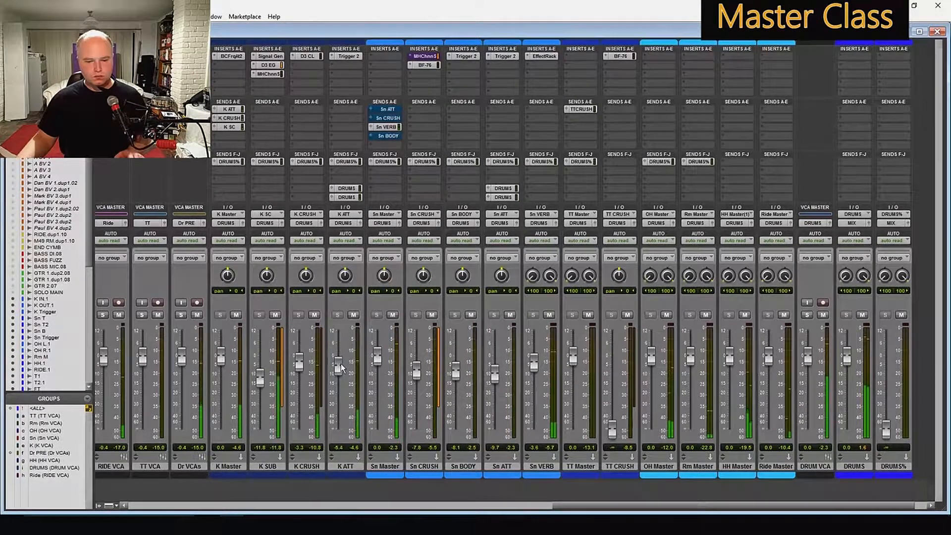
- Unmute the parallel sends on Sn Master and set Sn BODY to -11.3 dB, Sn ATT to -6.2 dB and Sn VERB to +0.2 dB
left_click_drag(494, 374, 497, 362)
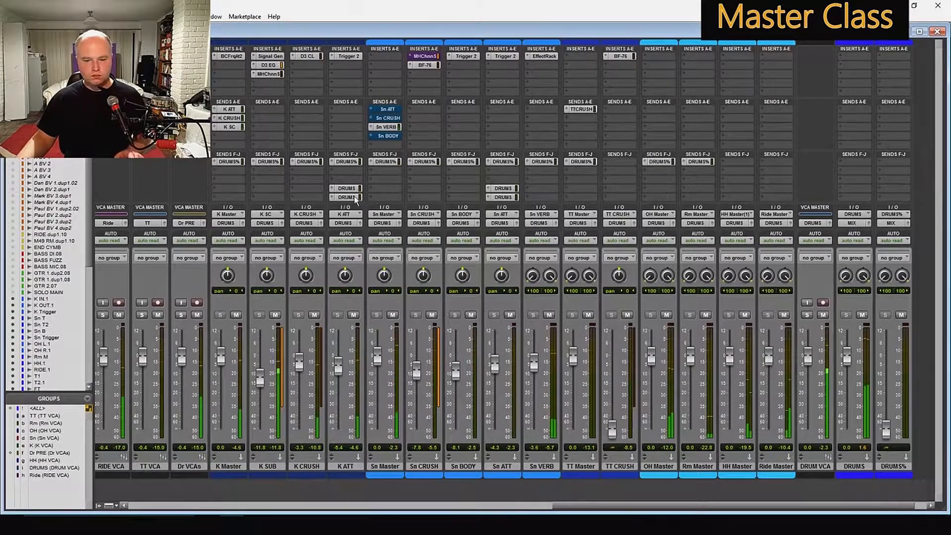
left_click(387, 110)
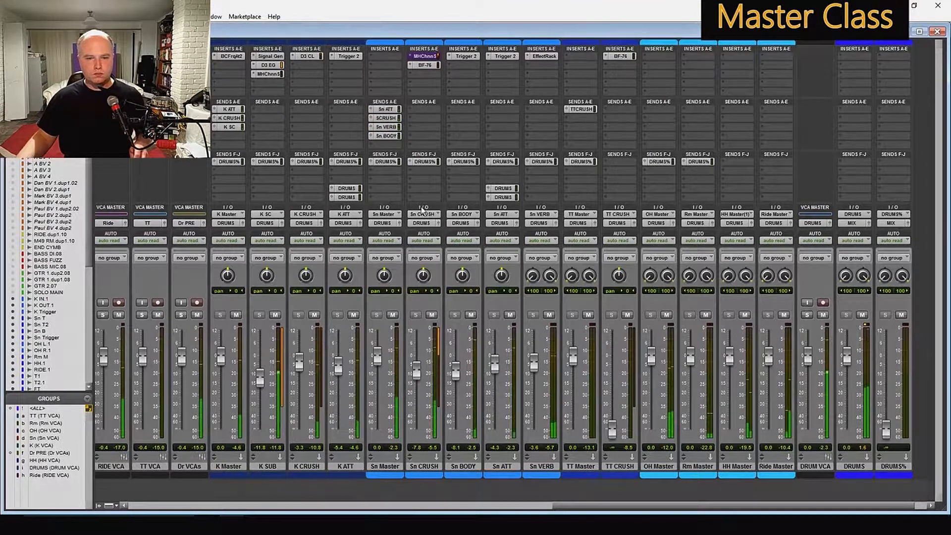
left_click_drag(497, 360, 534, 359)
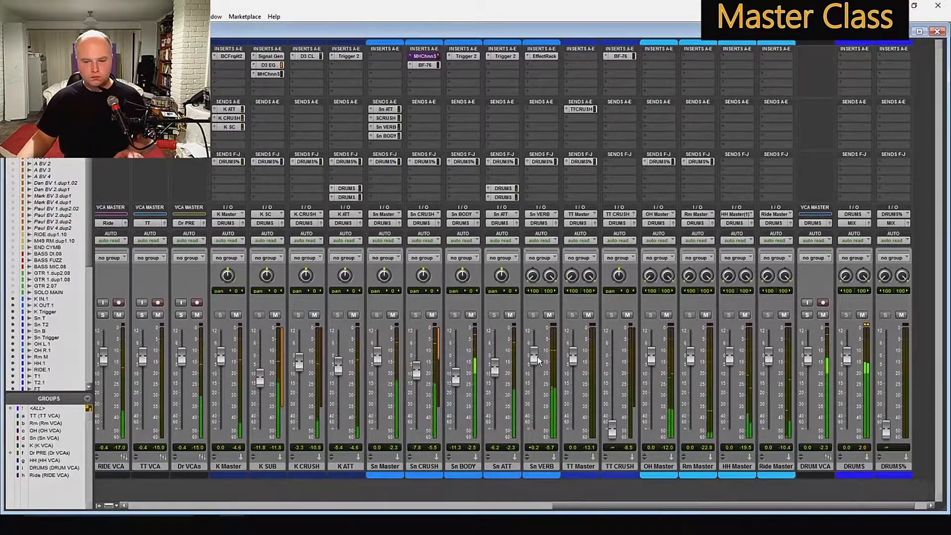
- Pull Sn VERB down to -3.6 dB, comparing the full drum mix with the snare reverb muted and unmuted
left_click(549, 315)
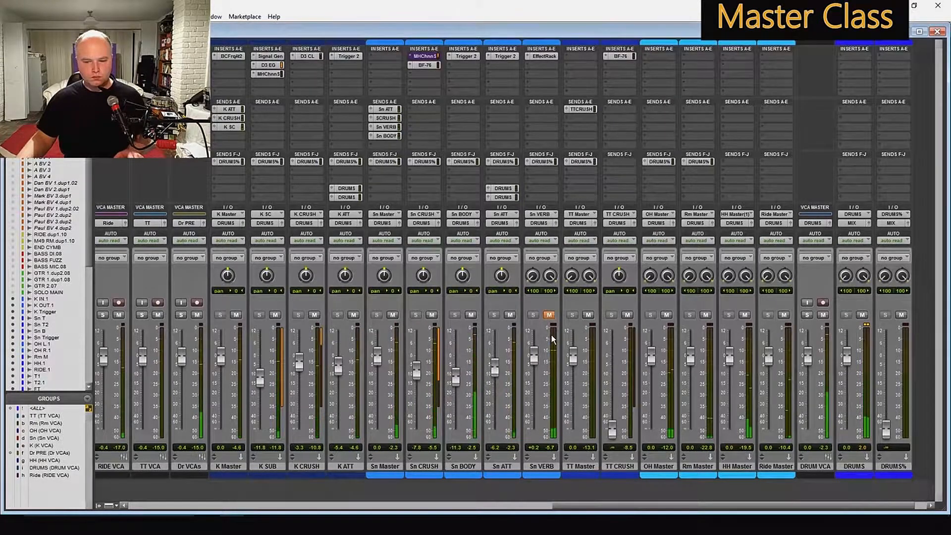
left_click(550, 315)
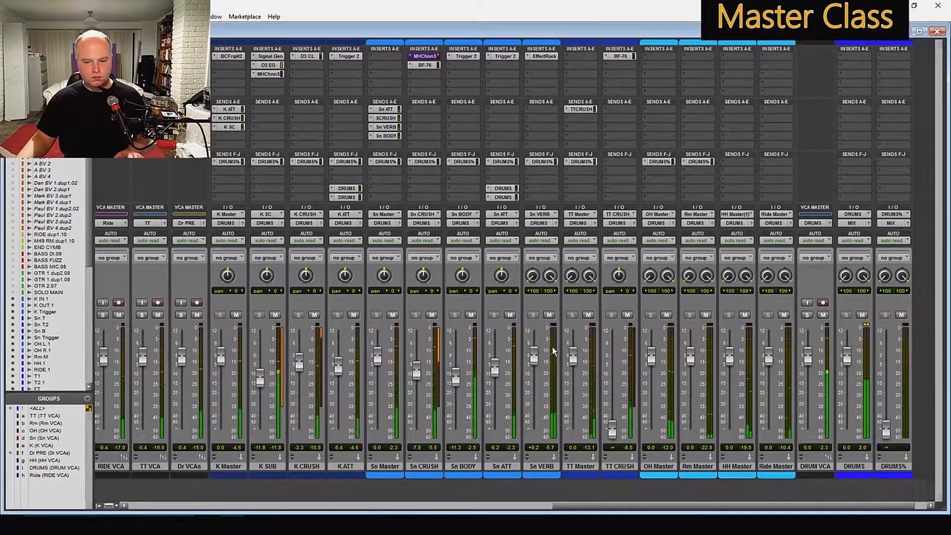
left_click_drag(533, 355, 532, 361)
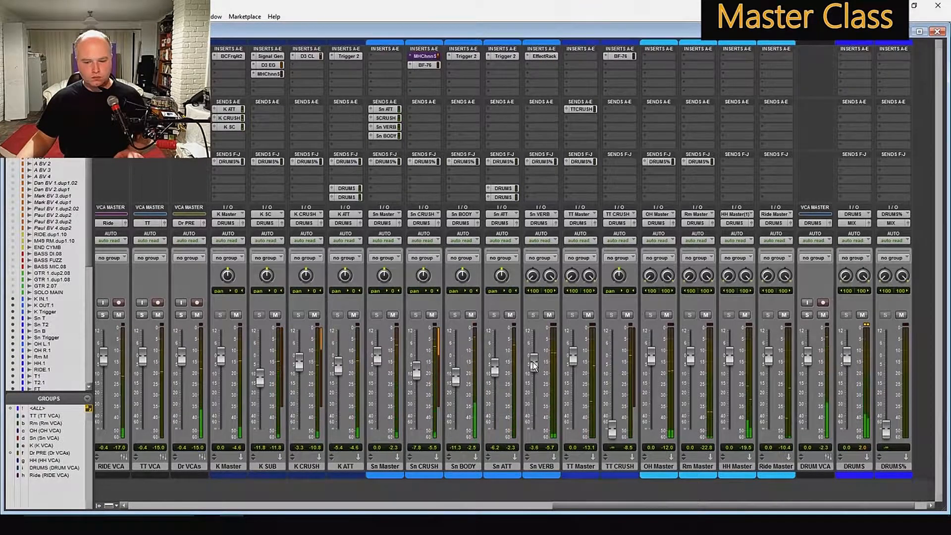
left_click(549, 315)
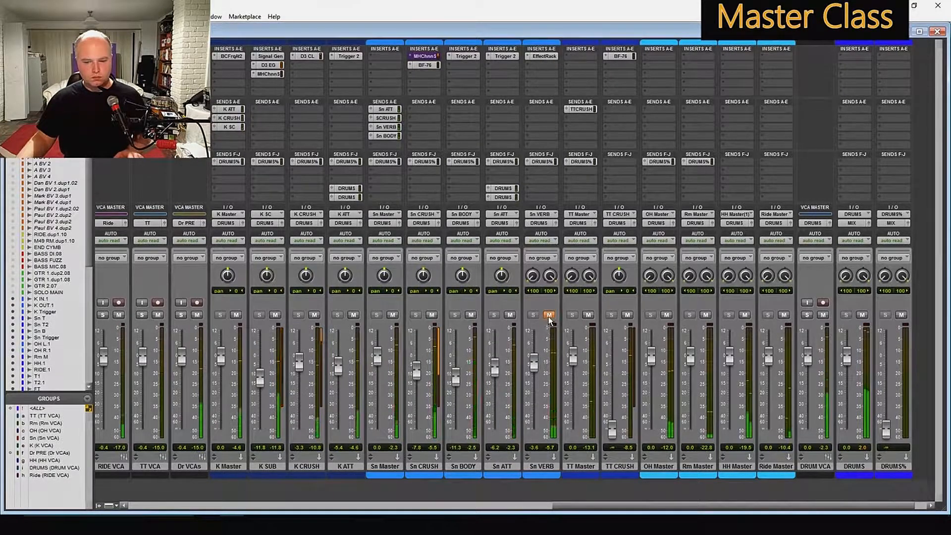
left_click(548, 315)
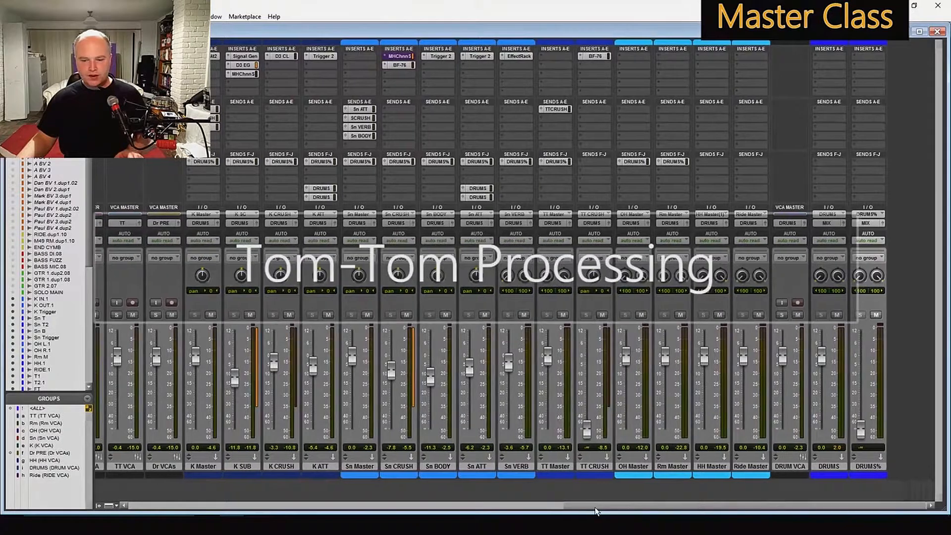
- Locate the individual tom tracks in the mixer and select the TT Master channel they feed
left_click_drag(595, 508, 298, 508)
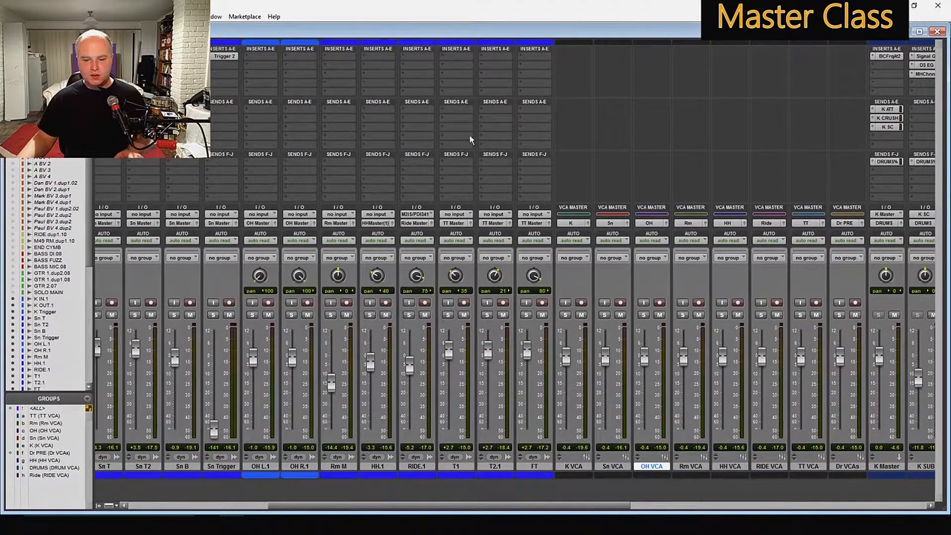
left_click(457, 56)
left_click_drag(455, 506, 748, 506)
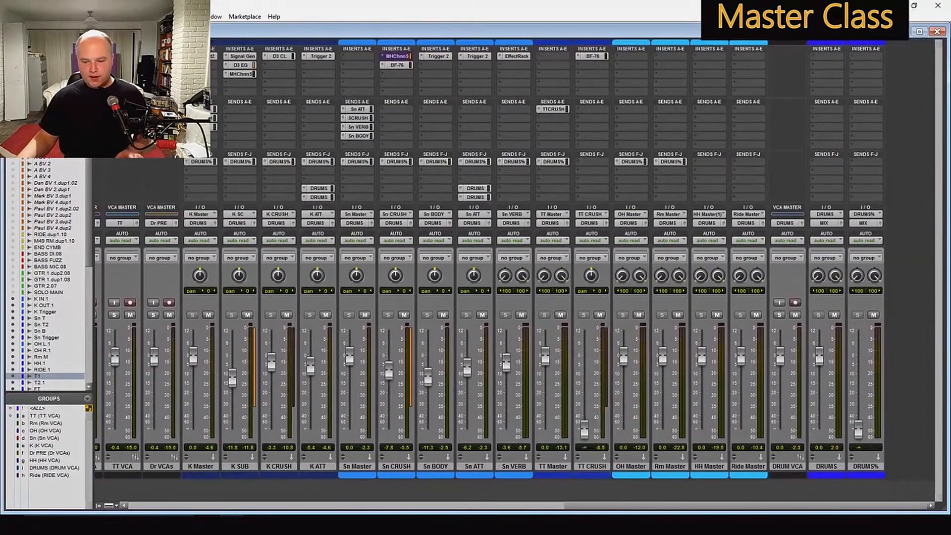
left_click(553, 466)
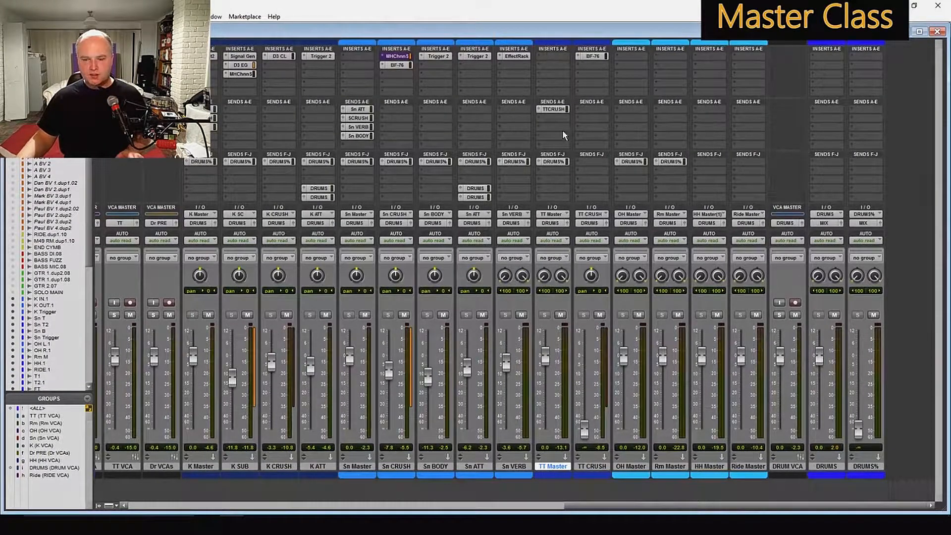
- In the Edit window, select the tom fill from 0:48 to 0:55 on T1, T2.1 and FT, zoom in on it and play it
key("ctrl+equal")
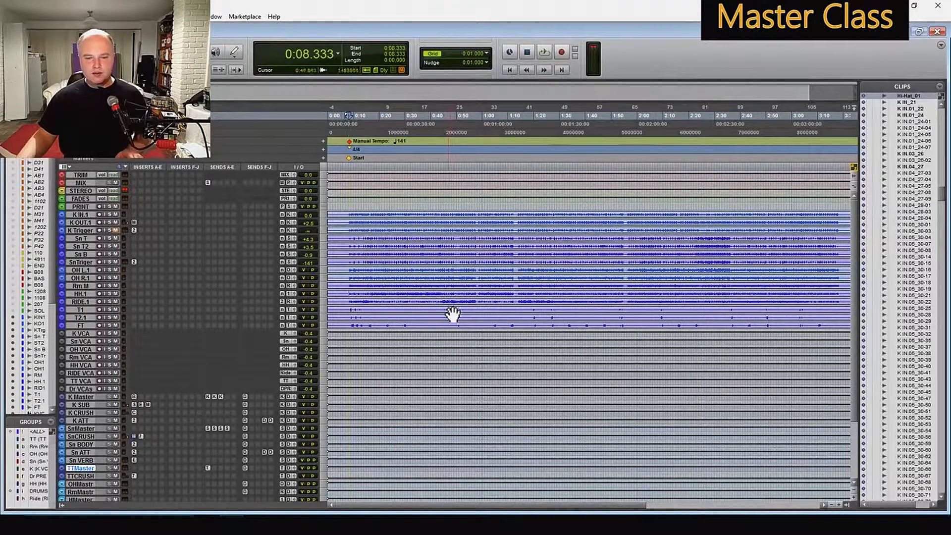
left_click_drag(454, 312, 472, 331)
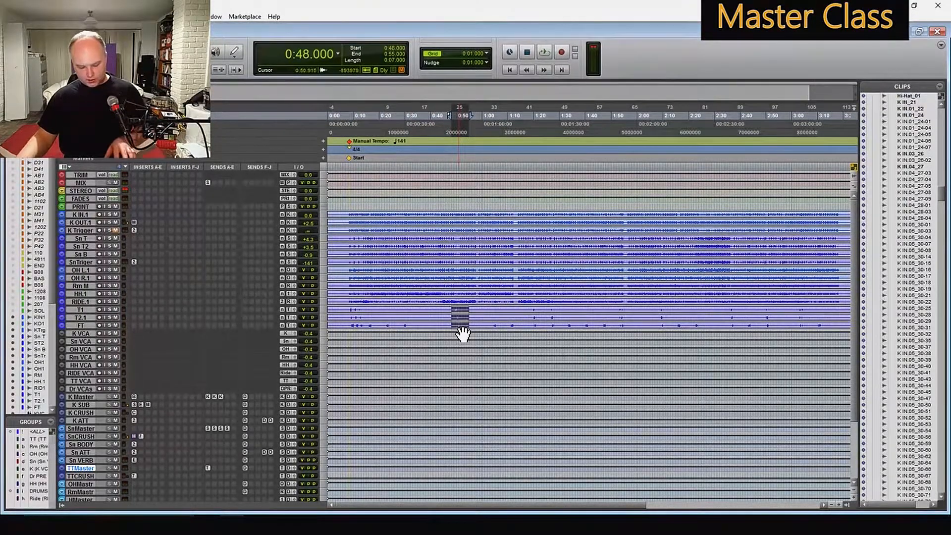
key("e")
key("space")
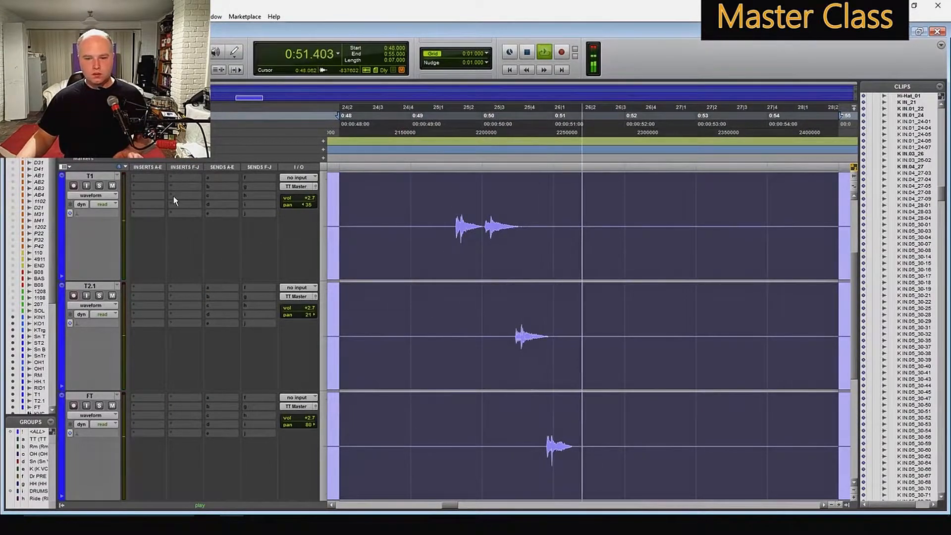
key("space")
- Solo the T1, T2.1 and FT tracks and play the tom fill on its own
left_click(100, 186)
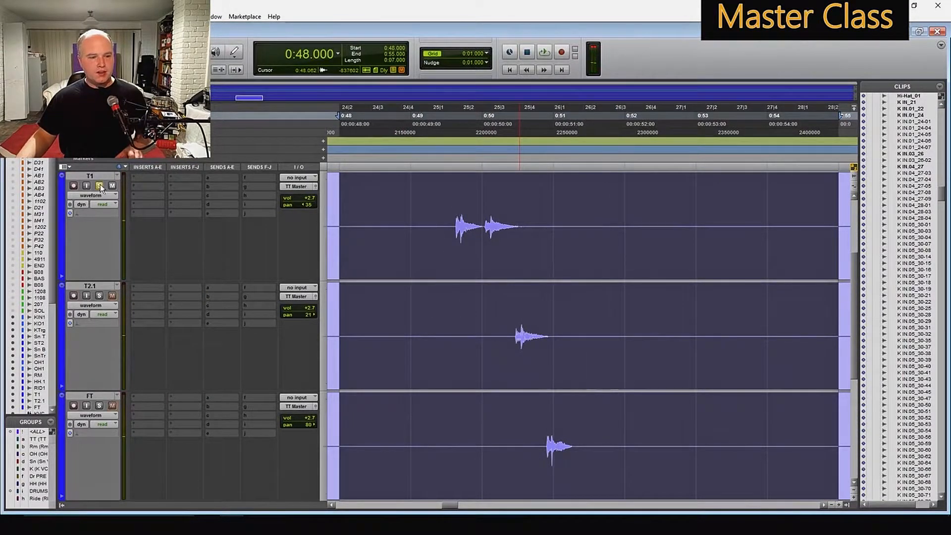
left_click(99, 404)
key("space")
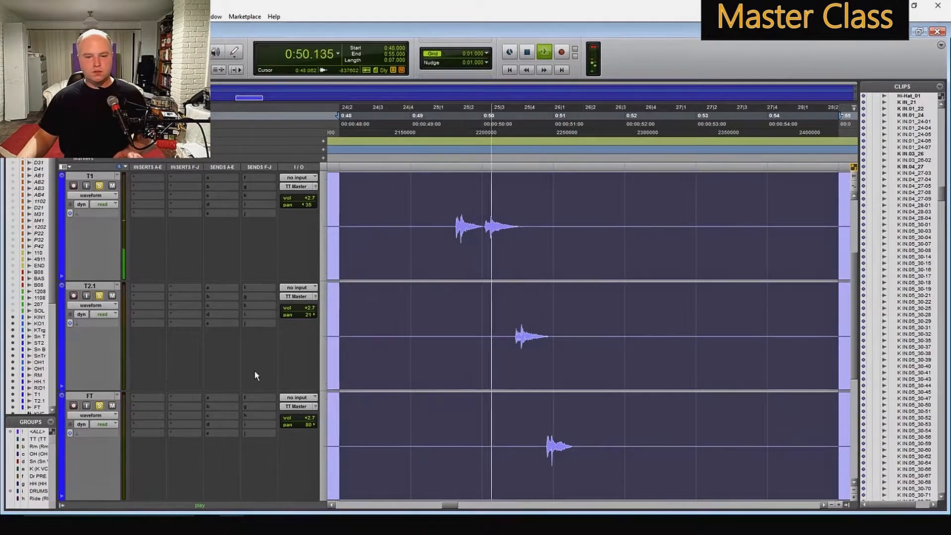
key("space")
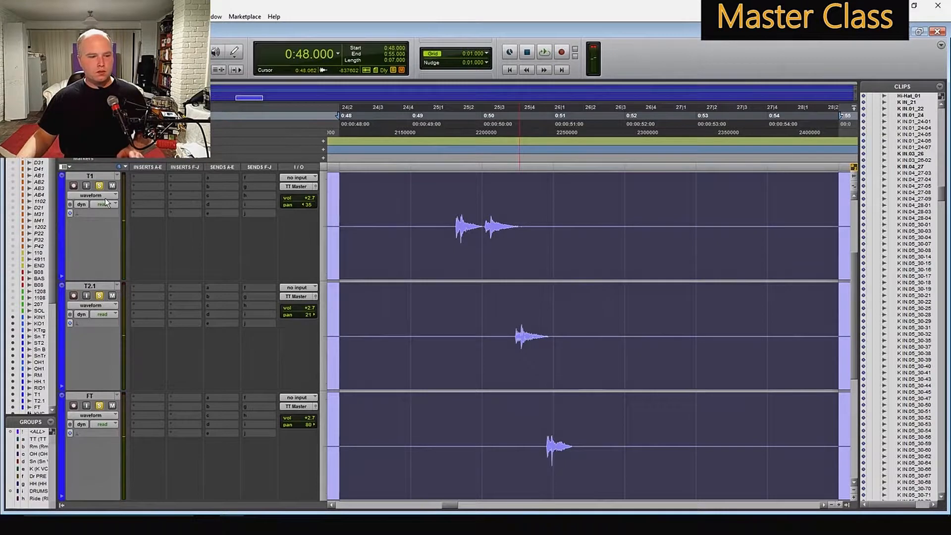
- Insert MH ChannelStrip on T1 and roll off the highs with EQ band 1 at 7.28 kHz
left_click(148, 181)
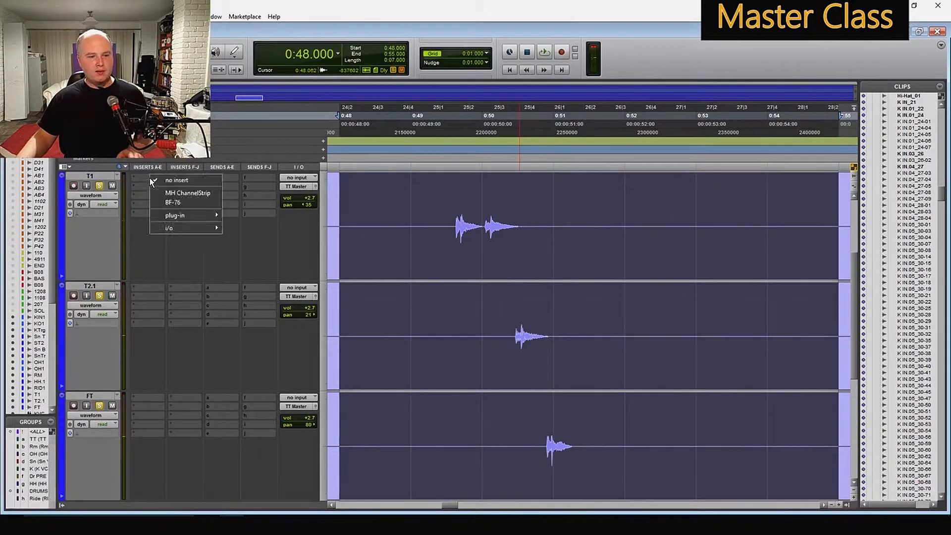
left_click(200, 194)
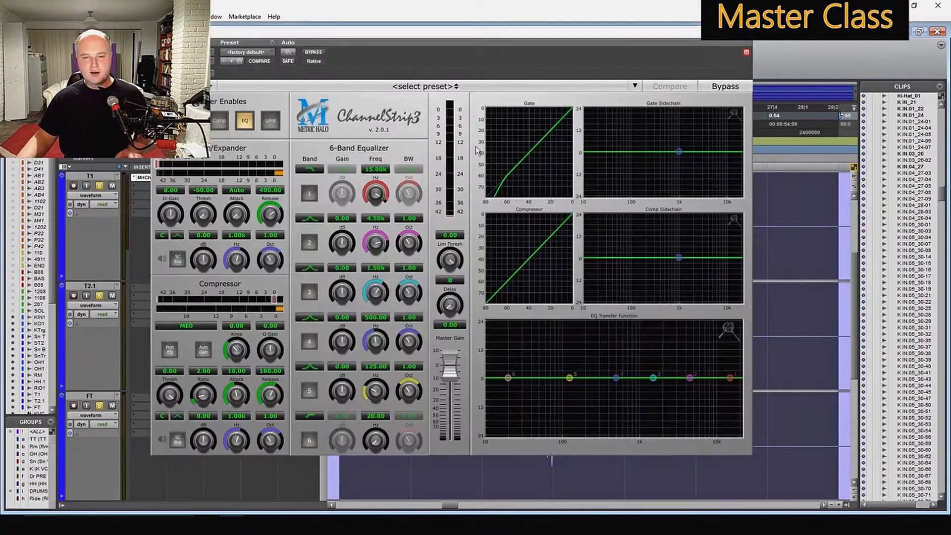
left_click_drag(730, 379, 715, 381)
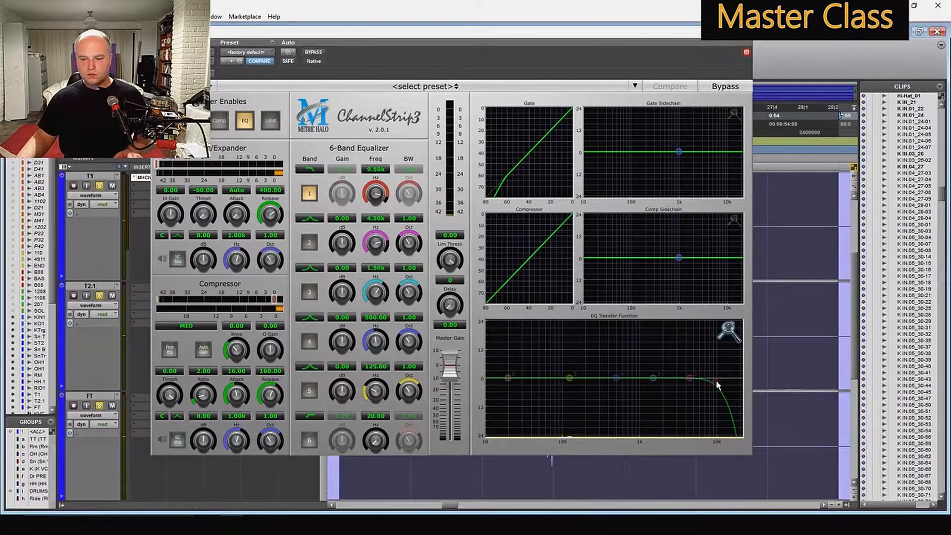
left_click_drag(715, 382, 707, 384)
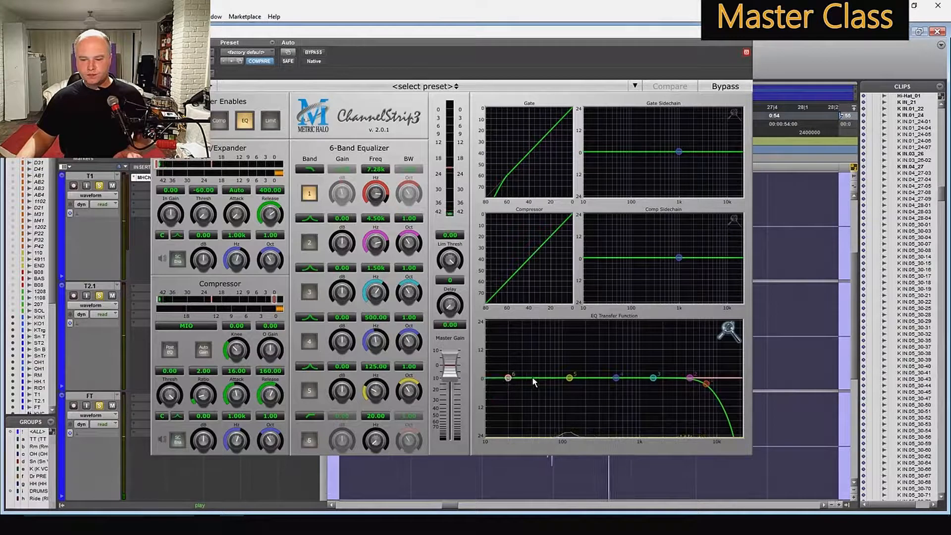
- On T1, set EQ band 6 to high-pass at 66.28 Hz and boost band 5 by 6.46 dB at 123.29 Hz
left_click_drag(508, 379, 547, 383)
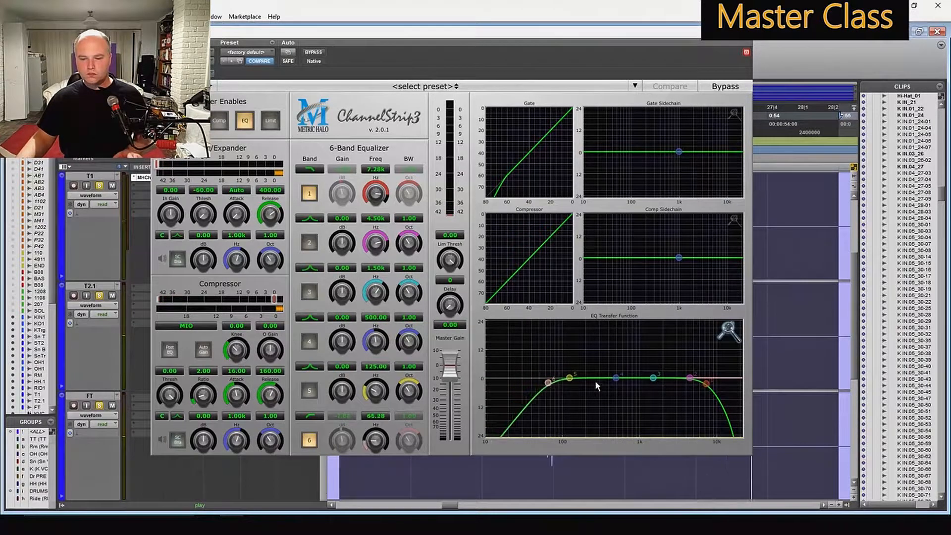
left_click_drag(689, 378, 701, 363)
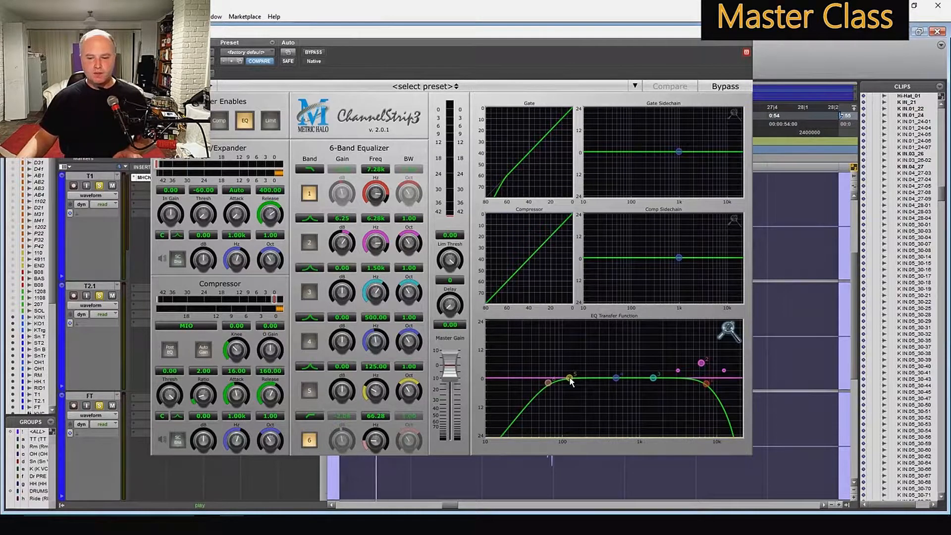
mouse_move(571, 381)
left_mouse_down()
mouse_move(573, 369)
mouse_move(588, 372)
mouse_move(570, 364)
left_mouse_up()
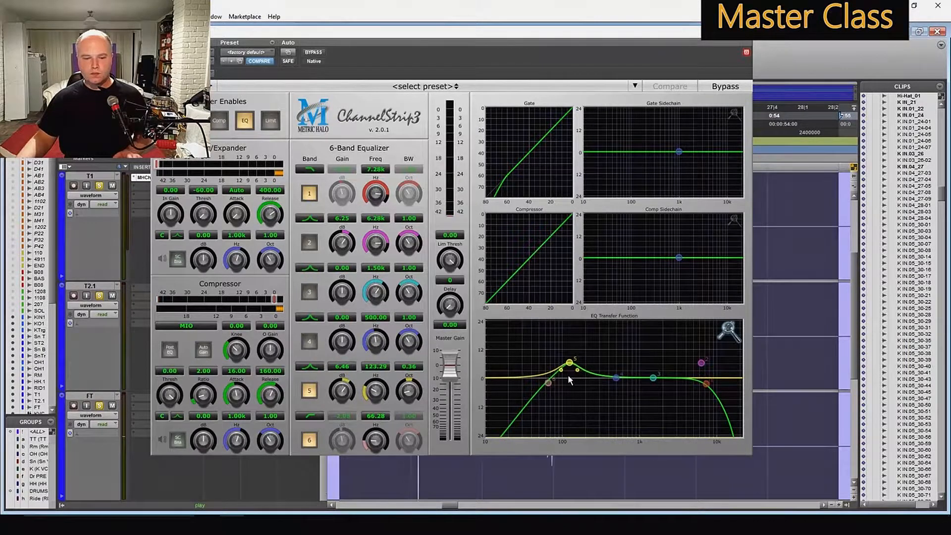
key("space")
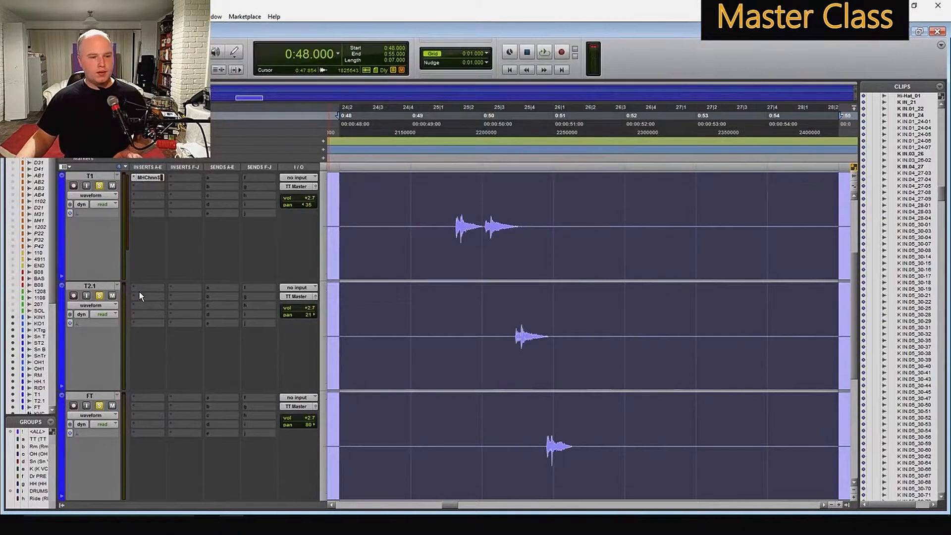
- Insert MH ChannelStrip on T2.1, high-pass it at 53.11 Hz and boost EQ band 5 by 5.63 dB at 83.96 Hz
left_click(152, 286)
left_click(510, 271)
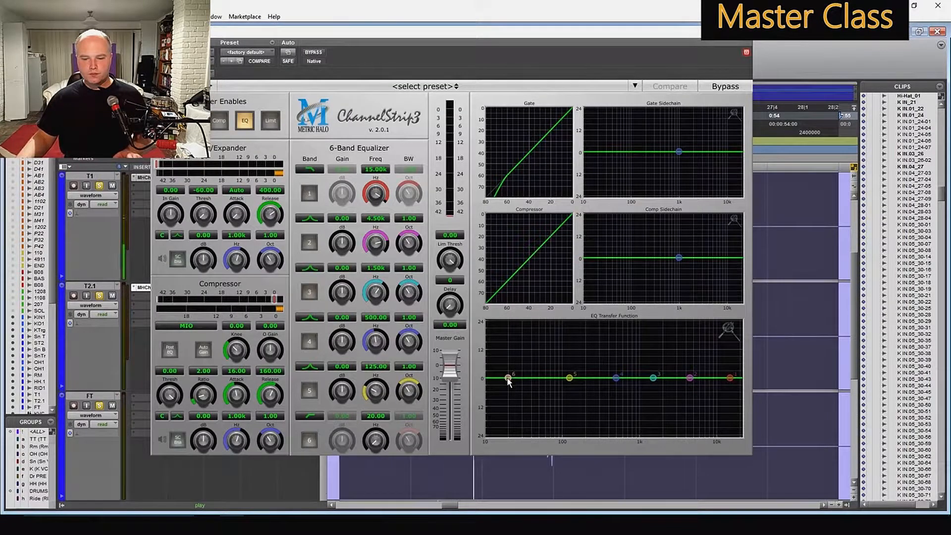
left_click(508, 379)
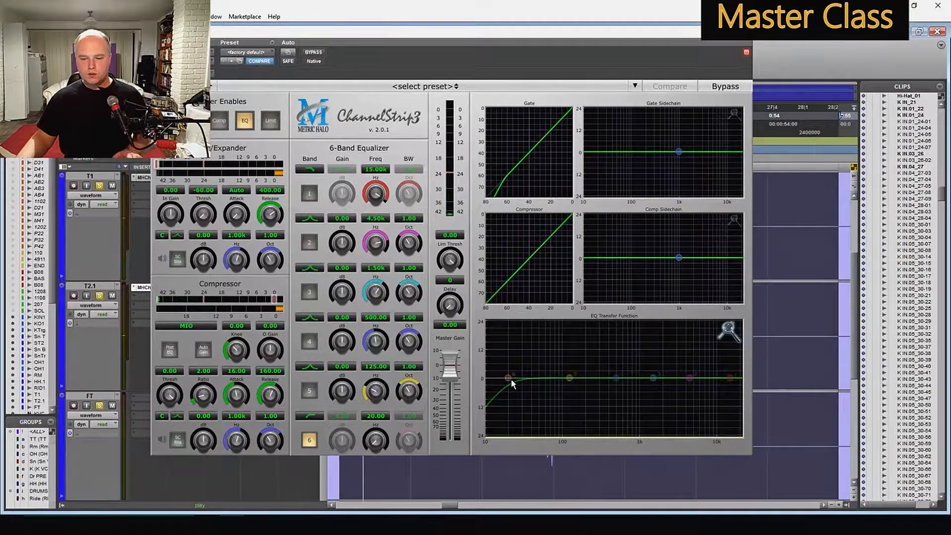
left_click_drag(510, 380, 558, 369)
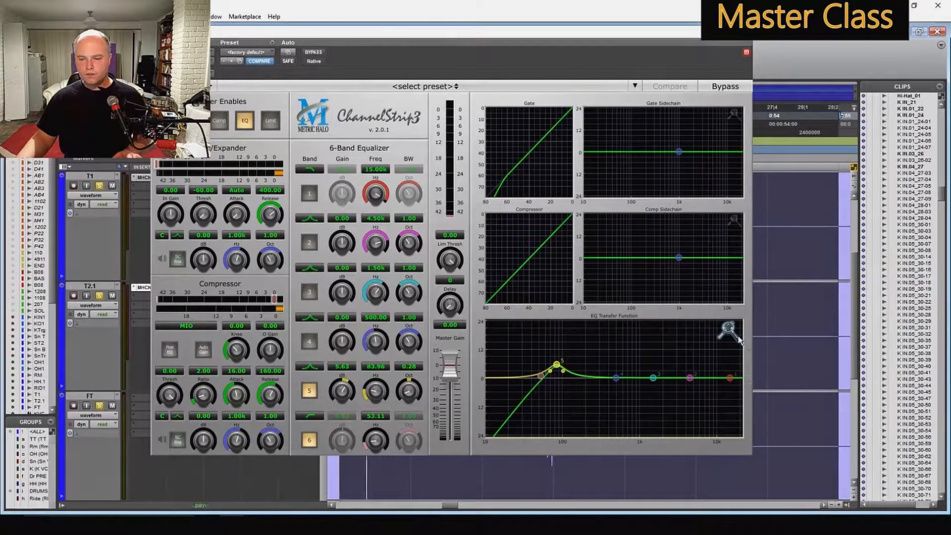
- Roll off T2.1's highs with EQ band 1 at 5.58 kHz and refine band 5 to 6.67 dB at 91.75 Hz
left_click_drag(732, 380, 698, 383)
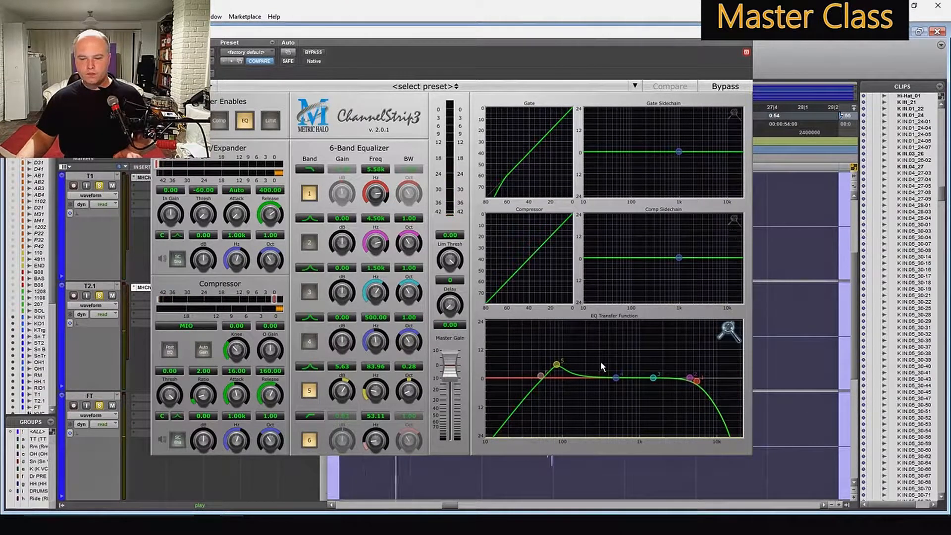
left_click(556, 366)
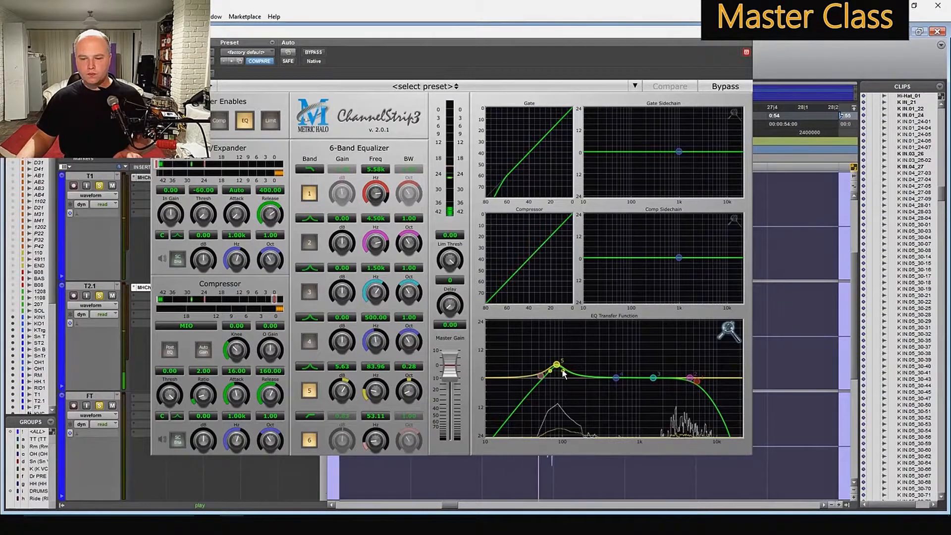
left_click_drag(562, 370, 561, 365)
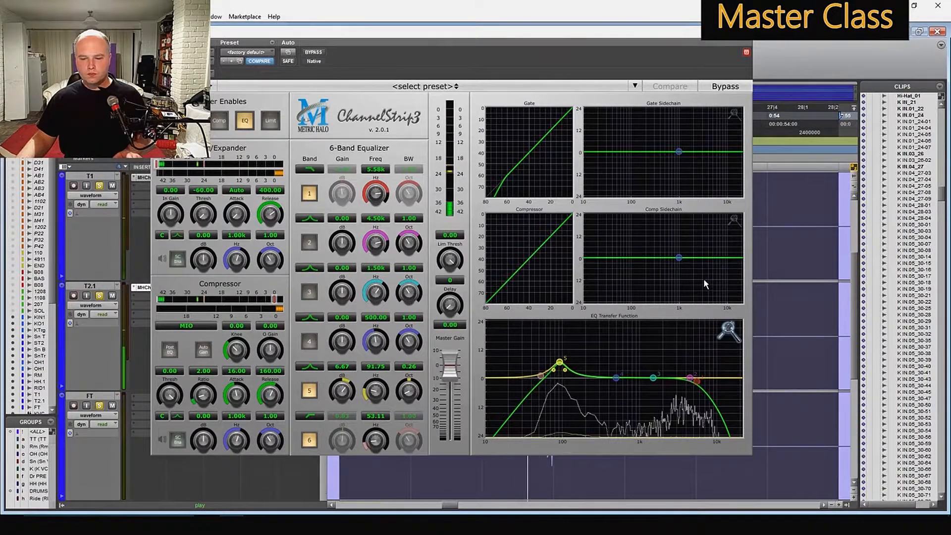
left_click(743, 31)
key("space")
- Select the floor tom hit from 0:50 to 0:52 on FT and insert MH ChannelStrip on that track
left_click(153, 397)
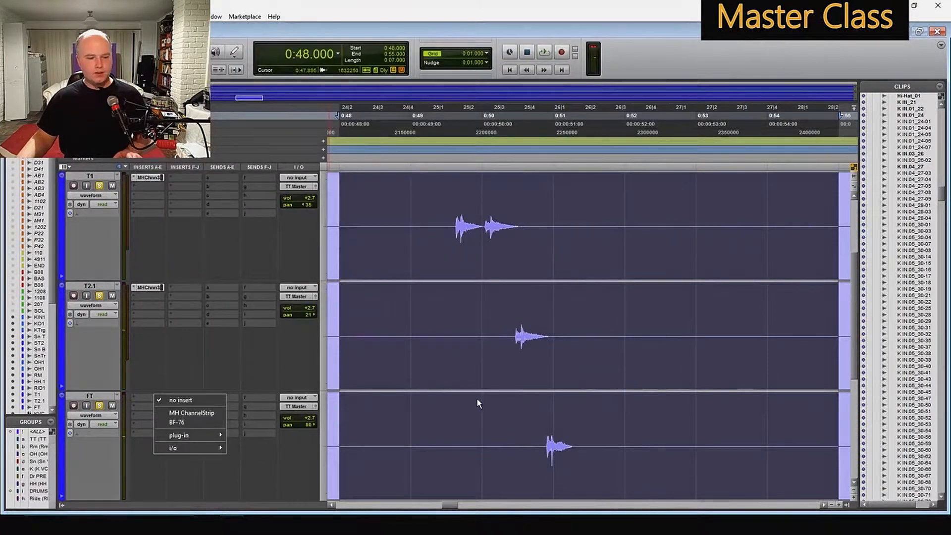
left_click(523, 434)
double_click(541, 431)
left_click(149, 396)
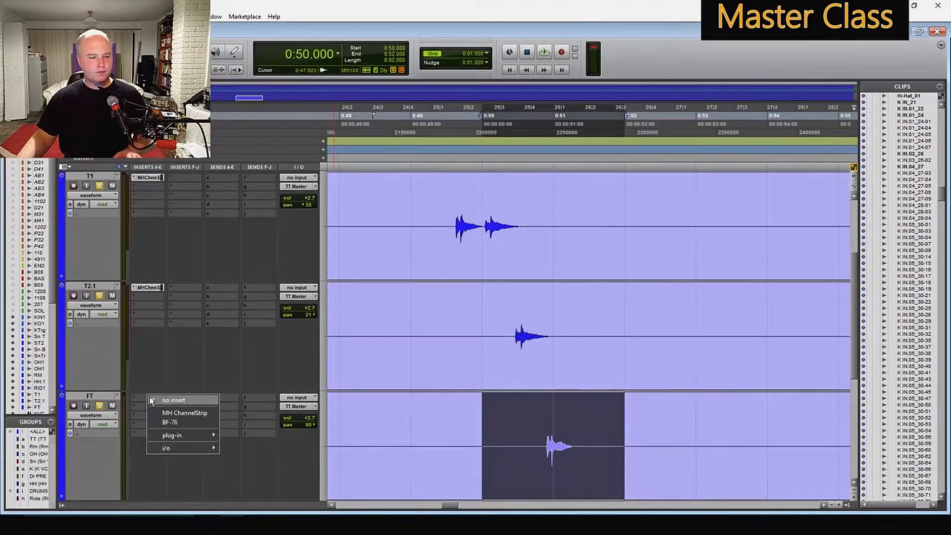
left_click(183, 414)
- While auditioning FT, high-pass it at 47.19 Hz with EQ band 6 and boost band 5 by 6.46 dB at 69.29 Hz
left_click_drag(507, 377, 560, 365)
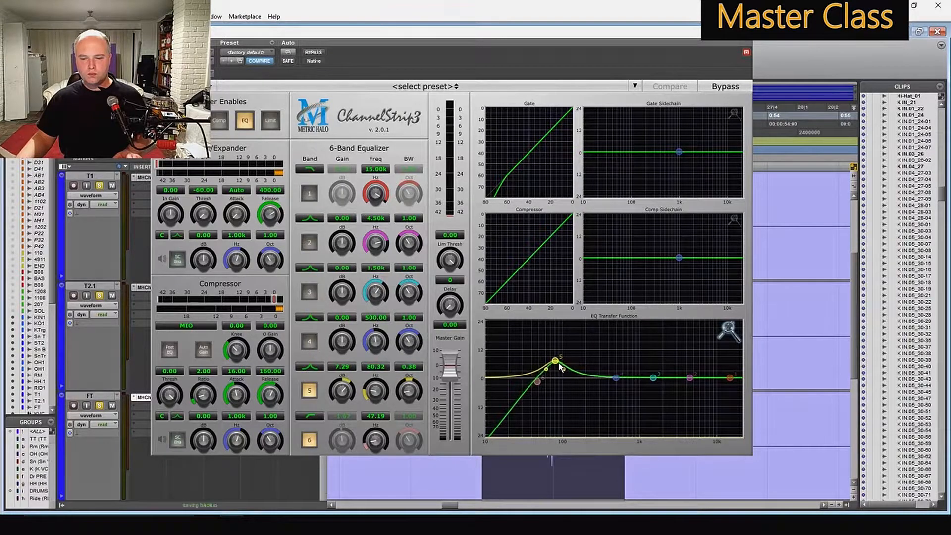
key("space")
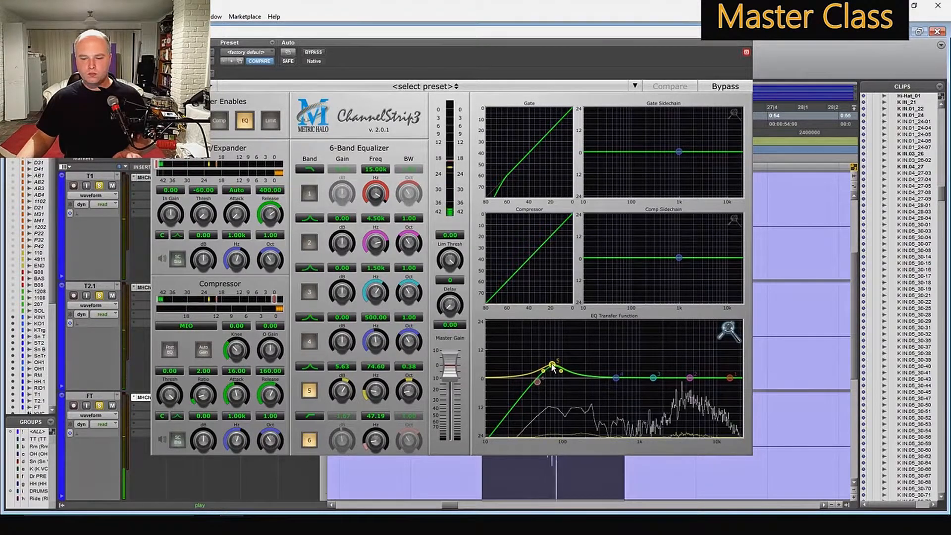
mouse_move(549, 370)
left_mouse_down()
mouse_move(557, 372)
mouse_move(557, 357)
mouse_move(577, 360)
mouse_move(543, 362)
mouse_move(552, 365)
left_mouse_up()
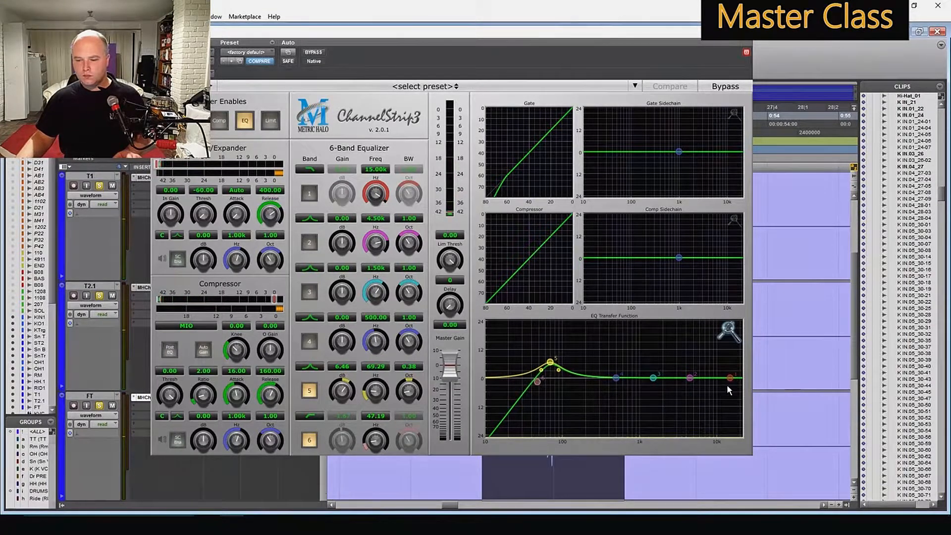
- Roll off FT's highs with EQ band 1 at 5.34 kHz and set band 2 to -6.21 dB at 4.09 kHz
left_click_drag(730, 378, 692, 369)
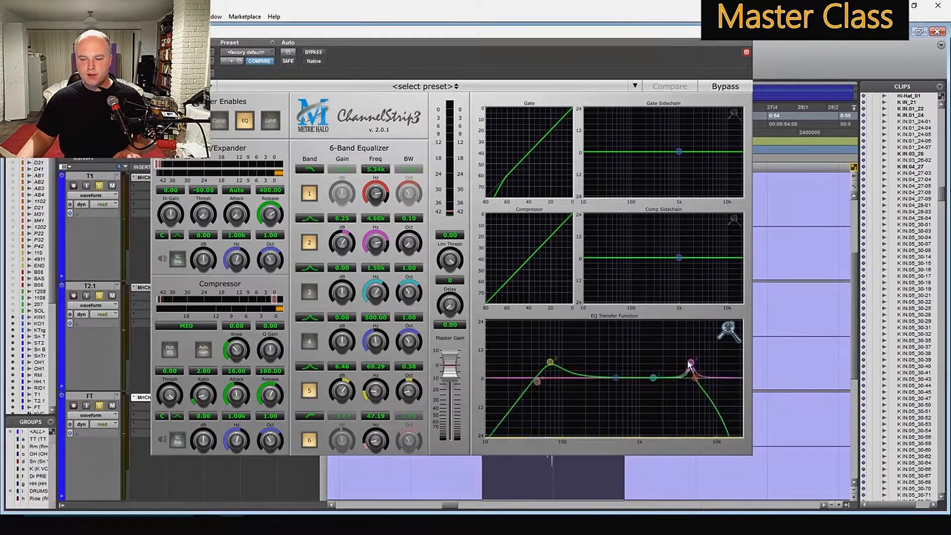
left_click_drag(689, 372, 686, 334)
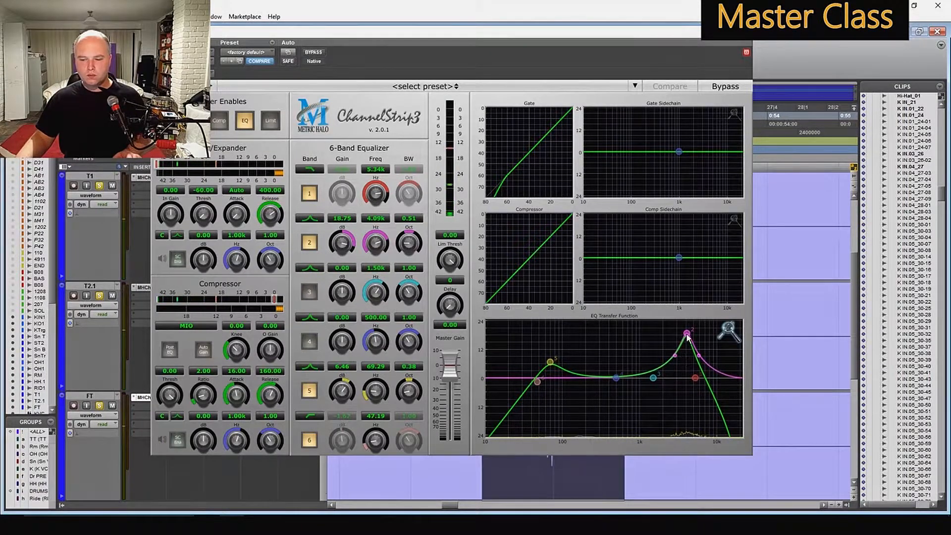
left_click_drag(340, 241, 356, 317)
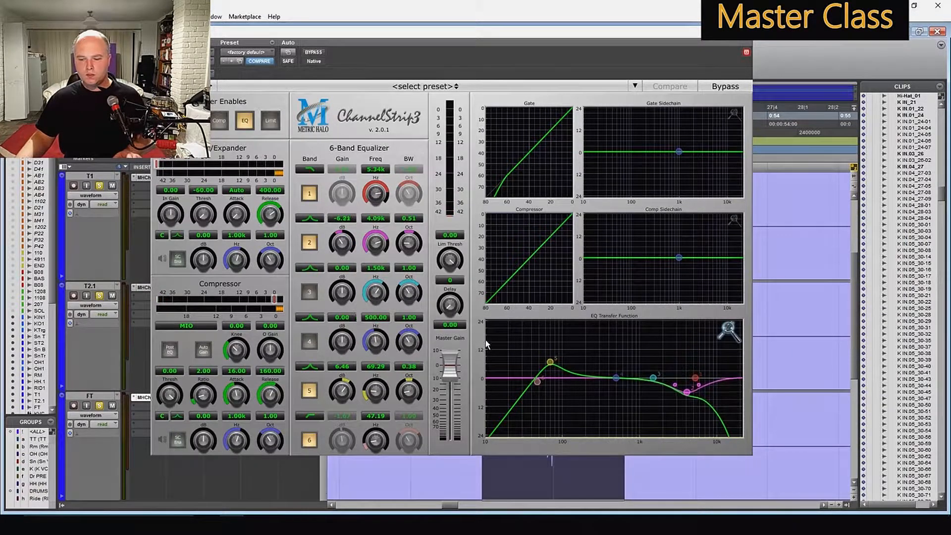
- Boost FT's EQ band 3 by 14.38 dB at 9.64 kHz with a 0.87 bandwidth, close the plug-in and stop playback
left_click_drag(651, 382, 715, 343)
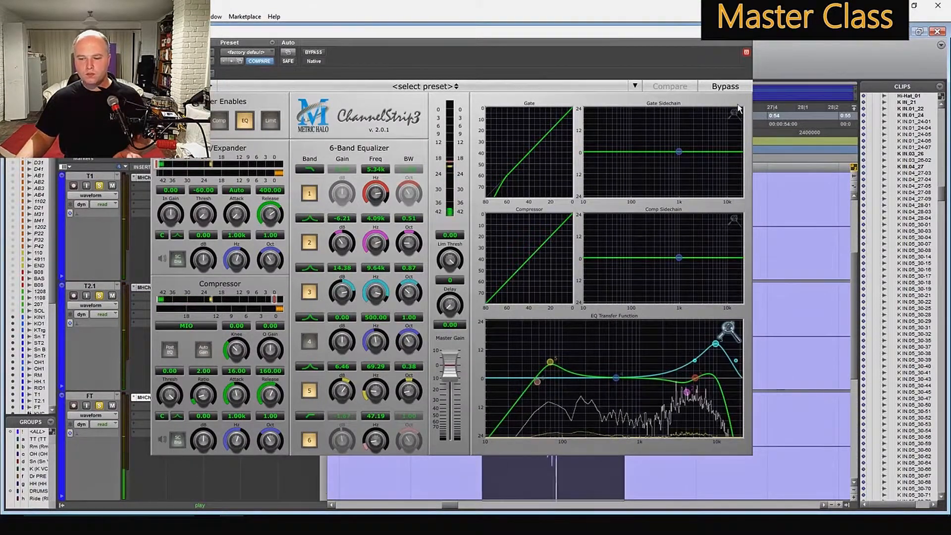
left_click(746, 52)
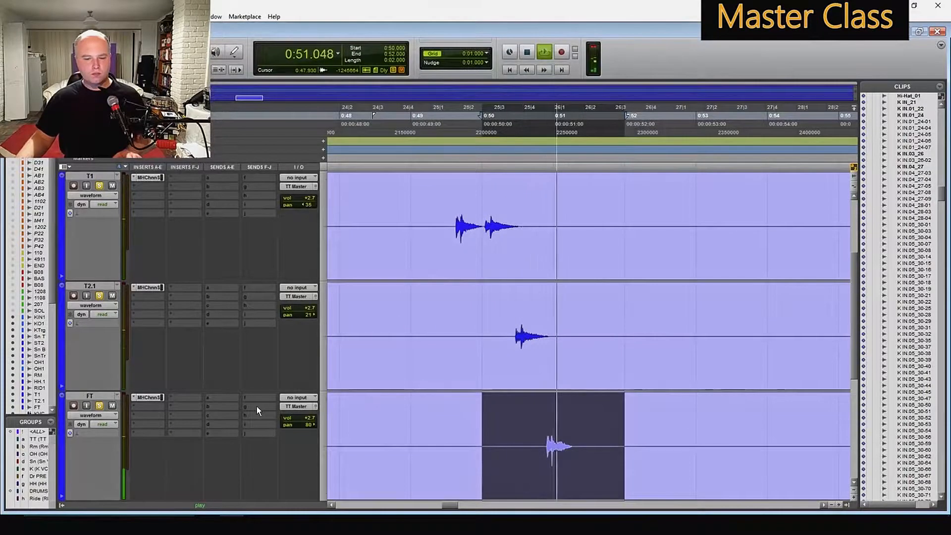
key("space")
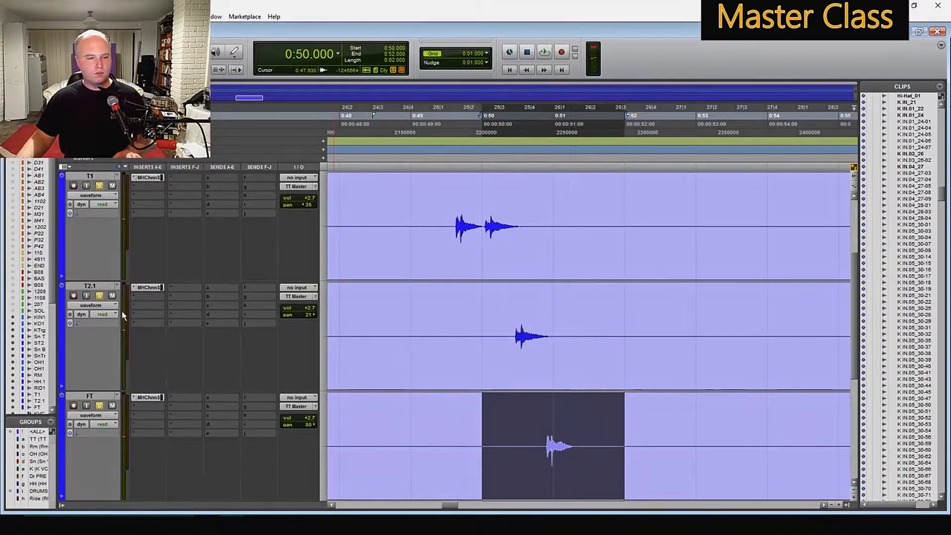
- Compare the toms with and without EQ by toggling bypass on all three ChannelStrips while playing 0:49 to 0:52
left_click(149, 287, "ctrl")
left_click(148, 397, "ctrl")
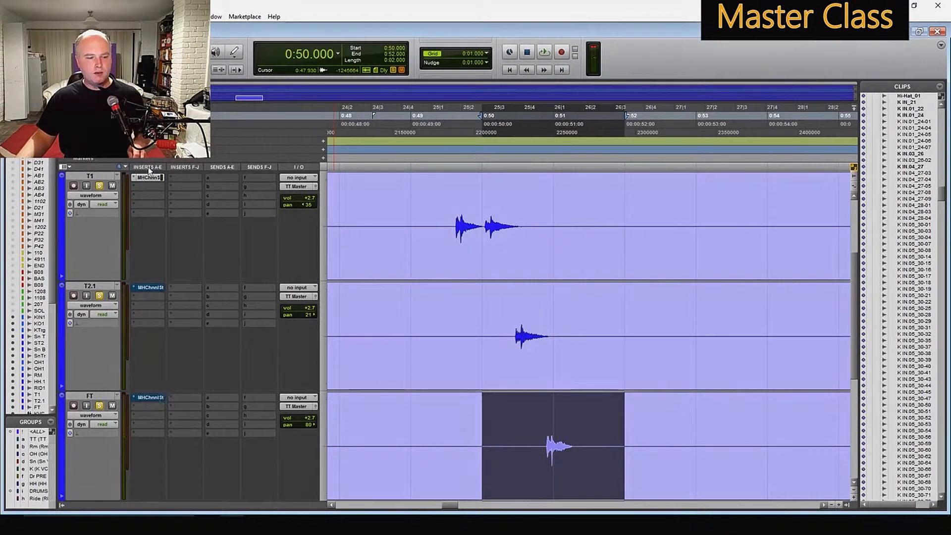
left_click(149, 177, "ctrl")
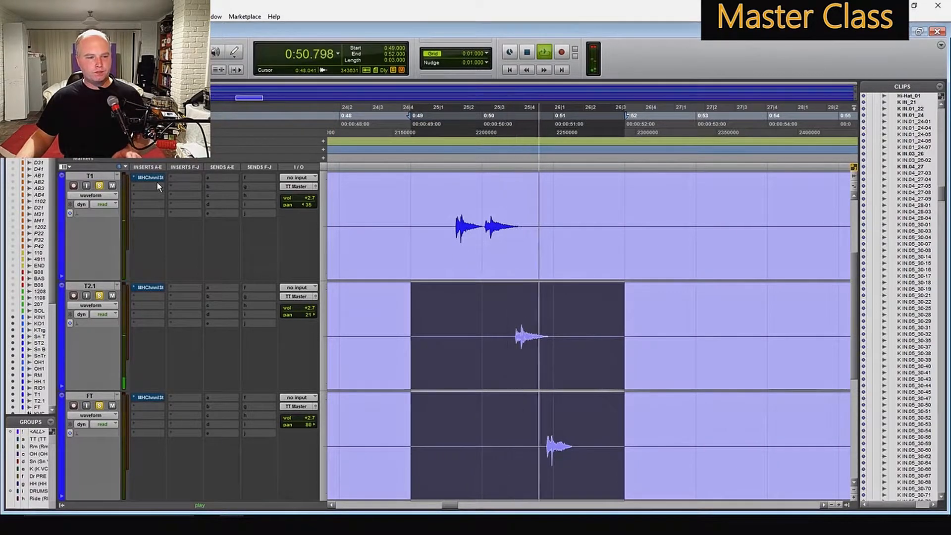
left_click(151, 178)
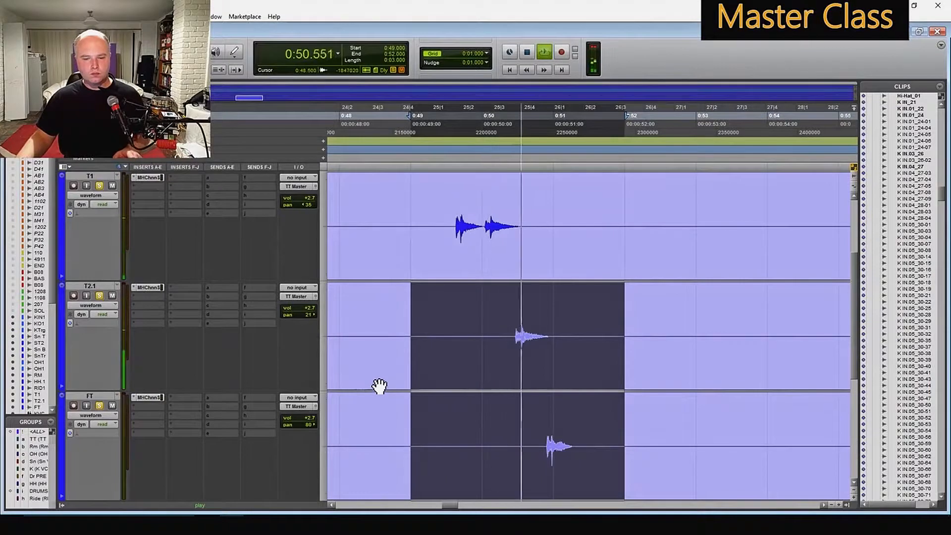
key("space")
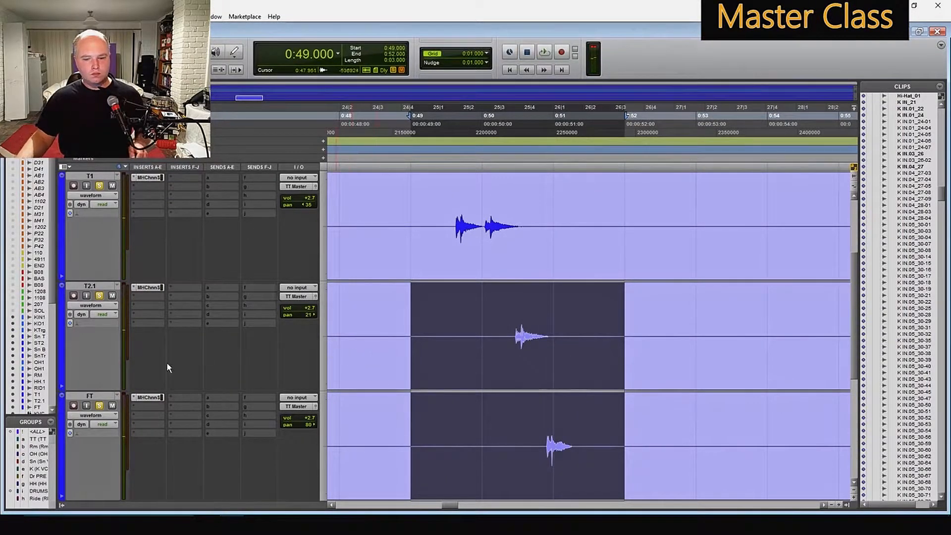
- Disable EQ bands 1 and 3 in FT's ChannelStrip, audition the result and close the plug-in
left_click(148, 398)
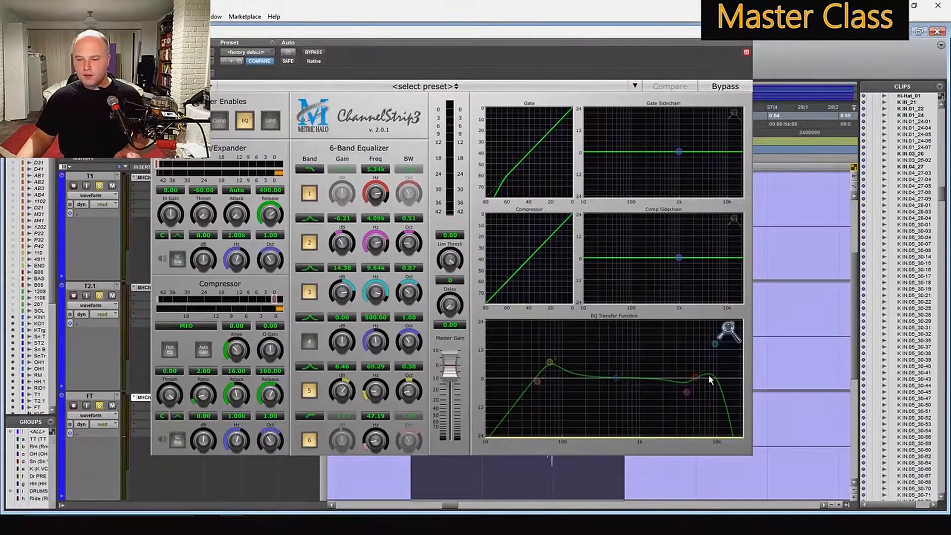
double_click(694, 376)
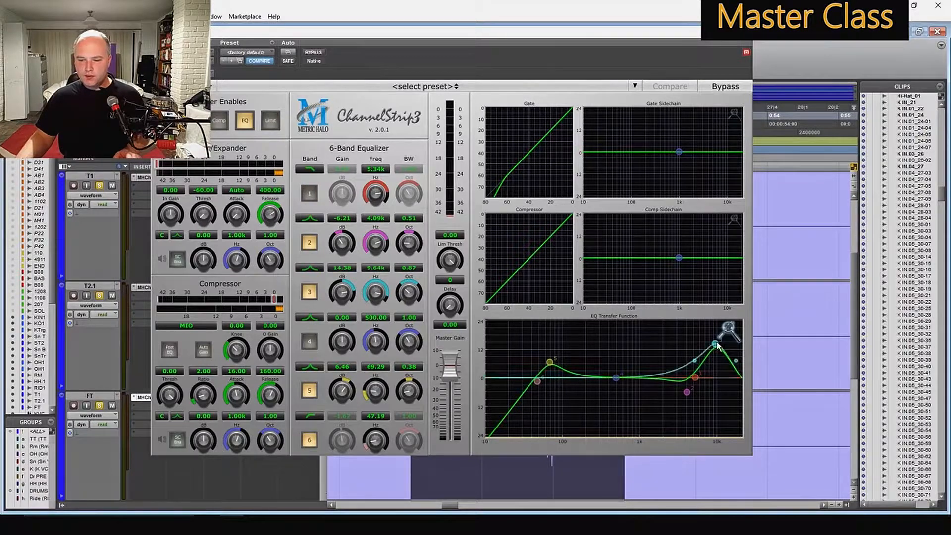
double_click(713, 378)
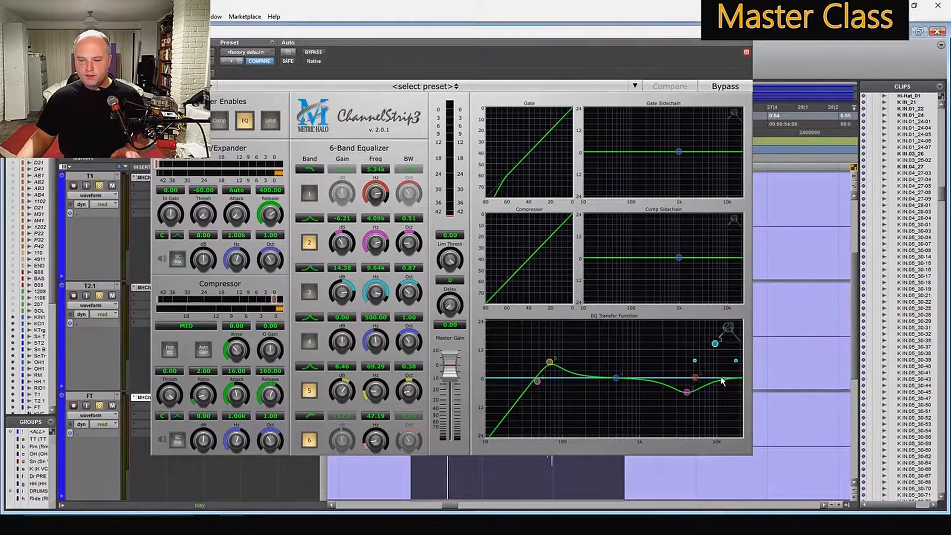
key("space")
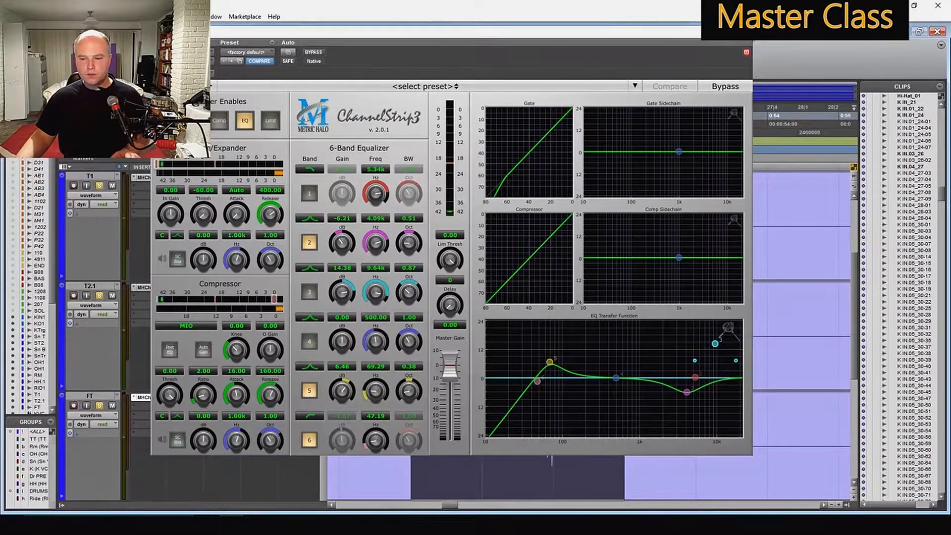
left_click(744, 30)
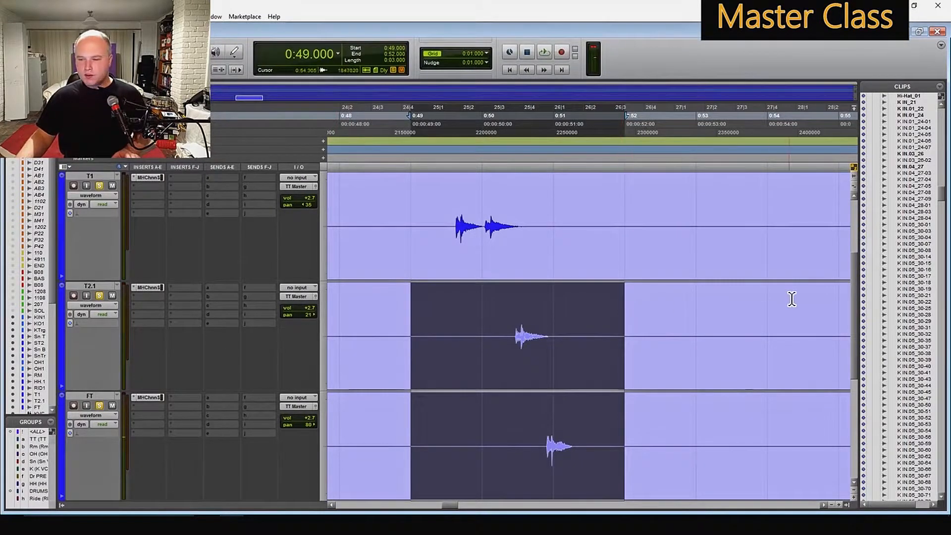
- Unsolo the tom tracks, play the fill with the rest of the drums, and switch to the mixer
scroll(853, 286, "down", 3)
key("space")
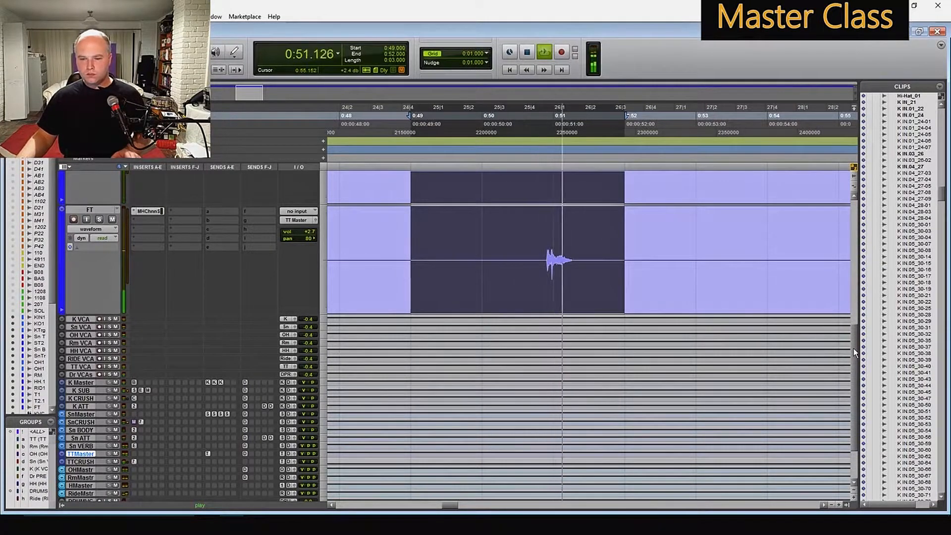
key("space")
key("ctrl+equal")
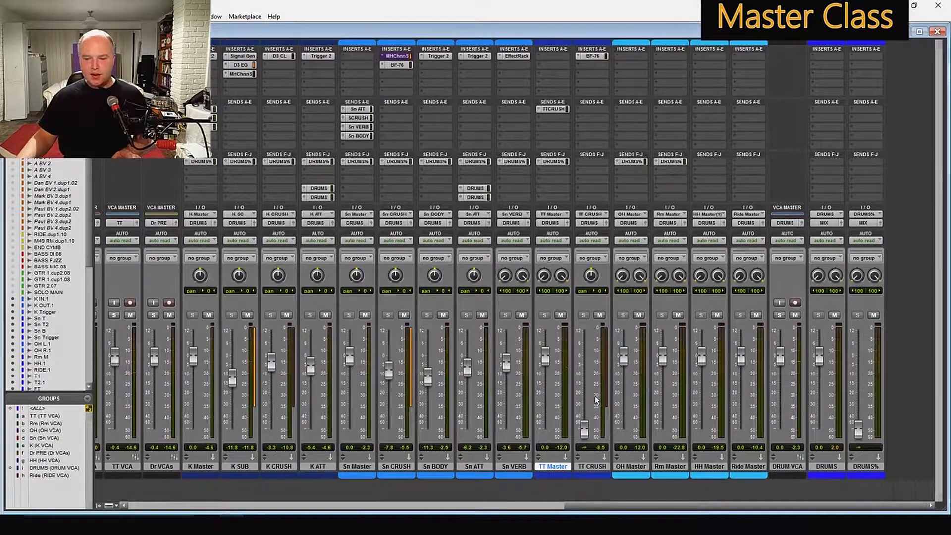
- Isolate TT CRUSH by soloing TT VCA and muting TT Master, raise its fader to 0.0, and adjust its BF-76 input
left_click(553, 110)
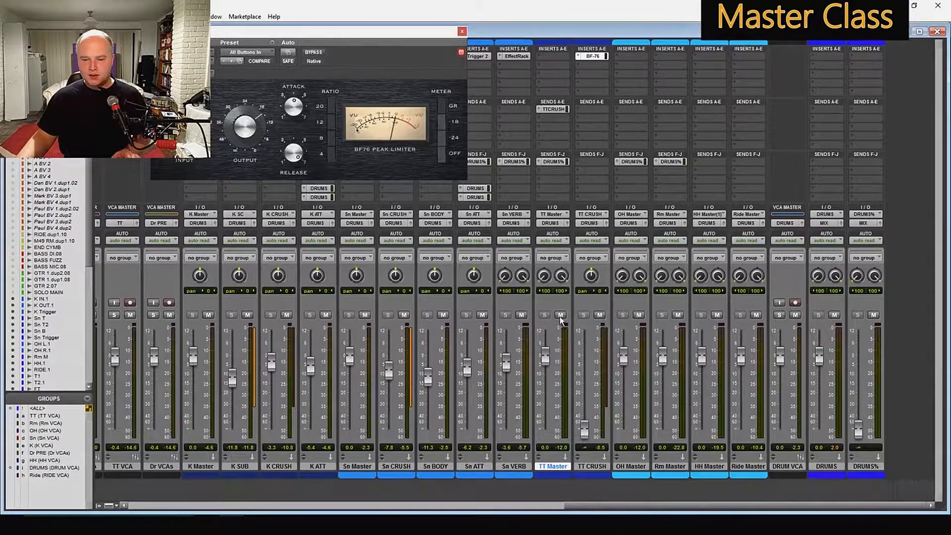
left_click_drag(536, 509, 605, 511)
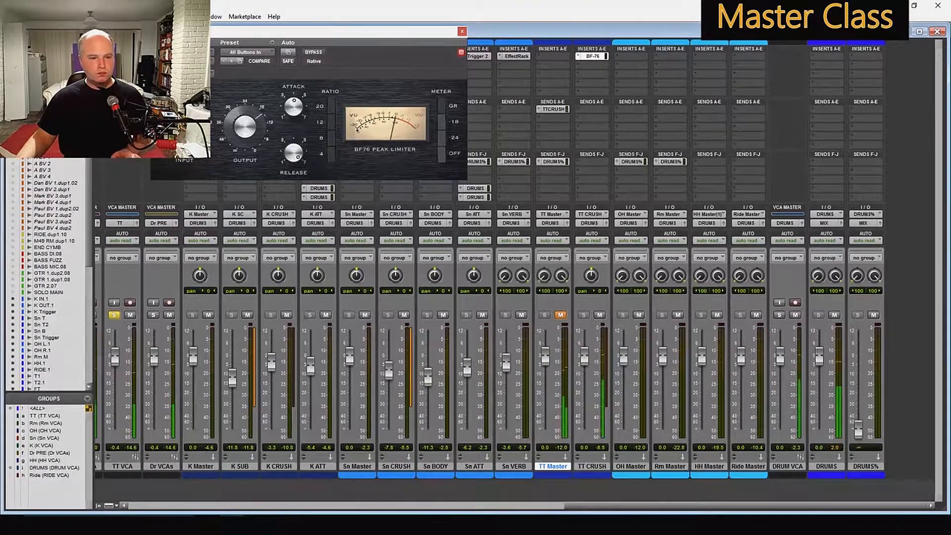
left_click_drag(184, 126, 184, 119)
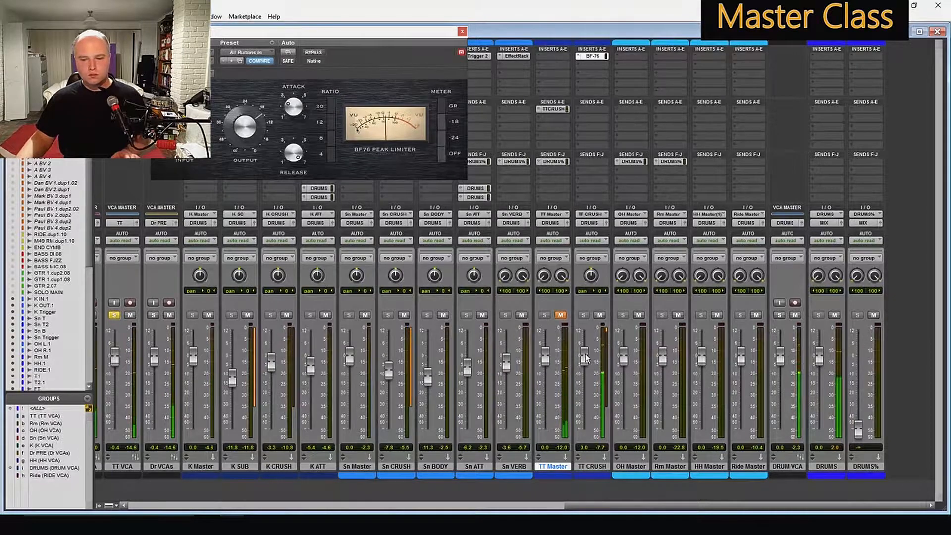
- Unmute TT Master, pull the TT CRUSH fader fully down, blend it back in at -9.7, and close BF-76
left_click_drag(584, 355, 583, 445)
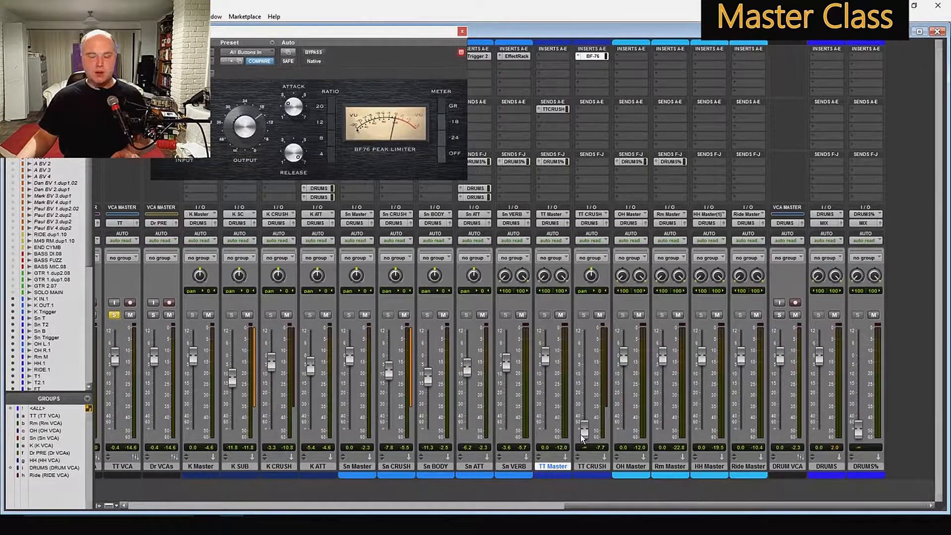
left_click_drag(585, 430, 581, 382)
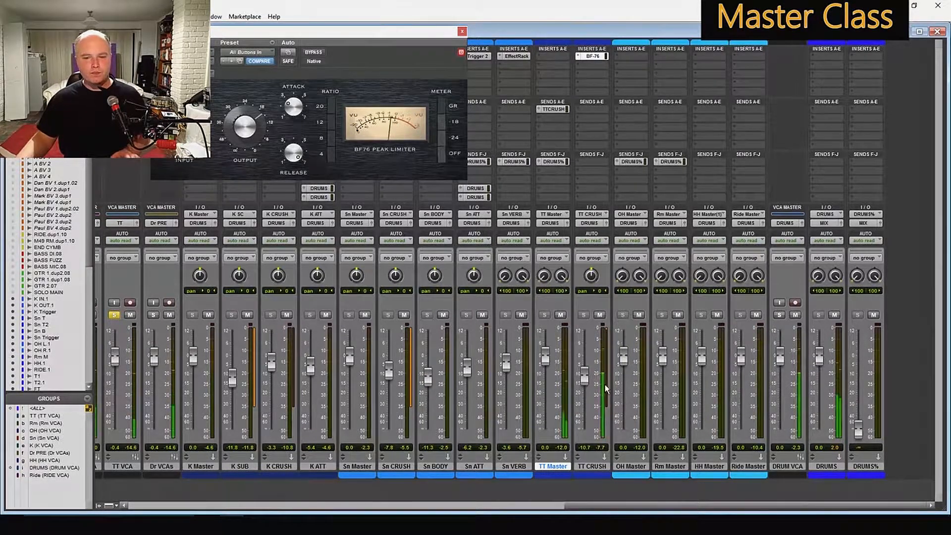
left_click_drag(586, 378, 585, 376)
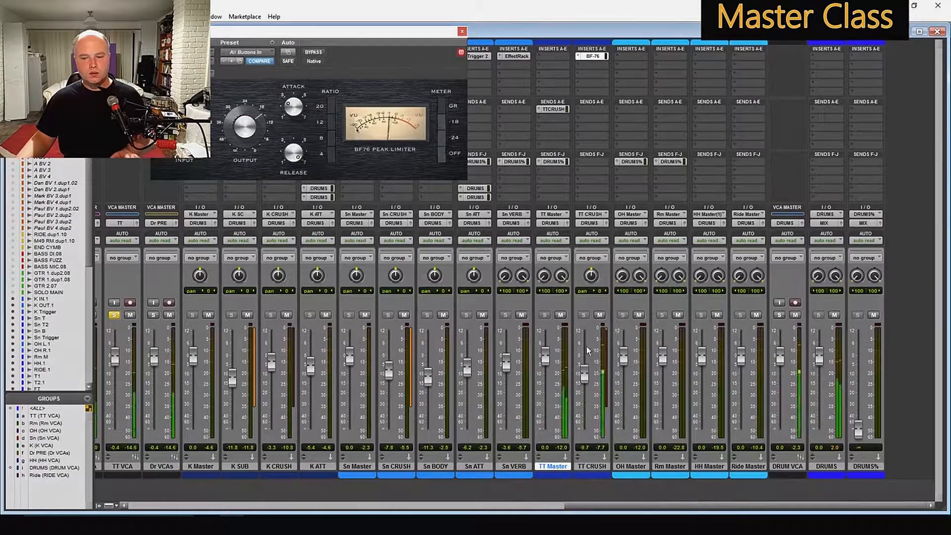
left_click(462, 32)
- Insert the mono Little AlterBoy after BF-76 on TT CRUSH and place its window over the middle of the mixer
left_click(593, 67)
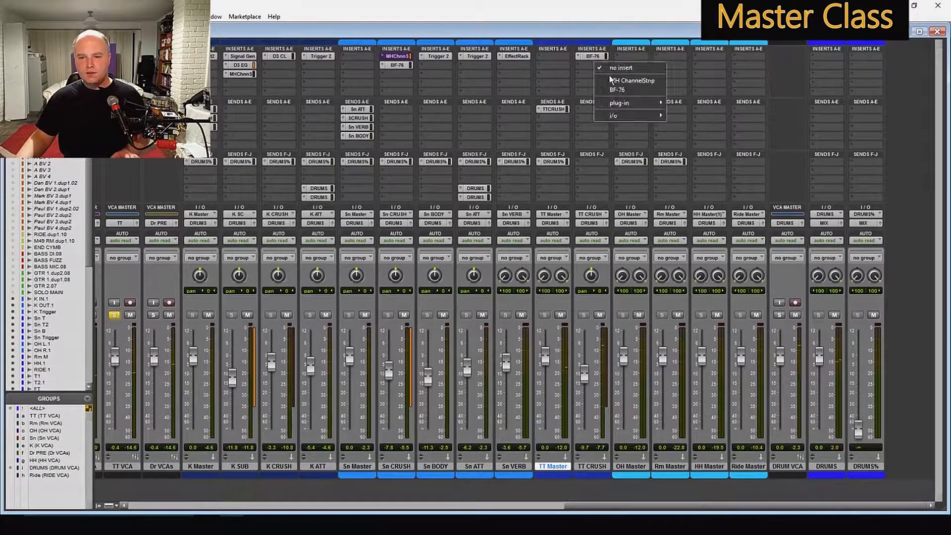
mouse_move(622, 102)
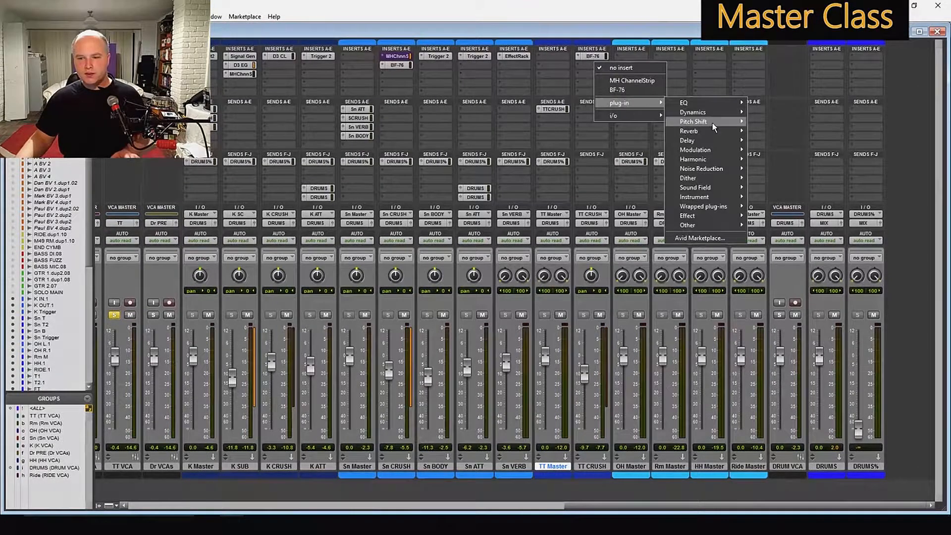
mouse_move(712, 123)
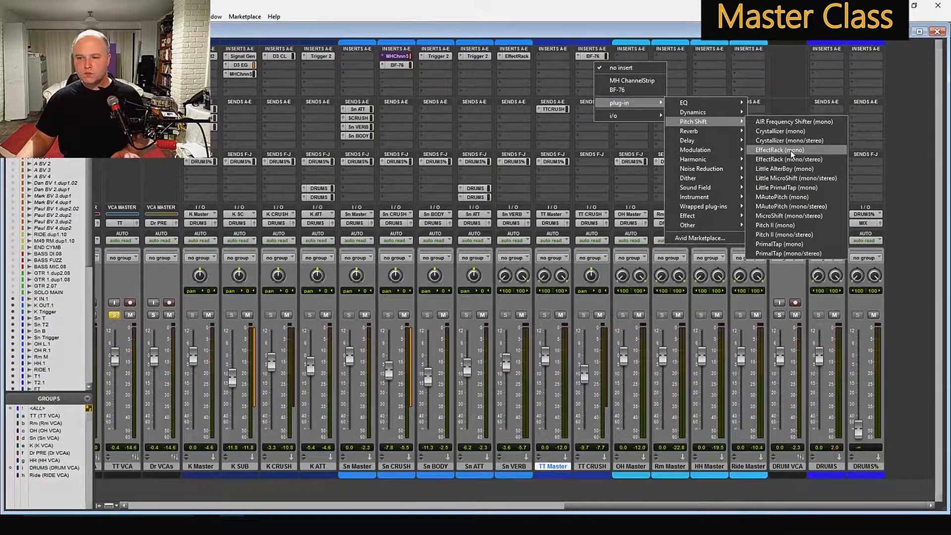
left_click(782, 167)
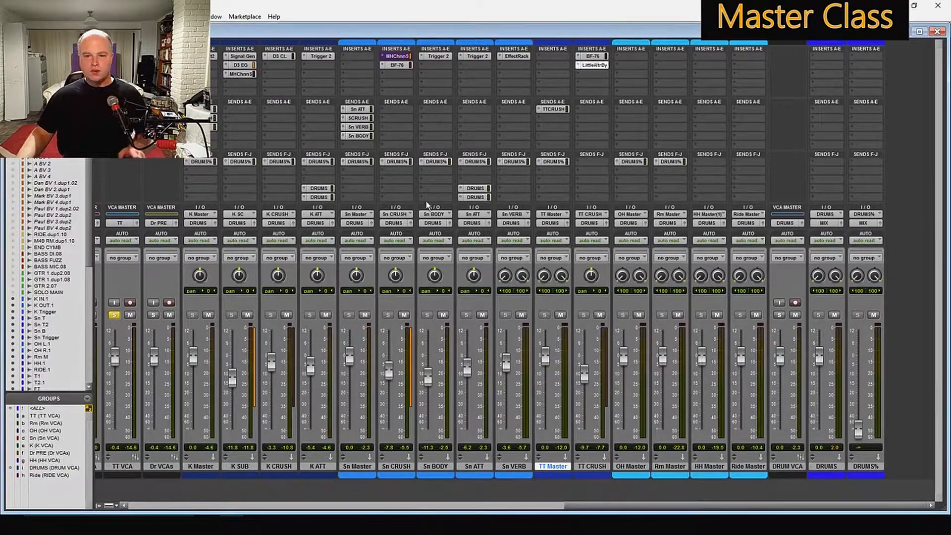
left_click_drag(340, 34, 456, 118)
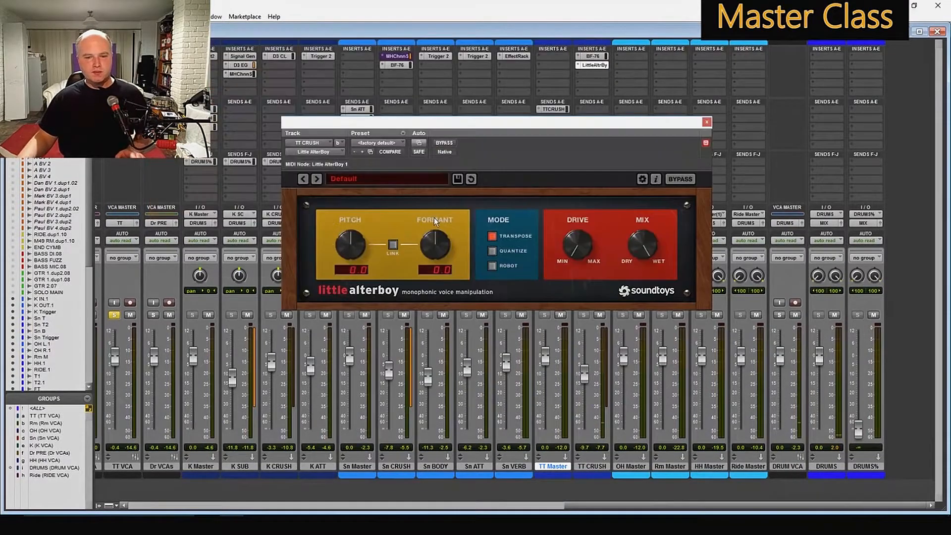
- Link Little AlterBoy's pitch and formant at -12.0, raise the drive slightly below halfway, set the mix about halfway, and close it
left_click(393, 247)
left_click_drag(352, 249, 352, 307)
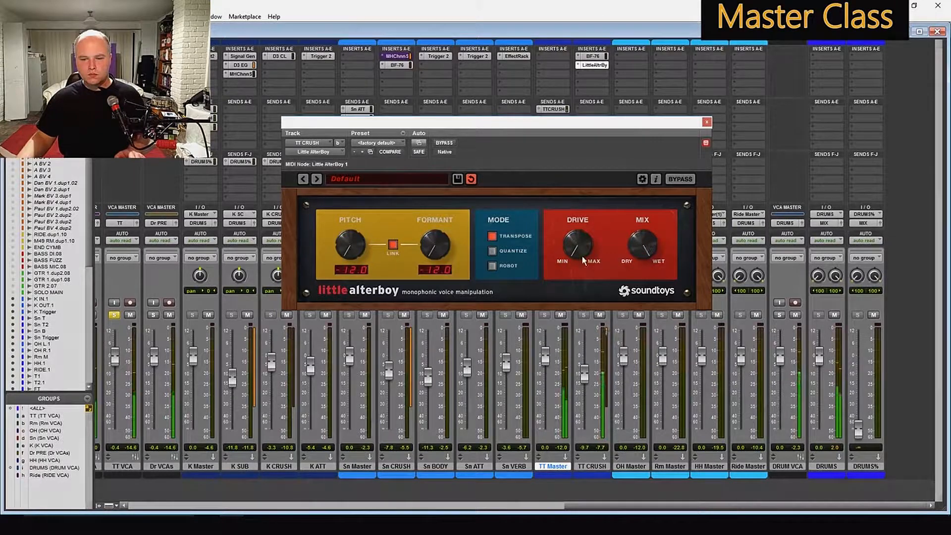
left_click_drag(582, 257, 581, 239)
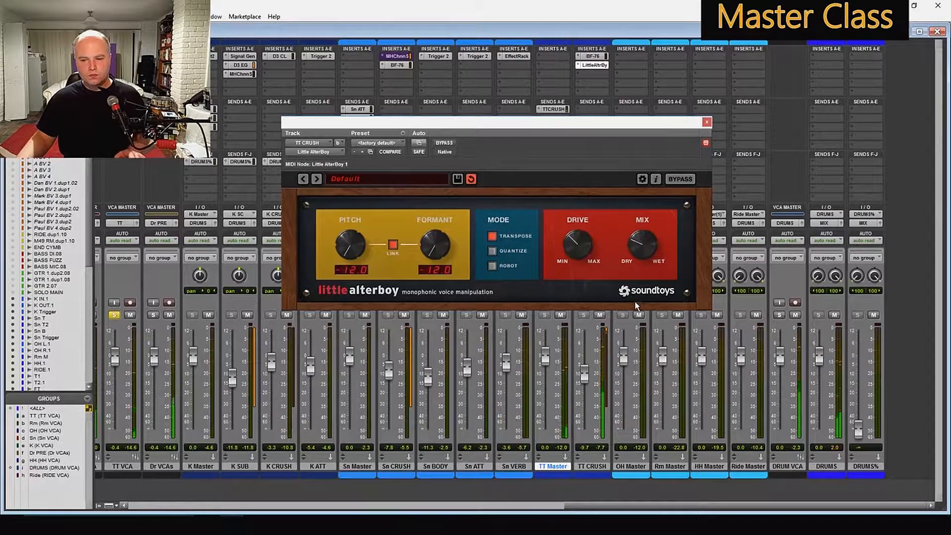
mouse_move(638, 244)
left_mouse_down()
mouse_move(638, 254)
mouse_move(646, 237)
left_mouse_up()
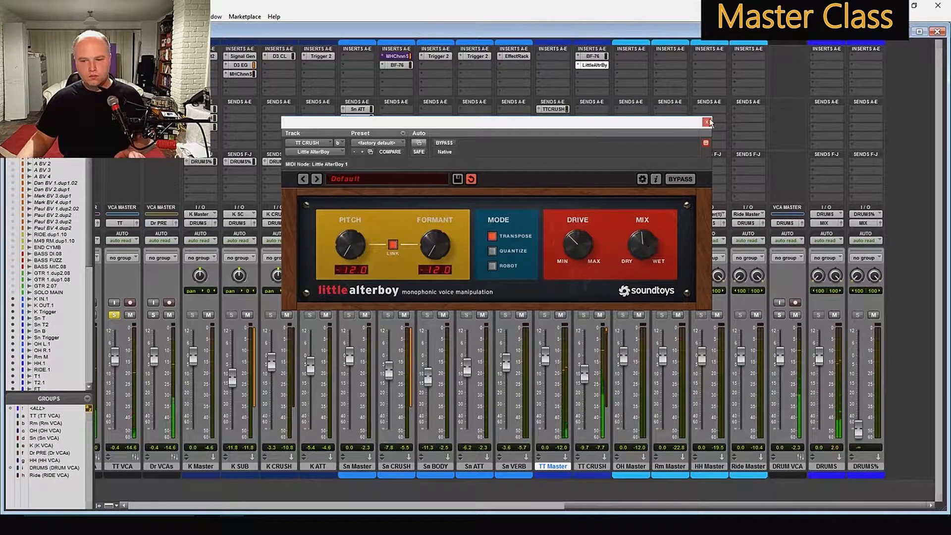
left_click(707, 123)
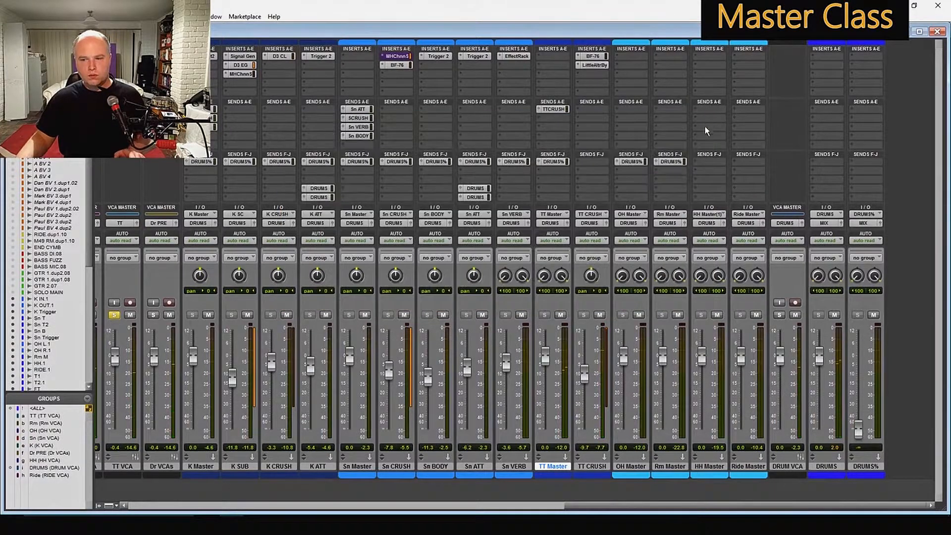
- Unsolo TT VCA and compare TT CRUSH with and without Little AlterBoy in the full drum mix
left_click(114, 315)
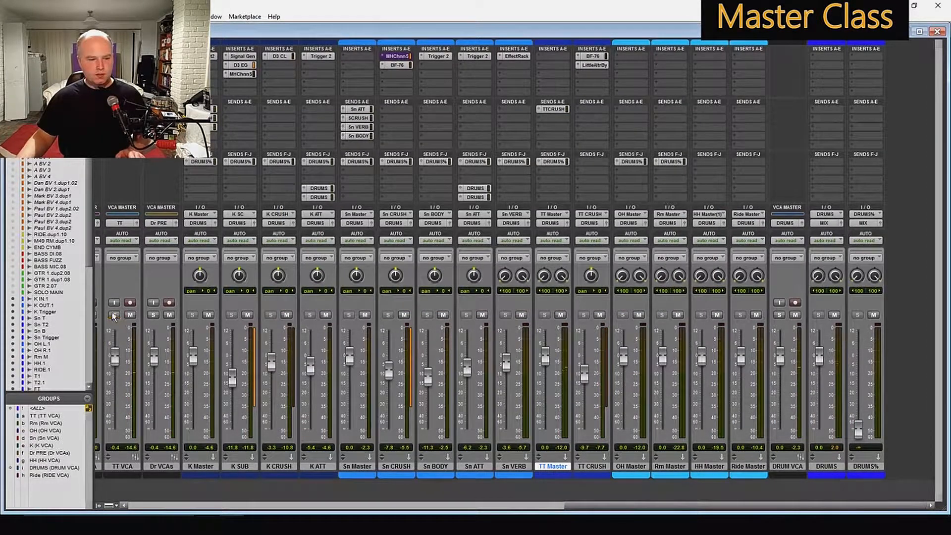
left_click(589, 65)
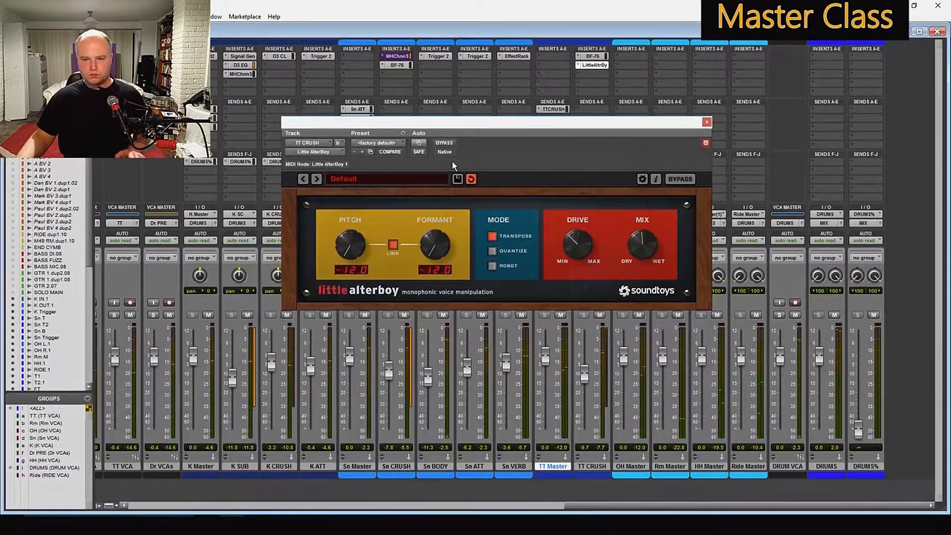
left_click(444, 143)
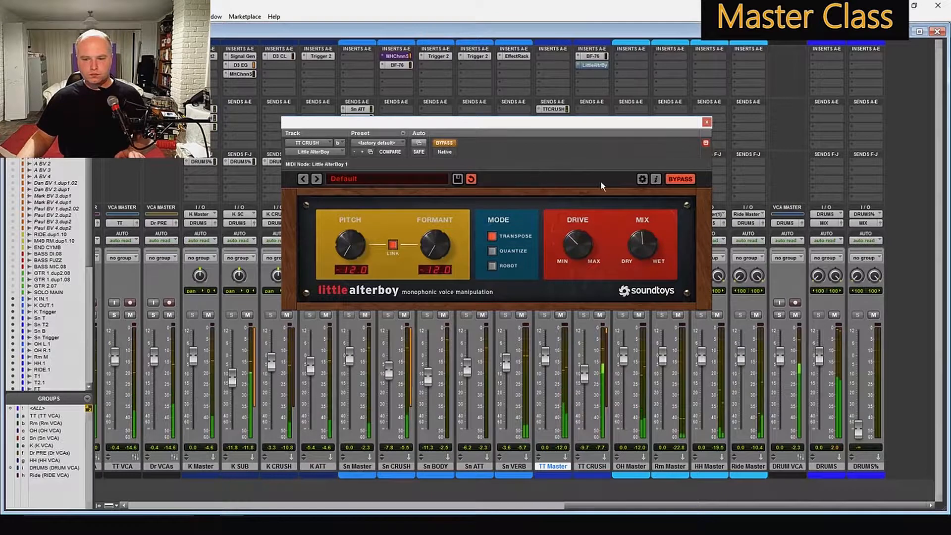
left_click(444, 143)
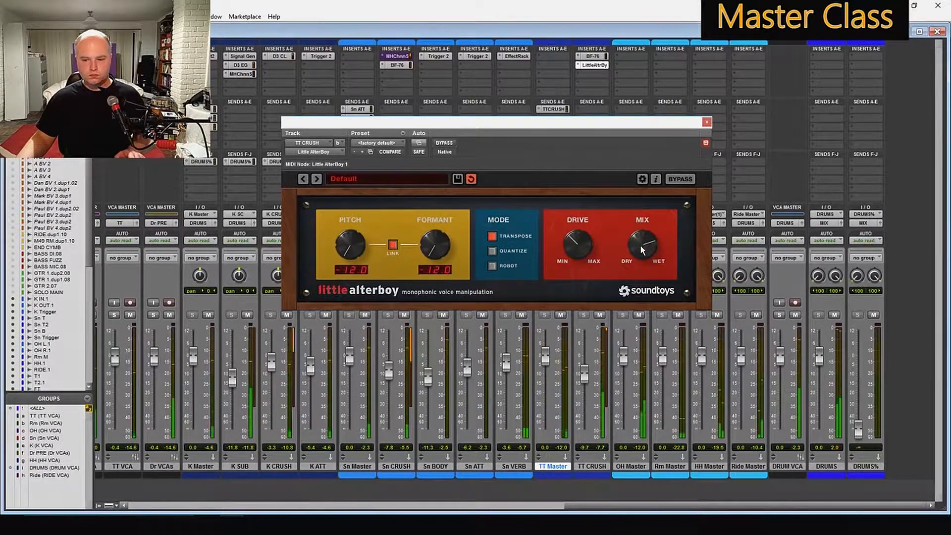
- Set the TT CRUSH fader to 0.0, turn Little AlterBoy's mix down toward dry, and close the plug-in
left_click(584, 375, "alt")
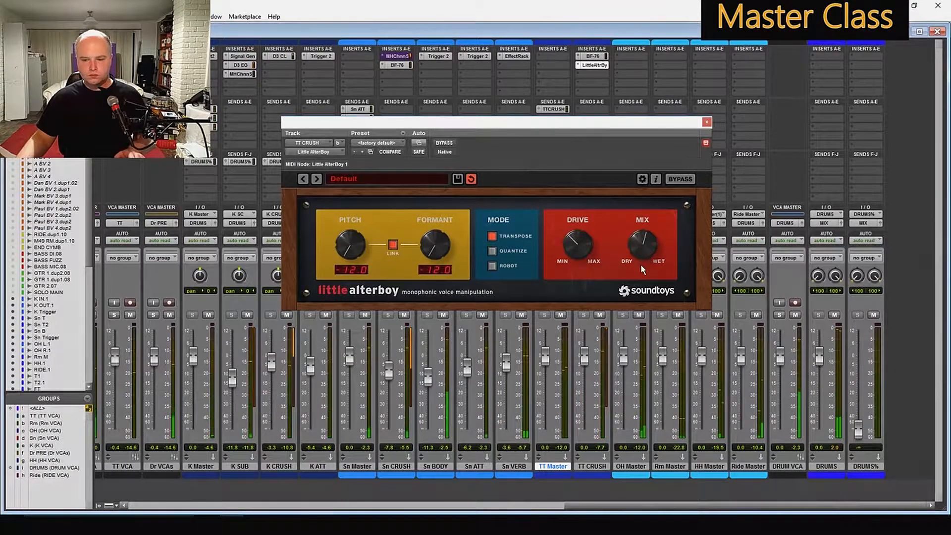
left_click_drag(640, 264, 640, 275)
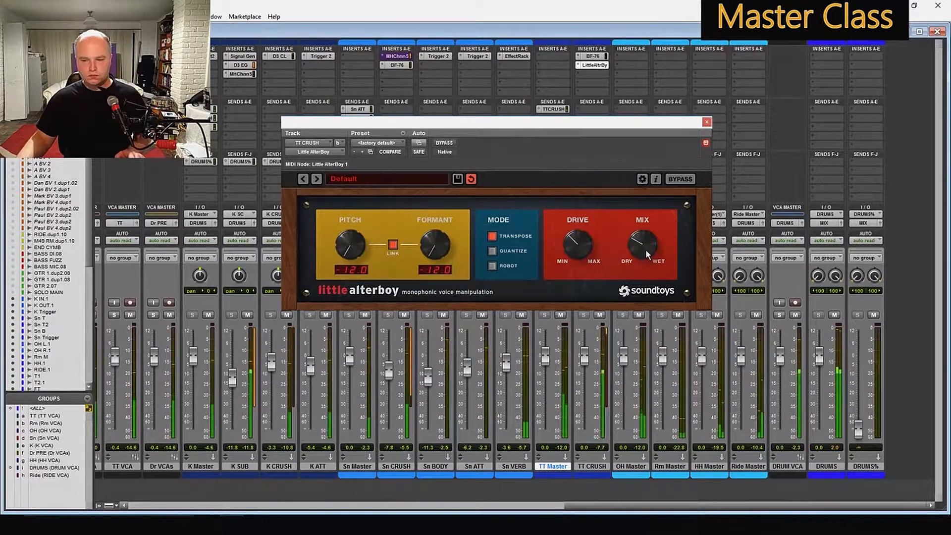
left_click_drag(646, 249, 644, 254)
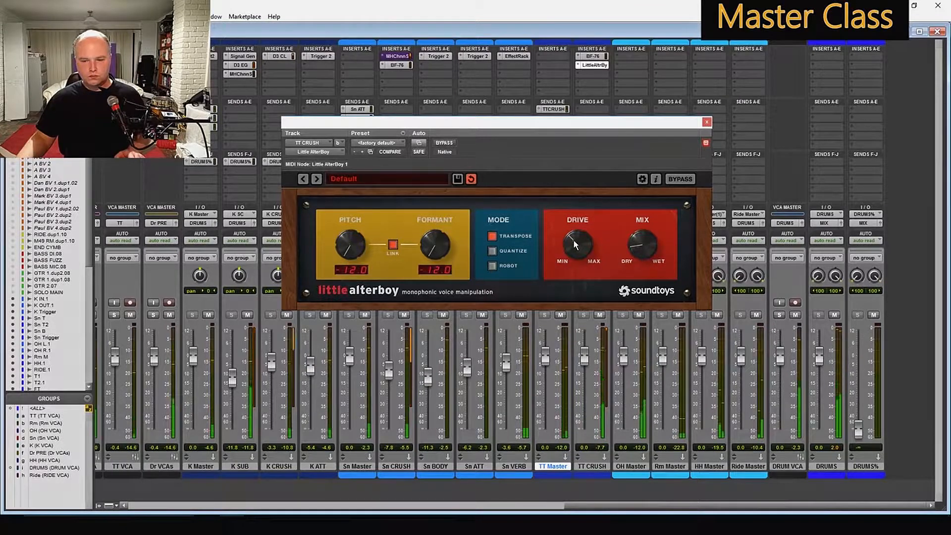
left_click(706, 122)
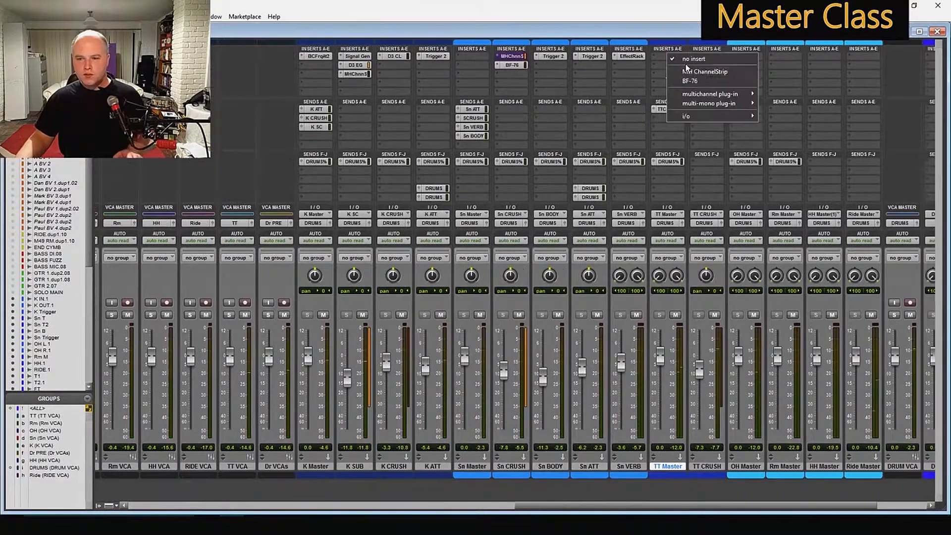
- Insert MH ChannelStrip on TT Master, boosting band 2 by 6.88 at 5.03k and band 5 by 7.92 at 107.94 Hz, with band 6 cutting at 40.11 Hz
left_click(694, 70)
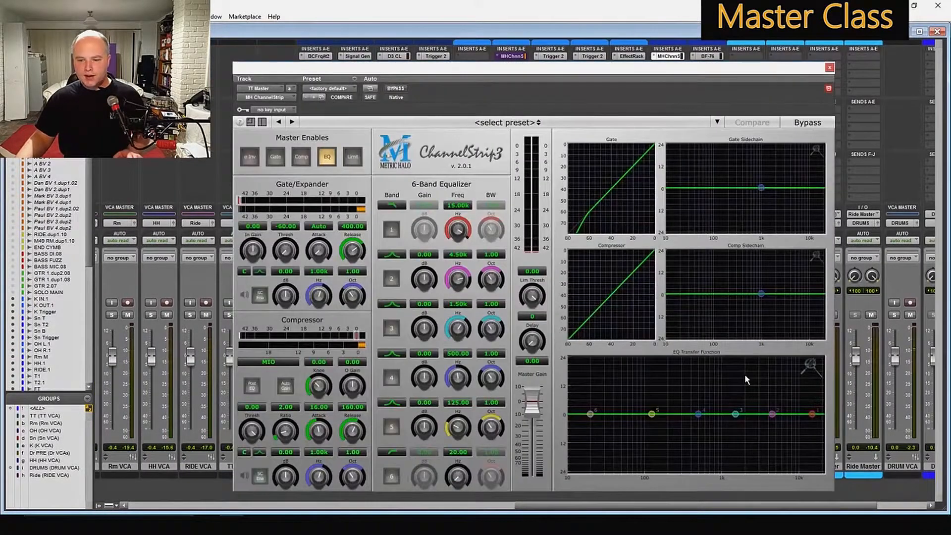
left_click_drag(771, 414, 776, 400)
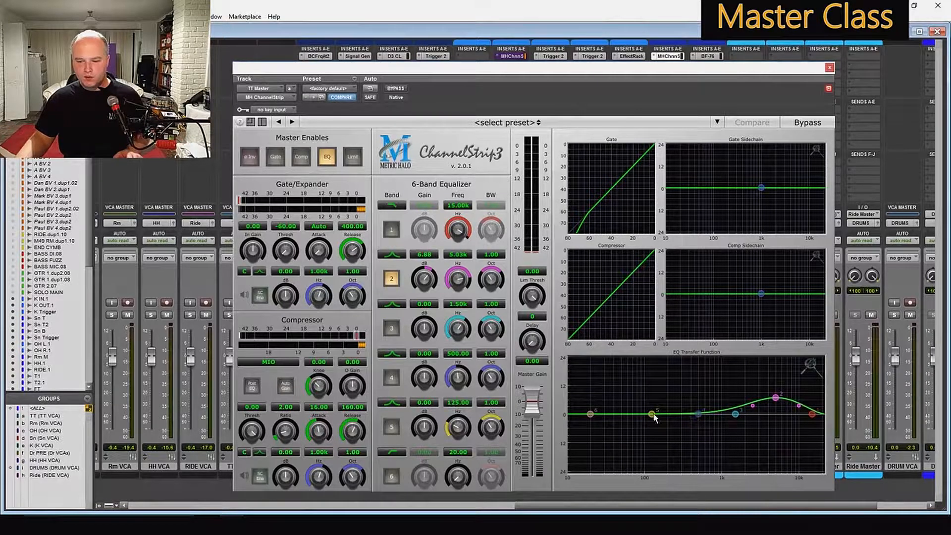
left_click_drag(651, 414, 648, 399)
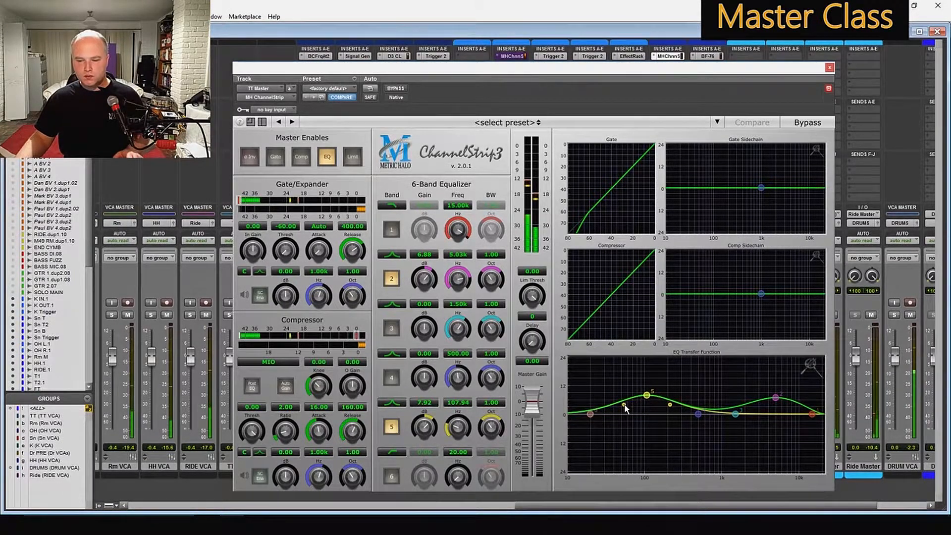
left_click_drag(591, 416, 614, 414)
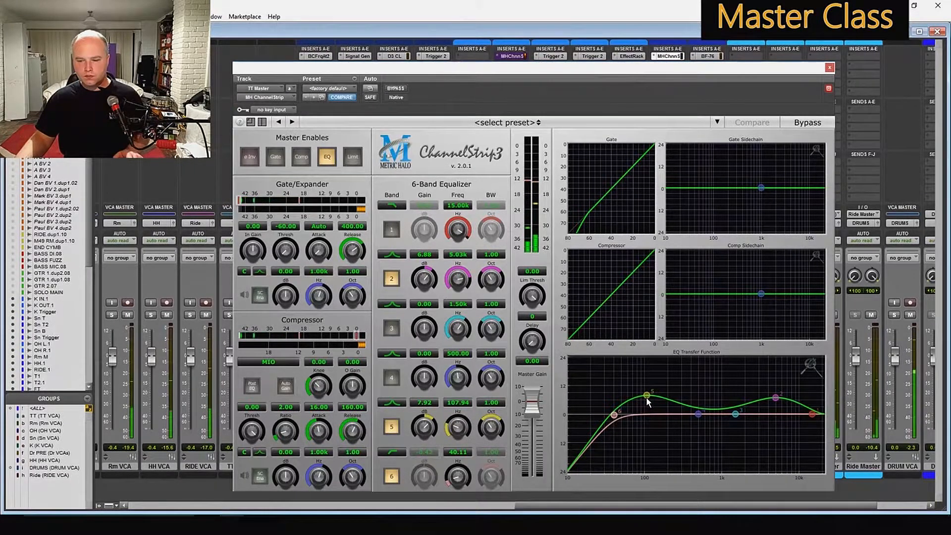
- Increase TT Master's boosts to 10.00 at 5.66k on band 2 and 11.25 at 112.83 Hz on band 5, and close ChannelStrip
left_click_drag(776, 397, 777, 392)
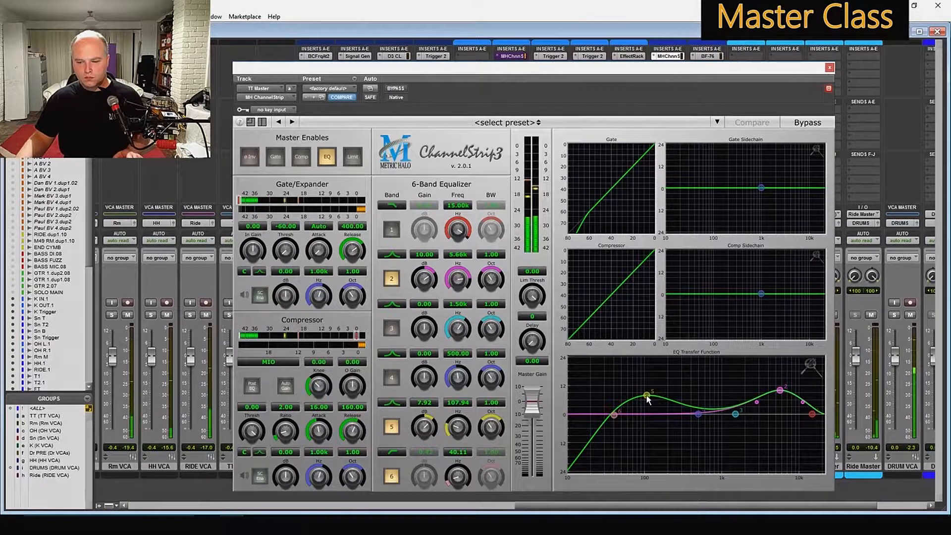
left_click_drag(647, 397, 648, 386)
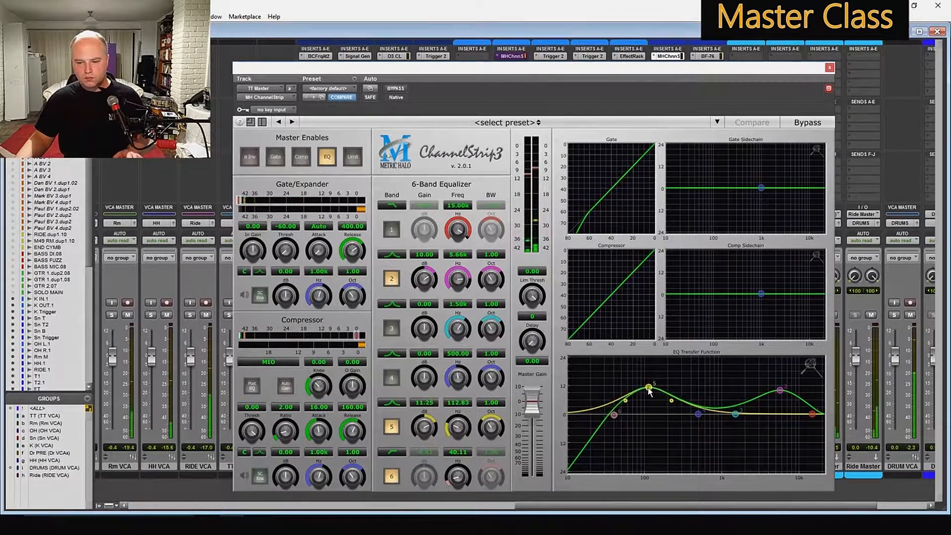
left_click(829, 67)
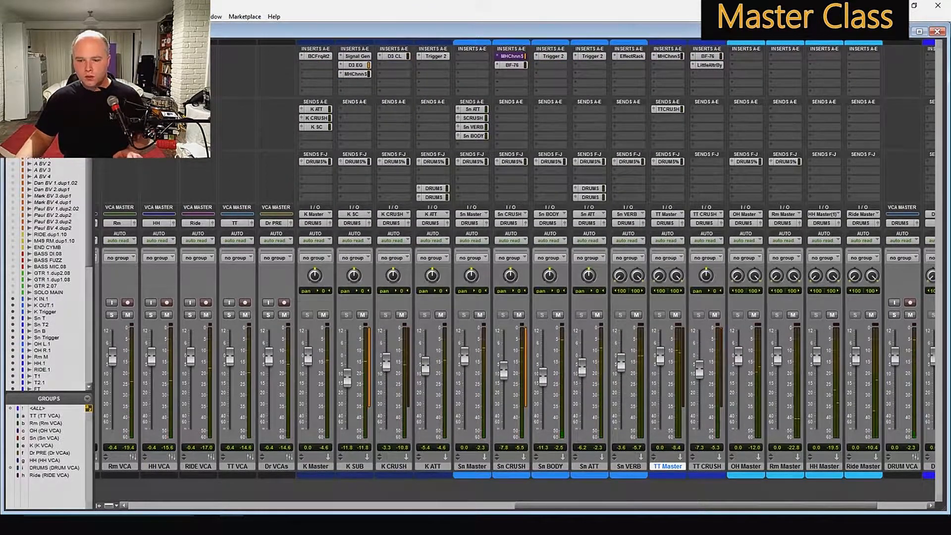
- Widen the tom panning, setting T1 to 63 left and T2.1 to 32 right
left_click_drag(610, 503, 402, 503)
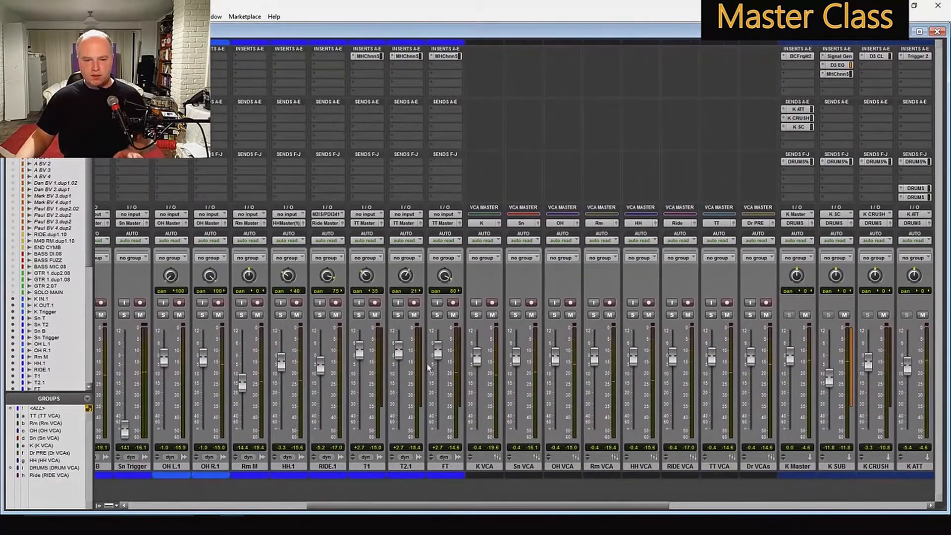
left_click_drag(369, 275, 404, 283)
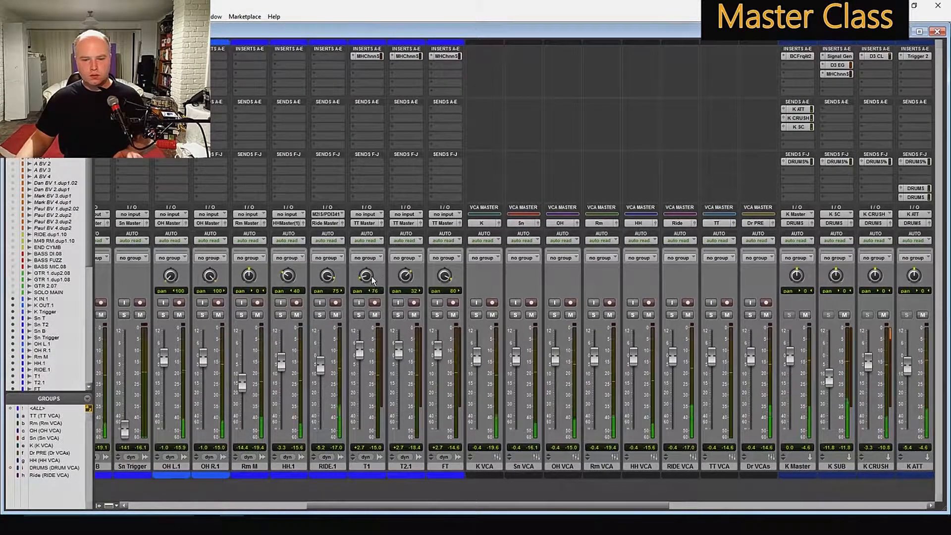
left_click_drag(364, 281, 365, 278)
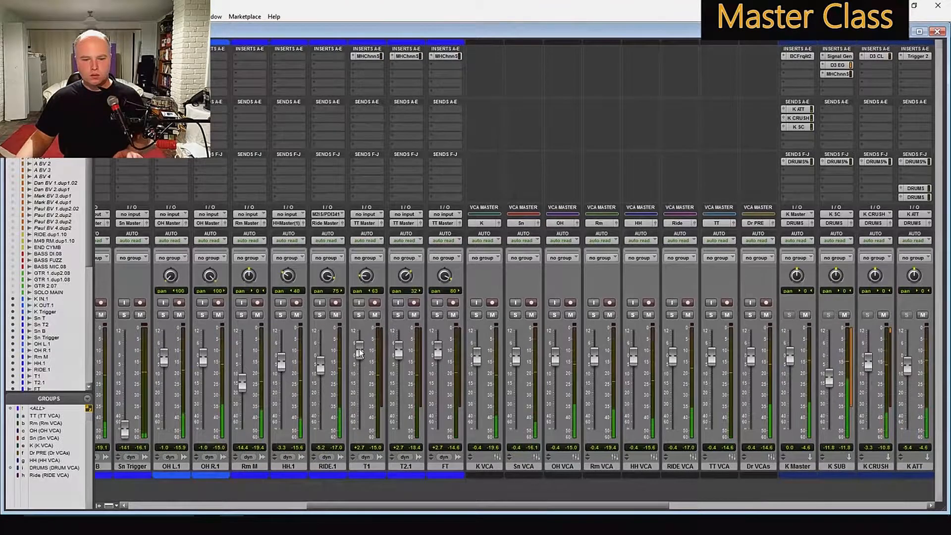
- Raise the T1 fader to +4.3 and the FT fader to +7.7, and trim TT VCA to -1.1
mouse_move(360, 353)
left_mouse_down()
mouse_move(362, 342)
mouse_move(358, 350)
left_mouse_up()
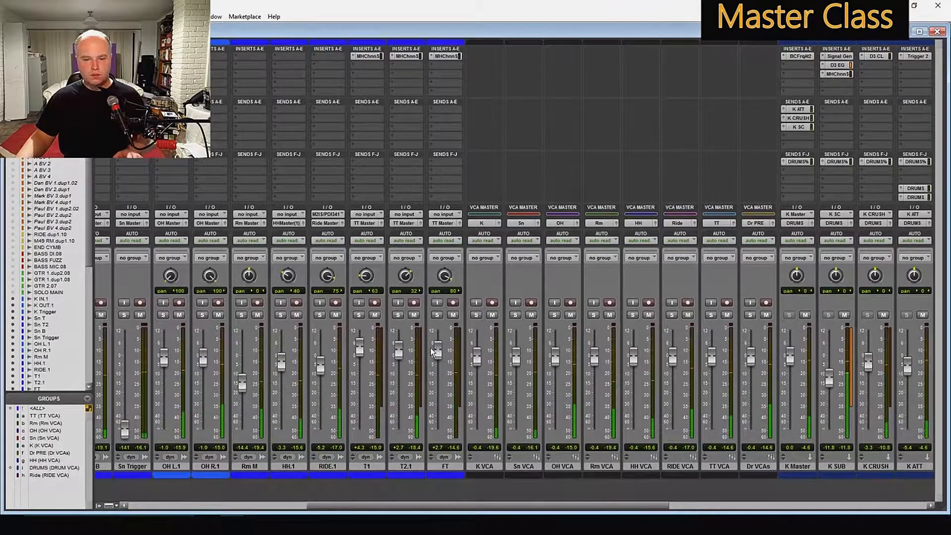
left_click_drag(437, 350, 441, 343)
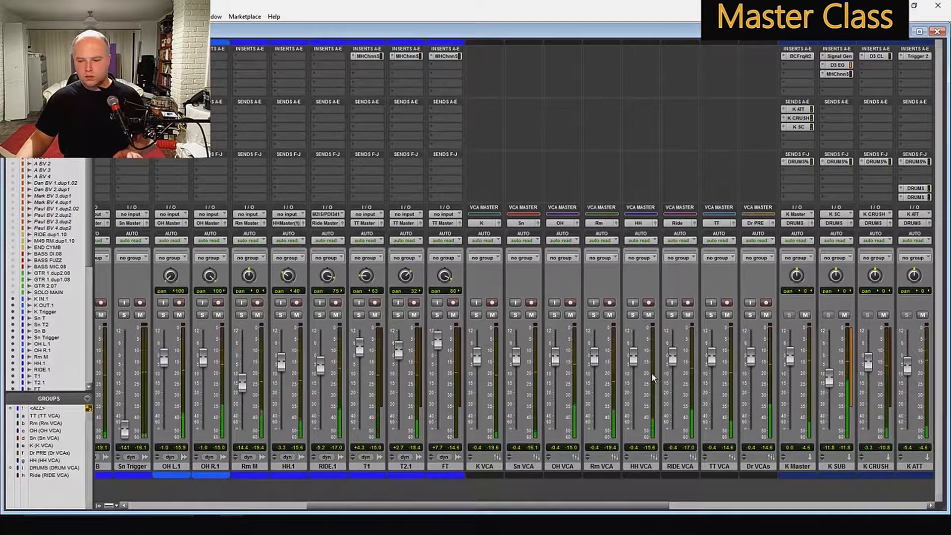
left_click_drag(714, 357, 713, 358)
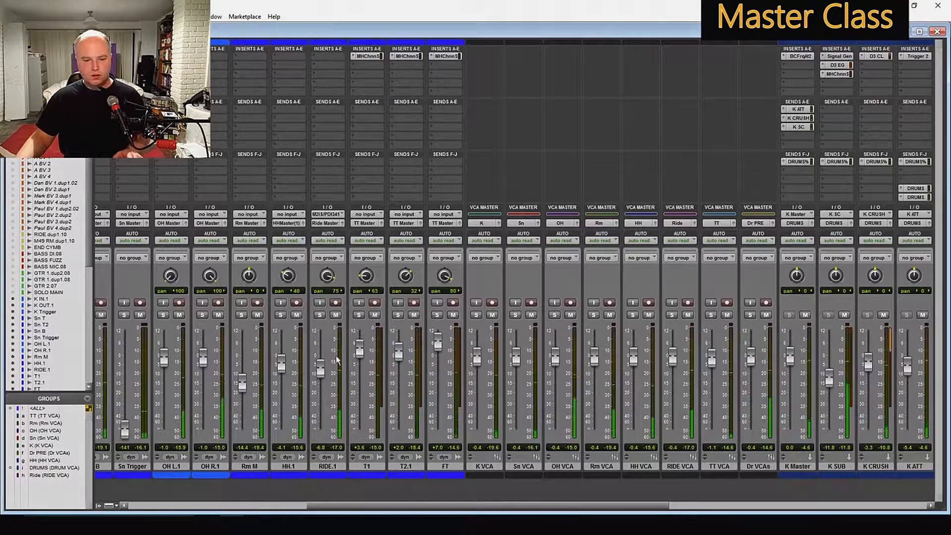
- Set the RIDE.1 fader to -5.9 and HH.1 to -4.3, and open the Memory Locations window
left_click_drag(321, 369, 280, 365)
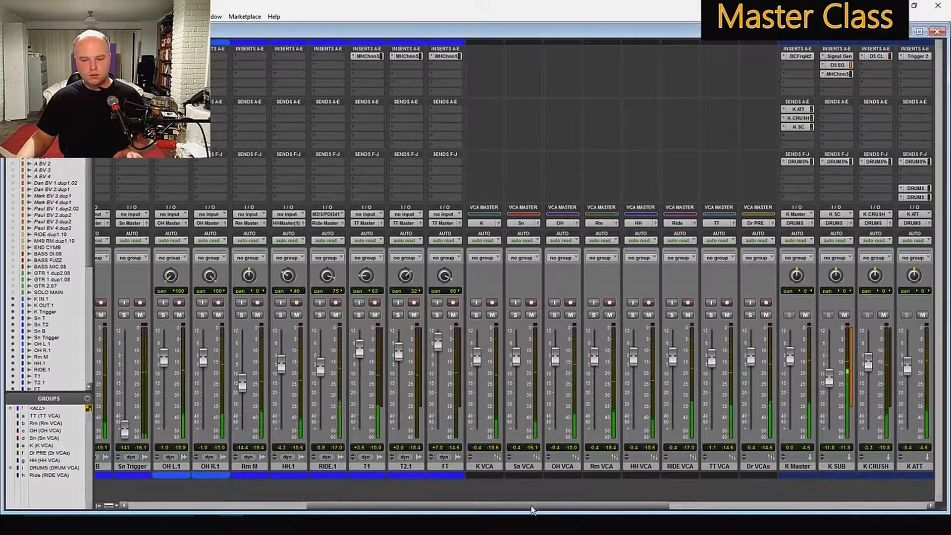
key("ctrl+5")
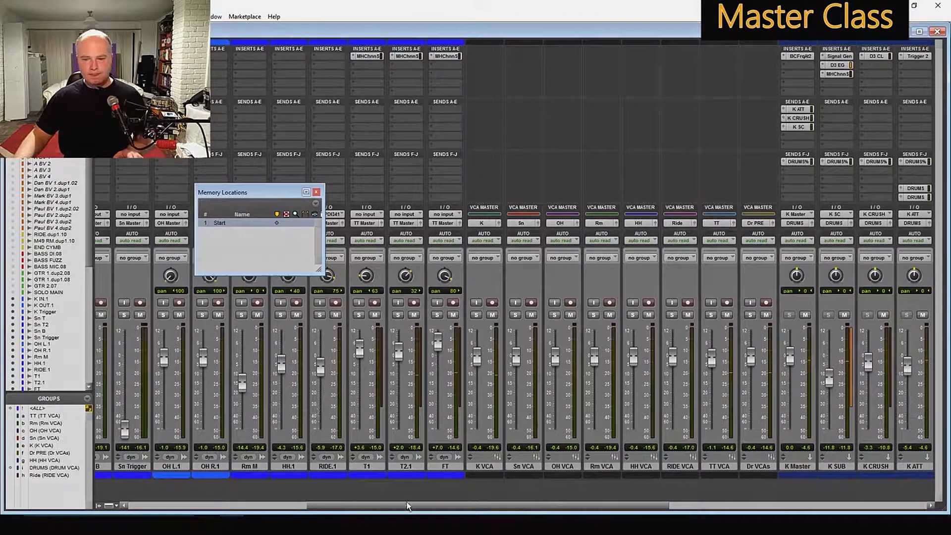
- Close the Memory Locations window and lower the TT CRUSH fader to -12.3
left_click_drag(412, 506, 713, 506)
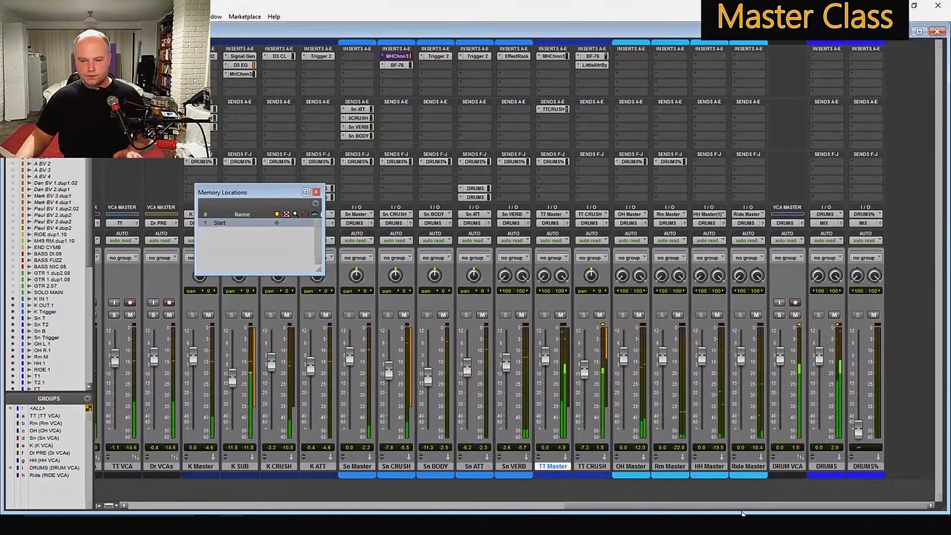
left_click(316, 191)
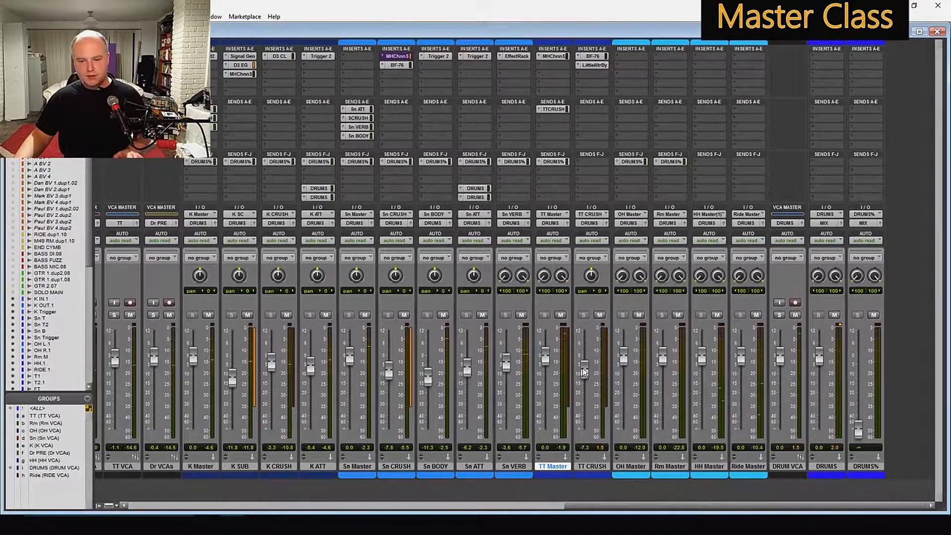
mouse_move(584, 366)
left_mouse_down()
mouse_move(586, 435)
mouse_move(589, 382)
left_mouse_up()
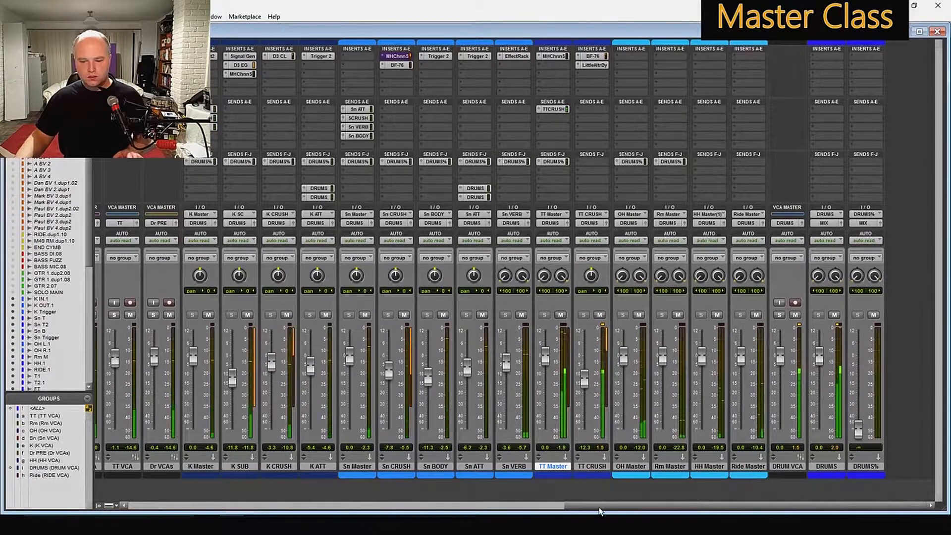
- Lower the TT VCA fader to -5.4 and bring the TT CRUSH fader up to -11.3
left_click_drag(601, 512, 395, 510)
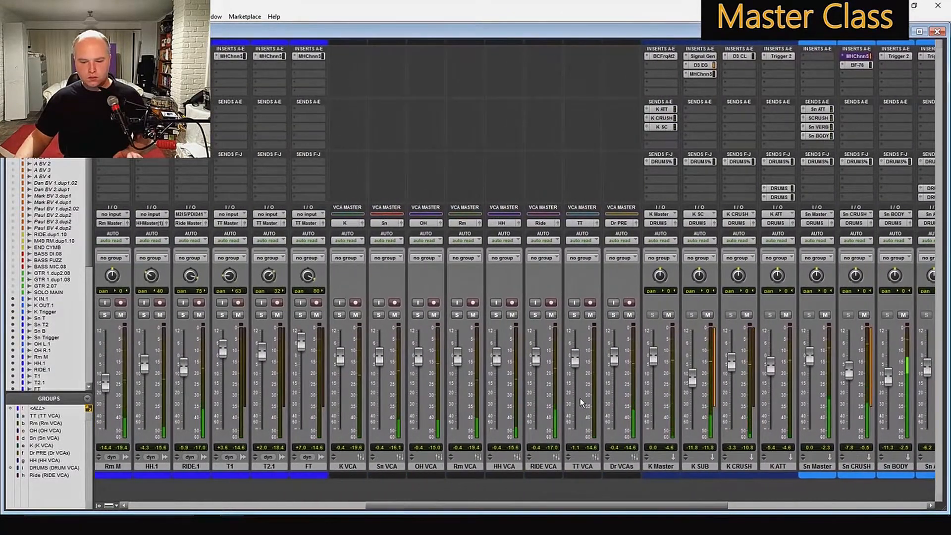
left_click_drag(576, 355, 575, 364)
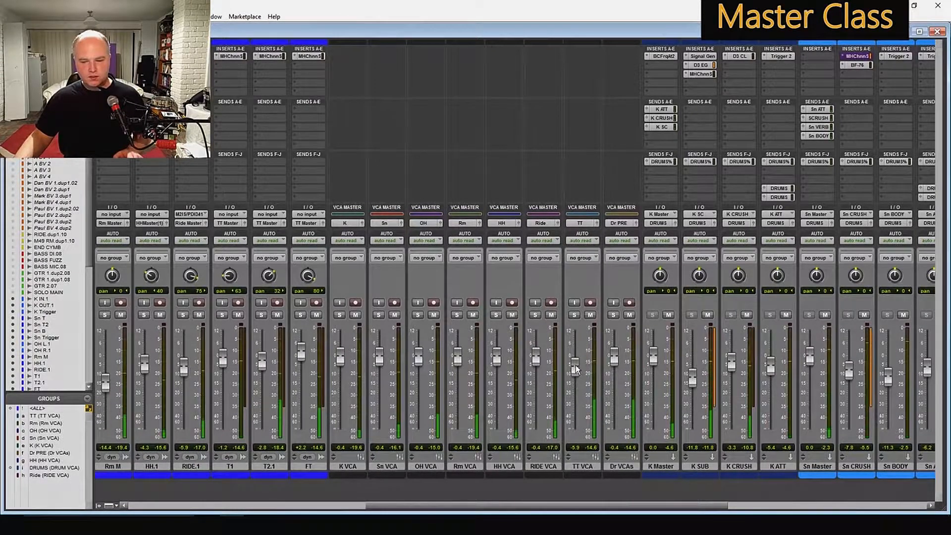
left_click_drag(576, 364, 576, 364)
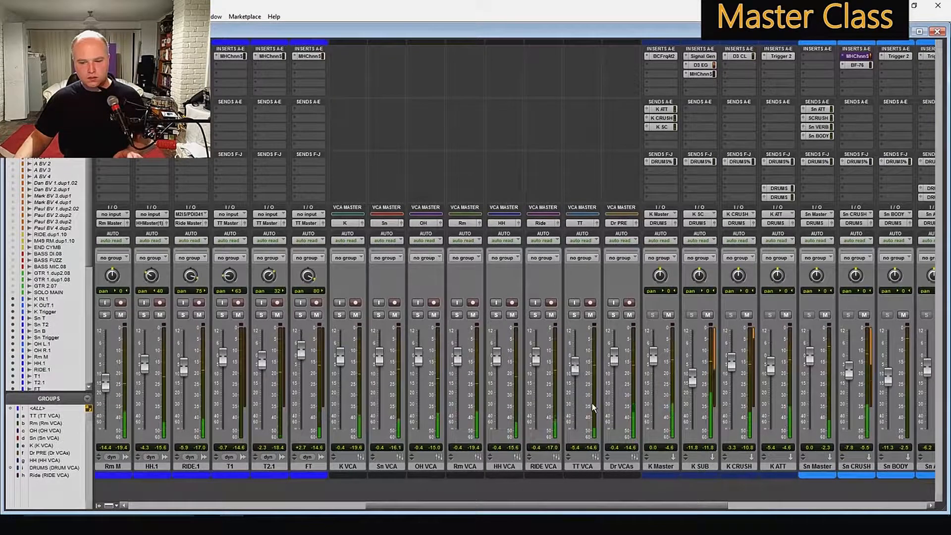
left_click_drag(547, 506, 739, 513)
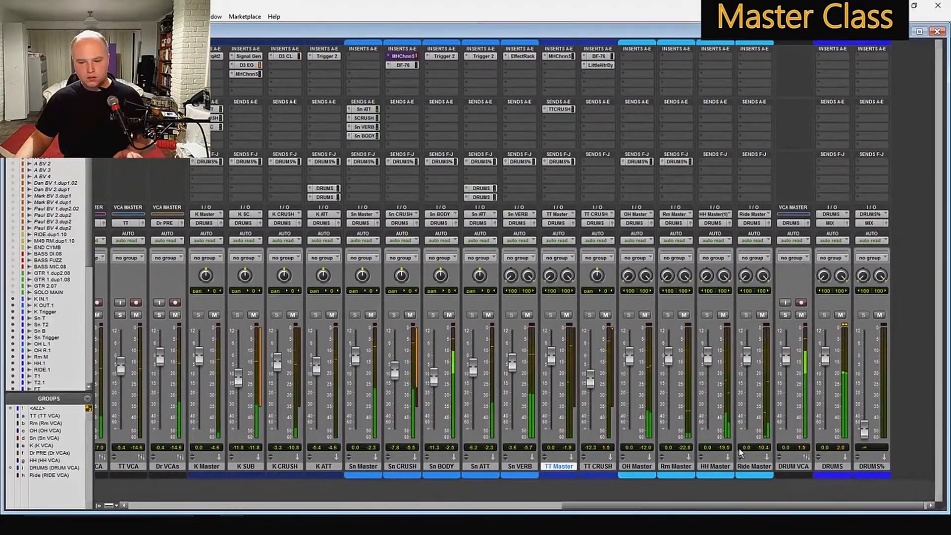
left_click_drag(593, 376, 592, 373)
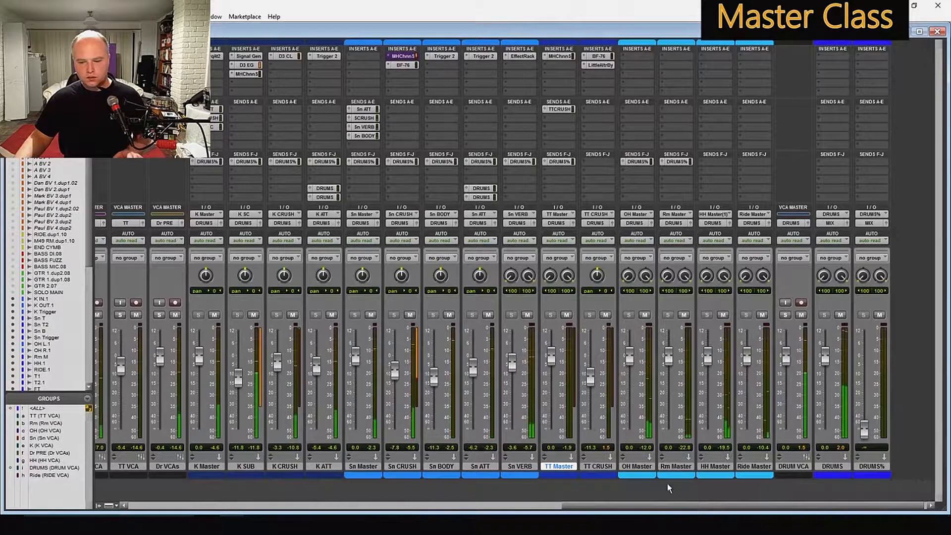
- Raise the OH VCA fader to +5.5 and reset TT VCA to -0.4 through its track commands
left_click_drag(695, 504, 449, 478)
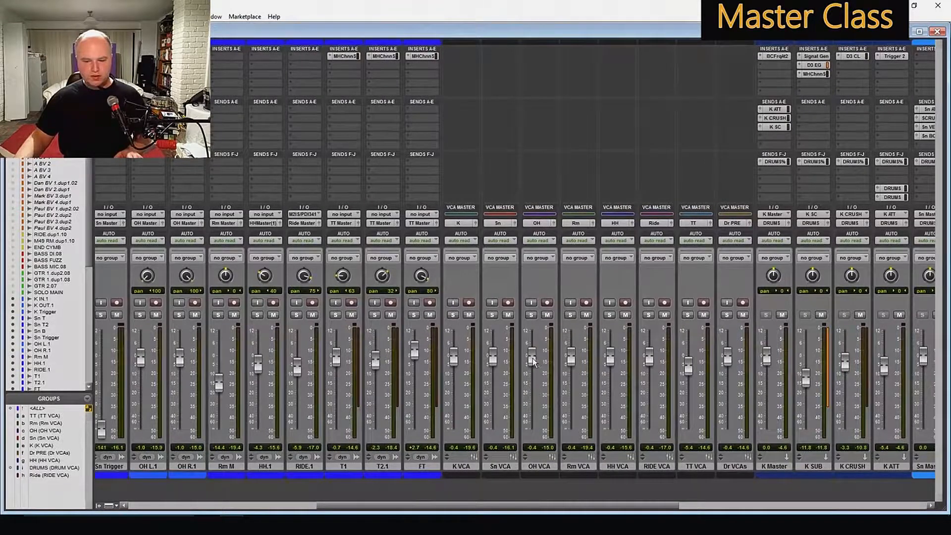
left_click_drag(533, 358, 530, 349)
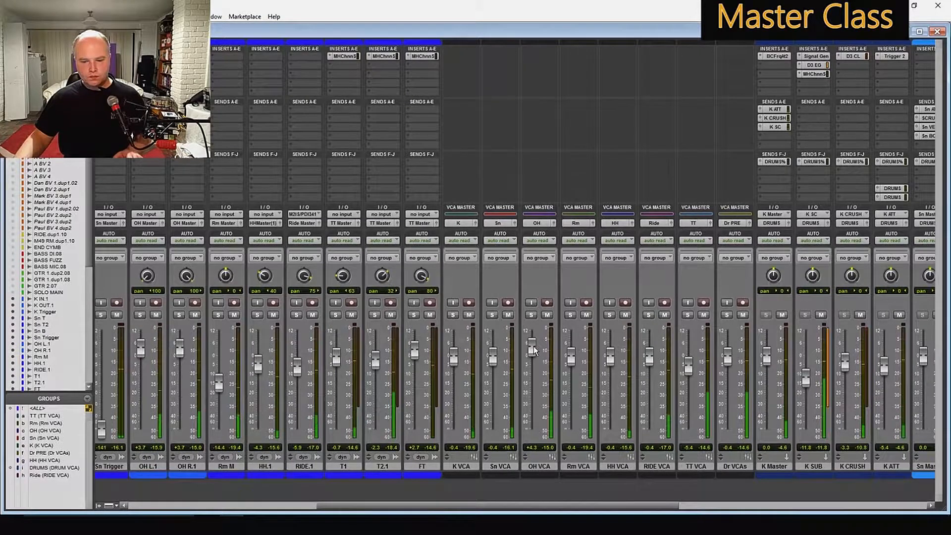
left_click_drag(531, 346, 532, 344)
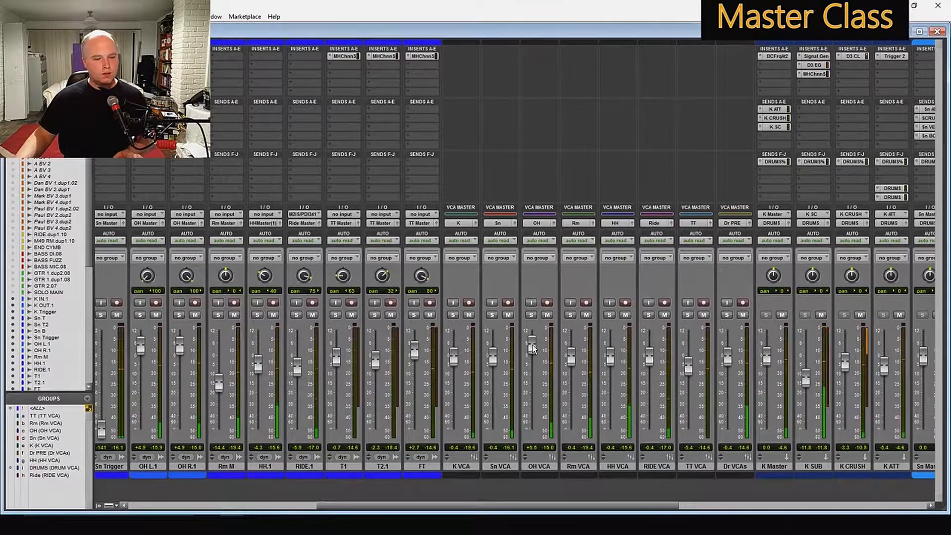
right_click(694, 467)
left_click(731, 419)
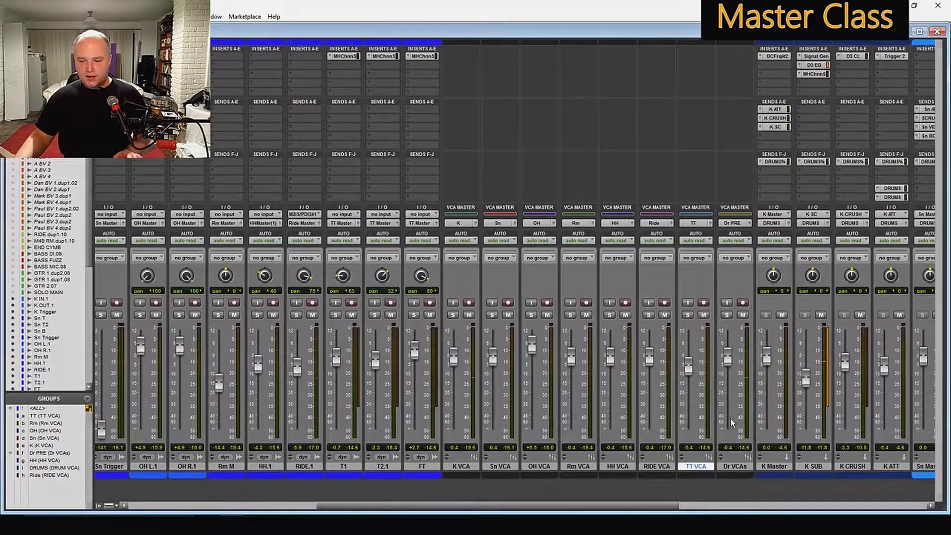
scroll(590, 432, "right", 10)
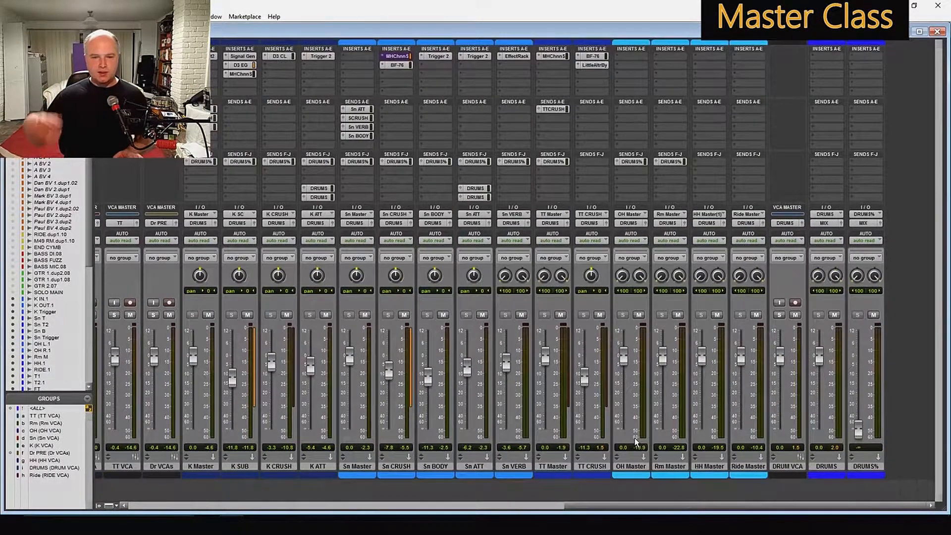
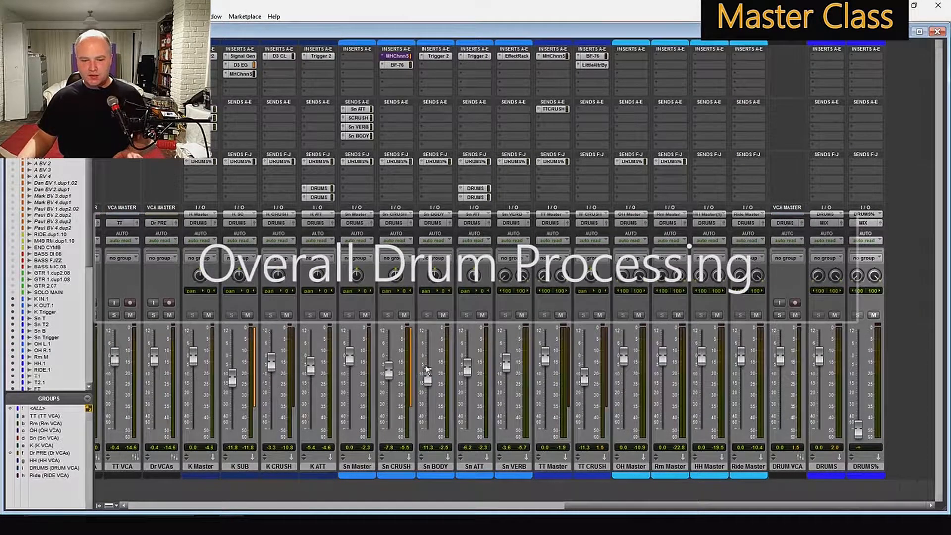
- Insert MH ChannelStrip on the DRUMS channel and move its window clear of the DRUMS strip
left_click(825, 467)
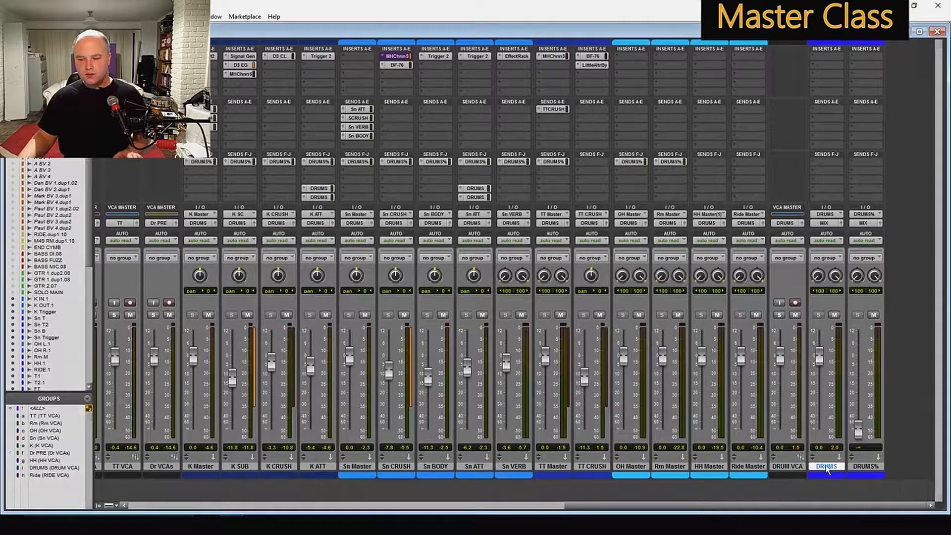
left_click(826, 58)
left_click(516, 246)
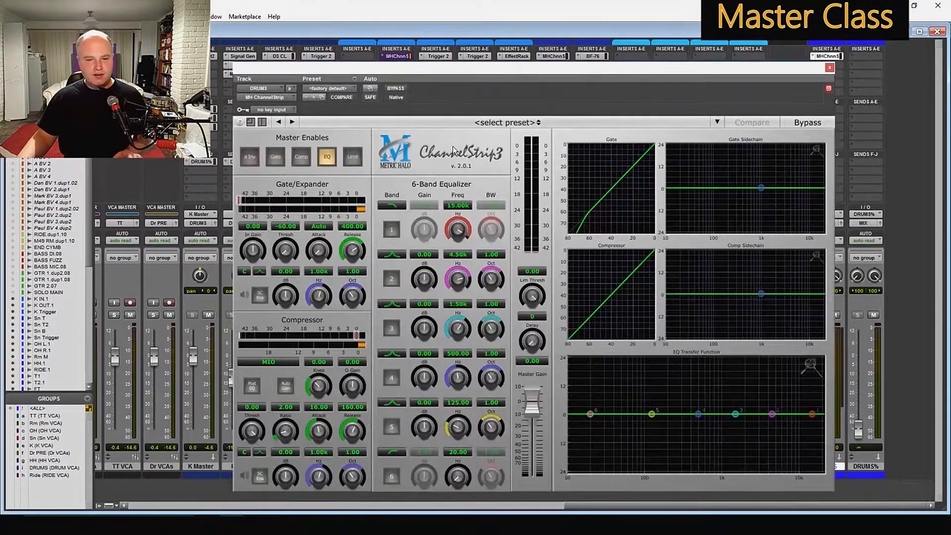
left_click_drag(528, 71, 501, 55)
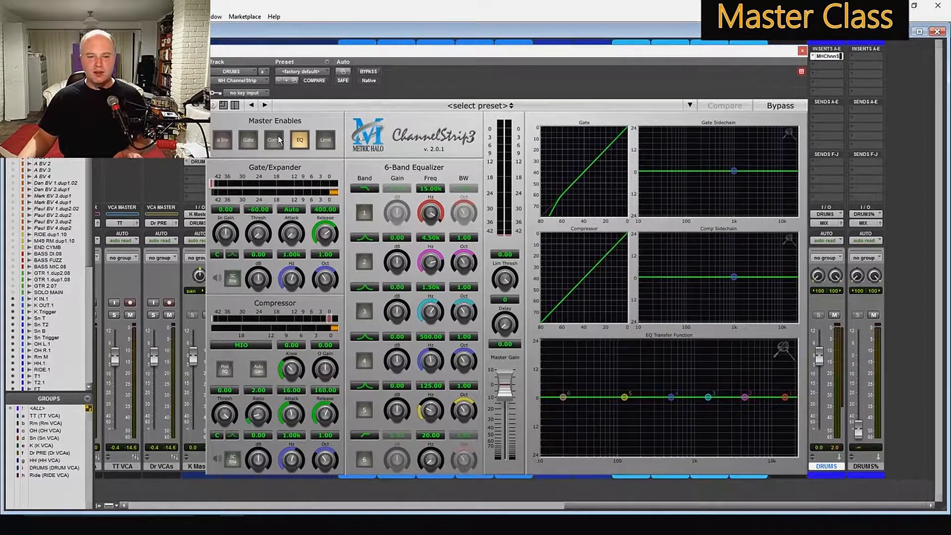
- Enable the DRUMS compressor post EQ in Warm mode and set its threshold to -17.00
left_click(224, 370)
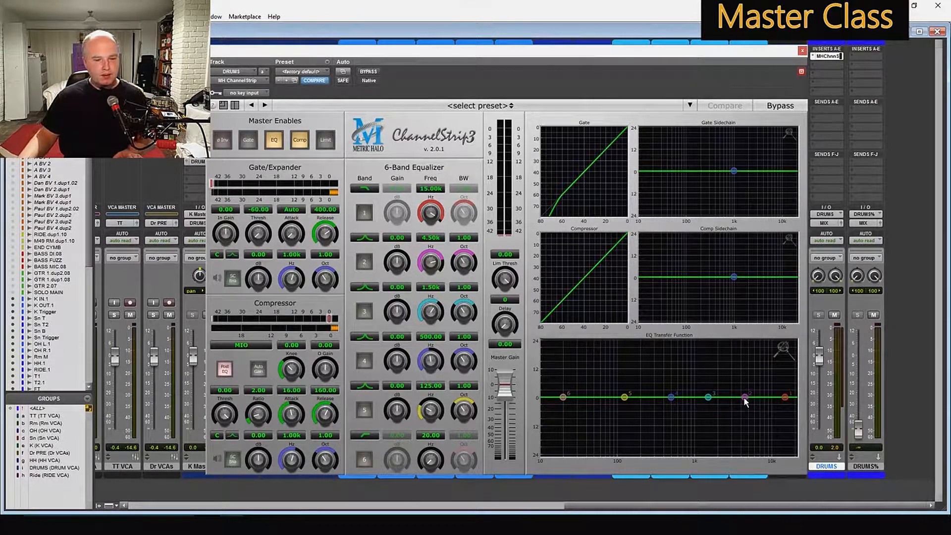
left_click(269, 346)
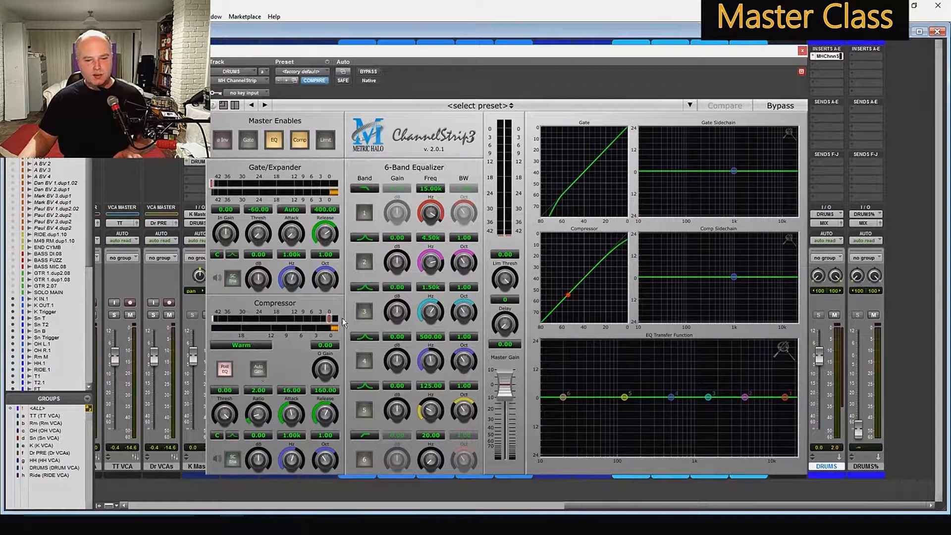
left_click_drag(330, 322, 279, 322)
- Play the drums and boost EQ band 2 on DRUMS by 4.17 at 6.19k
left_click_drag(744, 397, 753, 383)
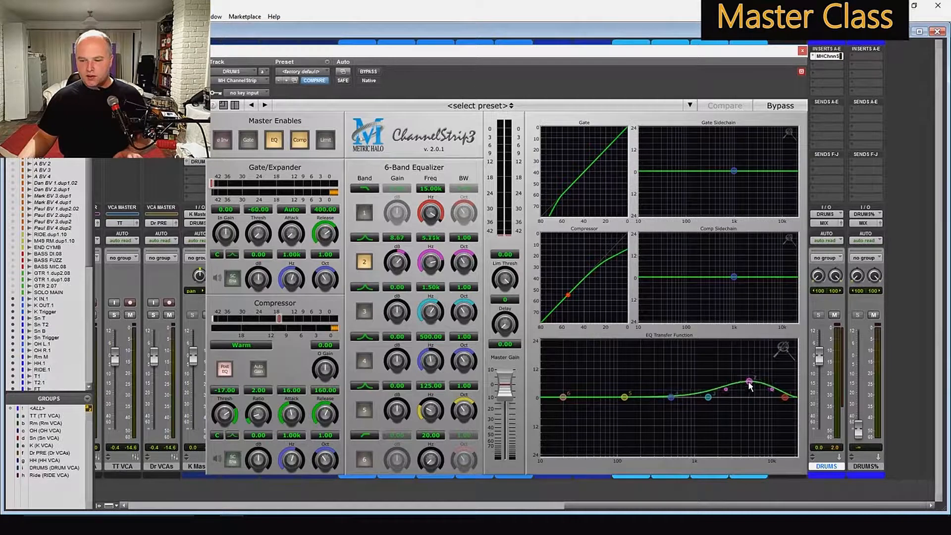
key("space")
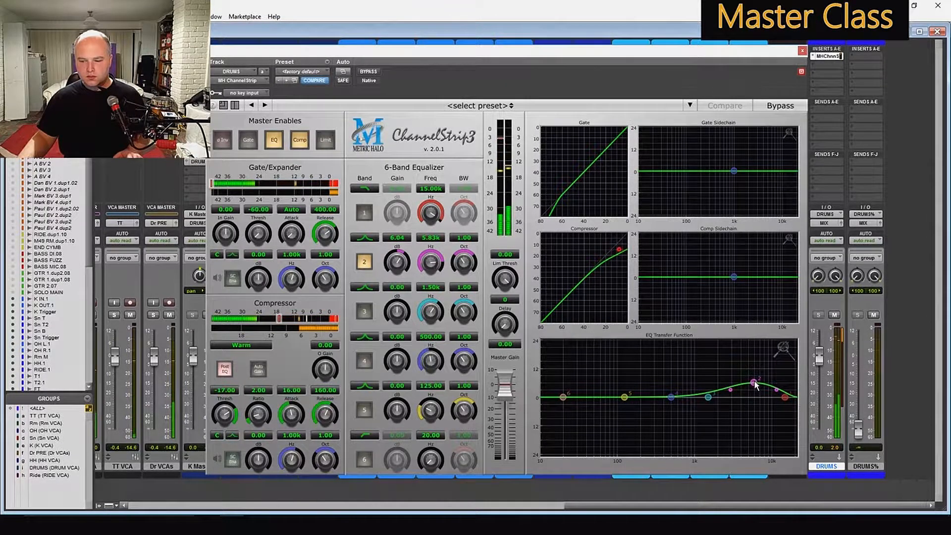
left_click_drag(753, 383, 747, 388)
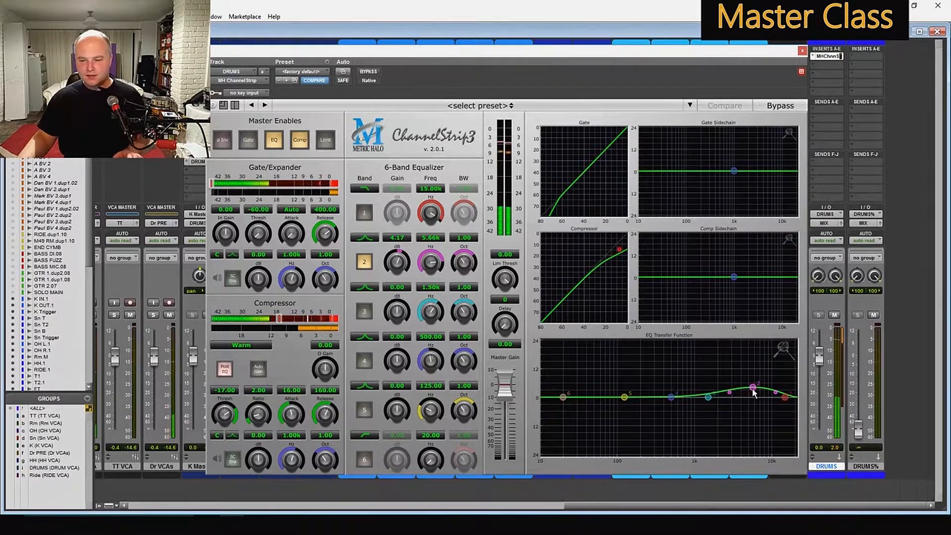
left_click_drag(752, 387, 756, 391)
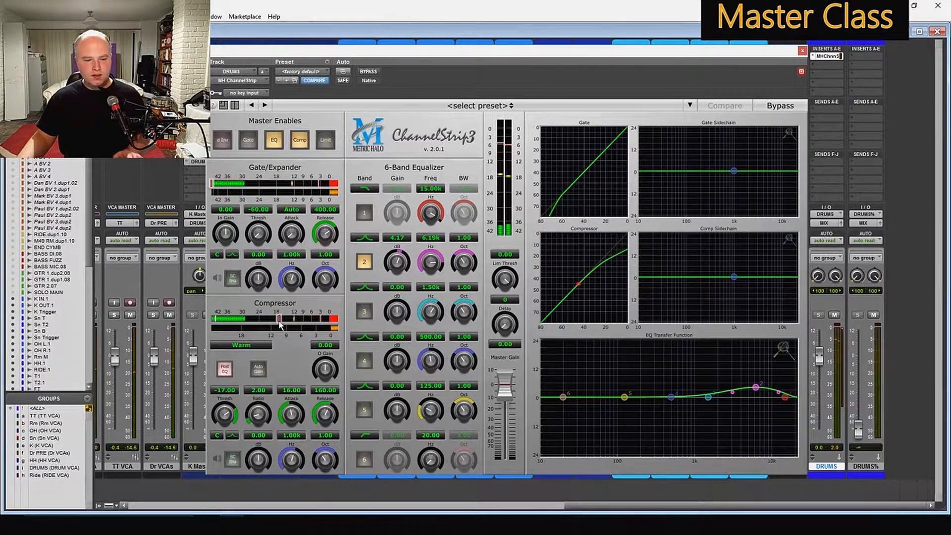
- Set the DRUMS compressor's threshold to -5.56, attack to 38.59 and release to 35.46, and compare the sound against bypass
mouse_move(281, 320)
left_mouse_down()
mouse_move(335, 322)
mouse_move(297, 321)
left_mouse_up()
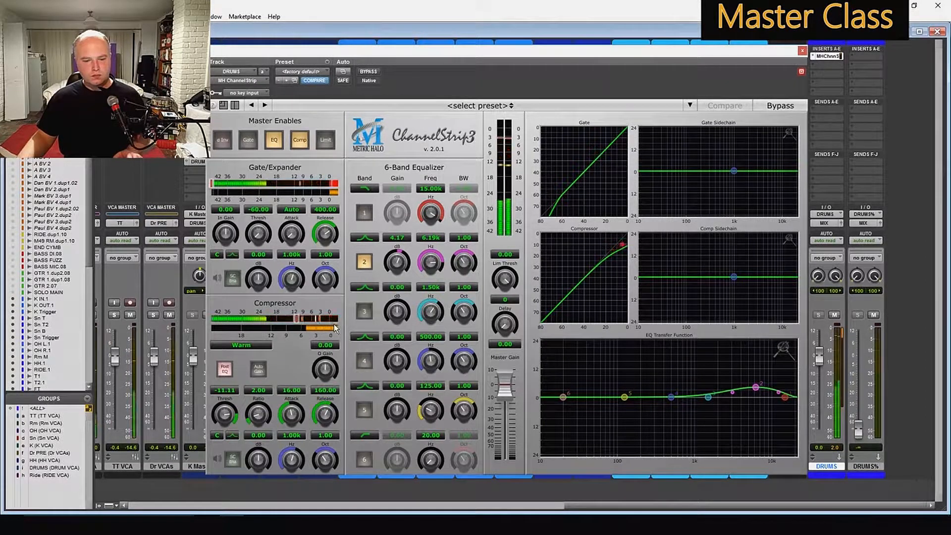
left_click_drag(299, 320, 298, 316)
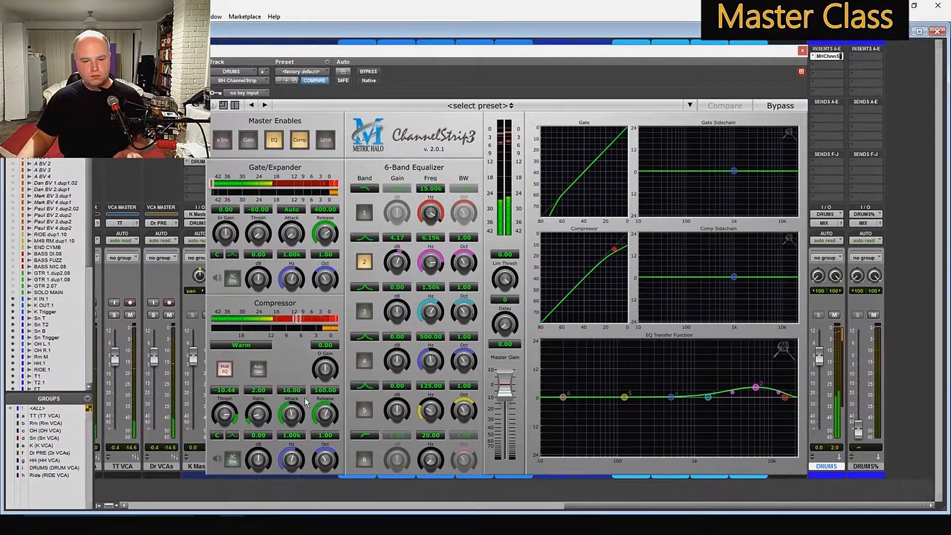
left_click_drag(292, 414, 325, 426)
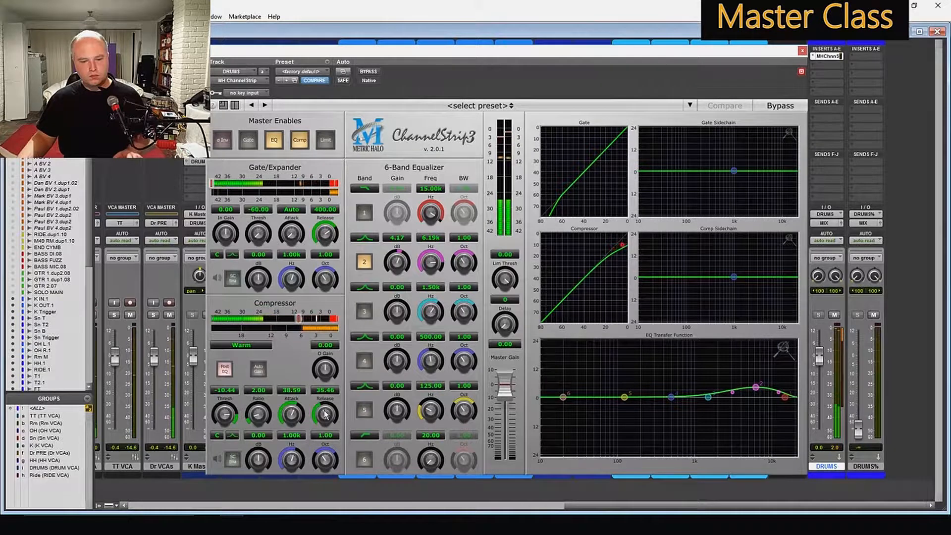
mouse_move(299, 318)
left_mouse_down()
mouse_move(290, 320)
mouse_move(313, 319)
left_mouse_up()
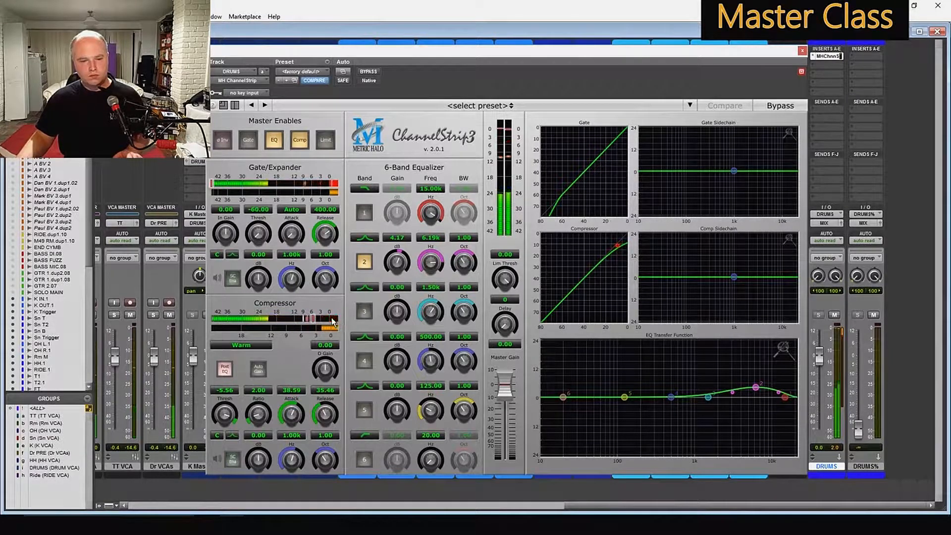
left_click(366, 73)
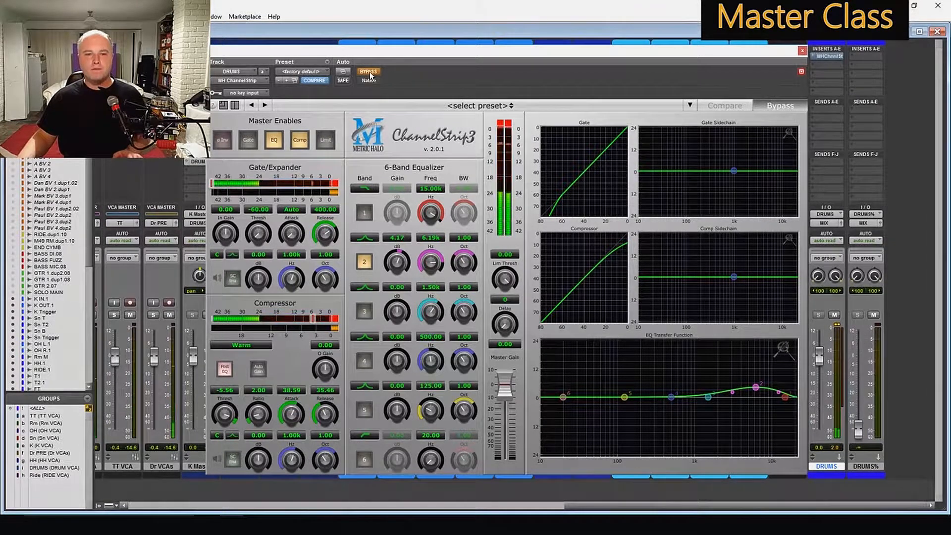
left_click(364, 74)
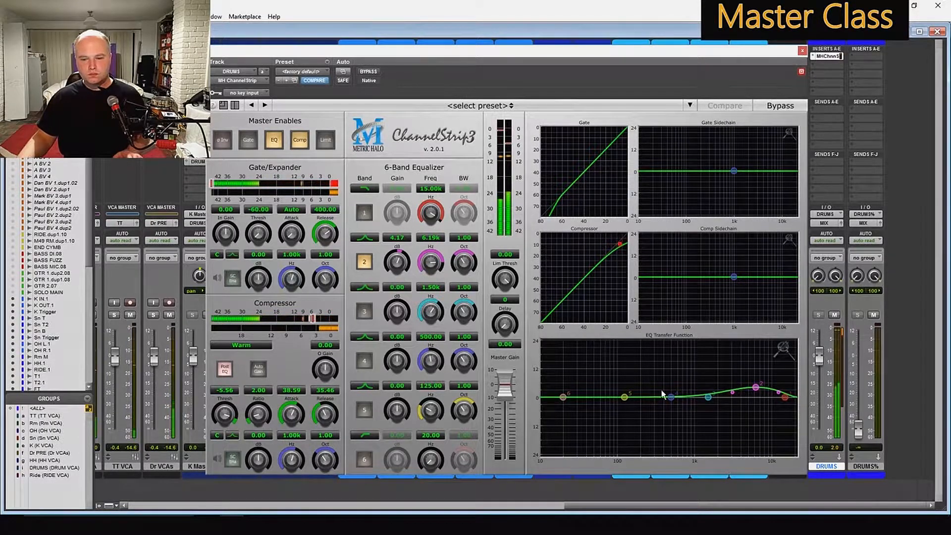
- Set DRUMS EQ band 5 to +3.33 at 138.76 Hz, band 4 to -2.71 at 715.48 Hz and band 2 to +4.38 at 6.66k
left_click_drag(625, 399, 686, 405)
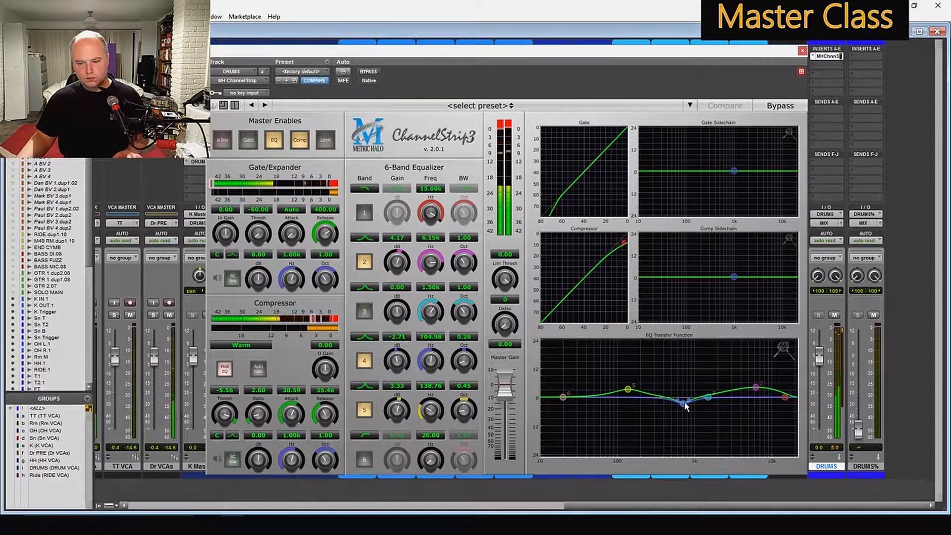
left_click_drag(756, 390, 757, 390)
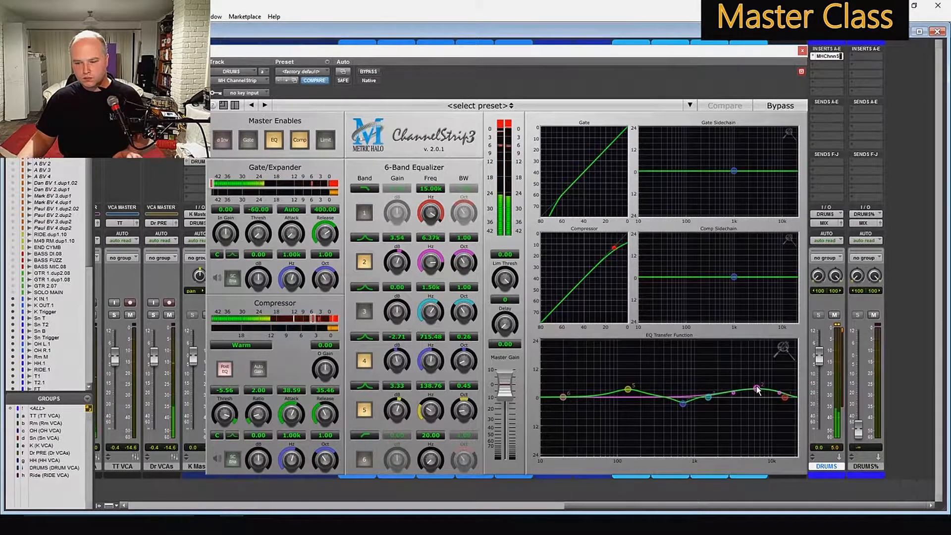
left_click_drag(756, 390, 758, 389)
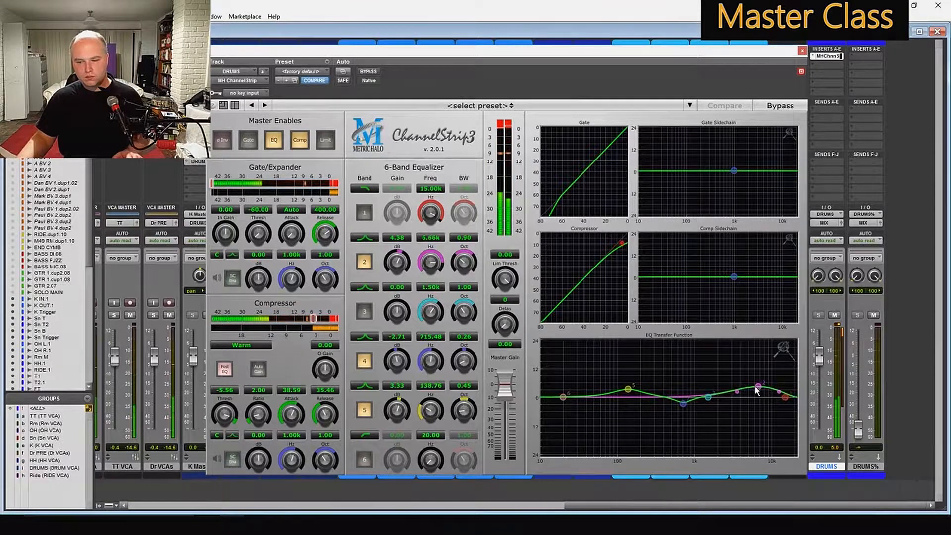
left_click_drag(313, 321, 314, 320)
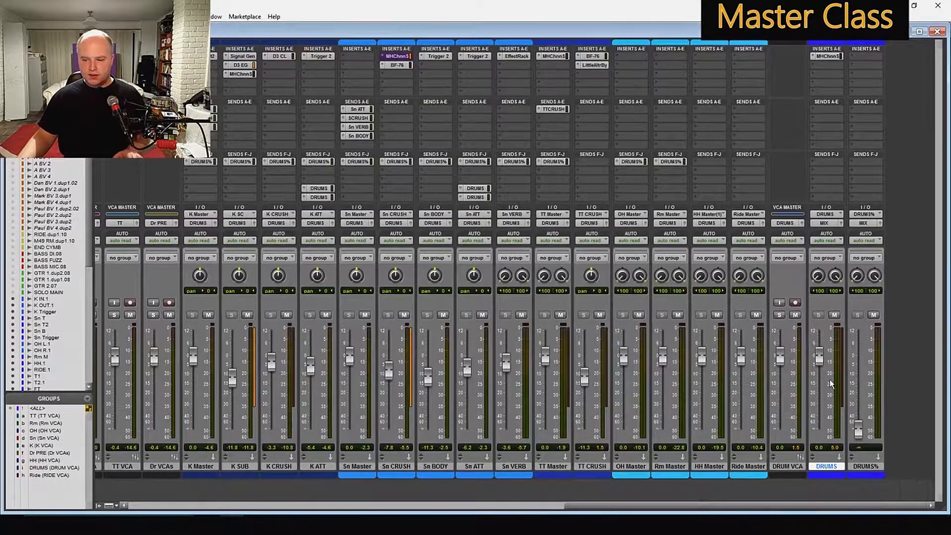
- Lower the DRUM VCA fader to -3.0 to reduce the level feeding the DRUMS bus
left_click(781, 466)
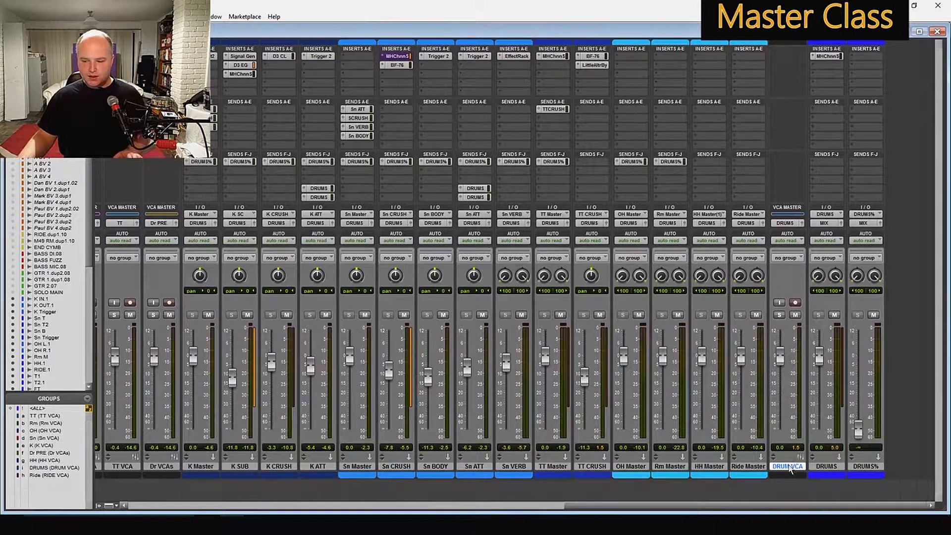
mouse_move(779, 356)
left_mouse_down()
mouse_move(778, 371)
mouse_move(779, 363)
left_mouse_up()
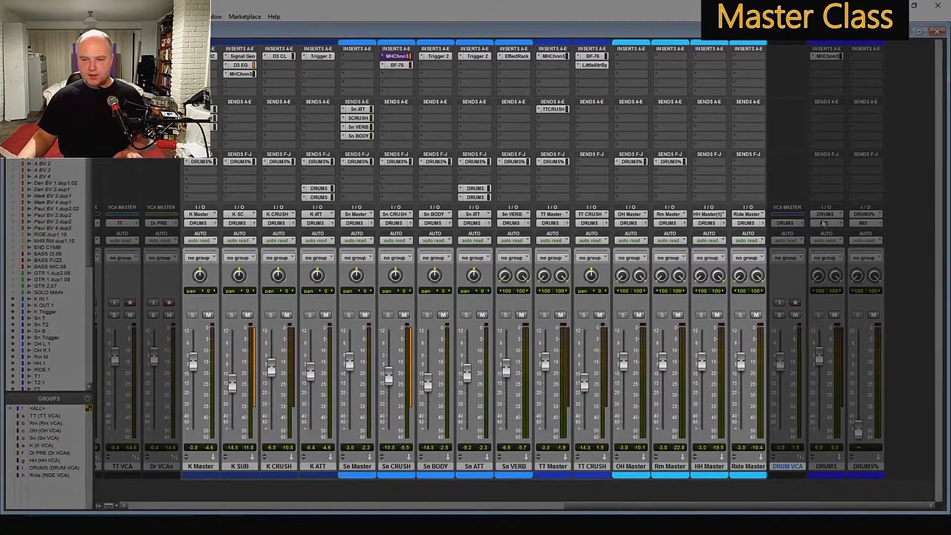
- Set the TT Master fader to -5.7, the TT CRUSH fader to -16.3 and the OH Master fader to 0.0
left_click(825, 56)
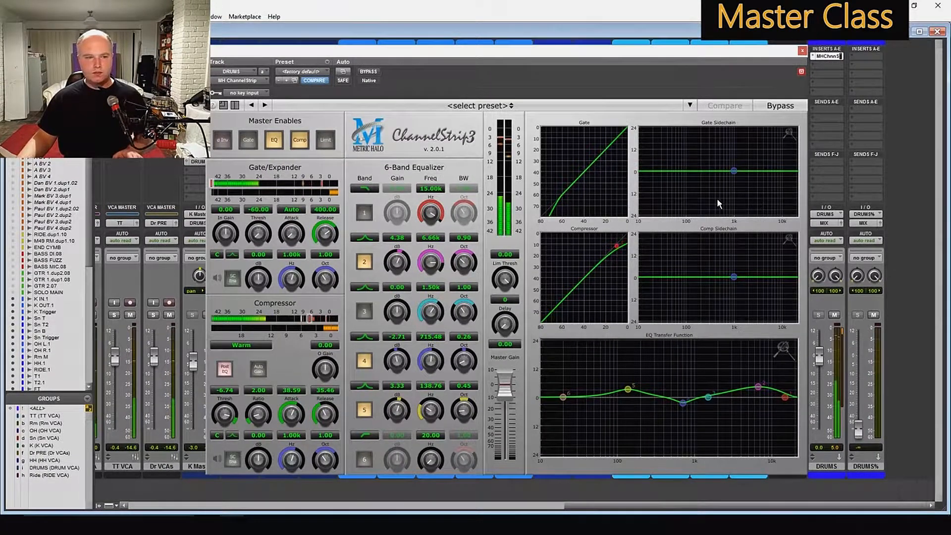
left_click(802, 51)
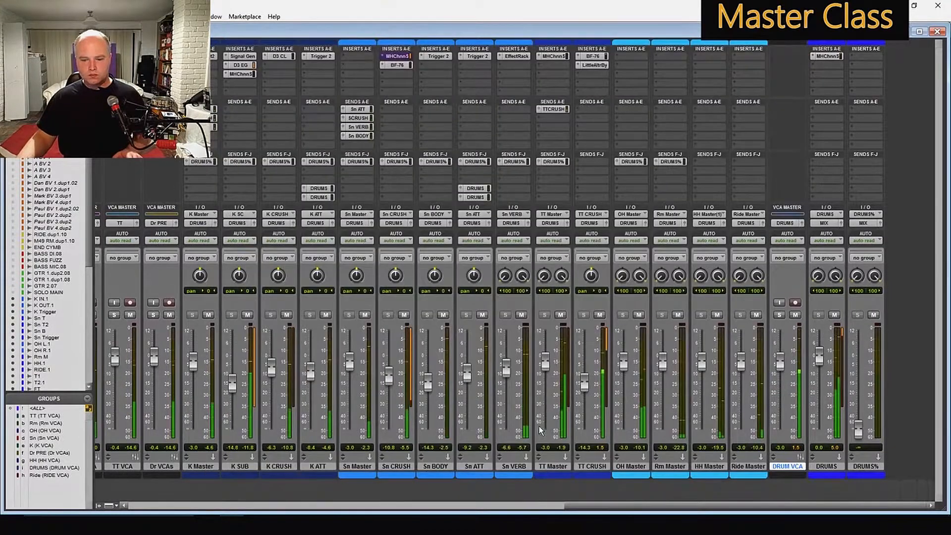
left_click_drag(544, 359, 546, 363)
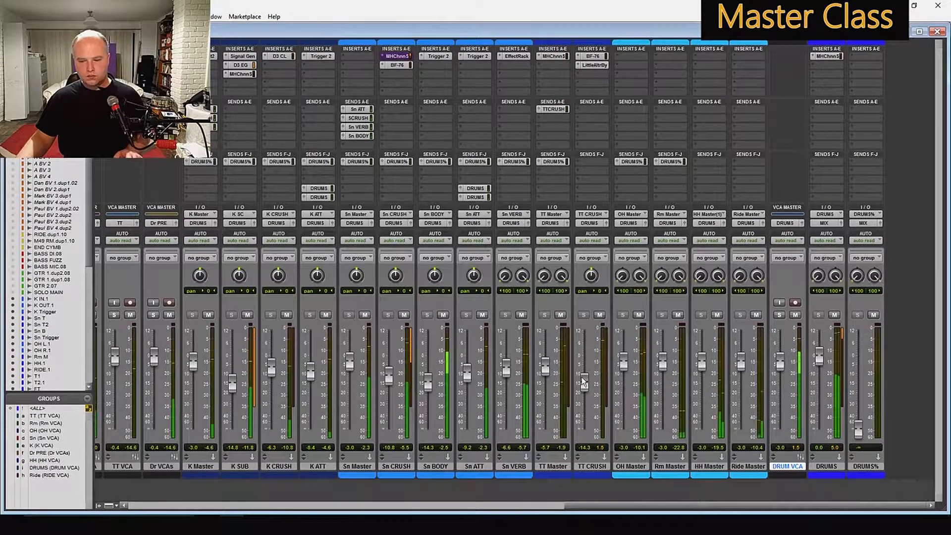
left_click_drag(584, 381, 586, 387)
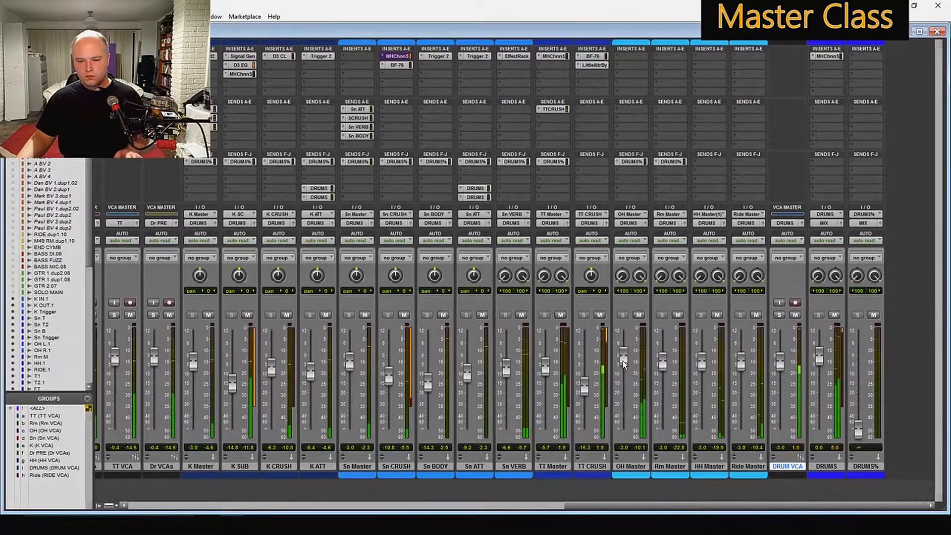
left_click_drag(623, 360, 623, 356)
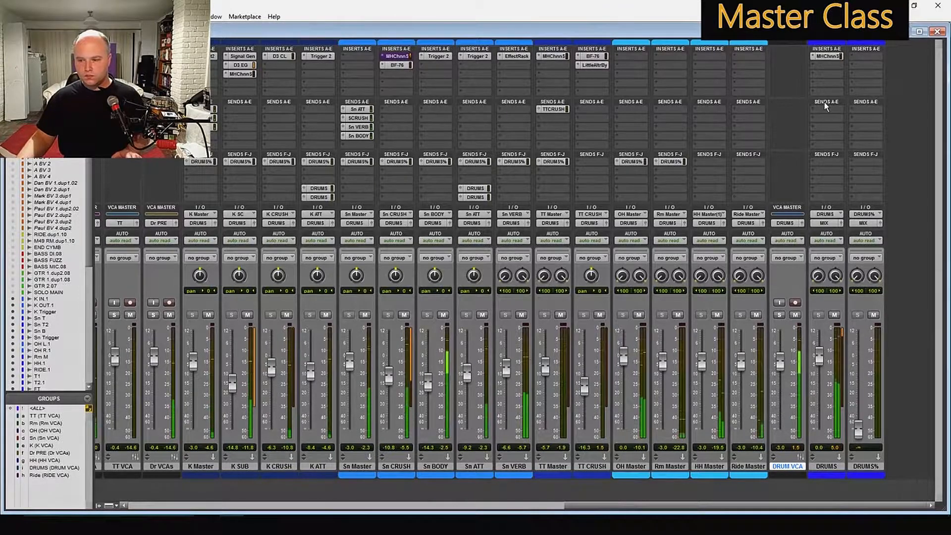
- Check the input level on the DRUMS channel strip and lower the DRUM VCA fader to -8.4
left_click(826, 56)
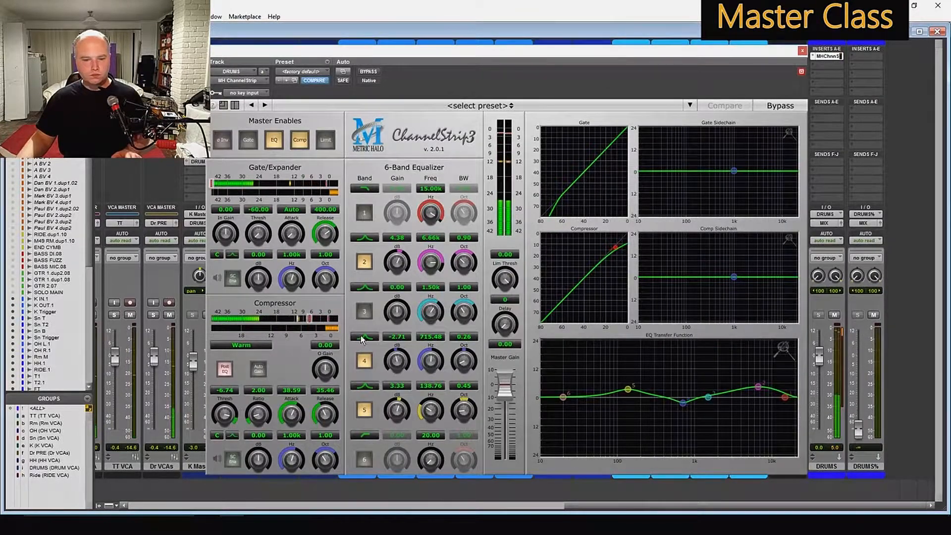
left_click(802, 51)
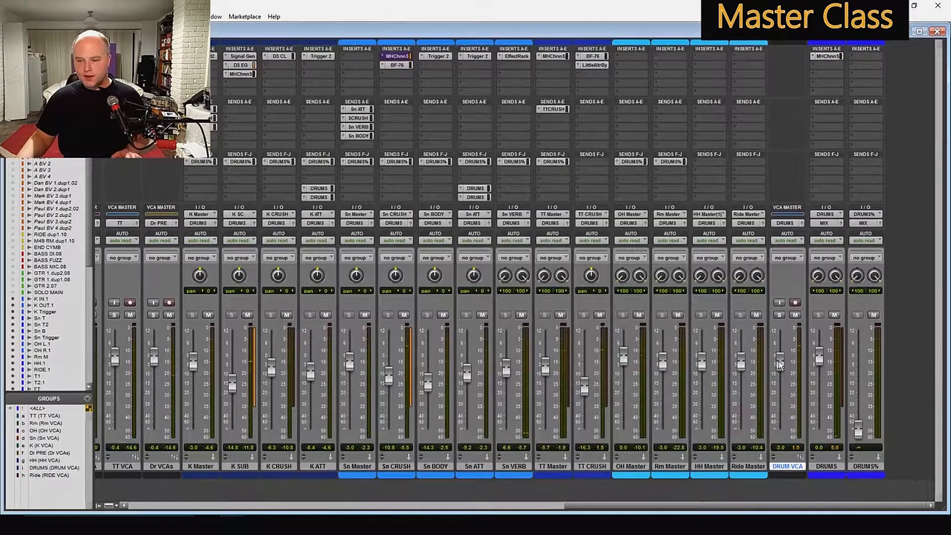
left_click_drag(779, 361, 779, 371)
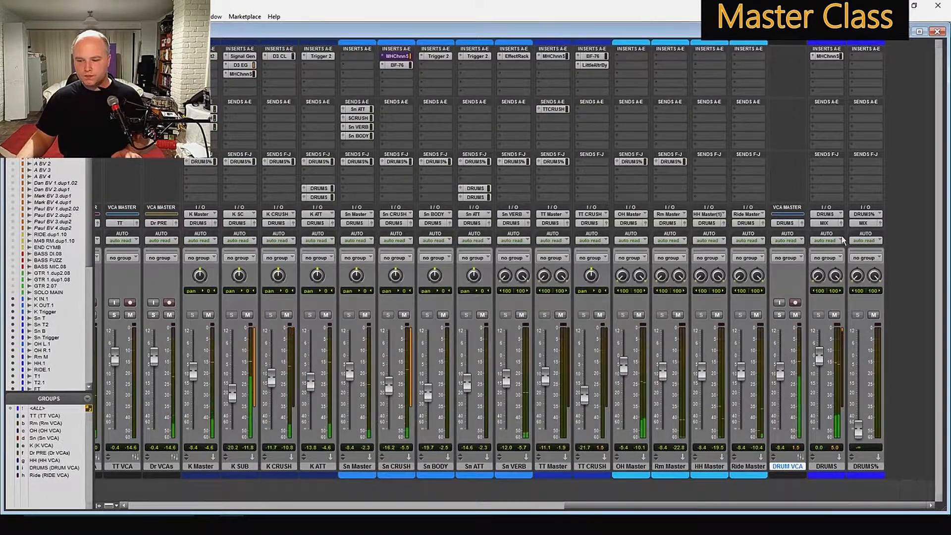
- On DRUMS, set the compressor's threshold to -9.43 and attack to 43.84, and EQ band 2 to +5.83 at 5.92k
left_click(827, 56)
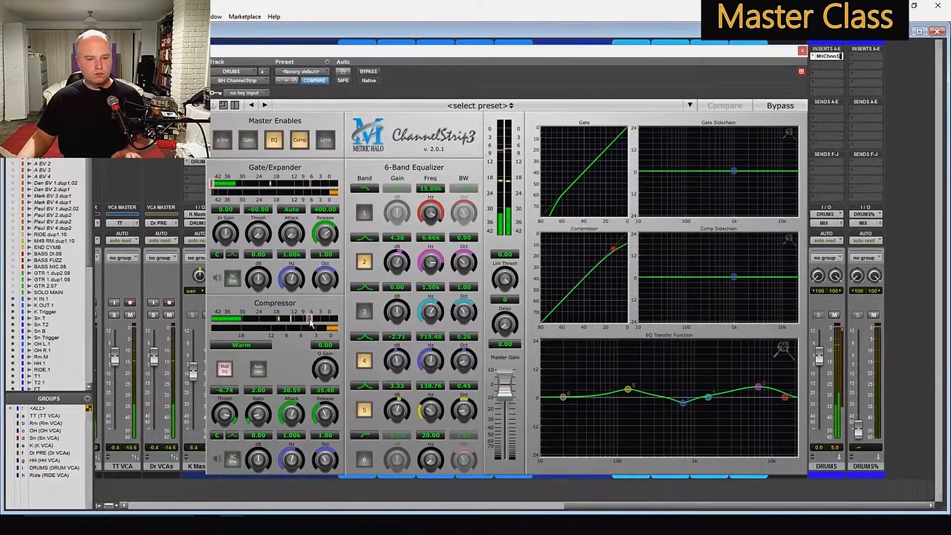
mouse_move(311, 321)
left_mouse_down()
mouse_move(291, 321)
mouse_move(301, 320)
left_mouse_up()
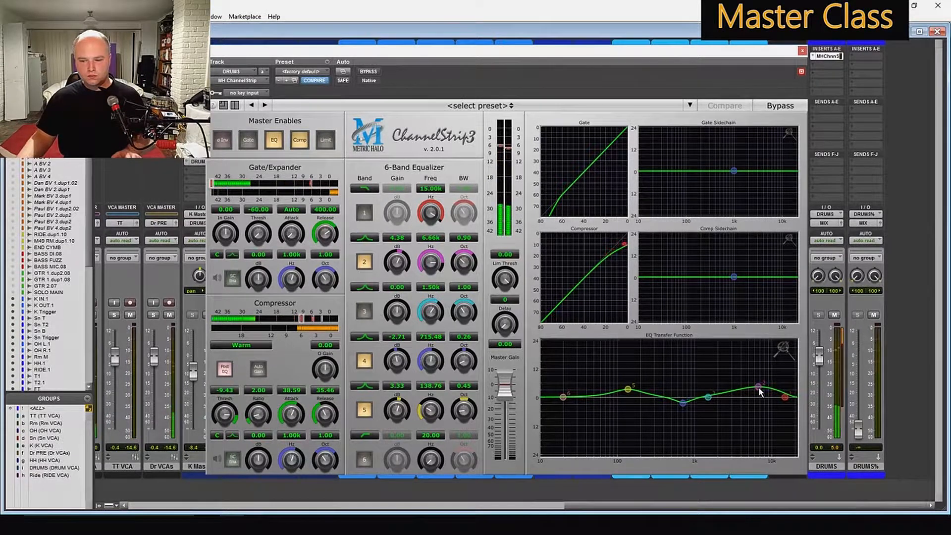
mouse_move(758, 386)
left_mouse_down()
mouse_move(755, 380)
mouse_move(756, 387)
left_mouse_up()
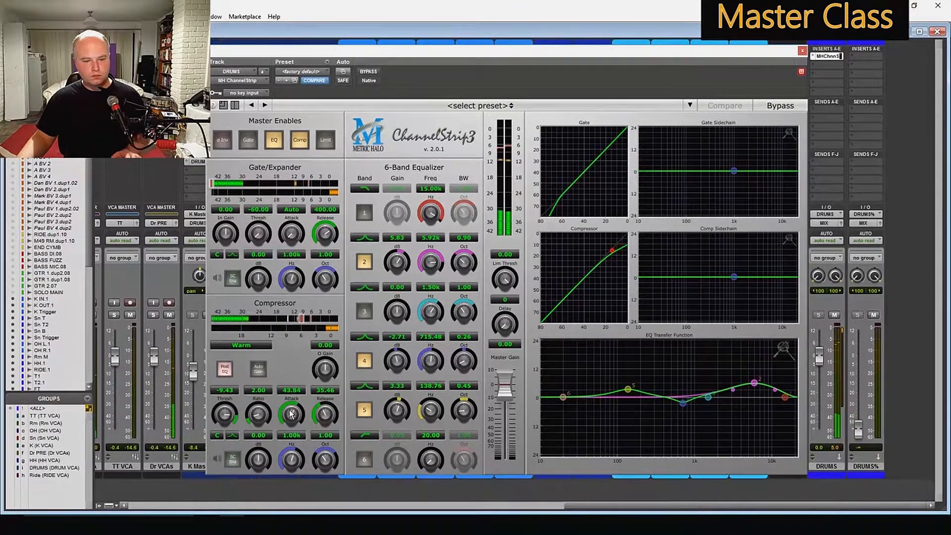
left_click_drag(290, 413, 288, 410)
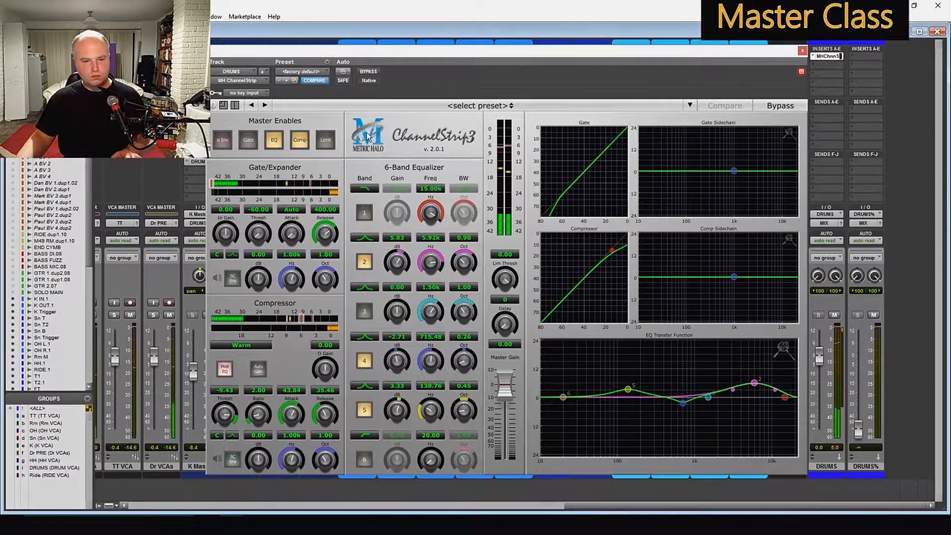
- Compare the DRUMS sound with the whole channel strip bypassed and with only its EQ switched off
left_click(367, 74)
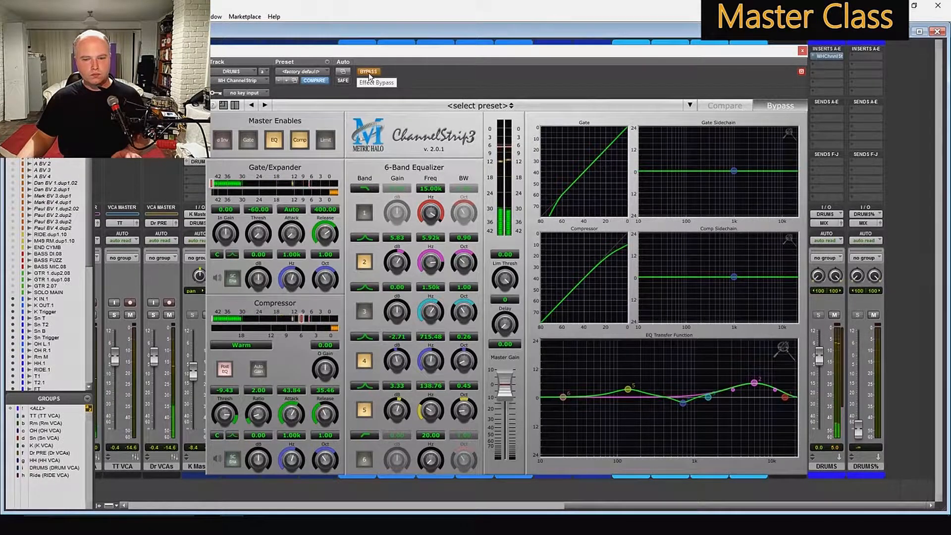
left_click(368, 73)
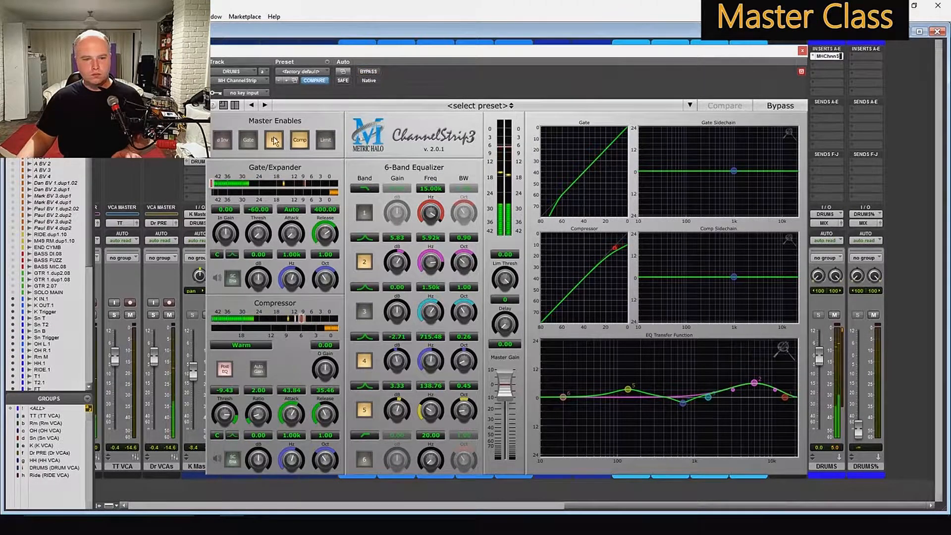
left_click(273, 141)
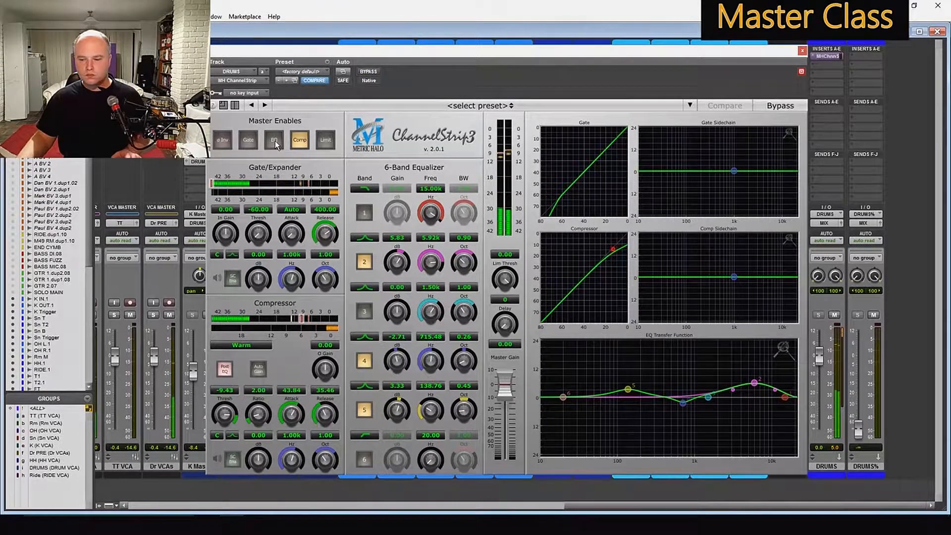
left_click(275, 141)
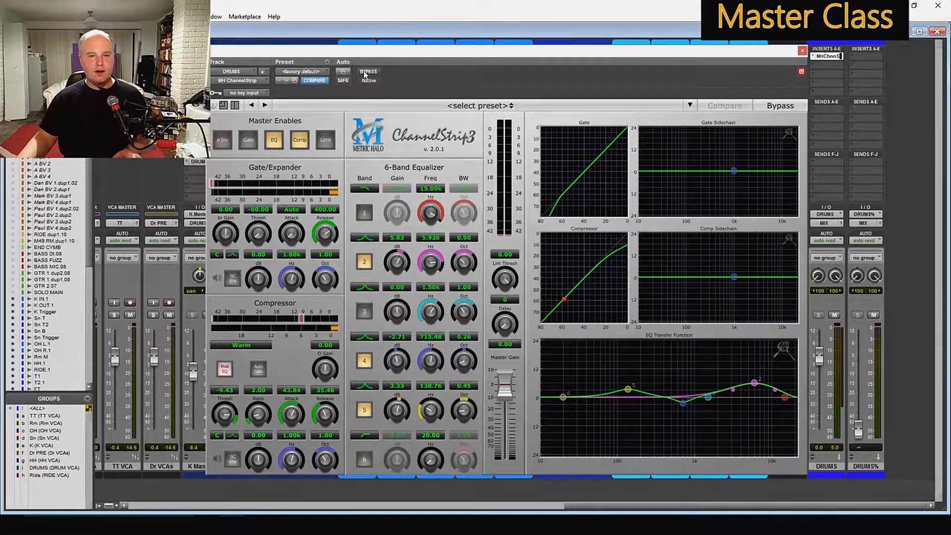
- Set the DRUMS compressor's threshold to -10.10, ratio to 1.14 and release to 17.43
left_click_drag(301, 319, 300, 321)
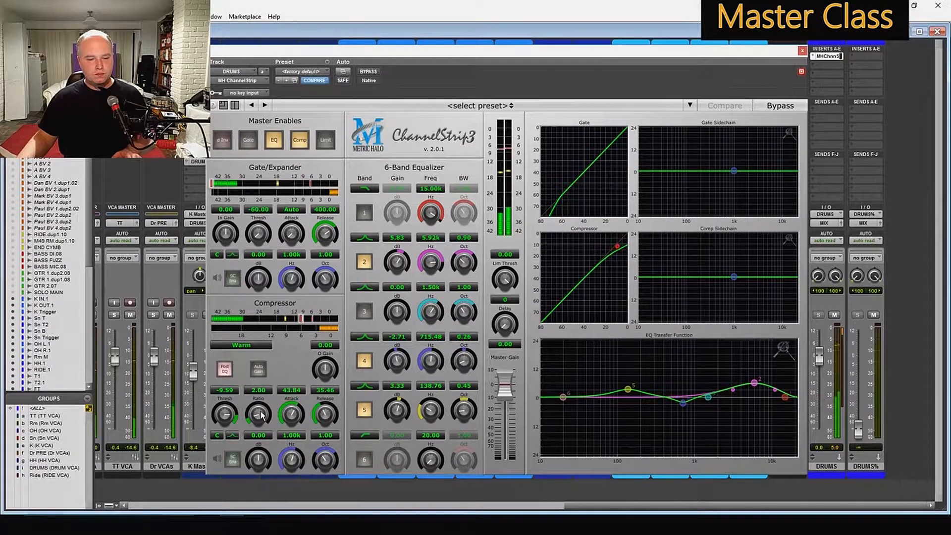
mouse_move(261, 414)
left_mouse_down()
mouse_move(257, 432)
mouse_move(259, 419)
left_mouse_up()
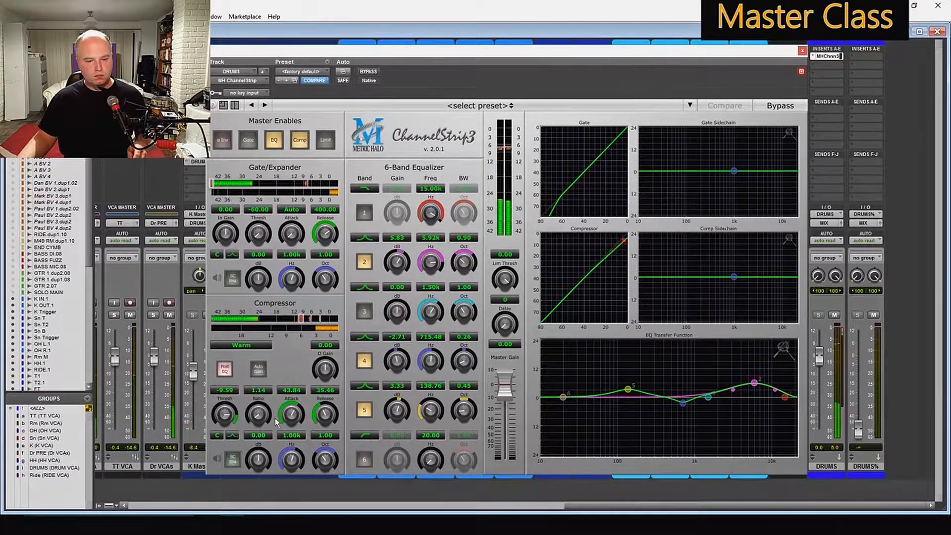
left_click_drag(322, 417, 322, 407)
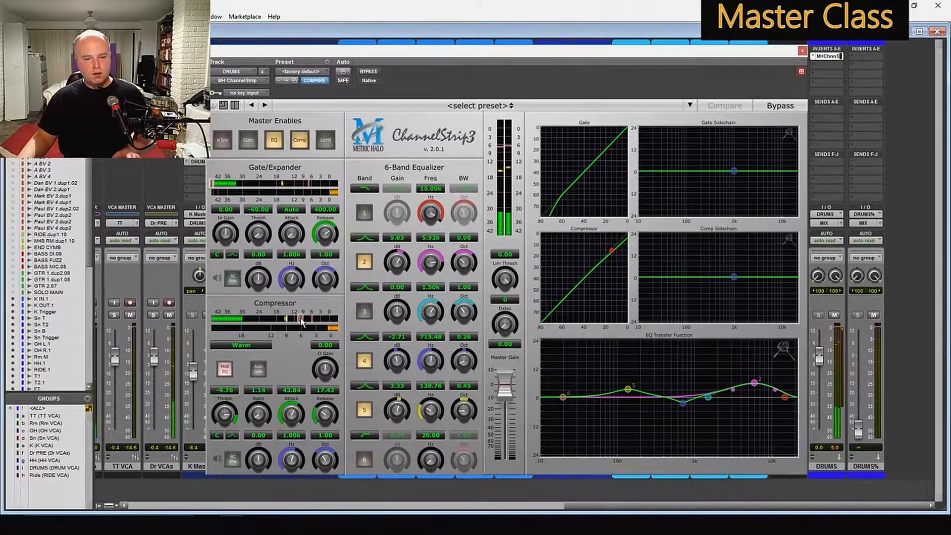
left_click_drag(302, 318, 300, 319)
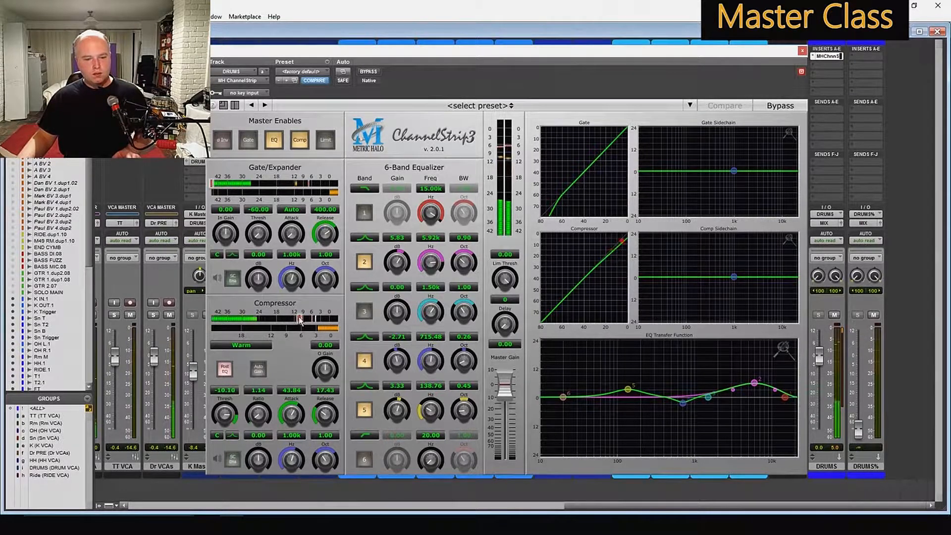
- Compare DRUMS with the channel strip bypassed and with its EQ and compressor off, and set the compressor's ratio to 1.43
left_click(369, 72)
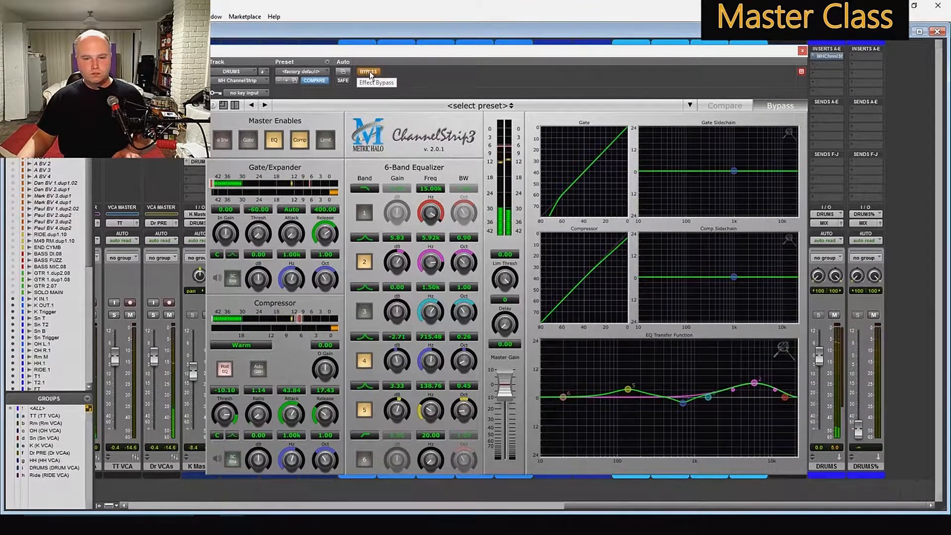
left_click(369, 72)
left_click(274, 140)
left_click(297, 141)
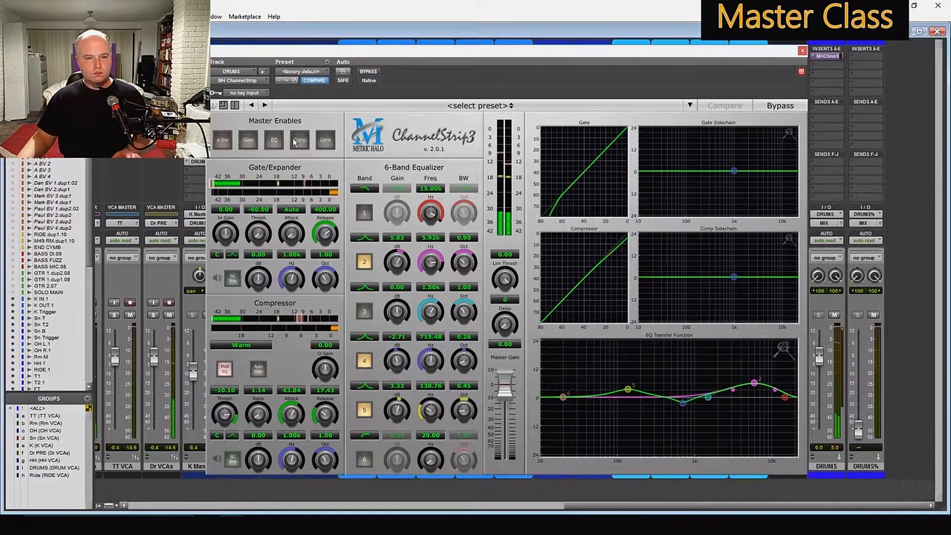
left_click(276, 141)
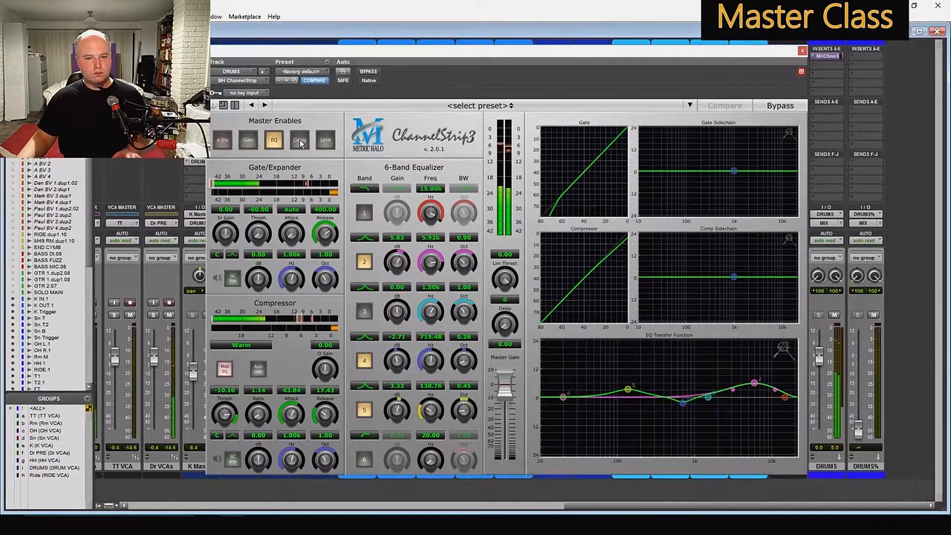
left_click(300, 141)
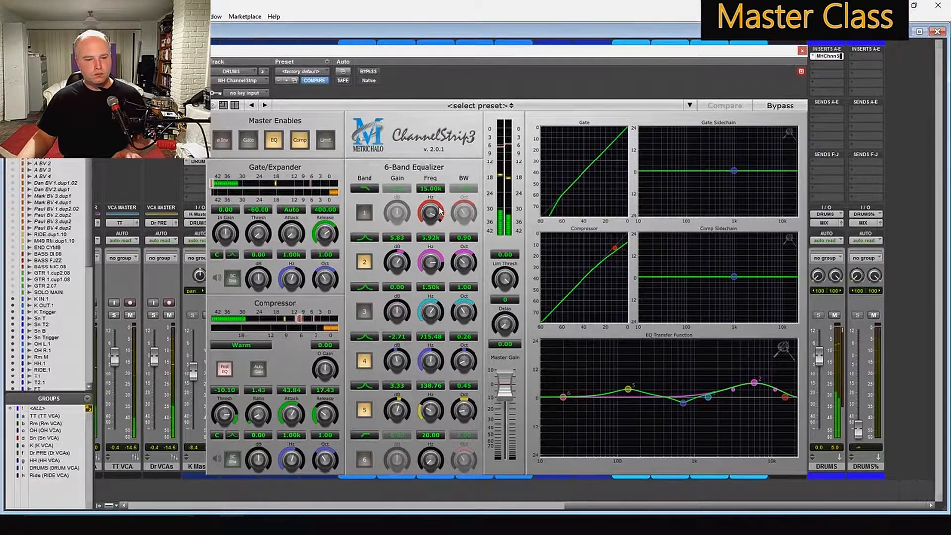
left_click(801, 51)
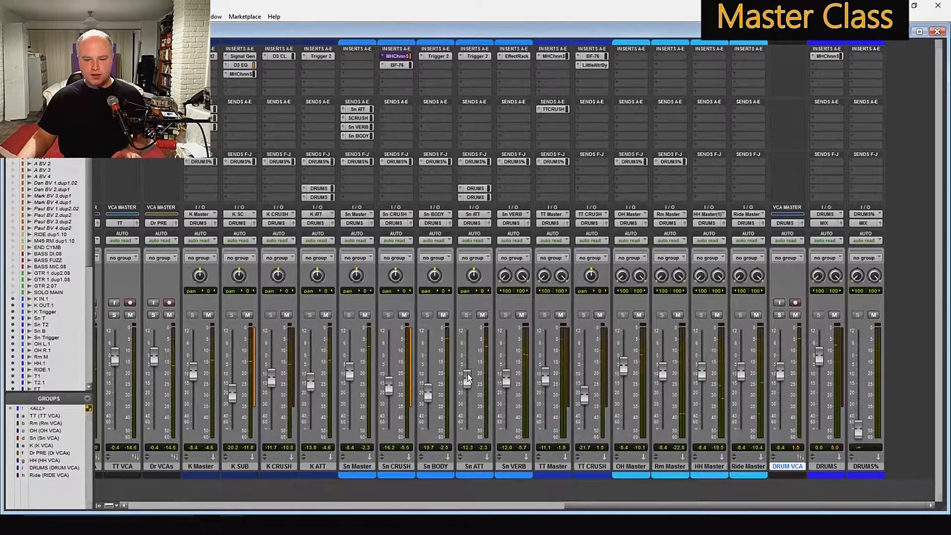
- Raise the Sn ATT fader to -8.4 and the Sn VERB fader to -5.2, and review the DRUMS channel strip
left_click_drag(467, 380, 506, 366)
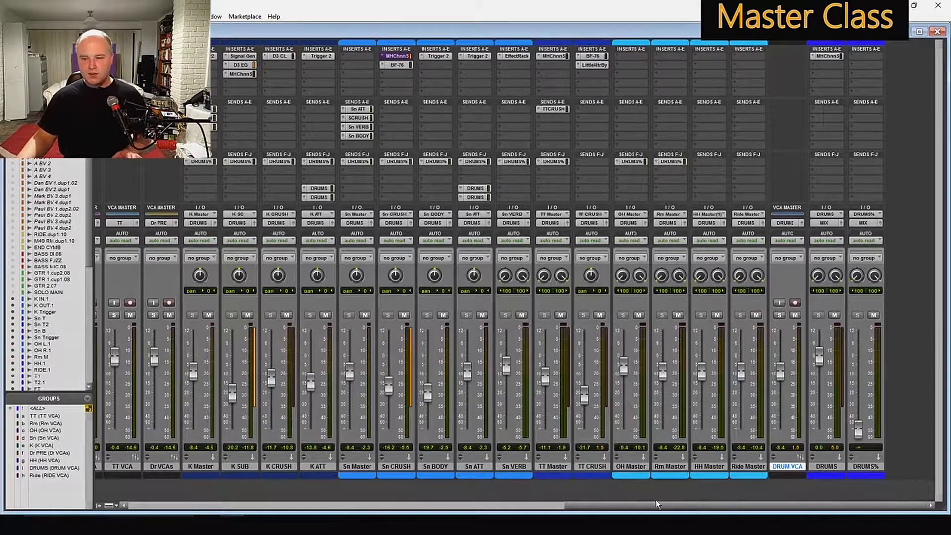
mouse_move(670, 505)
left_mouse_down()
mouse_move(518, 509)
mouse_move(669, 509)
left_mouse_up()
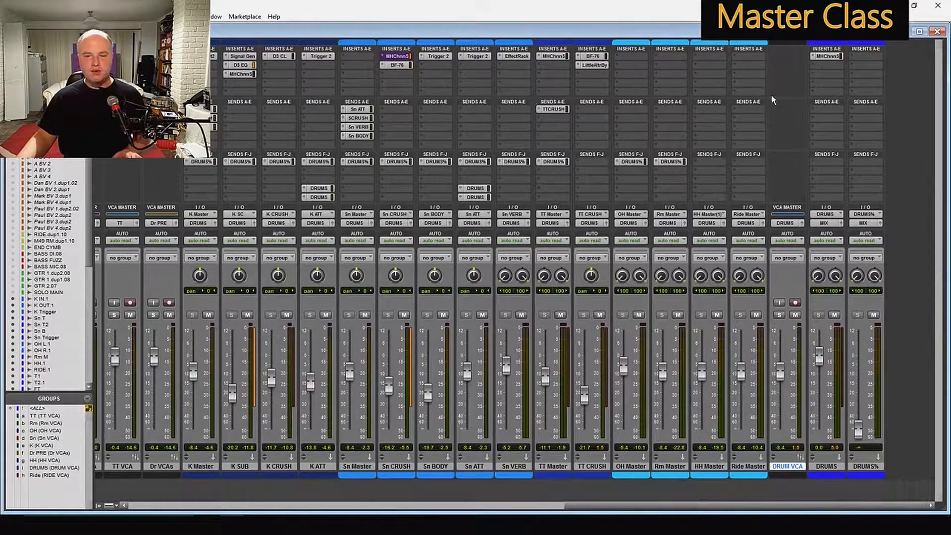
left_click(827, 56)
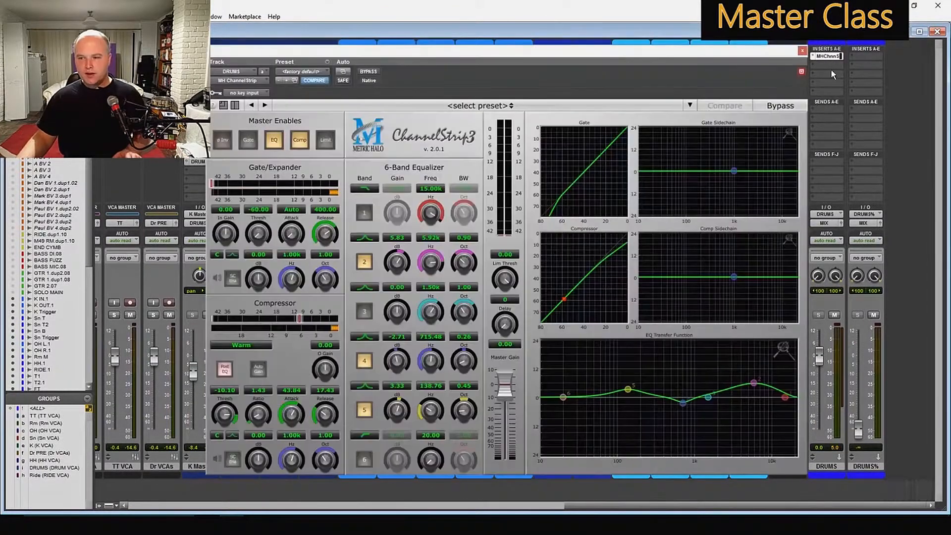
left_click(802, 50)
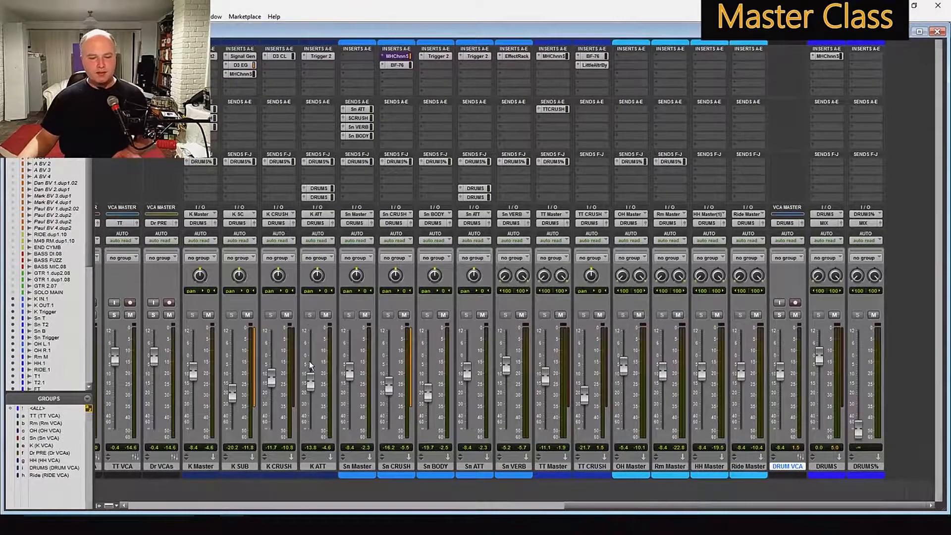
- Select the K ATT and Sn ATT tracks and inspect K ATT's two sends to the DRUMS bus
left_click(317, 466)
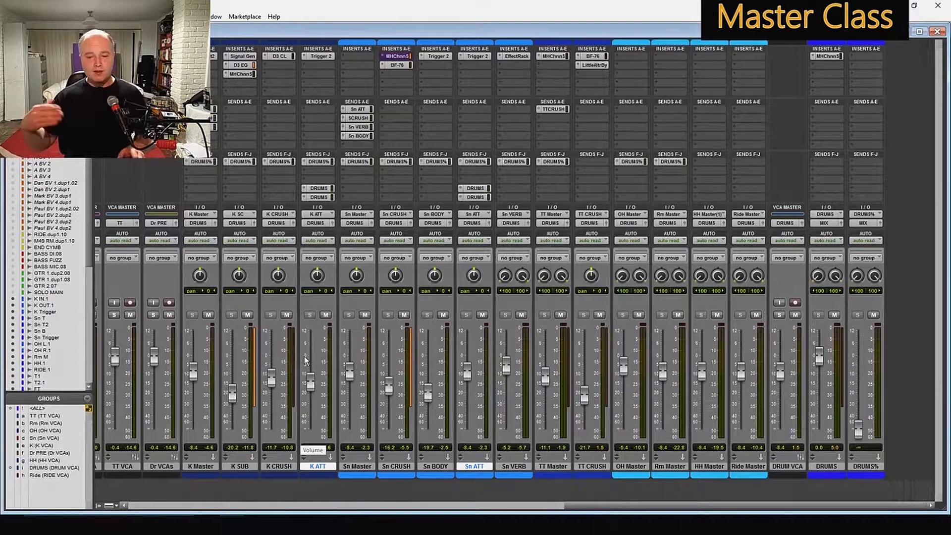
left_click(321, 189)
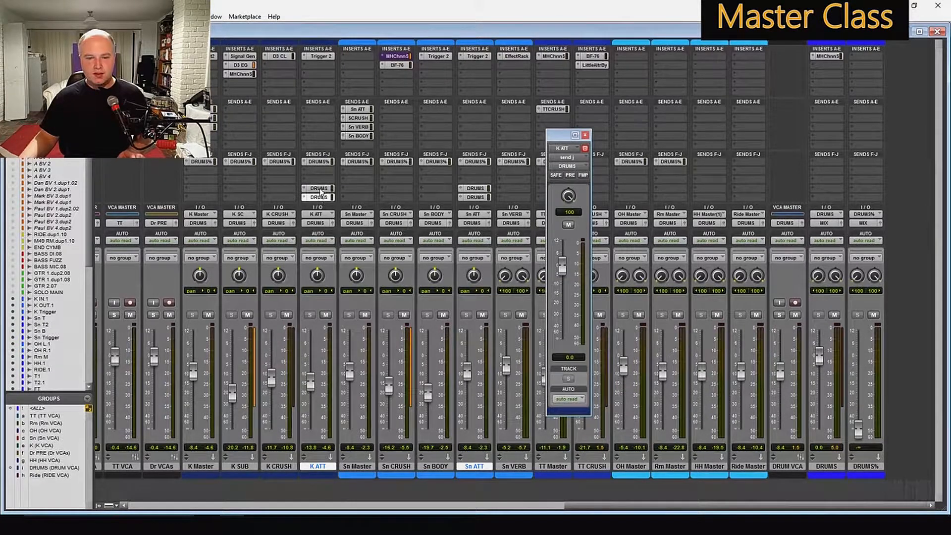
left_click(320, 196)
left_click(320, 188)
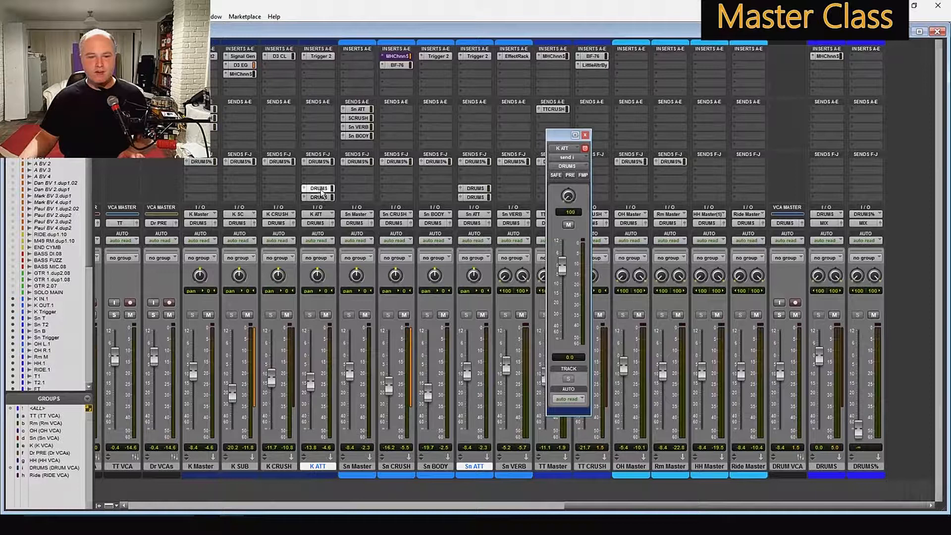
left_click(585, 135)
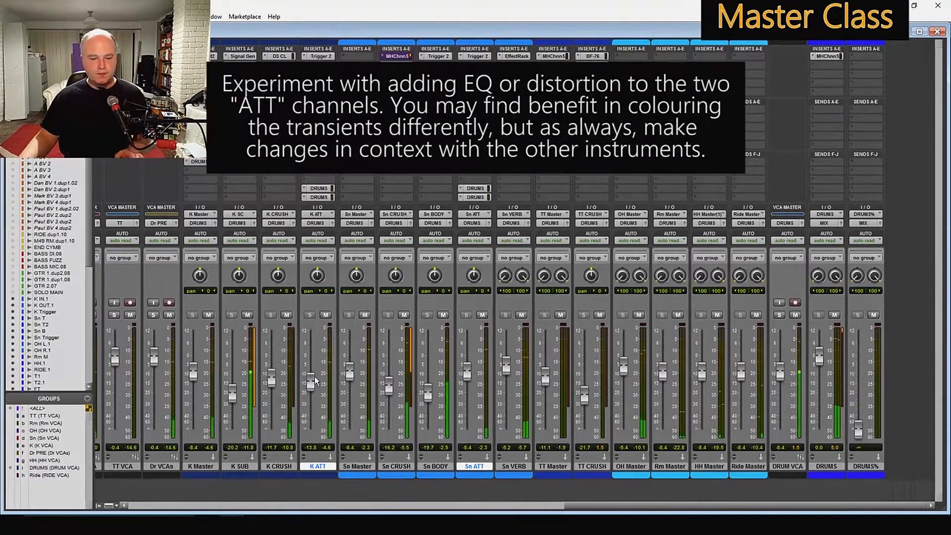
- Raise the K ATT fader to -5.4 during playback and check the DRUMS channel strip
mouse_move(308, 381)
left_mouse_down()
mouse_move(312, 354)
mouse_move(313, 367)
left_mouse_up()
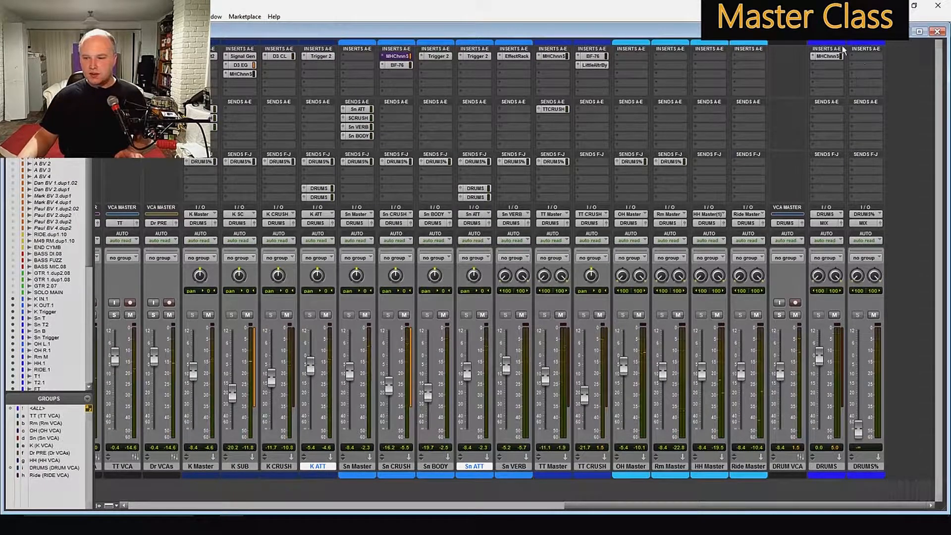
left_click(826, 56)
left_click(802, 51)
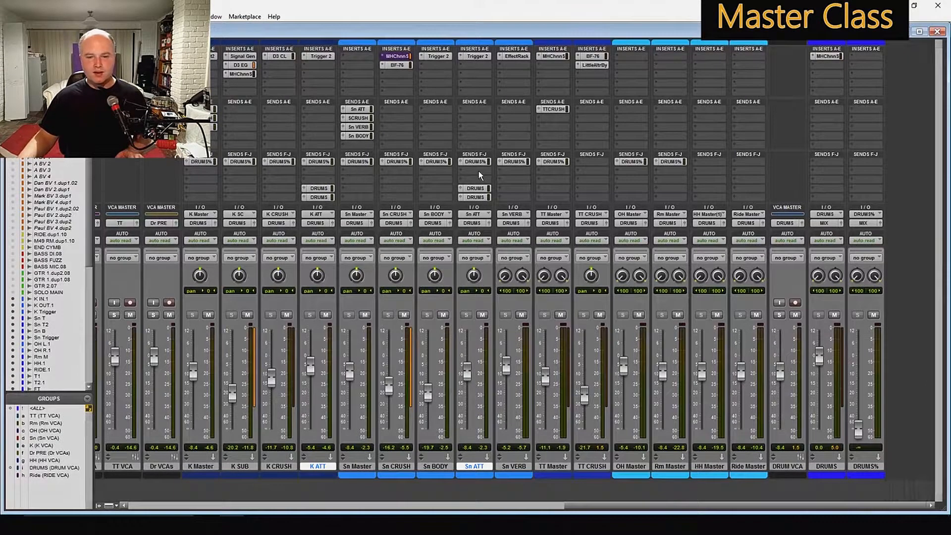
- Try a send from K ATT to the MIX bus and adjust its send level
left_click(324, 173)
mouse_move(358, 194)
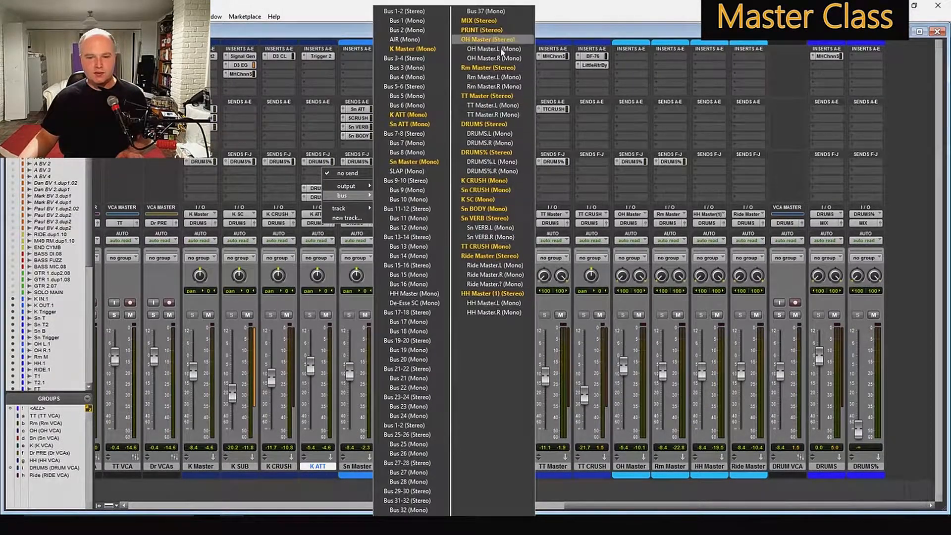
left_click(477, 22)
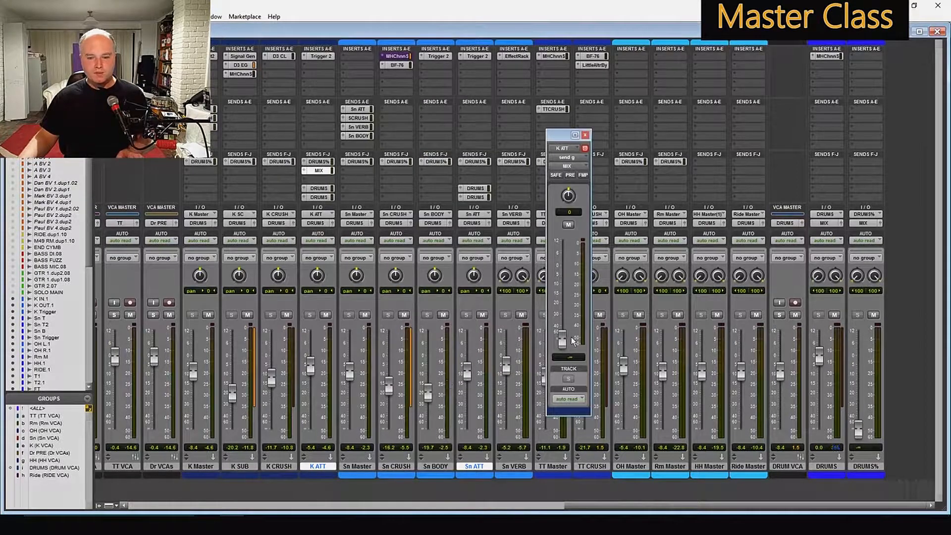
left_click_drag(562, 262, 563, 290)
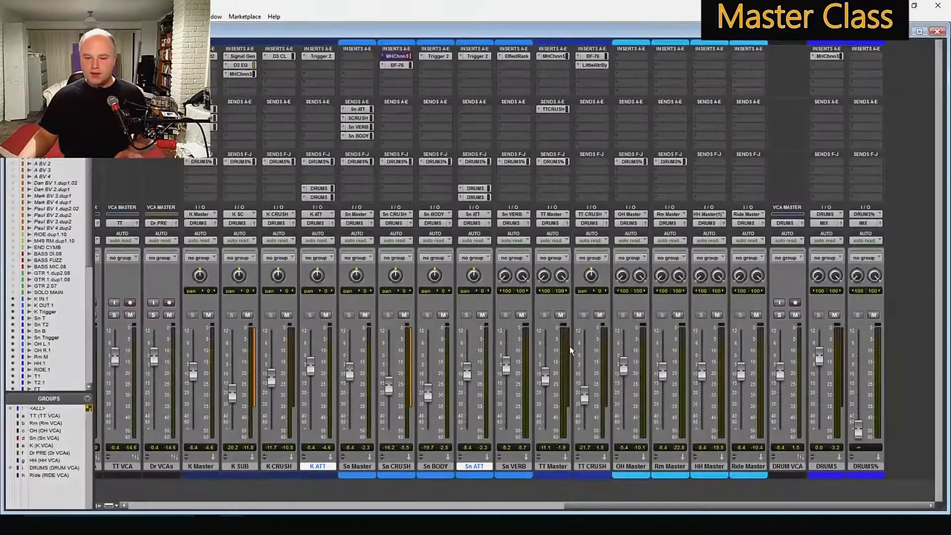
- Select K Master through TT Master plus OH Master and Rm Master, and expand the send F controls that feed DRUMS%
left_click(211, 464)
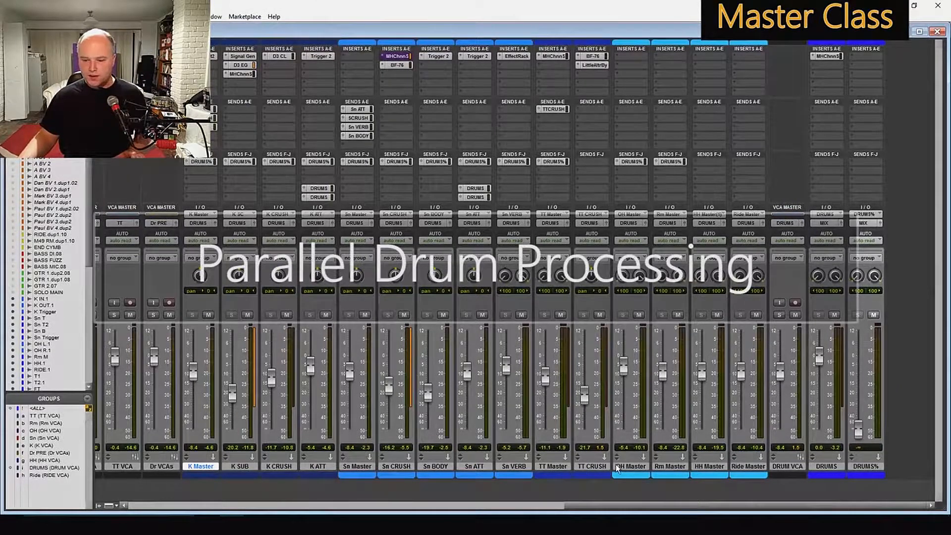
left_click(513, 466, "shift")
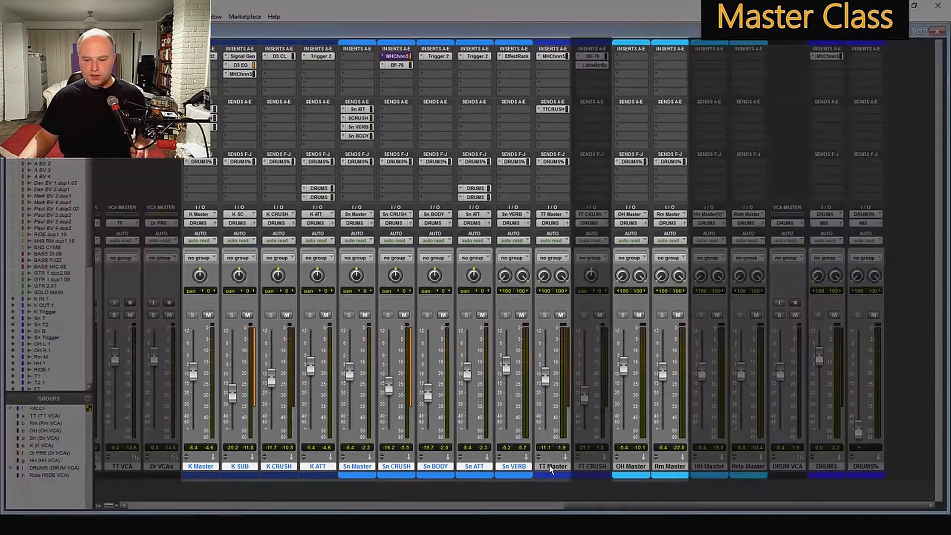
left_click(551, 467, "shift")
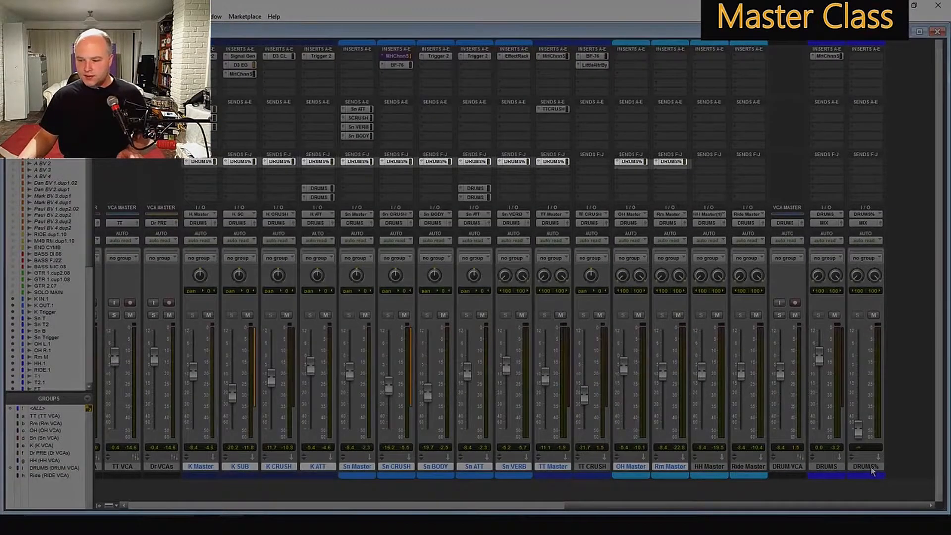
left_click(871, 466, "ctrl")
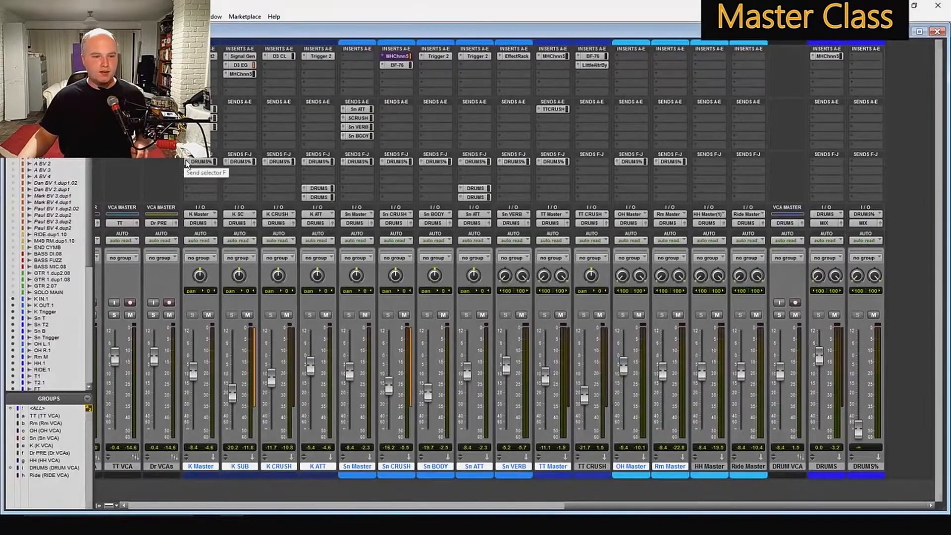
left_click(188, 161, "ctrl")
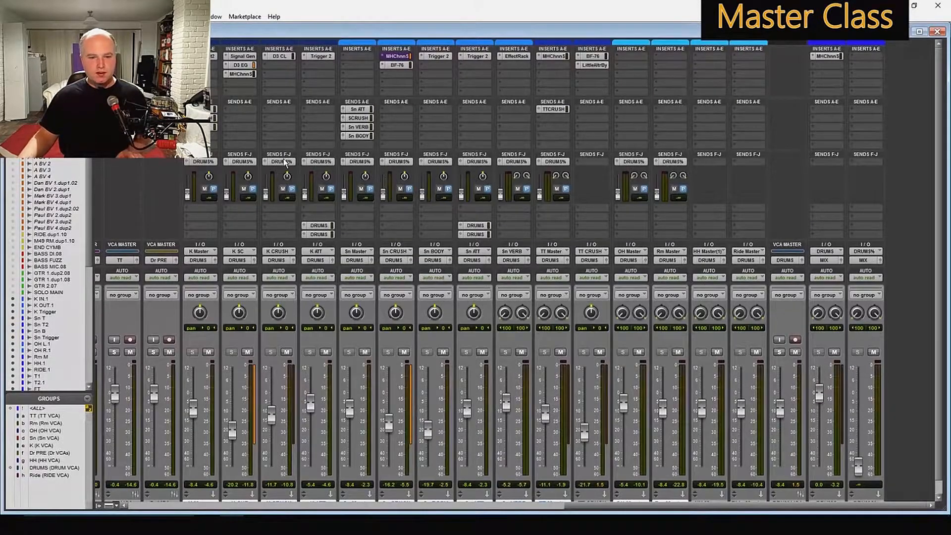
- Copy the current volume values of the selected tracks to their send F
key("ctrl+alt+h")
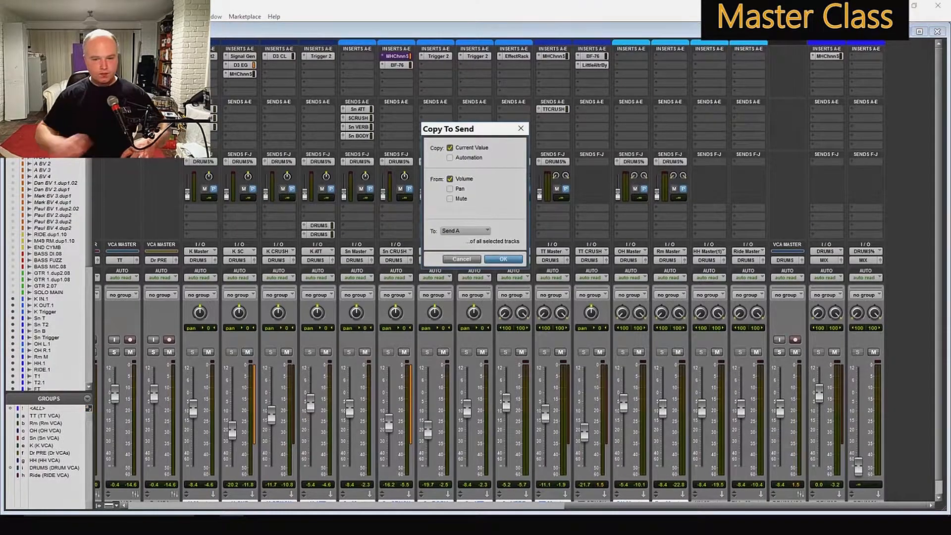
left_click(465, 232)
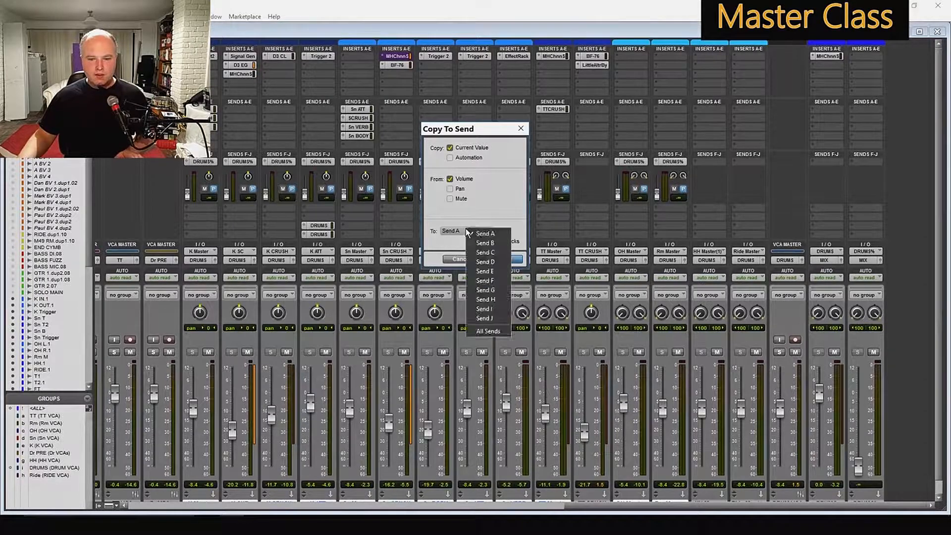
left_click(494, 280)
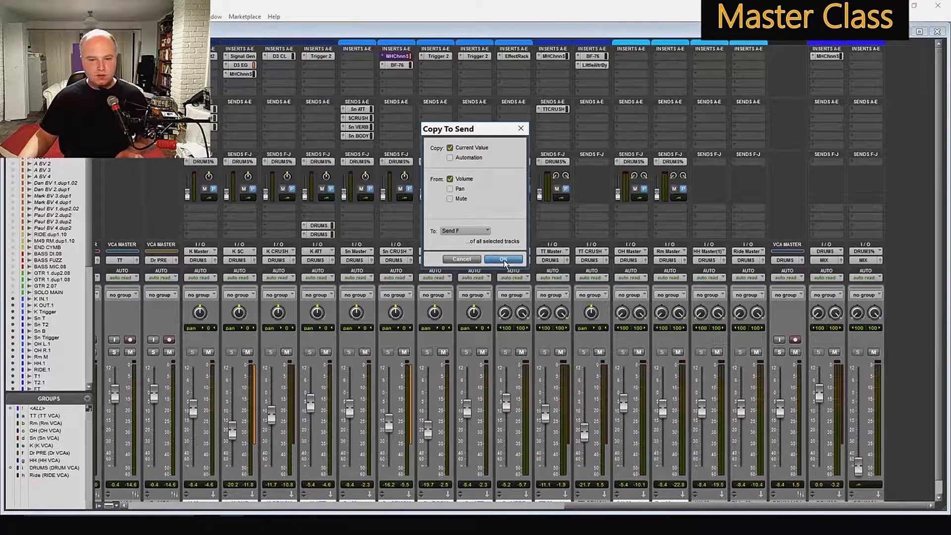
left_click(503, 259)
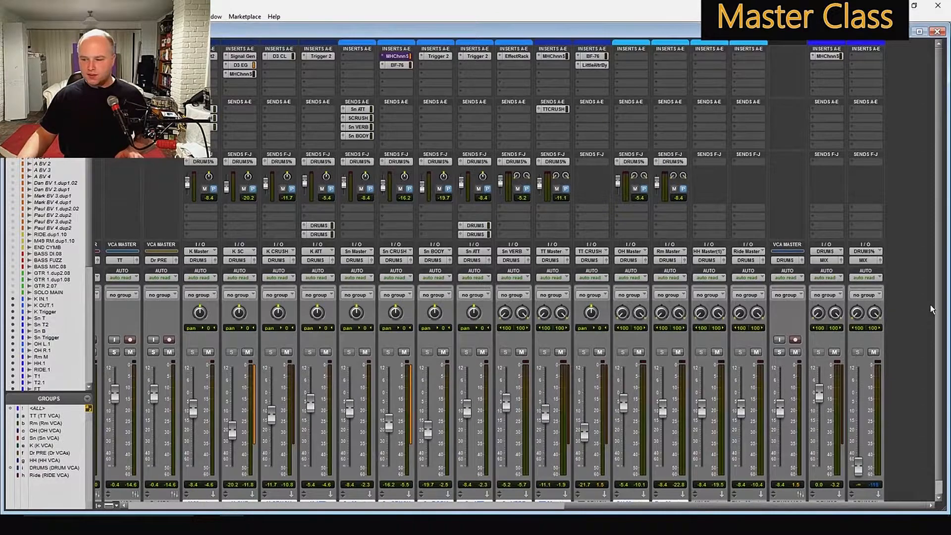
- Mute the DRUMS bus, set the DRUMS% fader to 0.0, and start playback
scroll(908, 409, "down", 1)
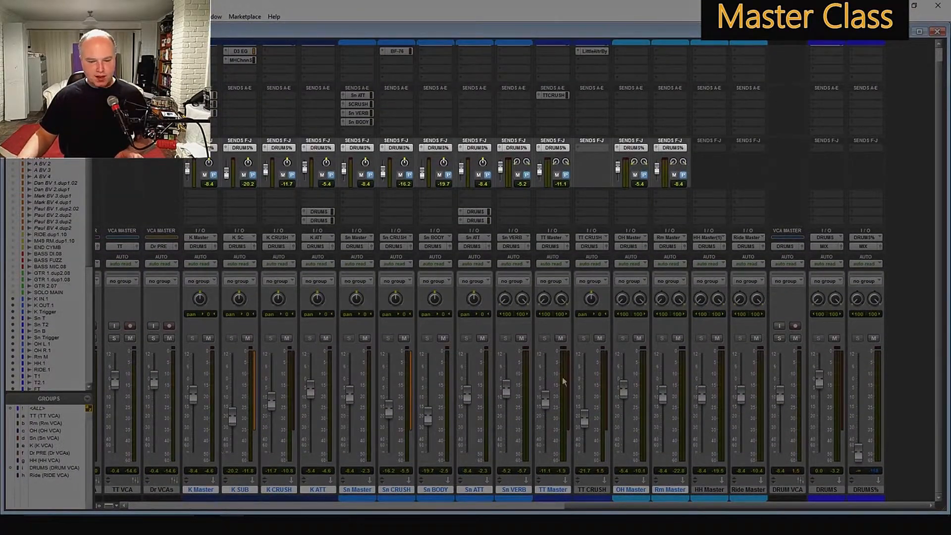
left_click(834, 338)
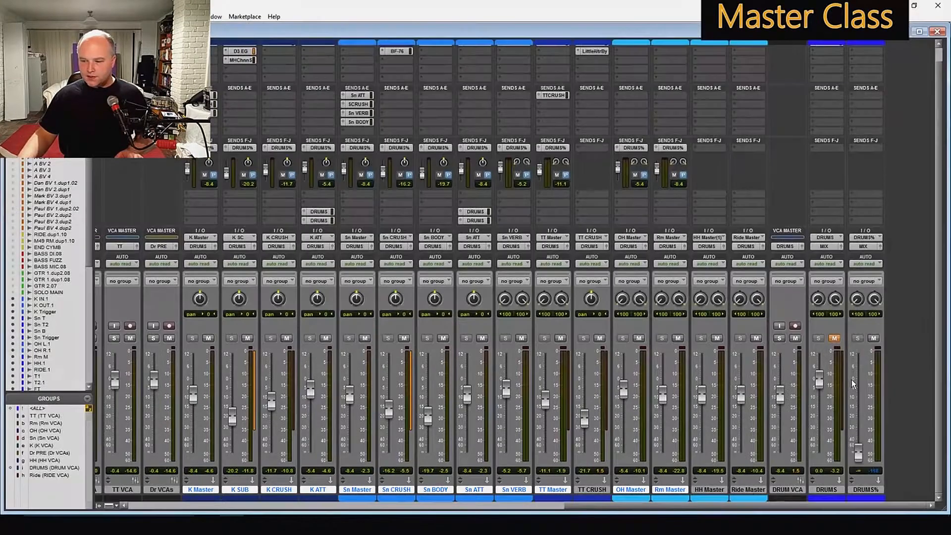
left_click(859, 448, "alt")
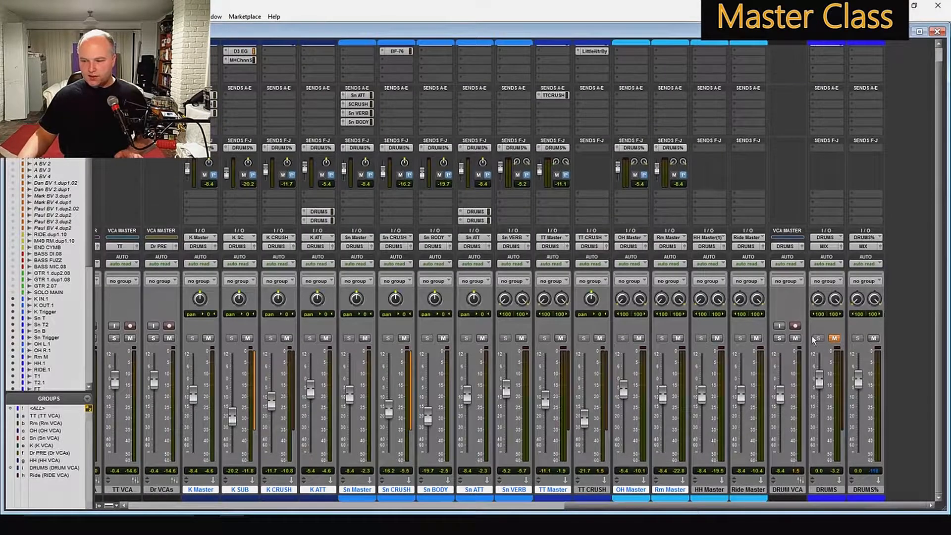
key("space")
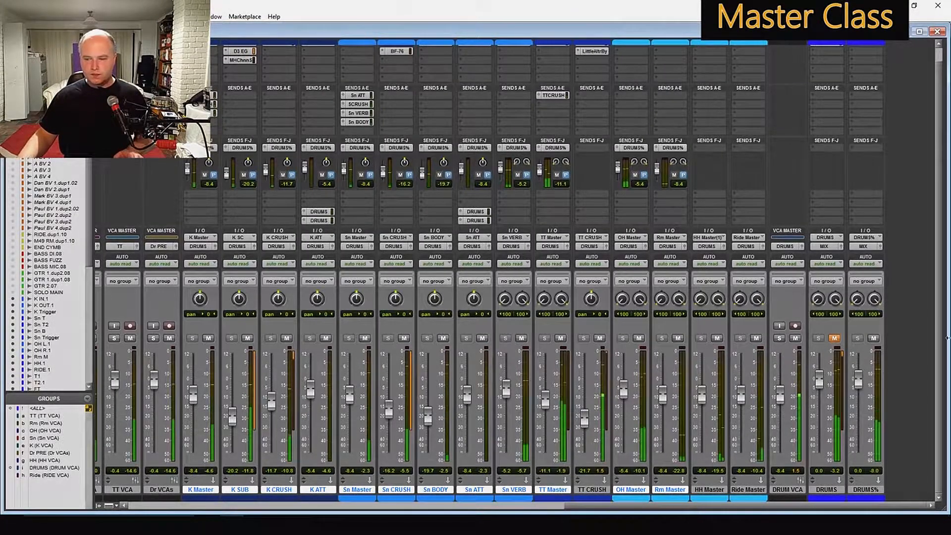
- Copy the channel strip insert from DRUMS to DRUMS%, and compare the two buses by alternating their mutes
left_click(937, 45)
left_click_drag(833, 56, 861, 57)
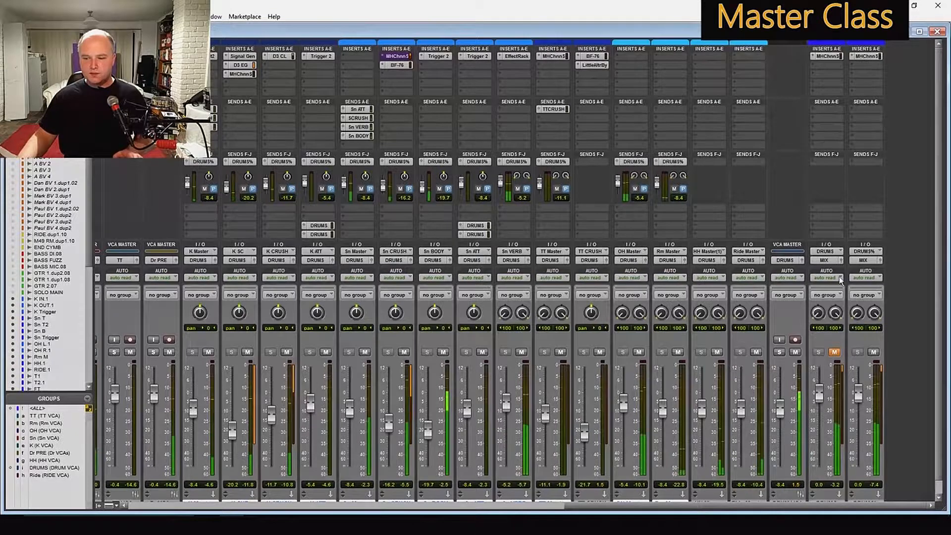
left_click(873, 352)
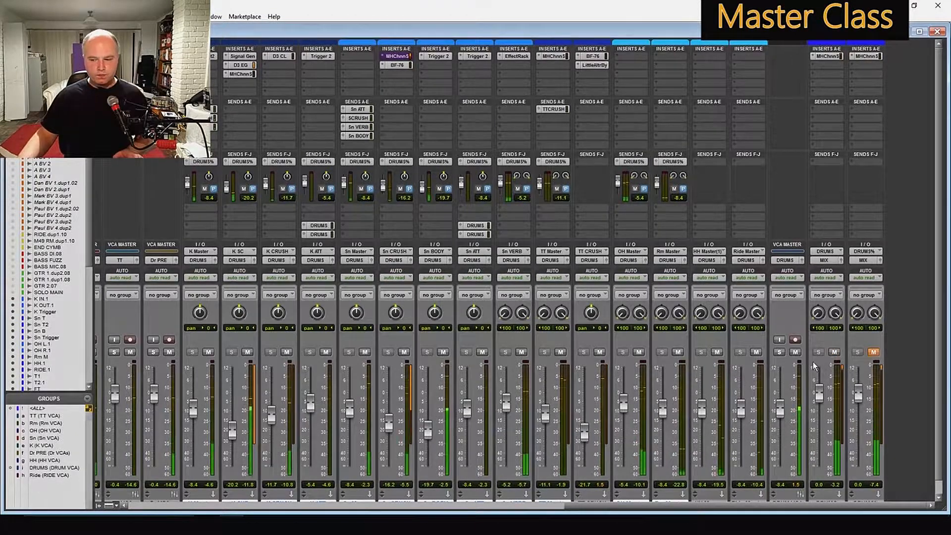
left_click(835, 352)
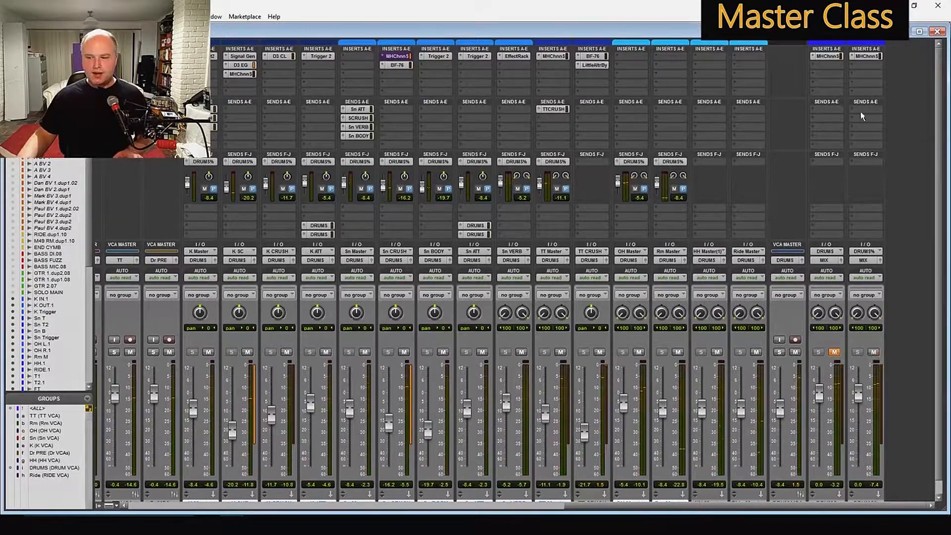
- Set the DRUMS% compressor to threshold -23.29, ratio 159.69, attack 0.00, release 6.51 and gain 7.44 during playback
left_click(866, 55)
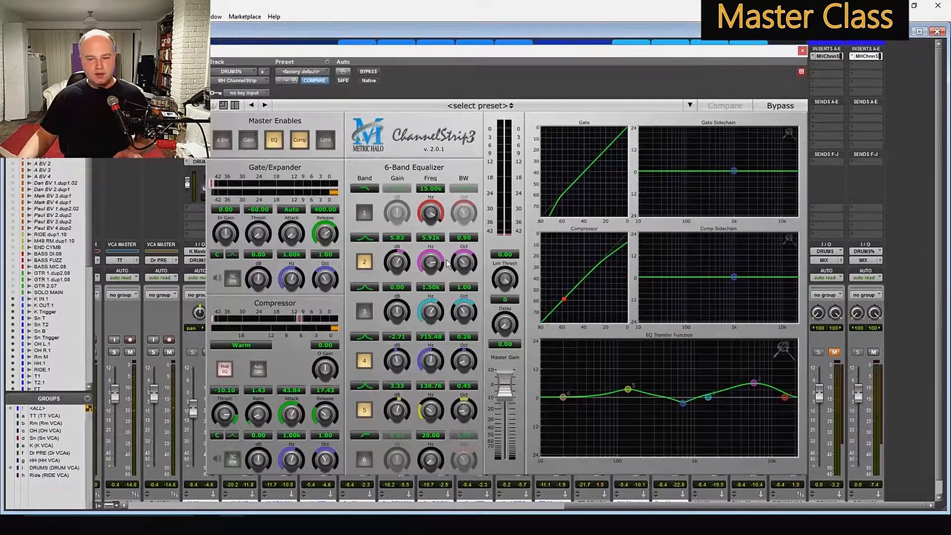
mouse_move(258, 417)
left_mouse_down()
mouse_move(274, 343)
mouse_move(270, 320)
mouse_move(261, 320)
left_mouse_up()
key("space")
left_click_drag(287, 409, 332, 365)
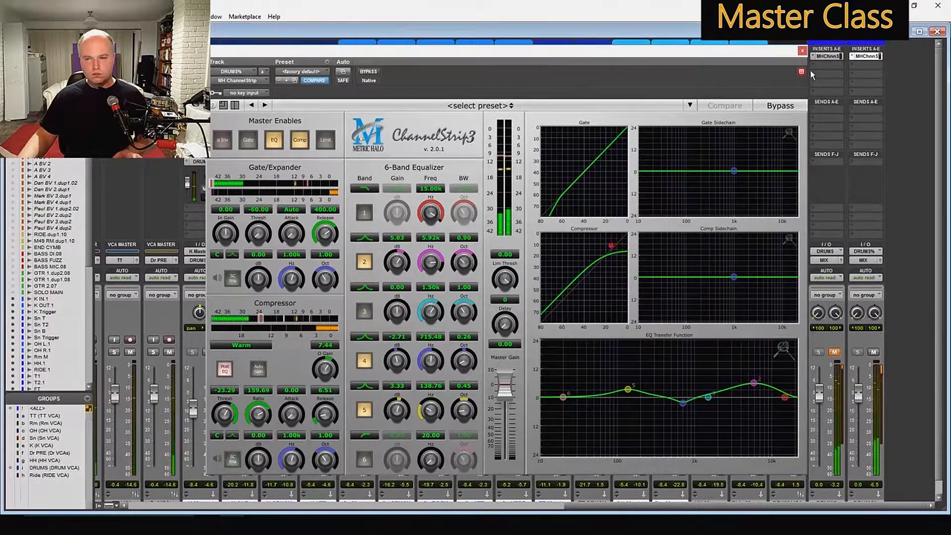
- Enable the gate on the DRUMS% channel strip with threshold -22.78 and release 361.53, and close the plug-in
left_click(249, 142)
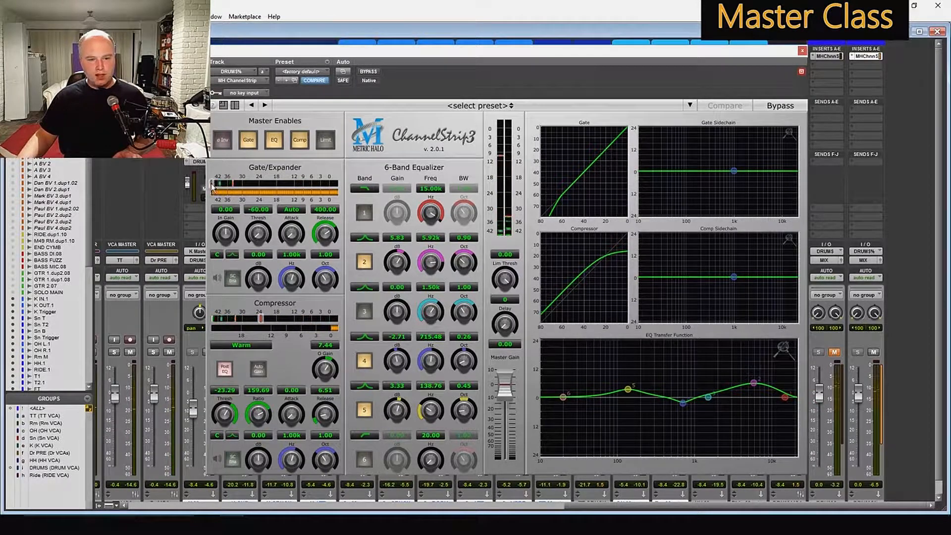
left_click_drag(213, 183, 270, 185)
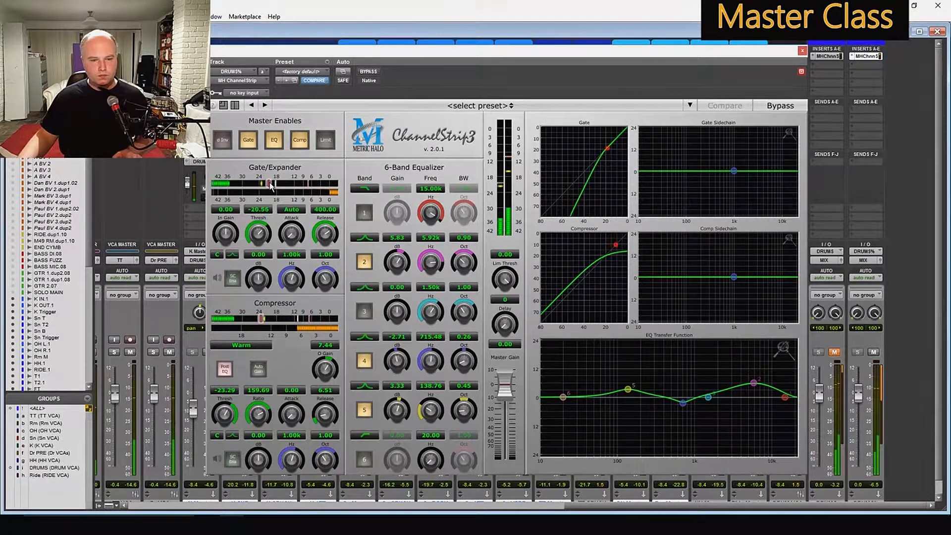
mouse_move(322, 235)
left_mouse_down()
mouse_move(321, 258)
mouse_move(330, 221)
left_mouse_up()
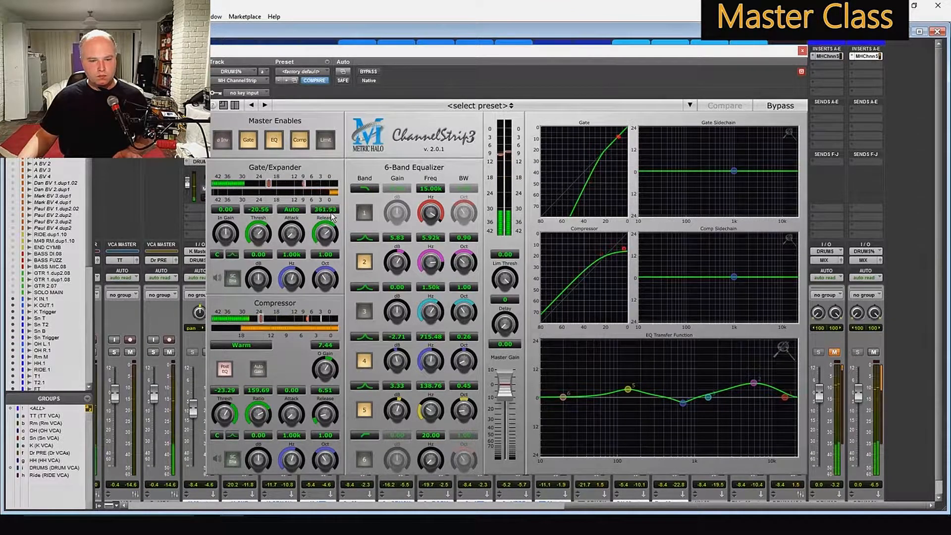
left_click_drag(269, 184, 263, 184)
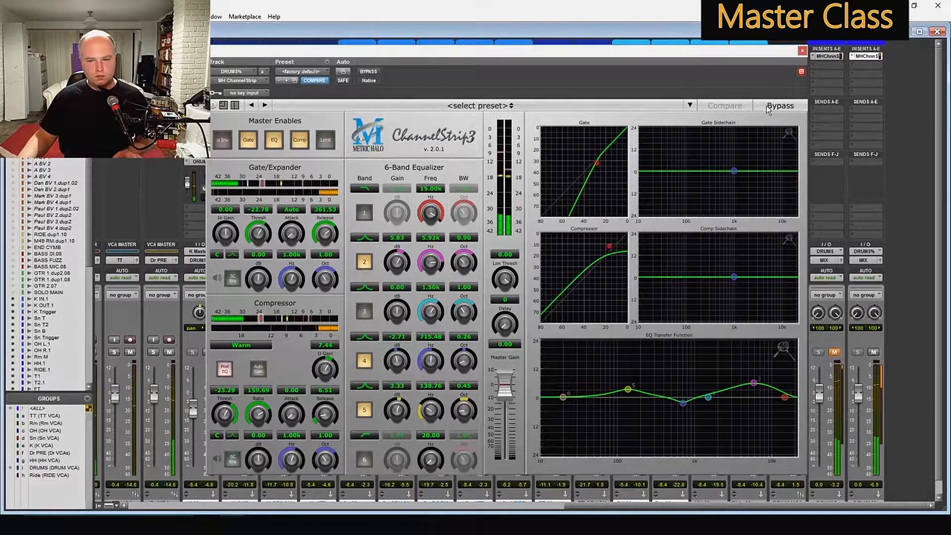
left_click(801, 51)
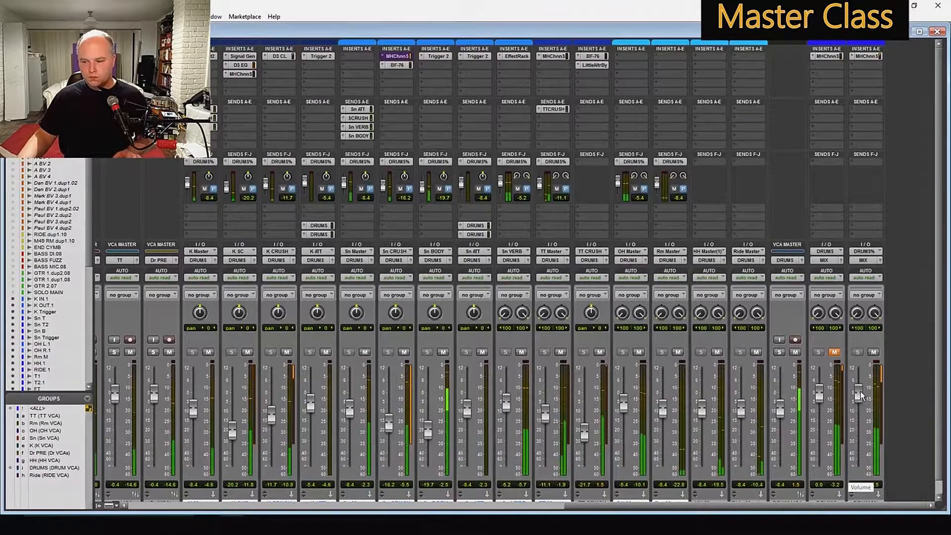
- Pull the DRUMS% fader fully down, and blend it in with the unmuted DRUMS bus at -3.0
left_click_drag(860, 395, 861, 513)
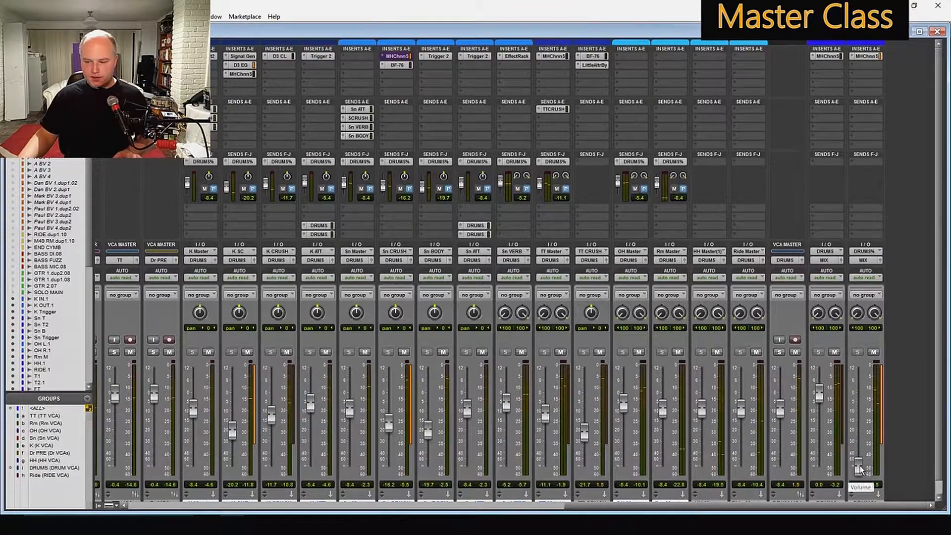
left_click_drag(859, 469, 860, 400)
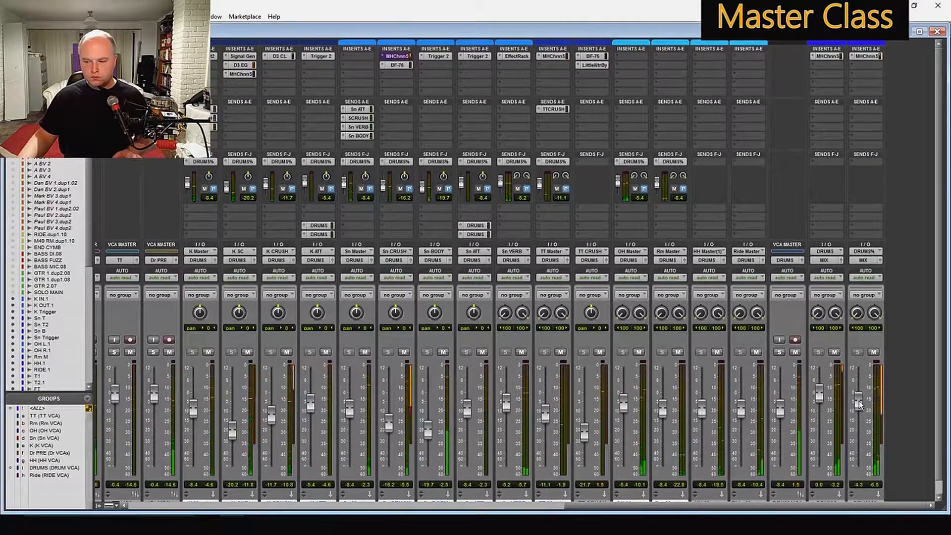
left_click_drag(857, 403, 857, 402)
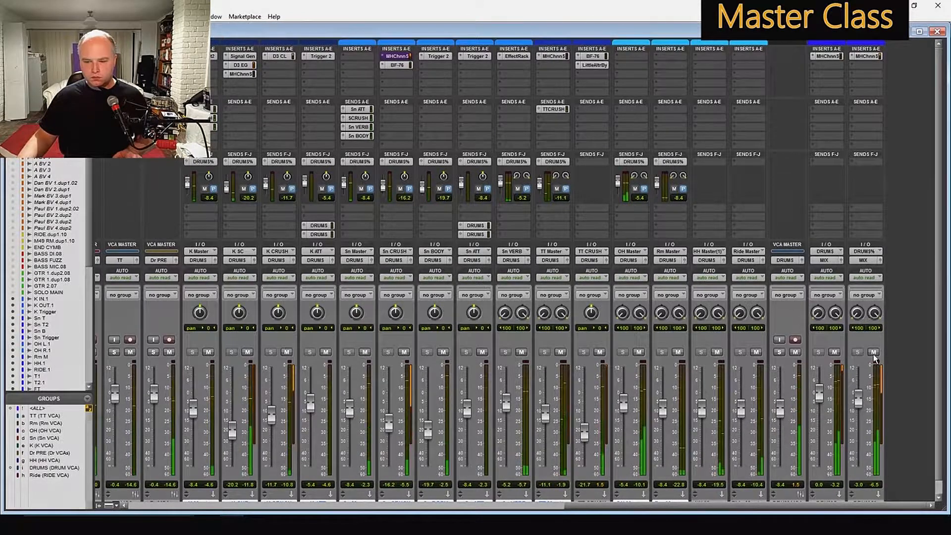
- Audition OH Master's DRUMS% send muted and unmuted, lower that send to -32.5, and mute the DRUMS bus
scroll(941, 255, "down", 1)
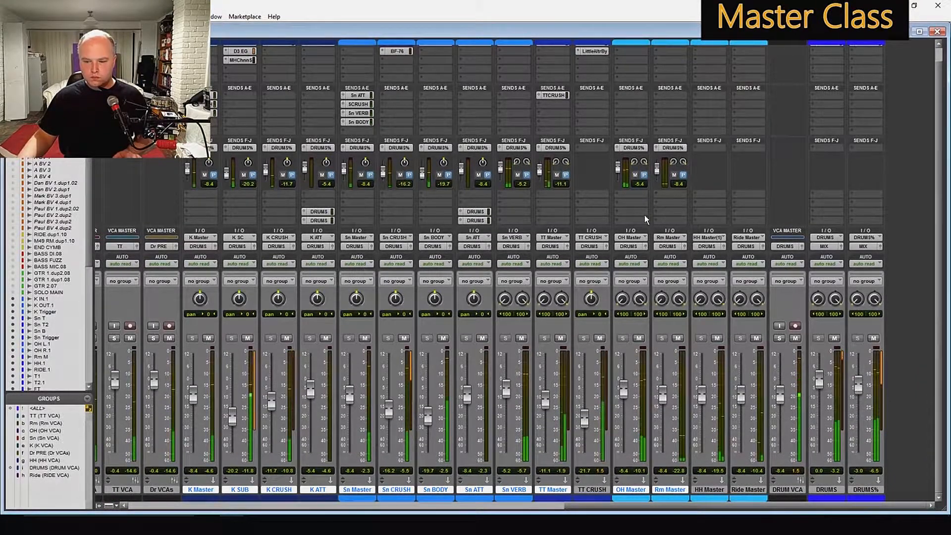
left_click(635, 175)
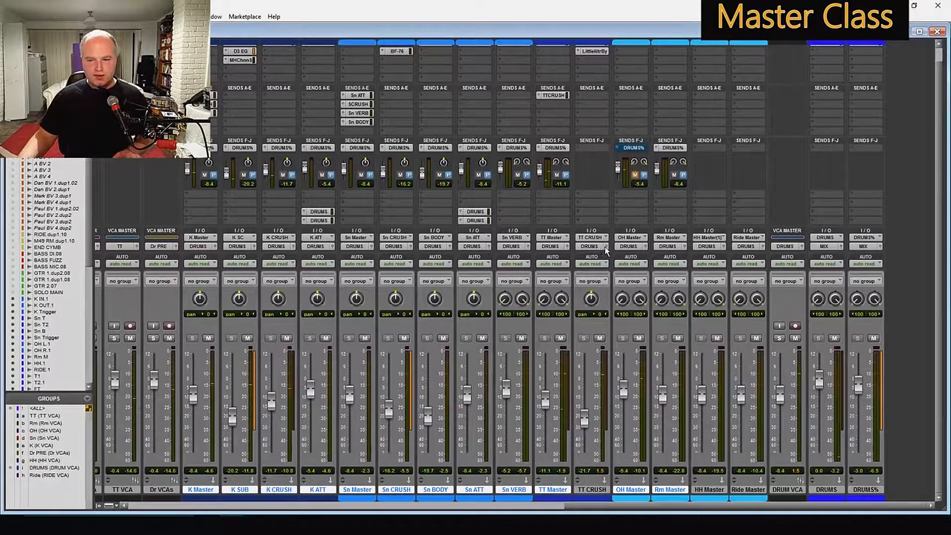
left_click(635, 175)
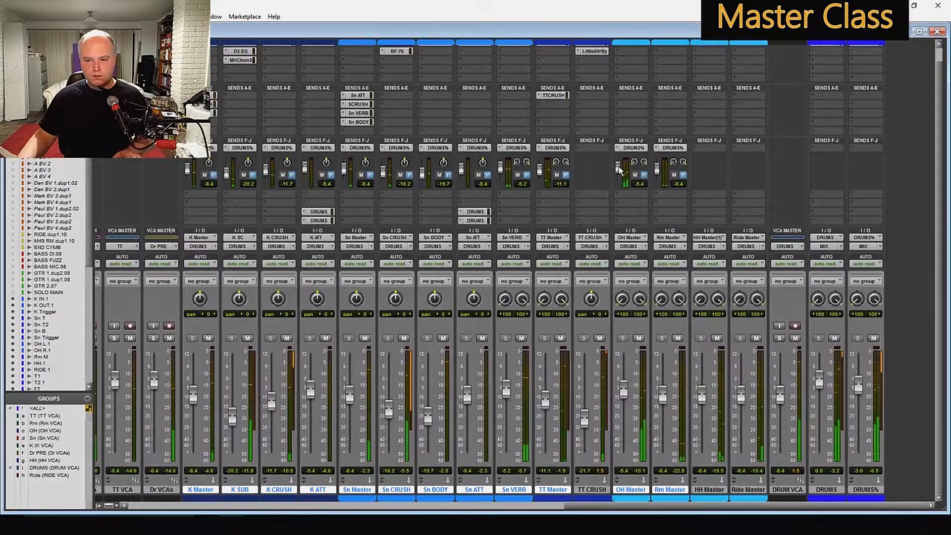
left_click_drag(619, 170, 619, 179)
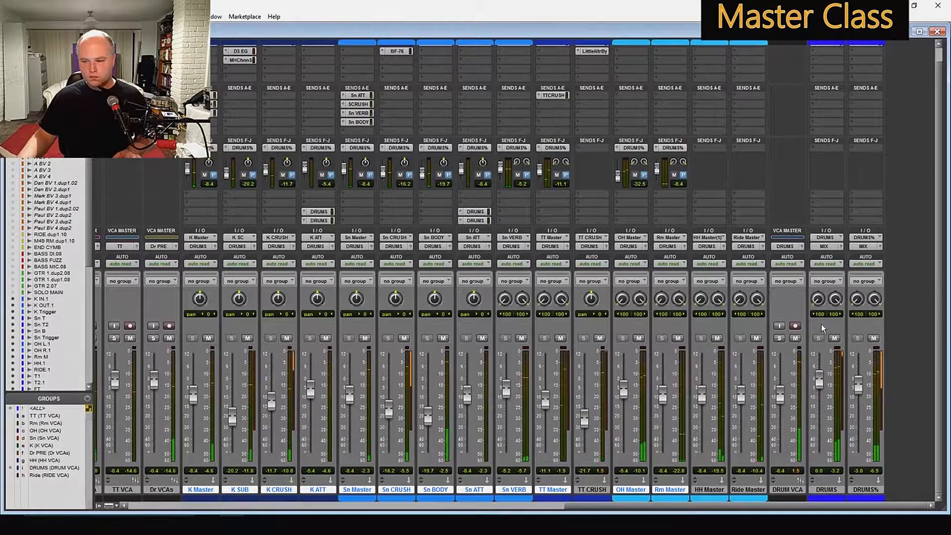
left_click(834, 338)
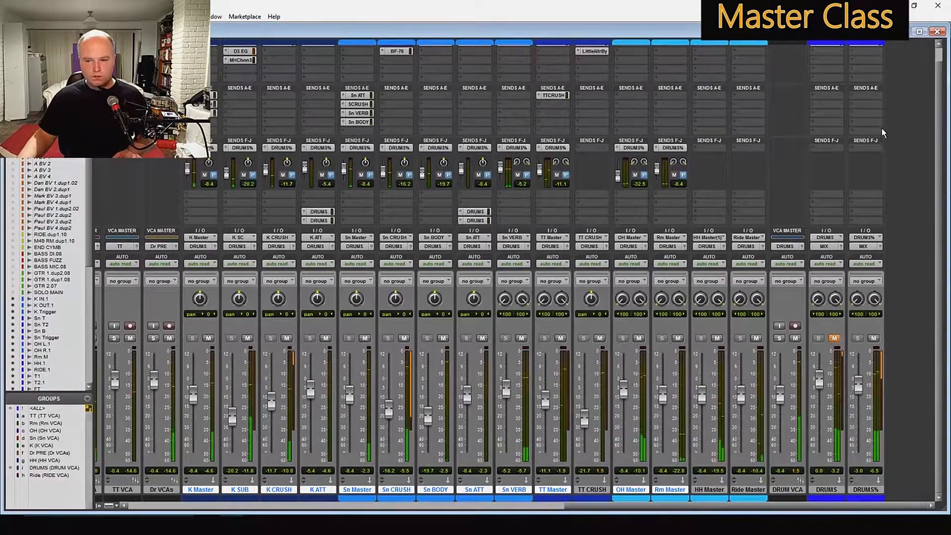
scroll(942, 60, "up", 1)
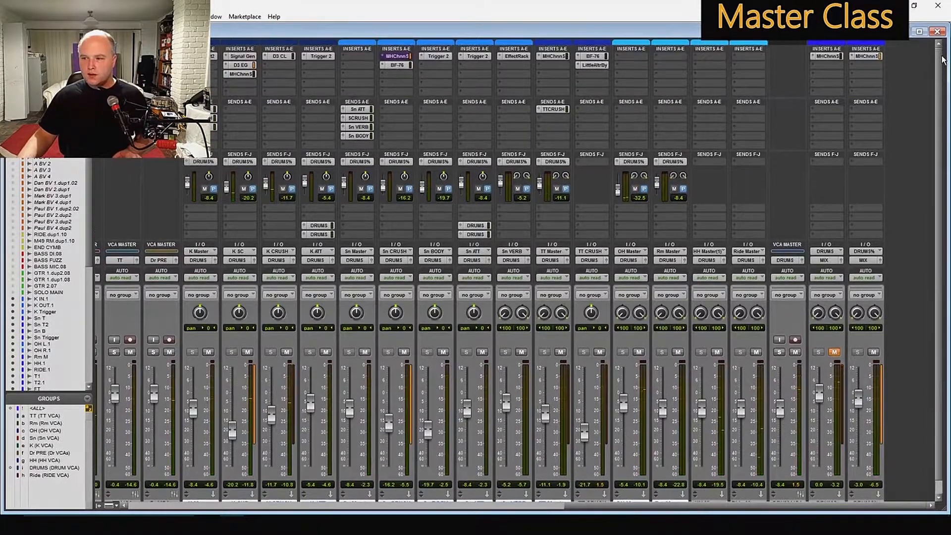
- Review the DRUMS% channel strip settings, and set K ATT's send to DRUMS% to -12.5
left_click(875, 56)
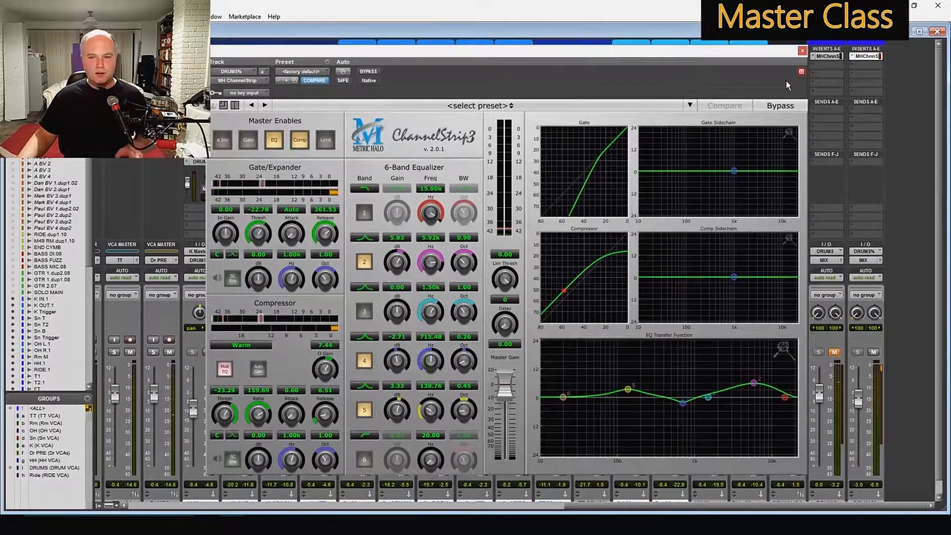
left_click(802, 50)
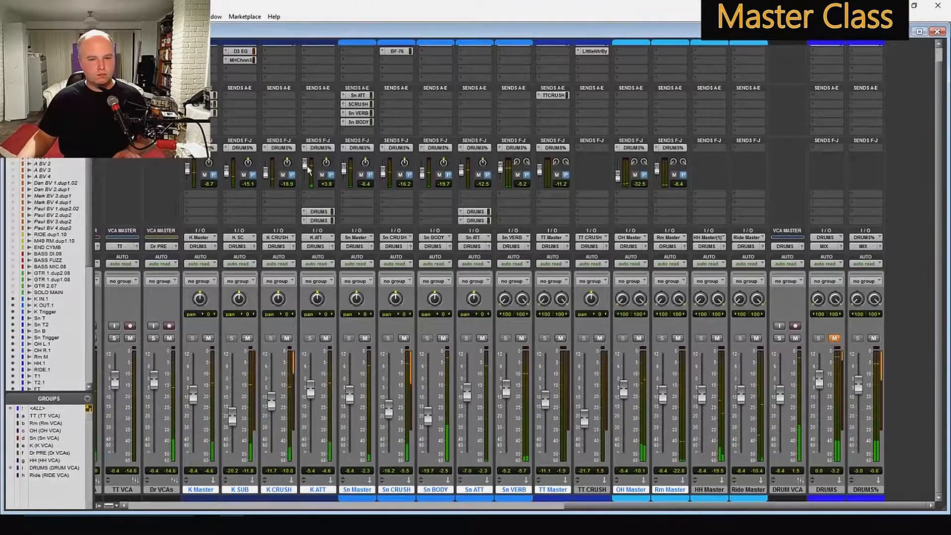
left_click_drag(305, 165, 305, 171)
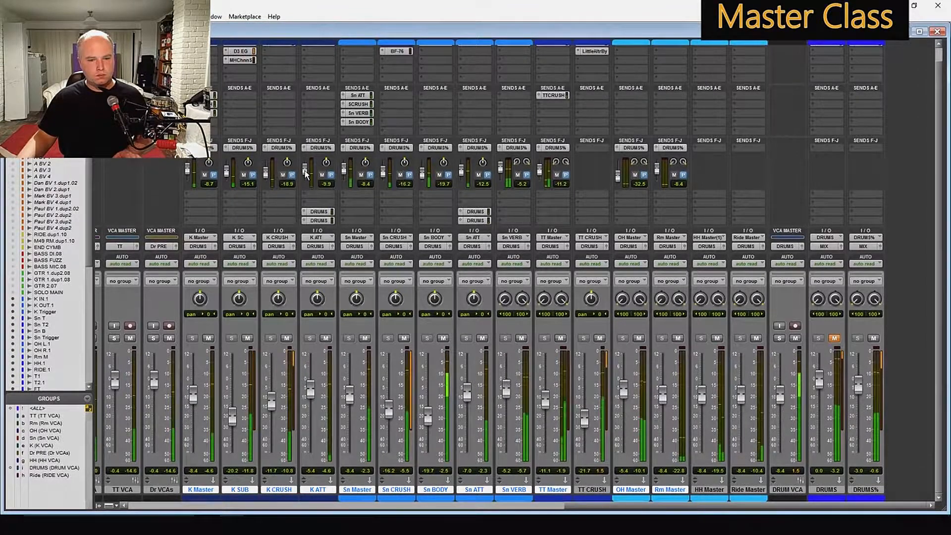
left_click_drag(305, 173, 312, 183)
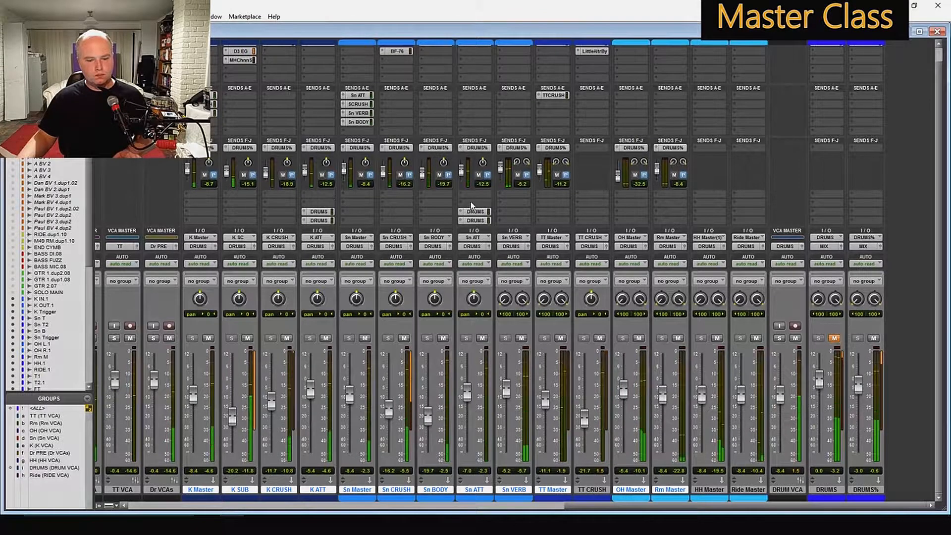
- Audition Sn VERB's DRUMS% send muted and unmuted, and set that send to -11.2
left_click_drag(500, 172, 502, 170)
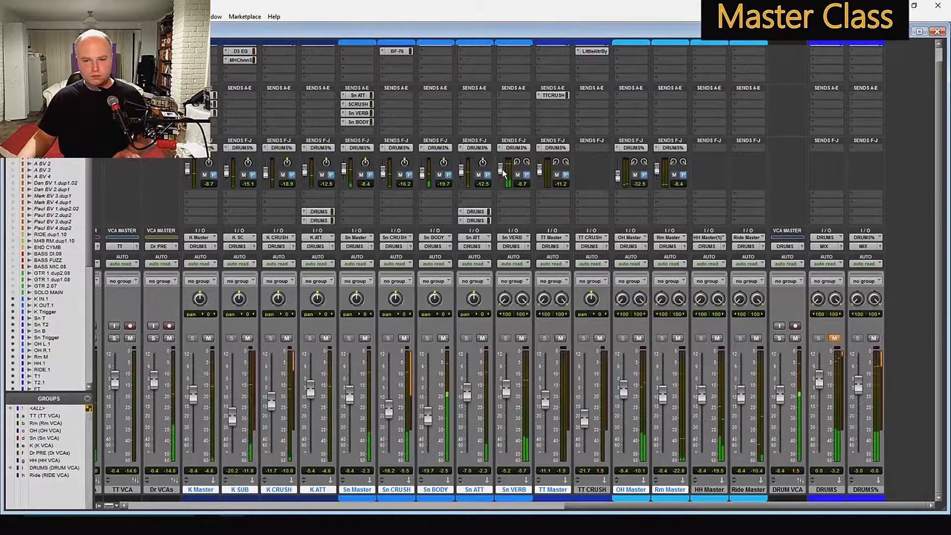
left_click(518, 175)
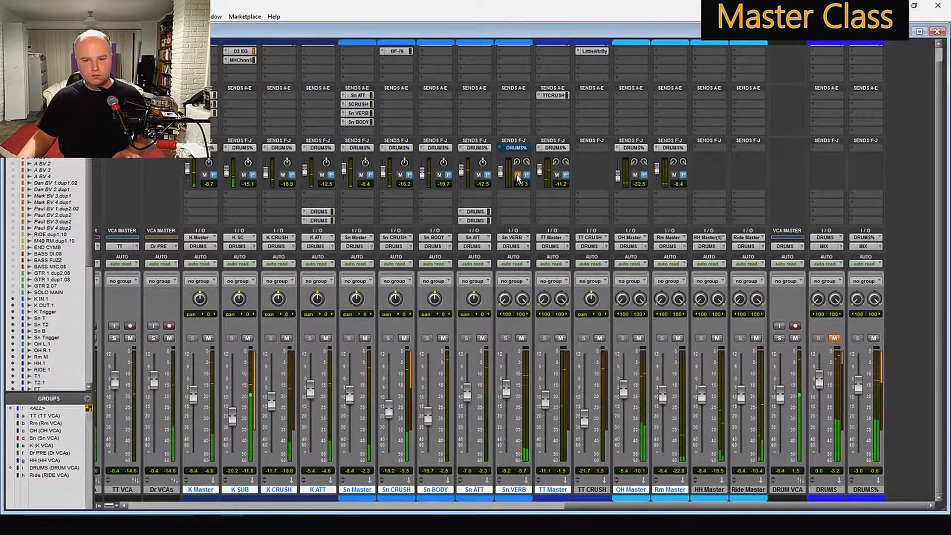
left_click(517, 175)
left_click_drag(501, 172, 502, 167)
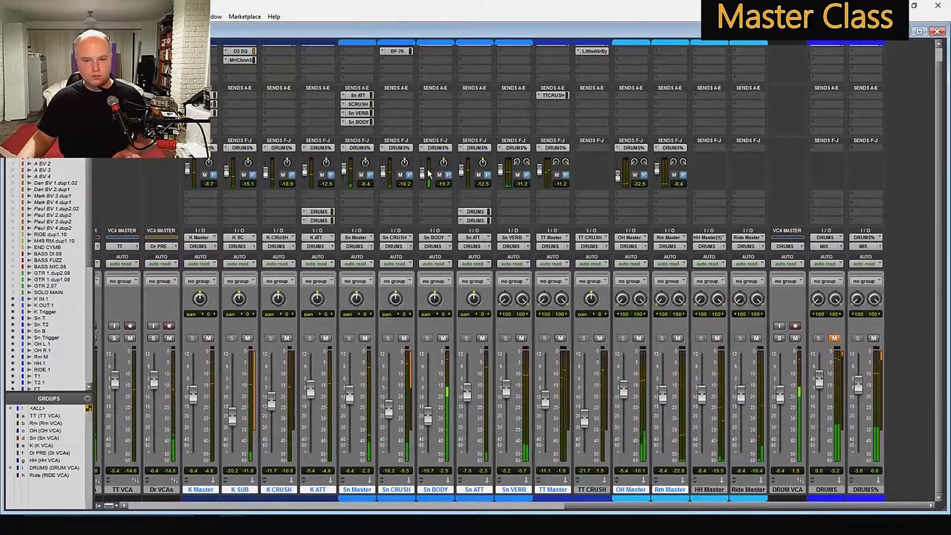
- Set the DRUMS% sends to -34.5 on Sn BODY, -24.4 on Sn CRUSH, -20.3 on OH Master and -8.7 on Rm Master
left_click_drag(422, 174, 429, 181)
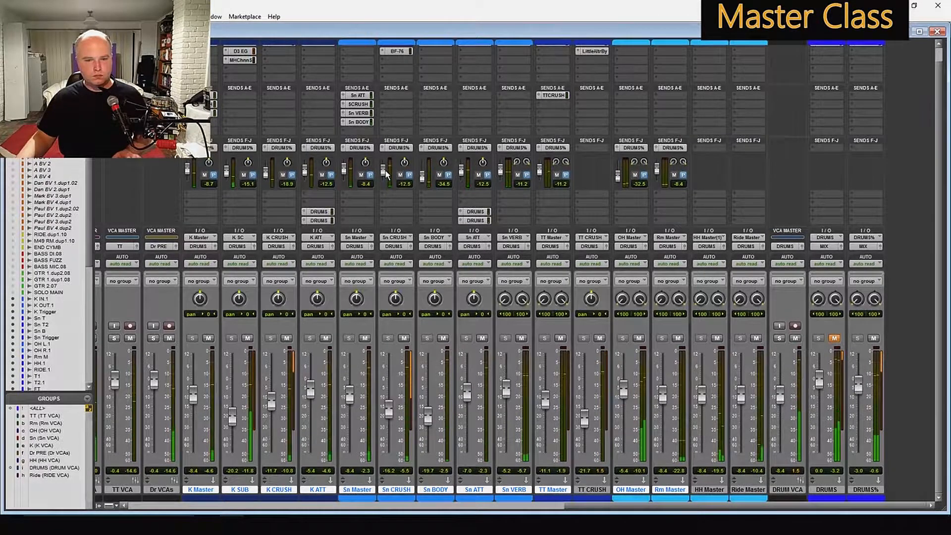
left_click_drag(386, 173, 386, 177)
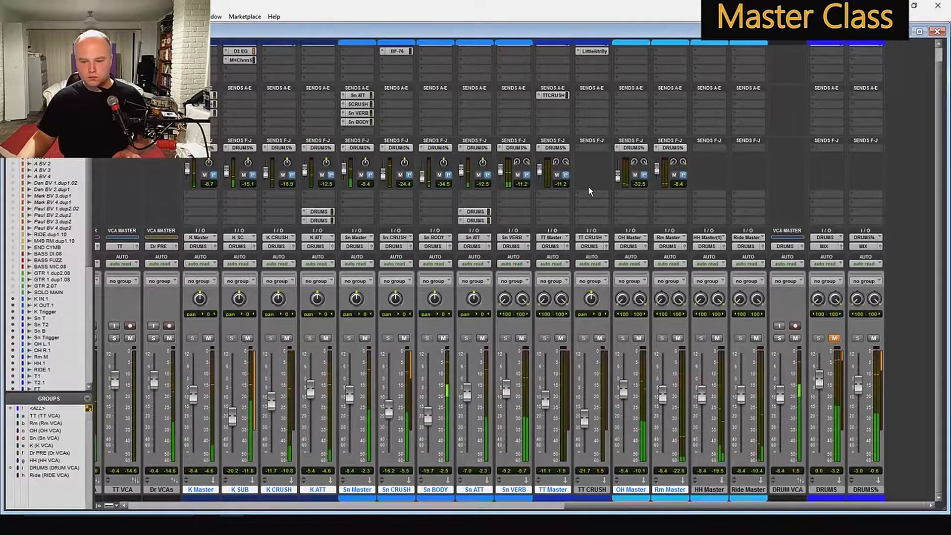
left_click_drag(618, 177, 619, 177)
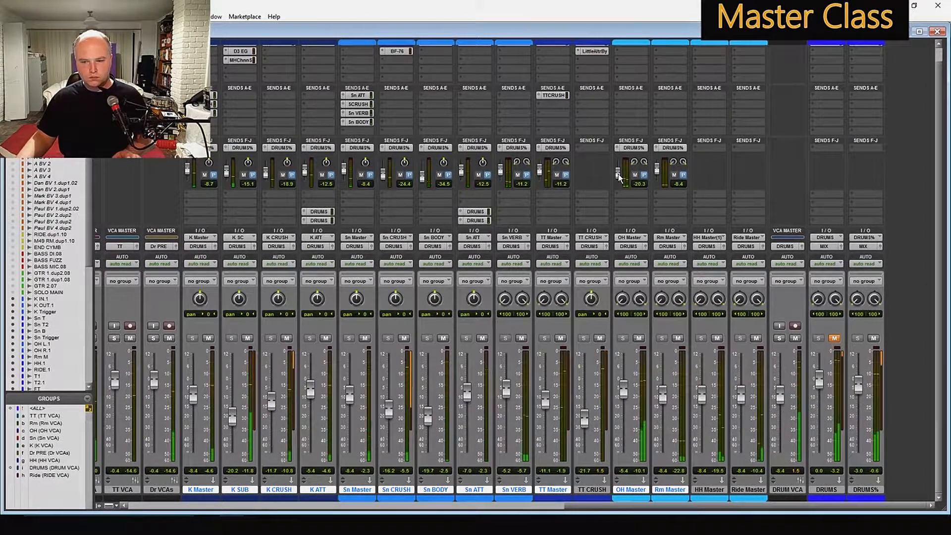
mouse_move(657, 172)
left_mouse_down()
mouse_move(658, 204)
mouse_move(660, 171)
left_mouse_up()
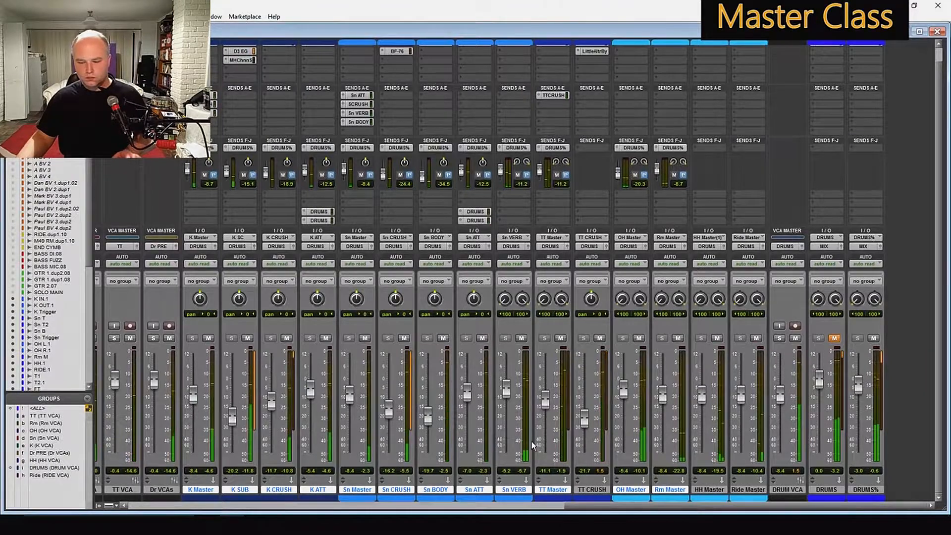
- Pull the DRUMS% fader down, unmute the DRUMS bus, and bring DRUMS% back in at -12.9
left_click_drag(644, 506, 548, 506)
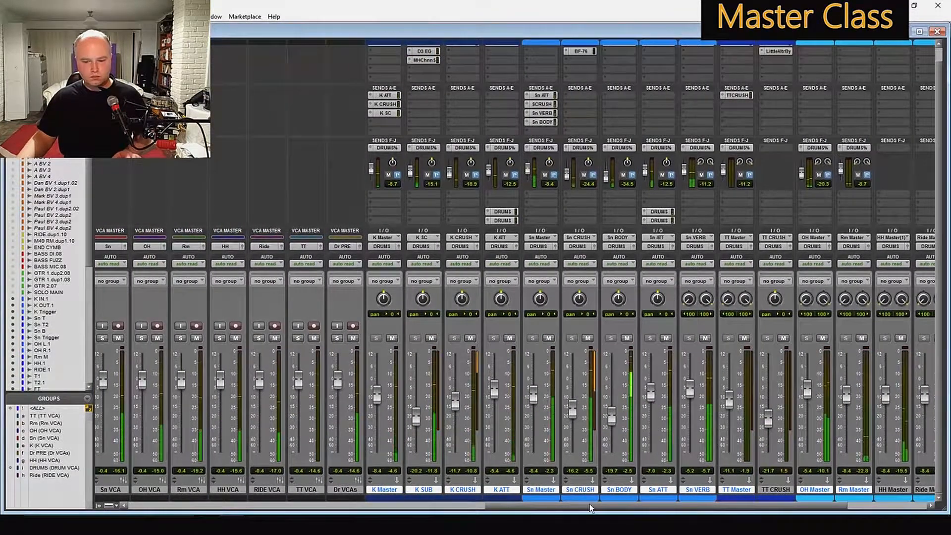
left_click_drag(588, 506, 786, 513)
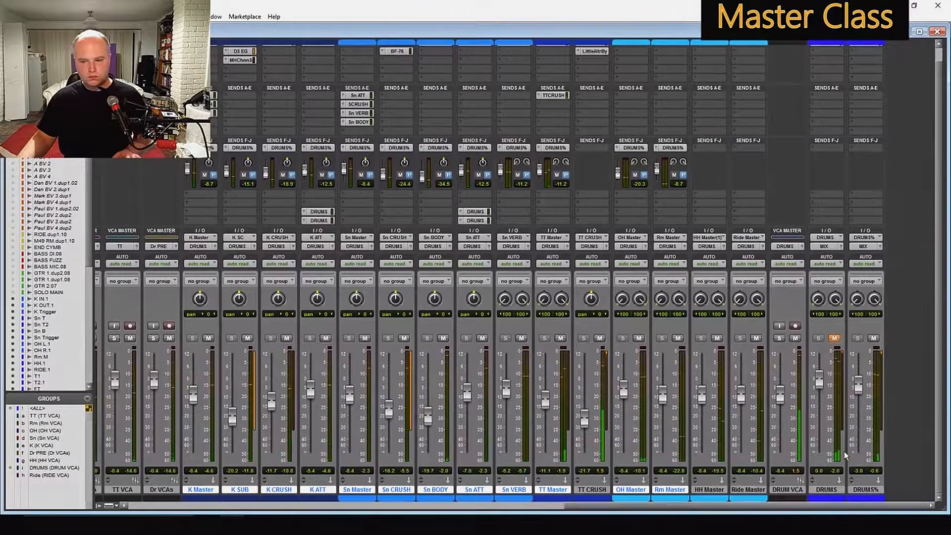
left_click_drag(858, 384, 858, 454)
left_click(834, 338)
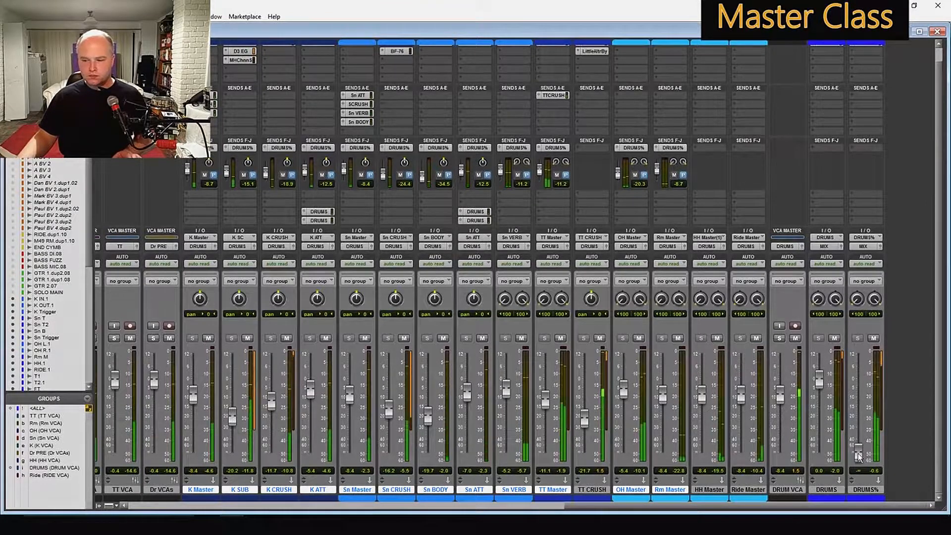
left_click_drag(860, 451, 862, 406)
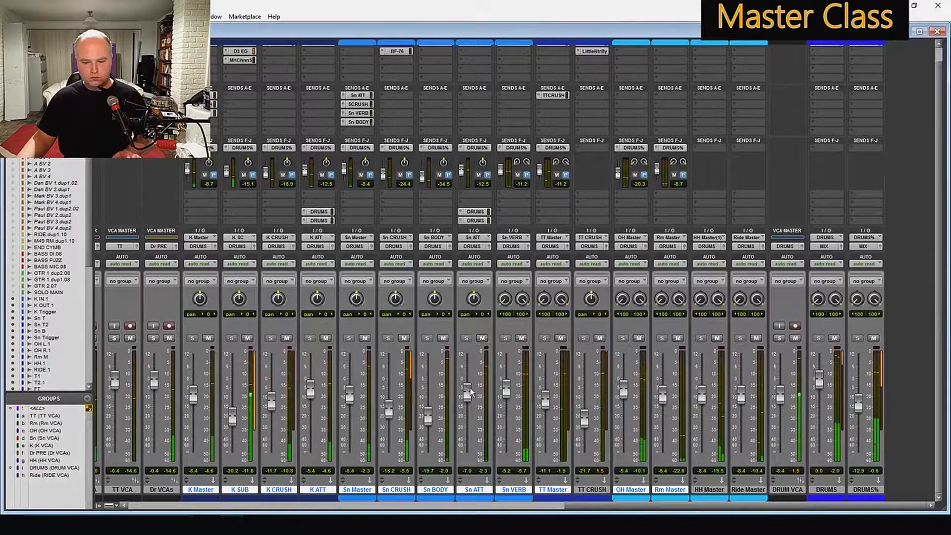
- Rebalance the parallel snare faders to -9.1 on Sn ATT, -19.5 on Sn BODY and -1.4 on Sn VERB
mouse_move(471, 387)
left_mouse_down()
mouse_move(469, 398)
mouse_move(467, 390)
left_mouse_up()
left_click_drag(425, 417, 428, 419)
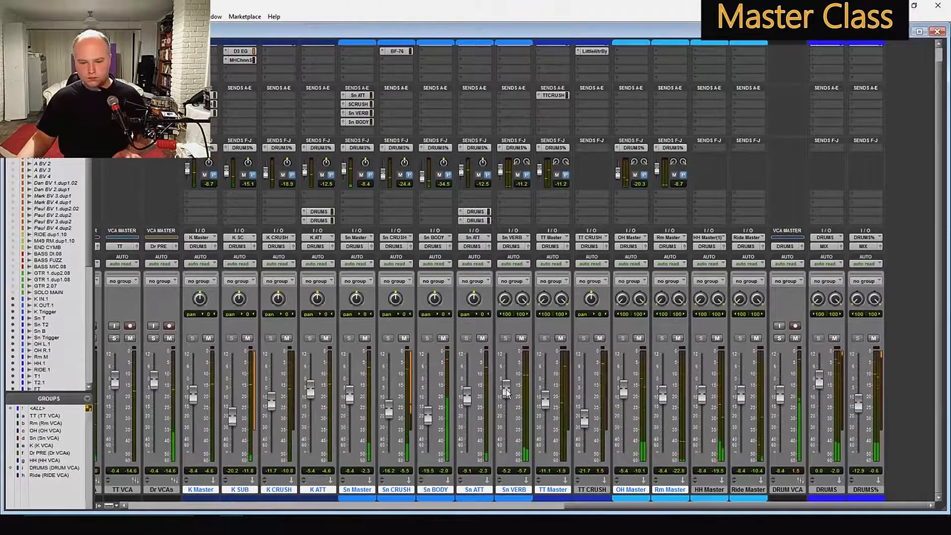
left_click_drag(506, 389, 509, 383)
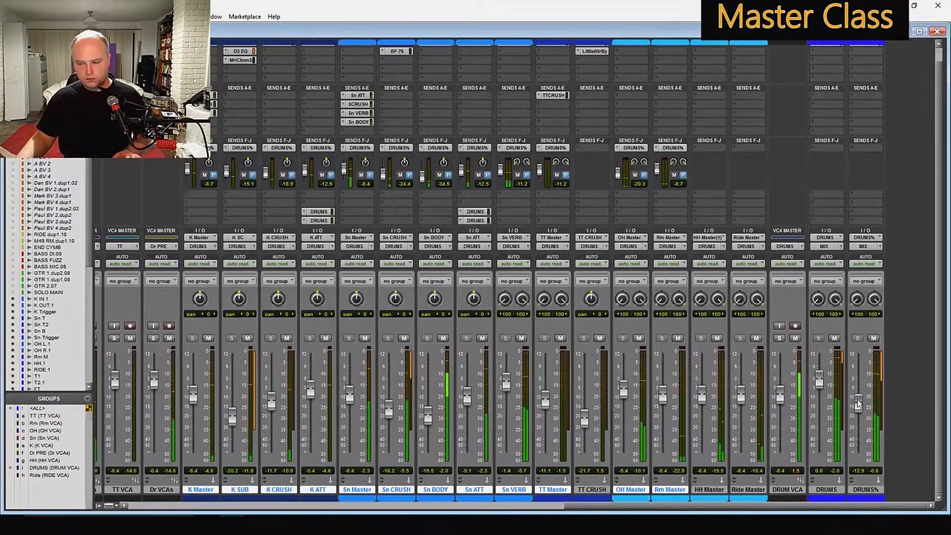
- Compare the drum mix with DRUMS% muted and unmuted while refining its fader, ending at -9.4
left_click_drag(857, 401, 857, 405)
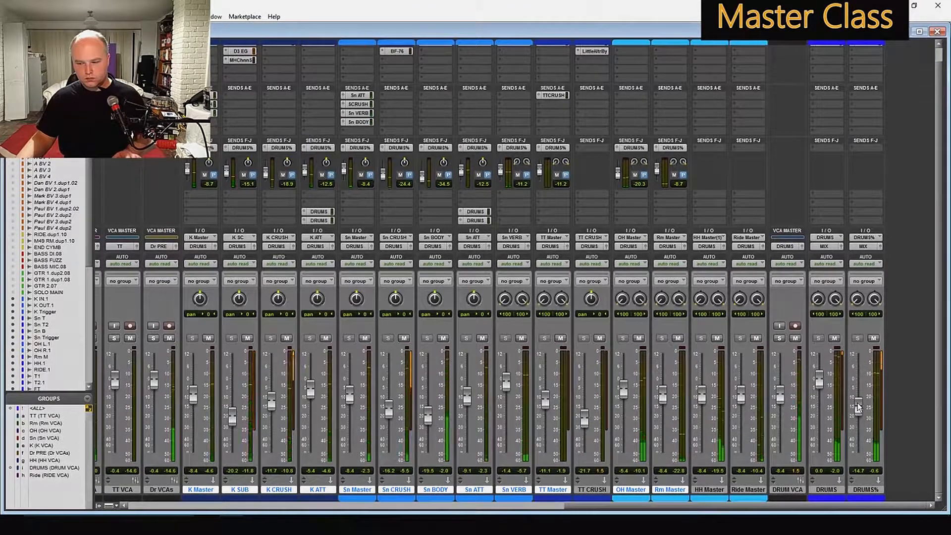
left_click(873, 338)
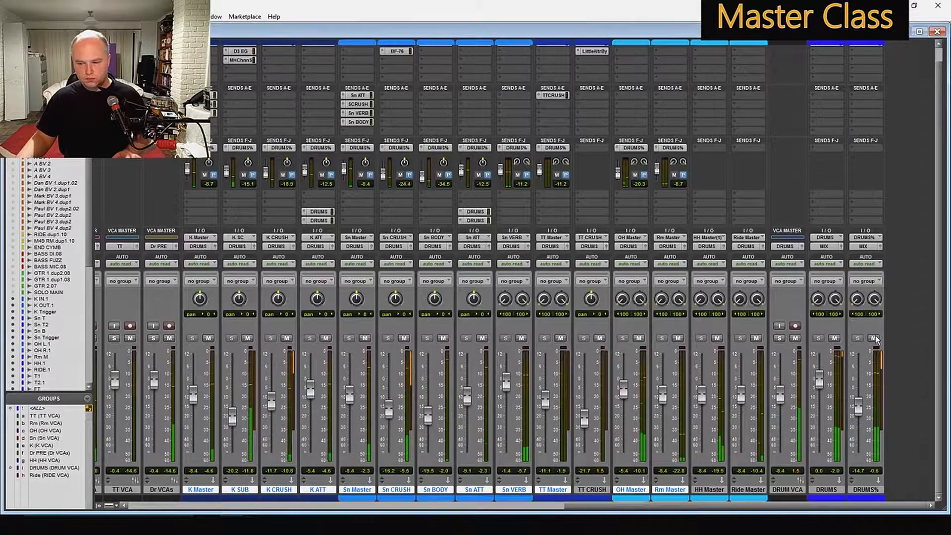
left_click(872, 339)
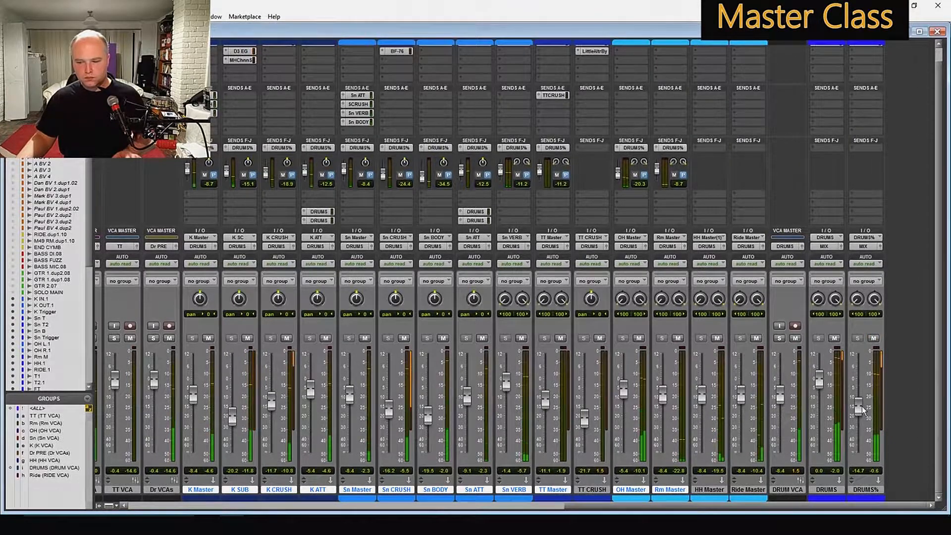
left_click_drag(859, 411, 860, 407)
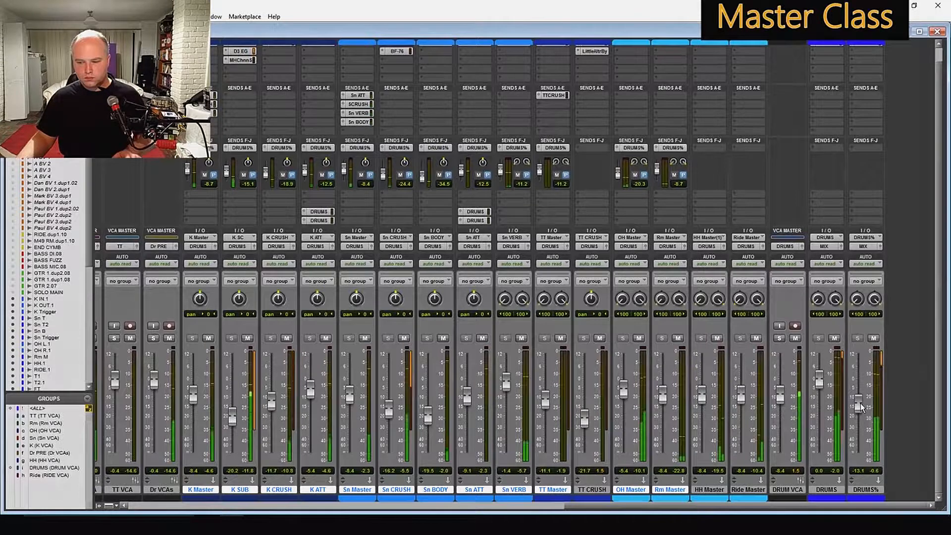
left_click(873, 339)
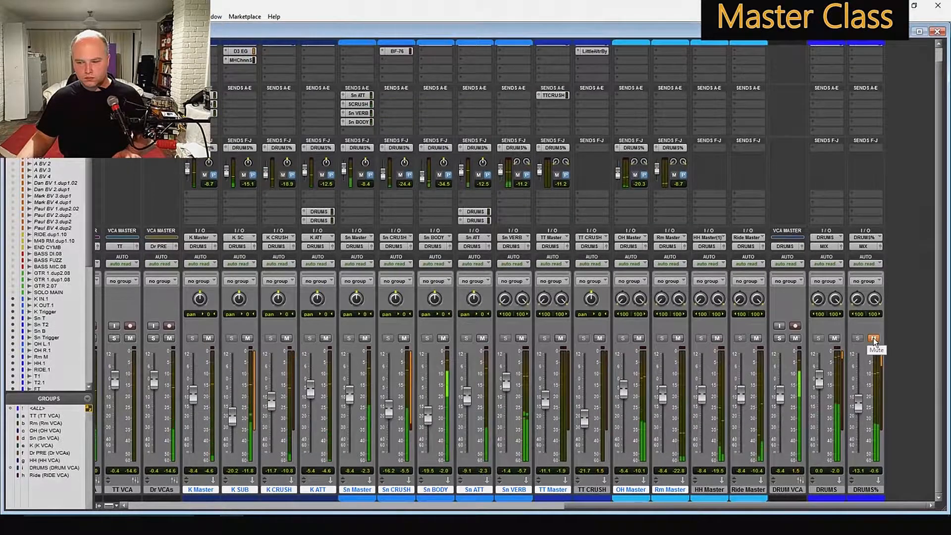
left_click(873, 339)
left_click_drag(862, 406, 862, 402)
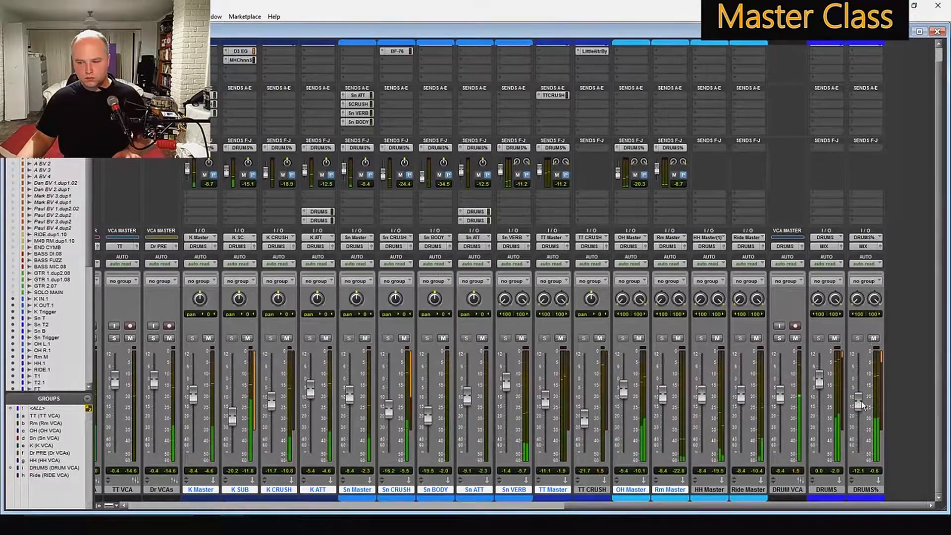
left_click_drag(860, 409, 860, 400)
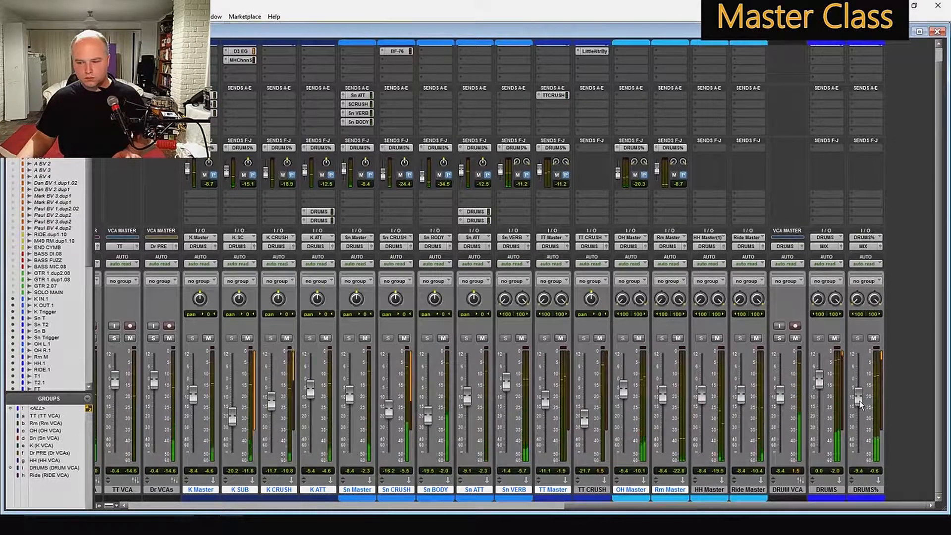
left_click(873, 339)
left_click(873, 338)
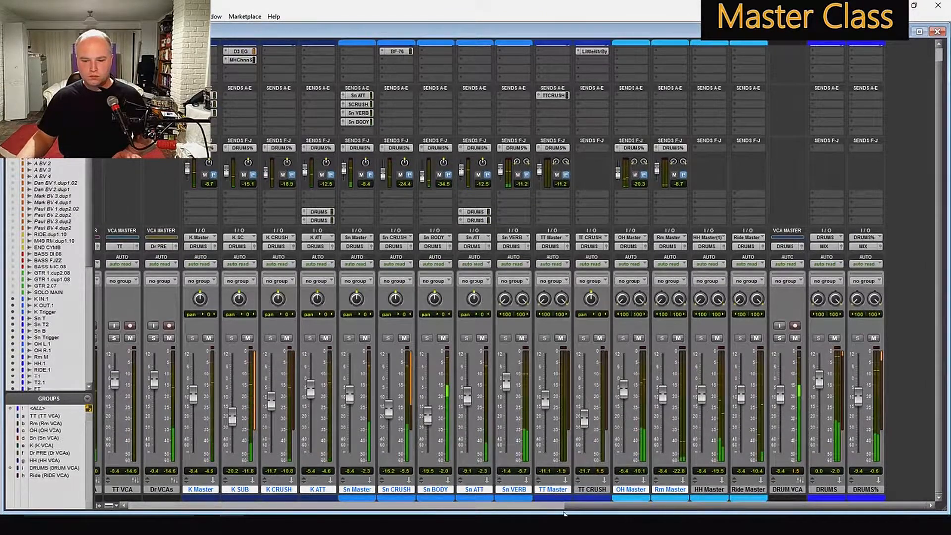
- Set the faders to -6.2 on K ATT and -5.2 on HH Master, and raise Ride Master slightly
left_click_drag(613, 506, 509, 506)
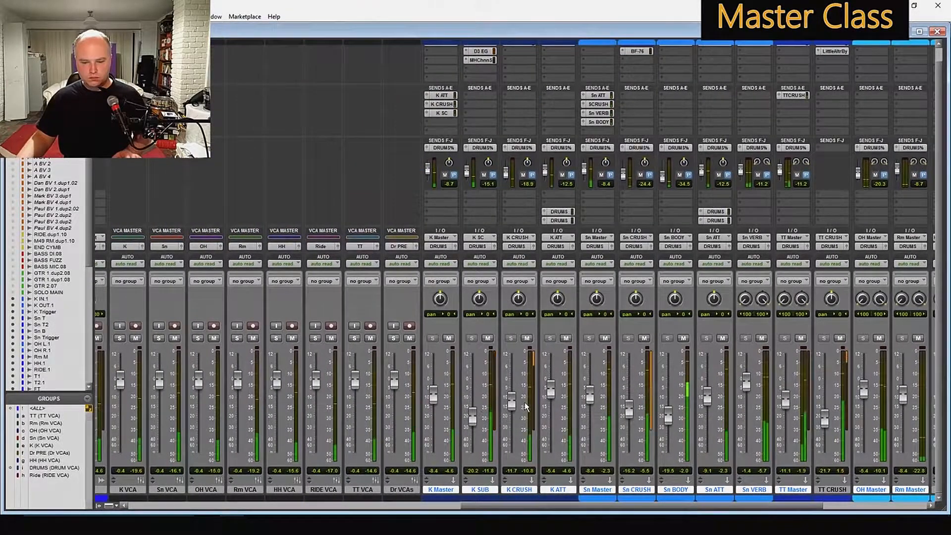
left_click_drag(551, 391, 552, 396)
left_click_drag(703, 506, 809, 506)
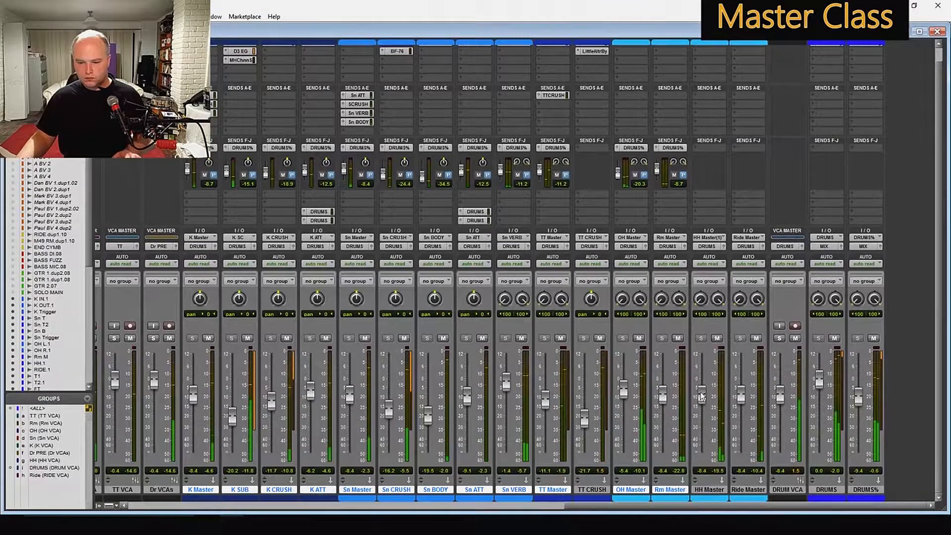
left_click_drag(702, 396, 703, 390)
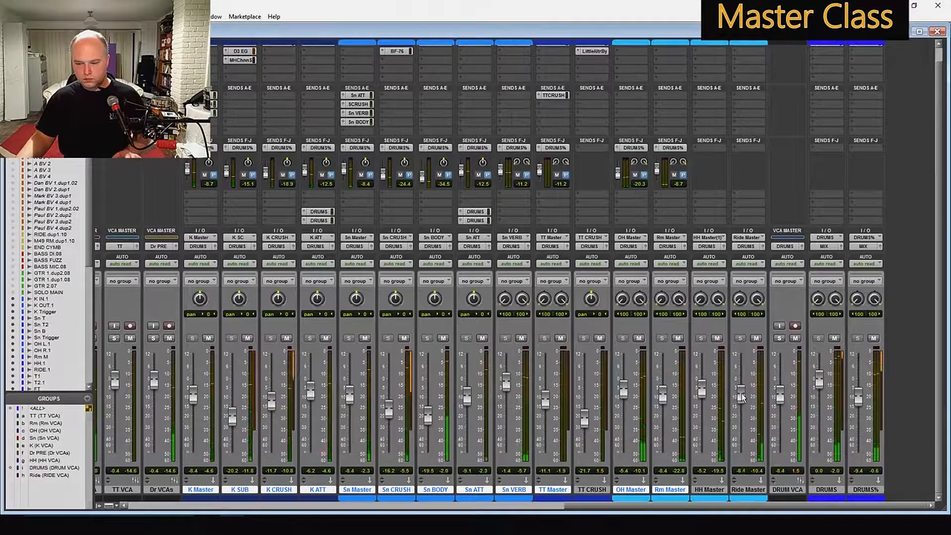
left_click_drag(741, 393, 742, 386)
left_click_drag(741, 394, 745, 395)
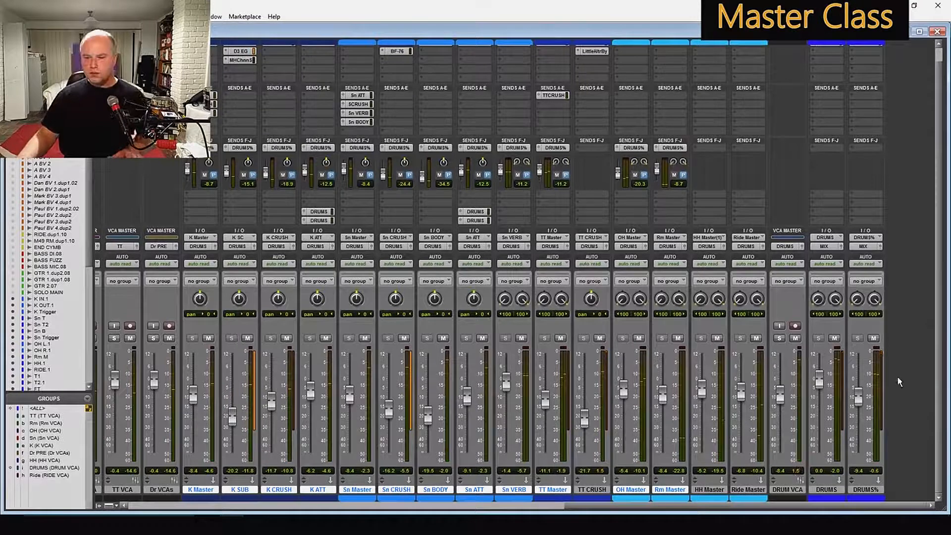
- Mute the parallel channels, and group K SUB, K CRUSH, K ATT, Sn CRUSH, Sn BODY, Sn ATT, Sn VERB, TT CRUSH and DRUMS% as %
left_click(872, 339)
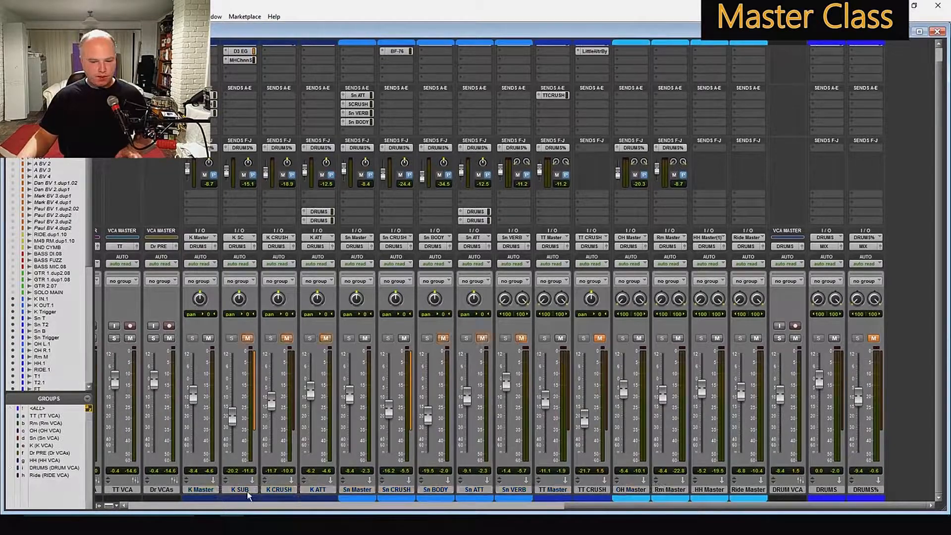
left_click(244, 490)
left_click(322, 491, "shift")
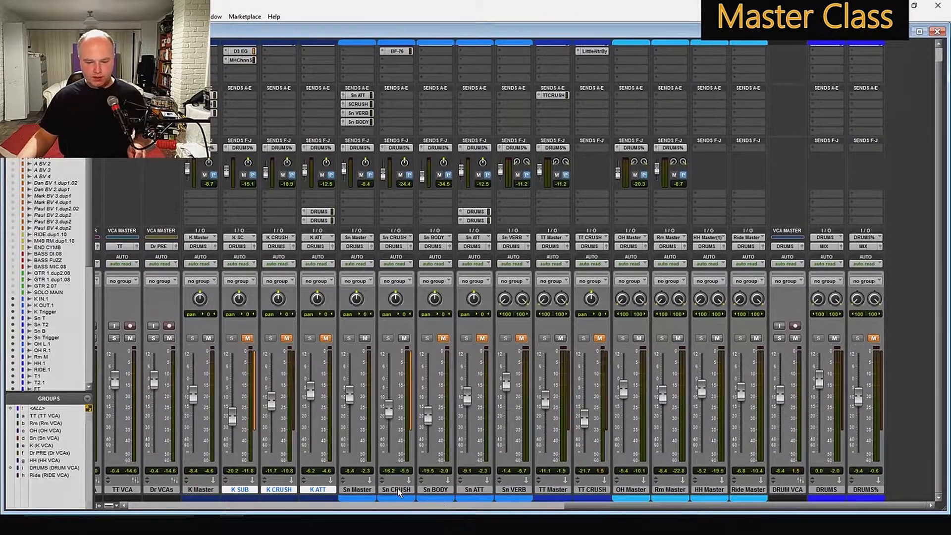
left_click_drag(399, 492, 513, 490)
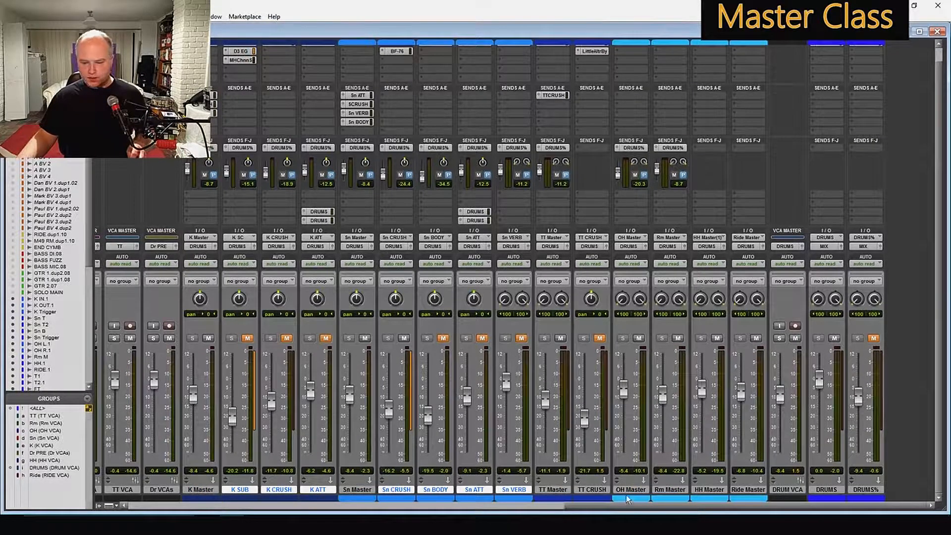
left_click(865, 490, "ctrl")
key("ctrl+g")
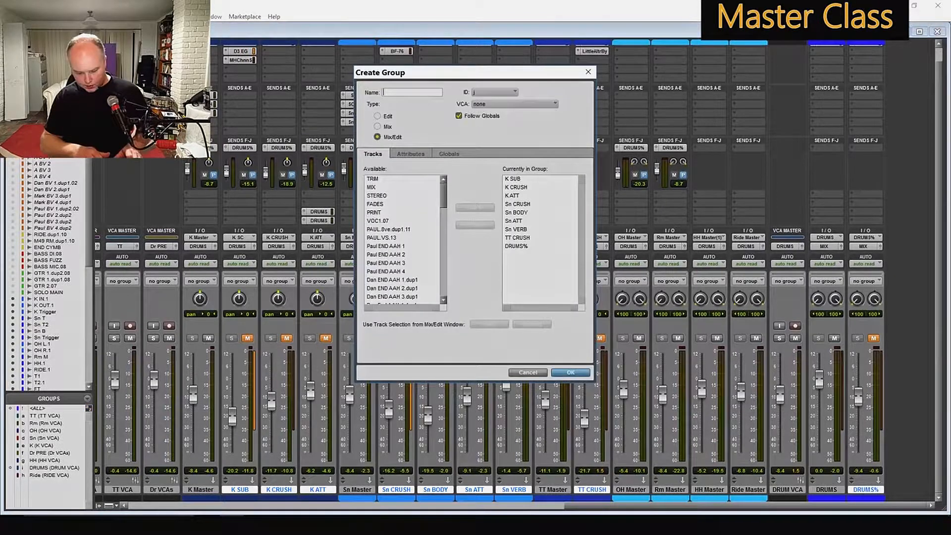
type("%")
key("Return")
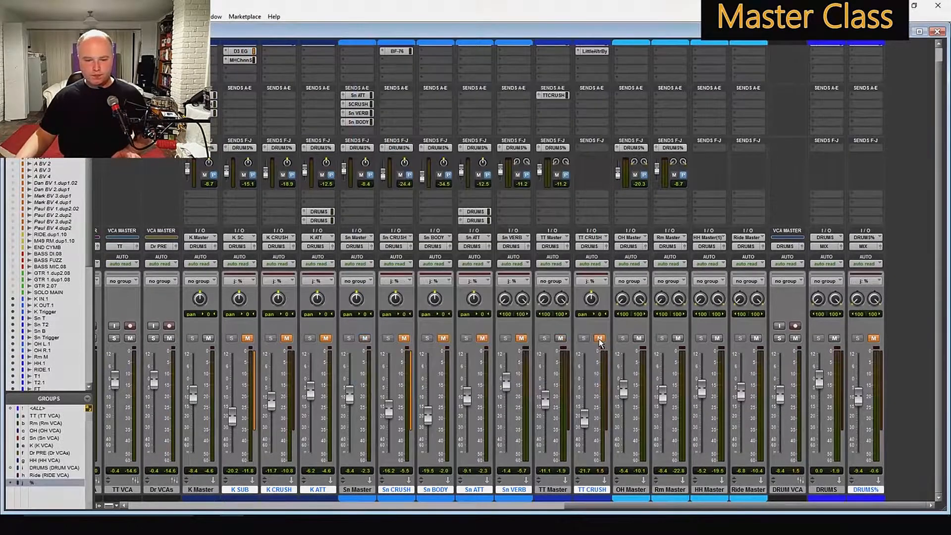
- Play the drums and compare the mix with the % group unmuted and muted
key("space")
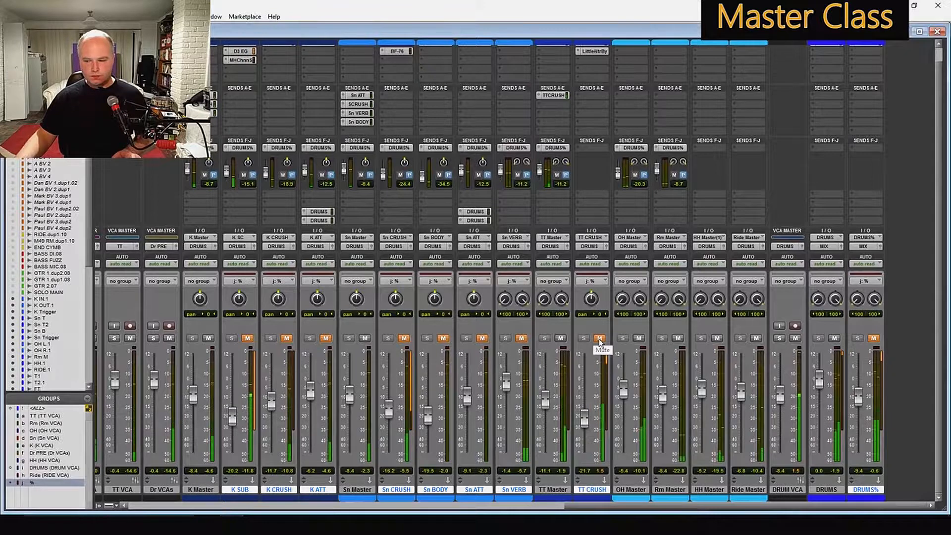
left_click(600, 339)
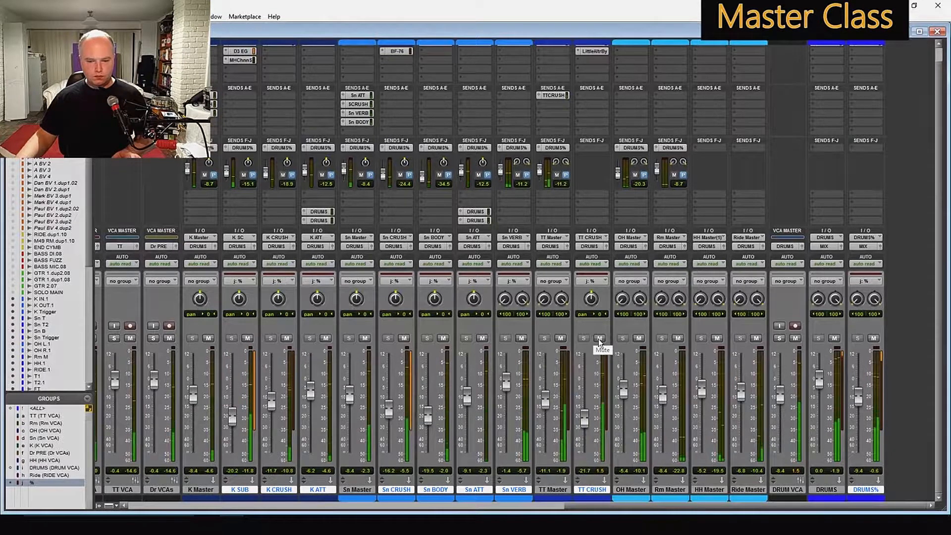
left_click(599, 338)
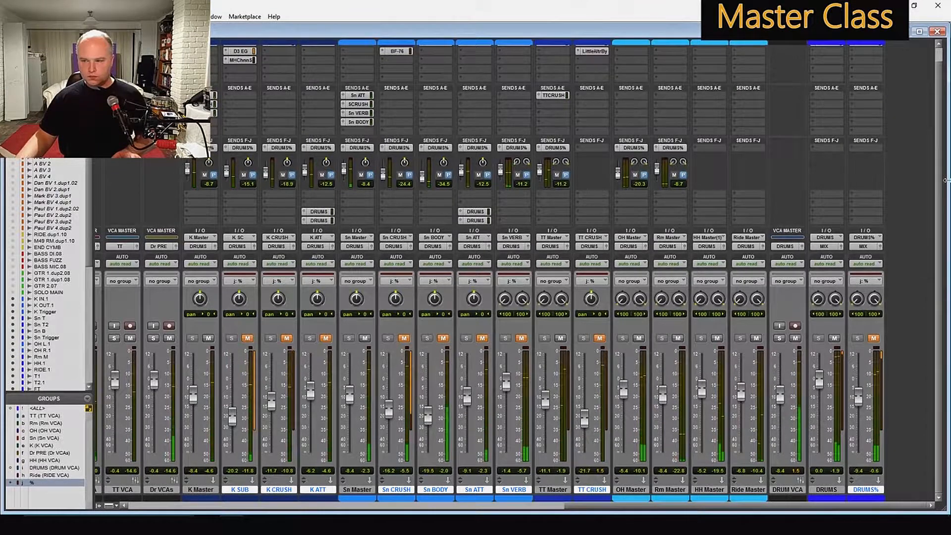
- Bypass the channel strip inserts on DRUMS, T1, T2.1, FT and K OUT.1 to hear the drums without them
left_click(939, 104)
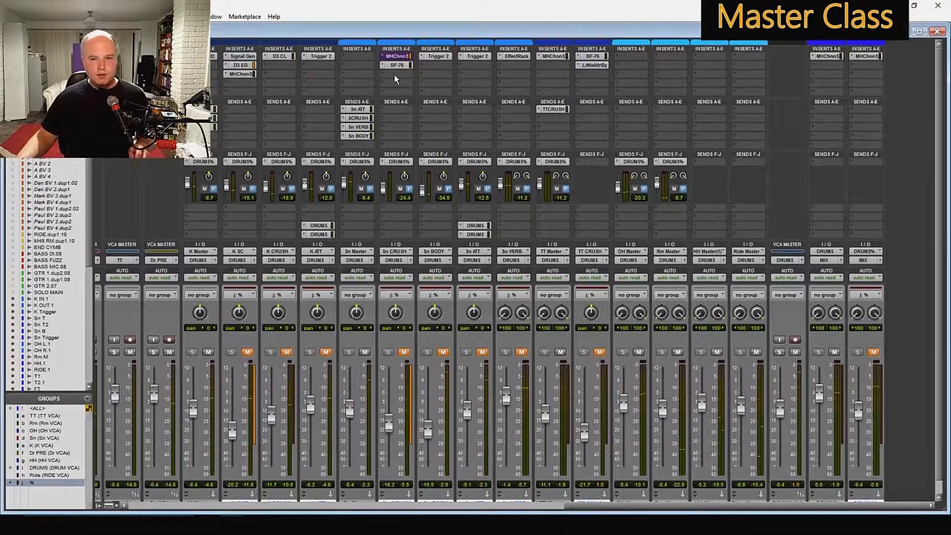
left_click(832, 57, "ctrl")
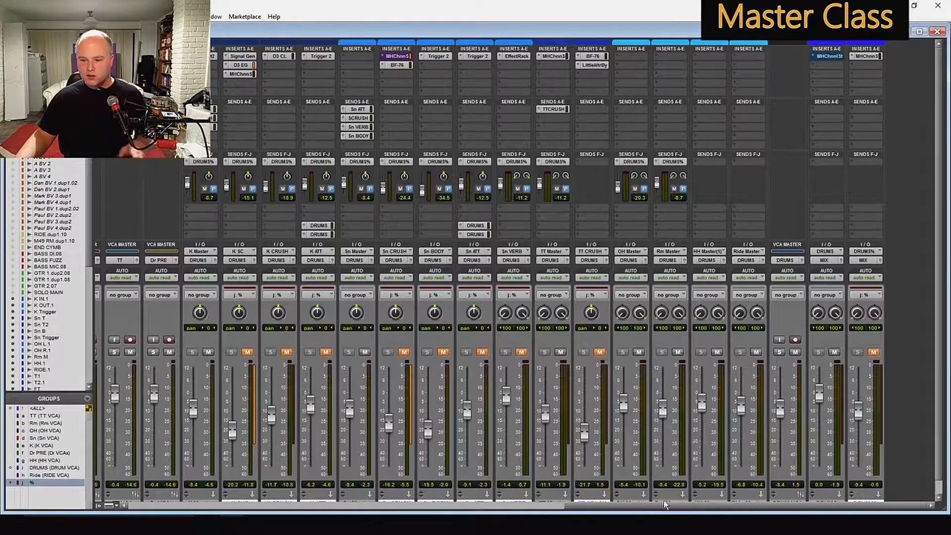
left_click_drag(668, 507, 351, 513)
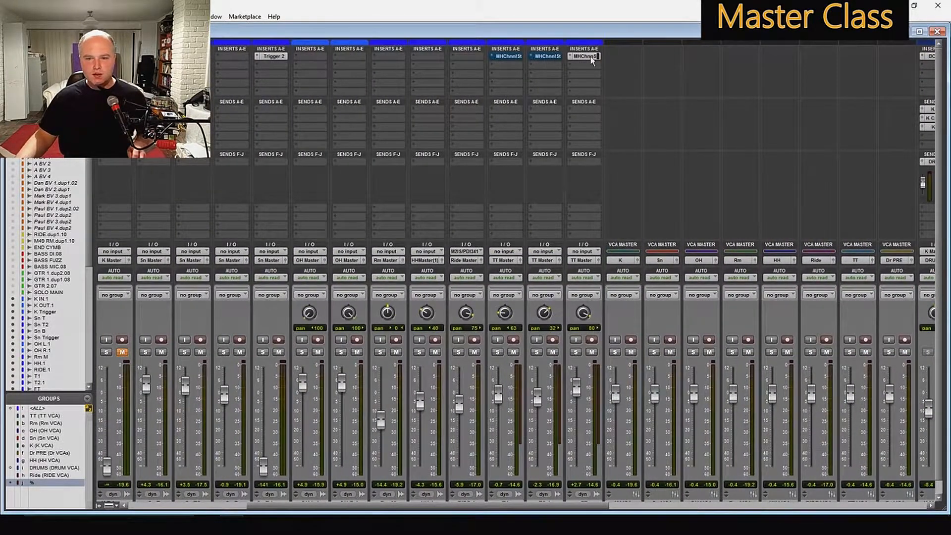
scroll(473, 448, "left", 3)
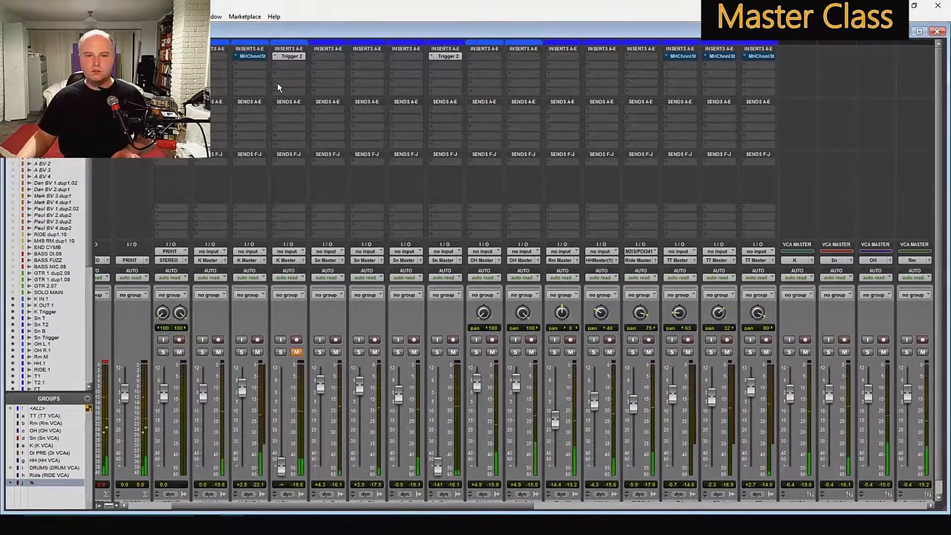
- Re-enable the channel strip inserts on K OUT.1, T1, T2.1, FT and DRUMS, and unmute the % group
left_click(258, 55, "ctrl")
left_click(679, 56, "ctrl")
left_click(718, 56, "ctrl")
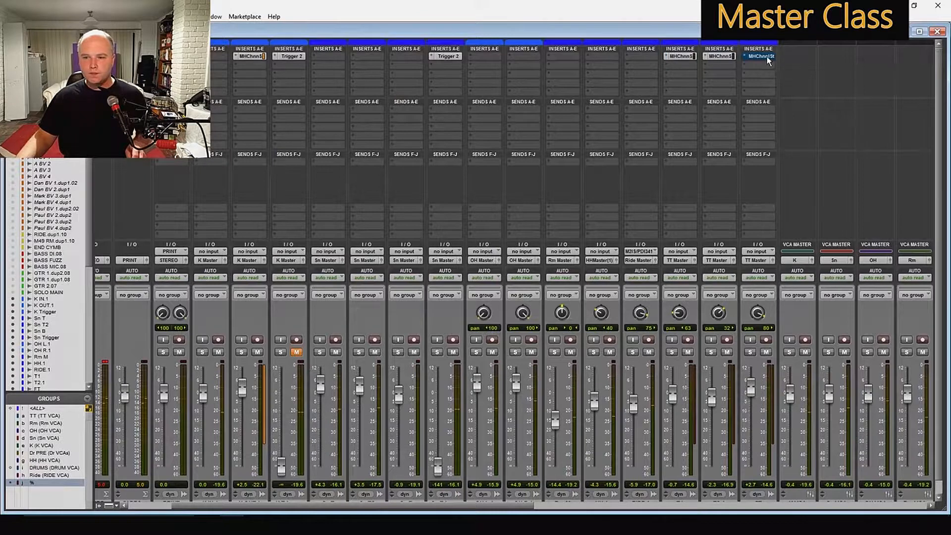
left_click(767, 57, "ctrl")
scroll(769, 59, "right", 10)
left_click(833, 56, "ctrl")
left_click(600, 352)
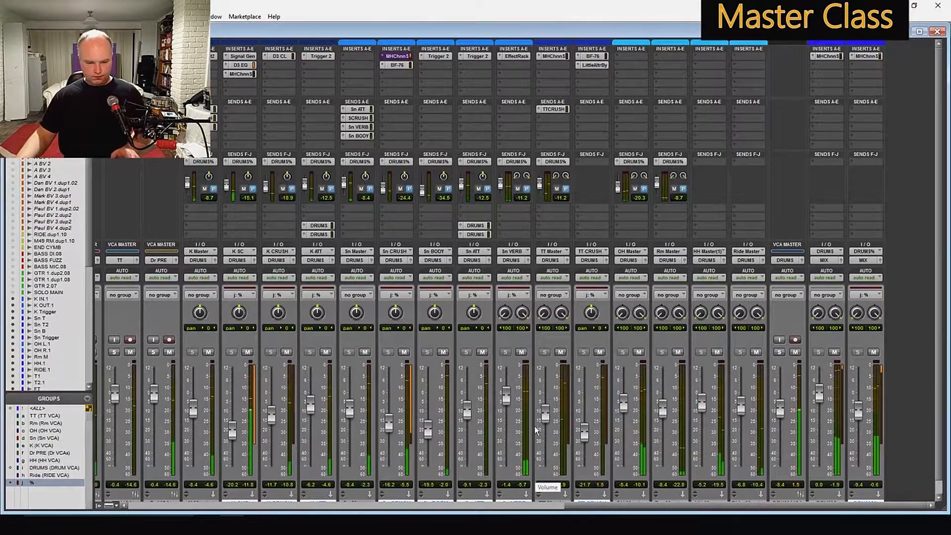
- Deselect all tracks and look over the source, VCA and parallel drum channels
scroll(353, 372, "down", 1)
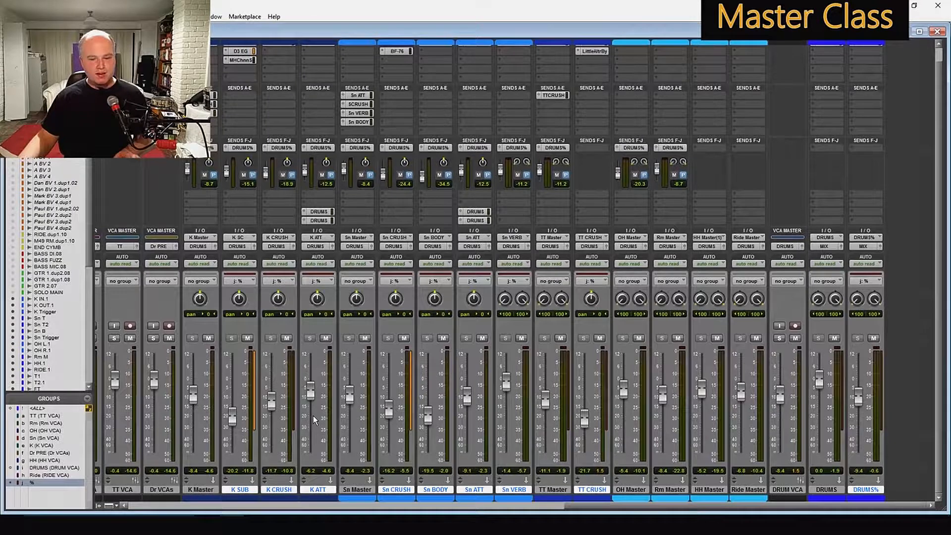
left_click(325, 491, "alt")
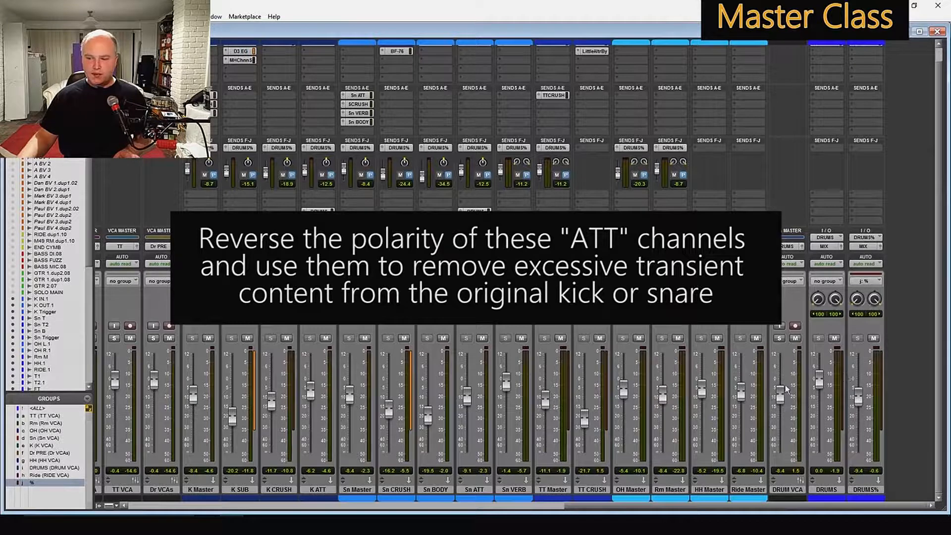
left_click_drag(764, 507, 388, 496)
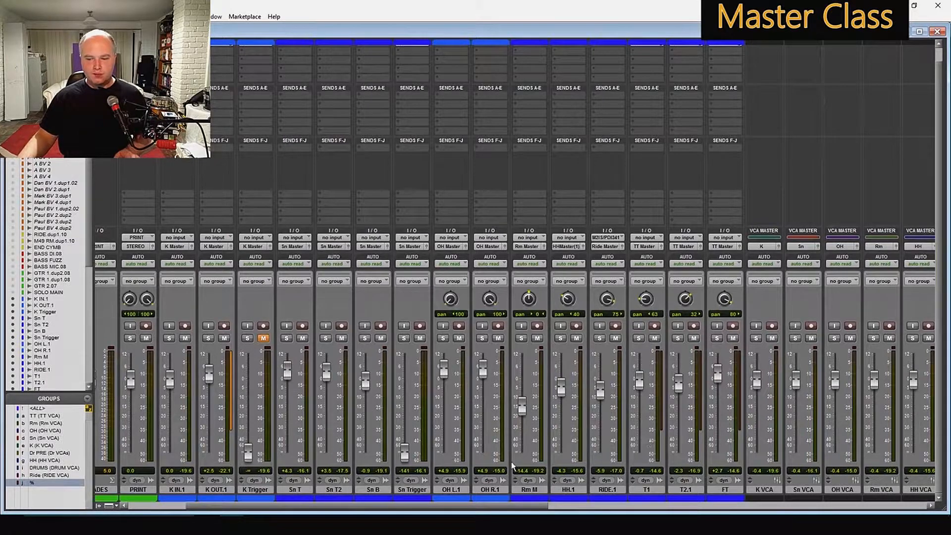
left_click_drag(482, 506, 688, 509)
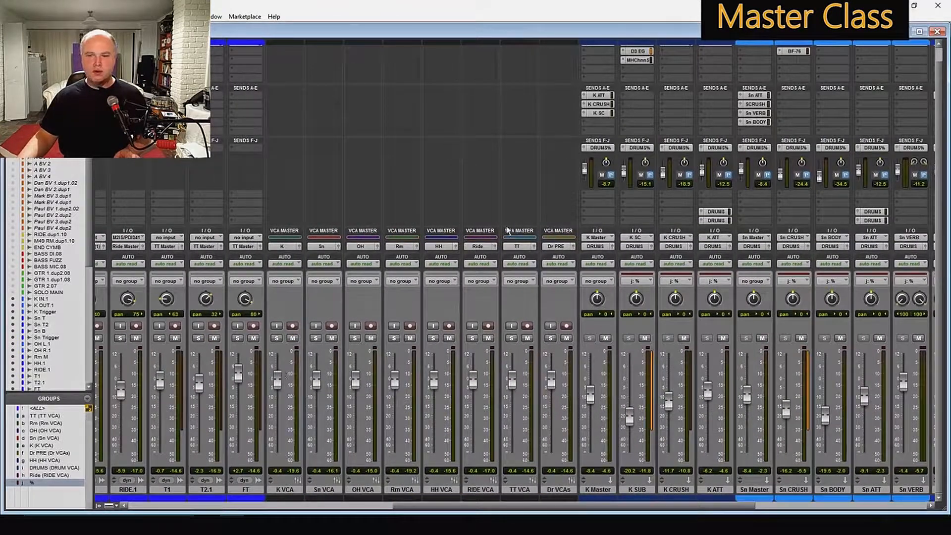
left_click_drag(496, 509, 668, 513)
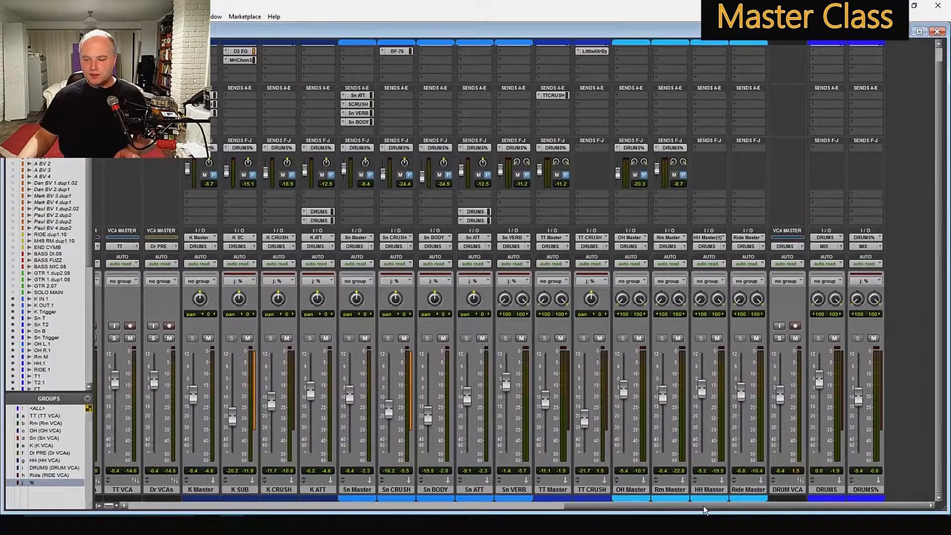
scroll(857, 73, "up", 1)
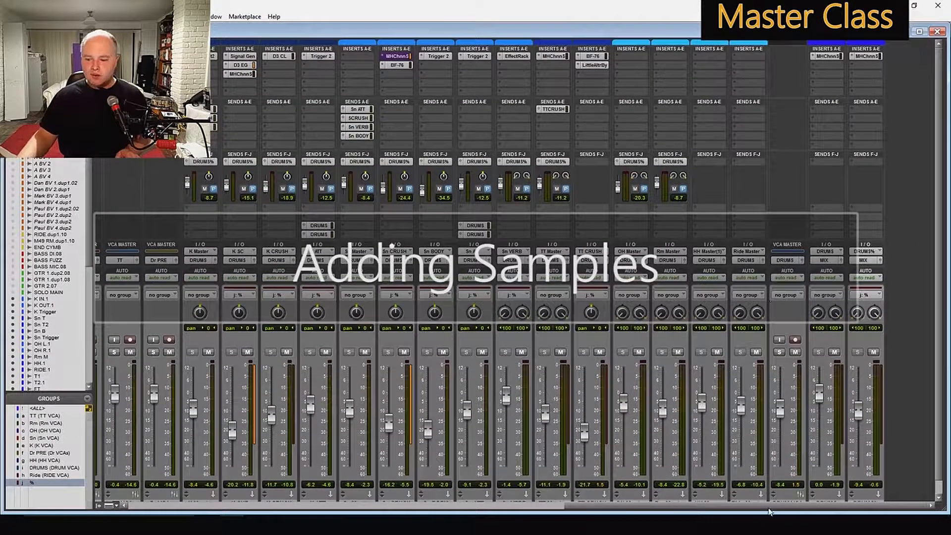
- Load the ID - Gretch Hit 96Hz preset in Trigger 2 on the Sn Trigger track
left_click_drag(770, 512, 382, 505)
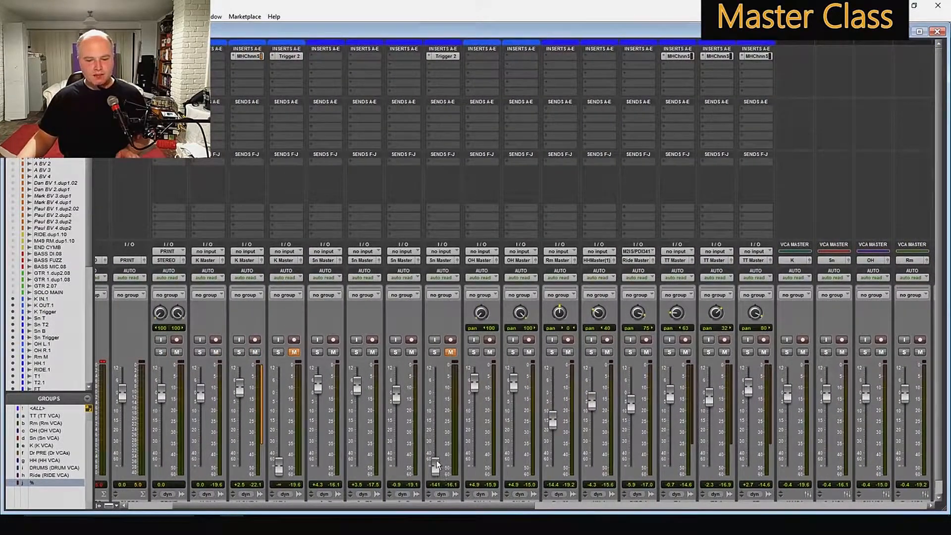
left_click(444, 59)
left_click(300, 72)
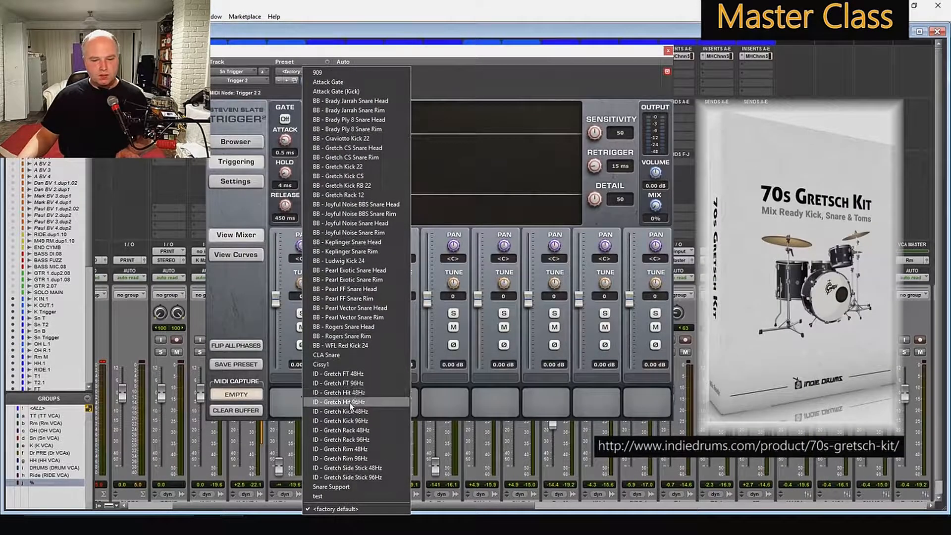
left_click(347, 402)
left_click(667, 50)
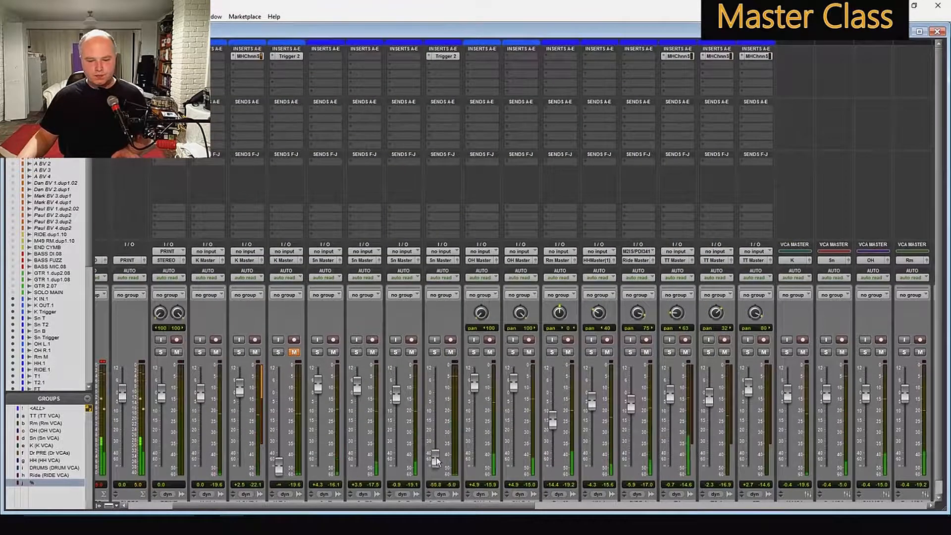
- Set the Sn Trigger fader to -13.4, checking the sample soloed and comparing the drums with it muted
left_click_drag(435, 458, 439, 415)
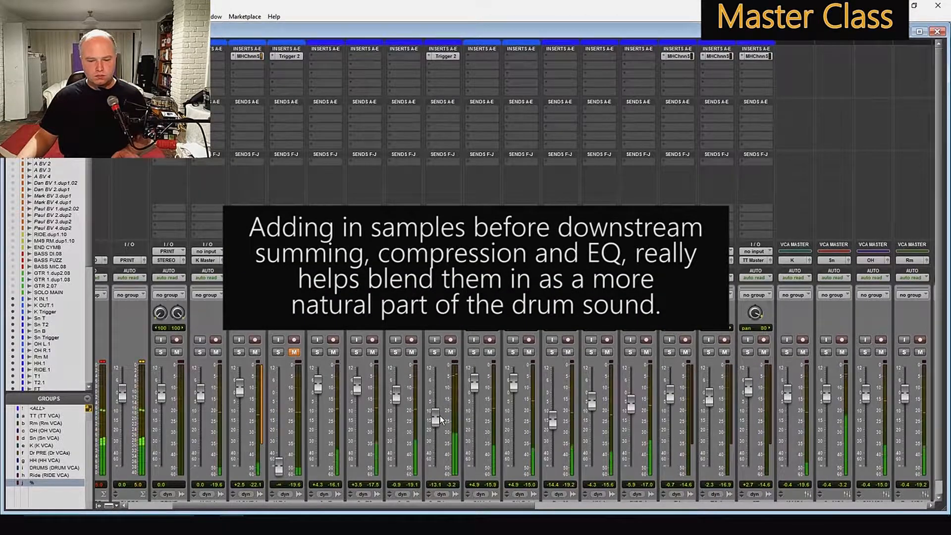
left_click(434, 352)
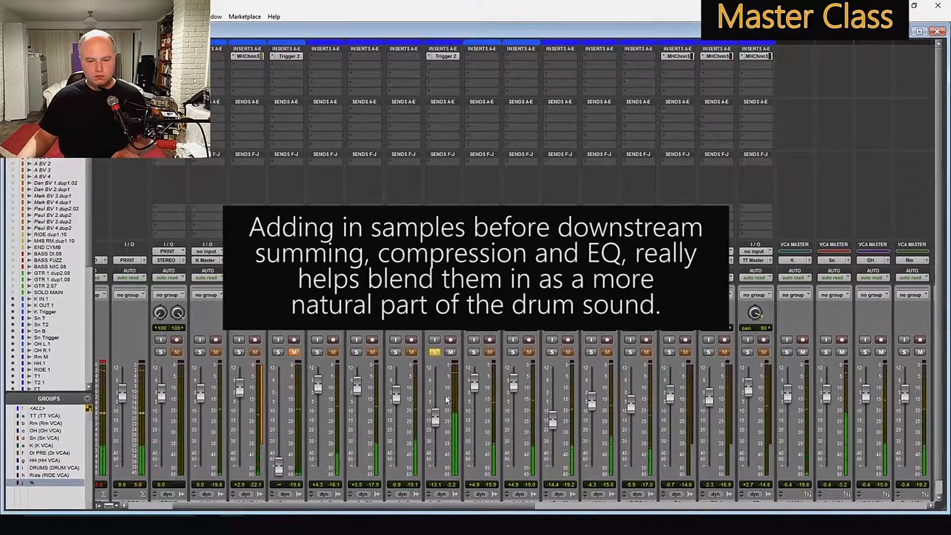
left_click(435, 353)
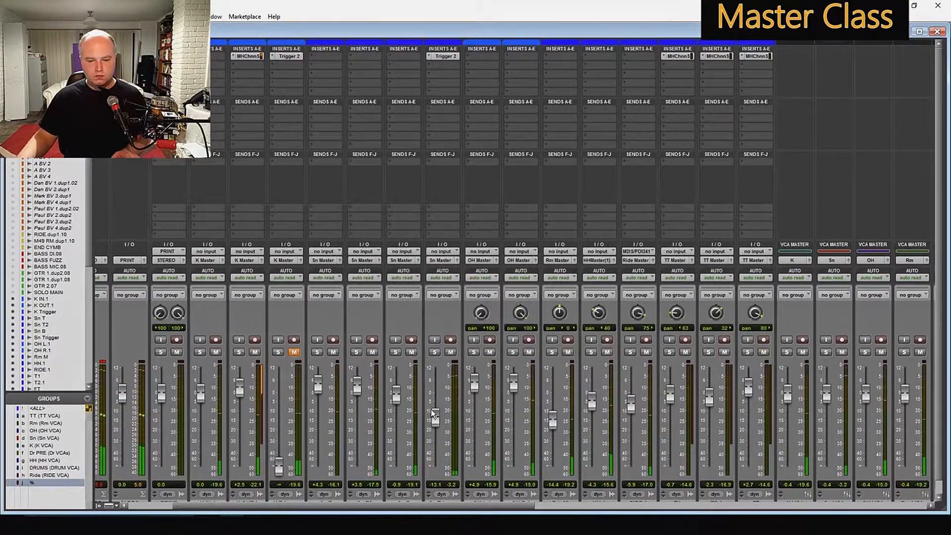
left_click_drag(435, 414, 436, 413)
left_click(435, 352)
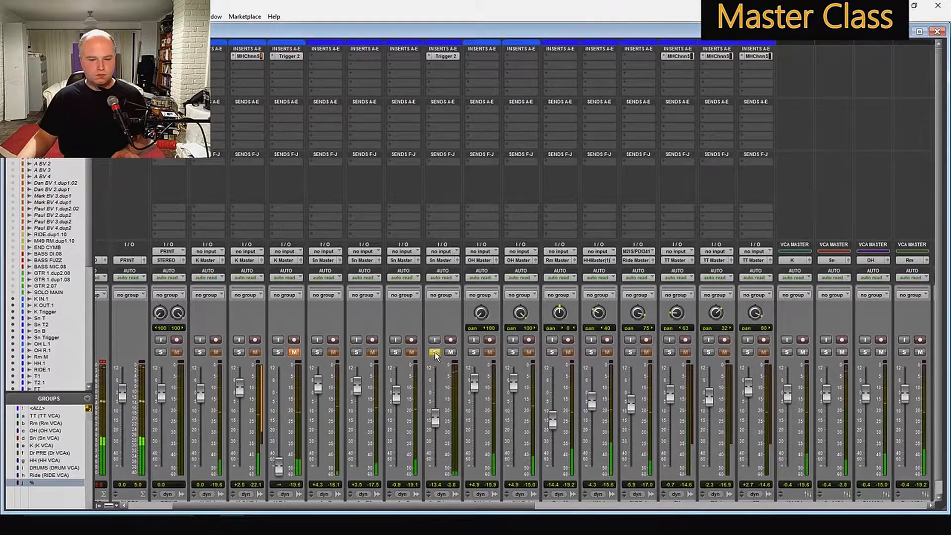
left_click(435, 352)
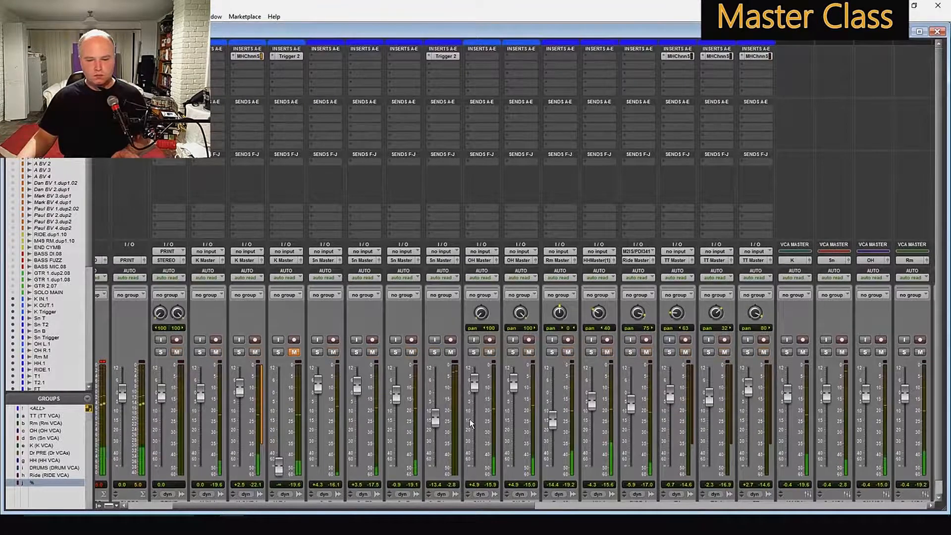
left_click(450, 353)
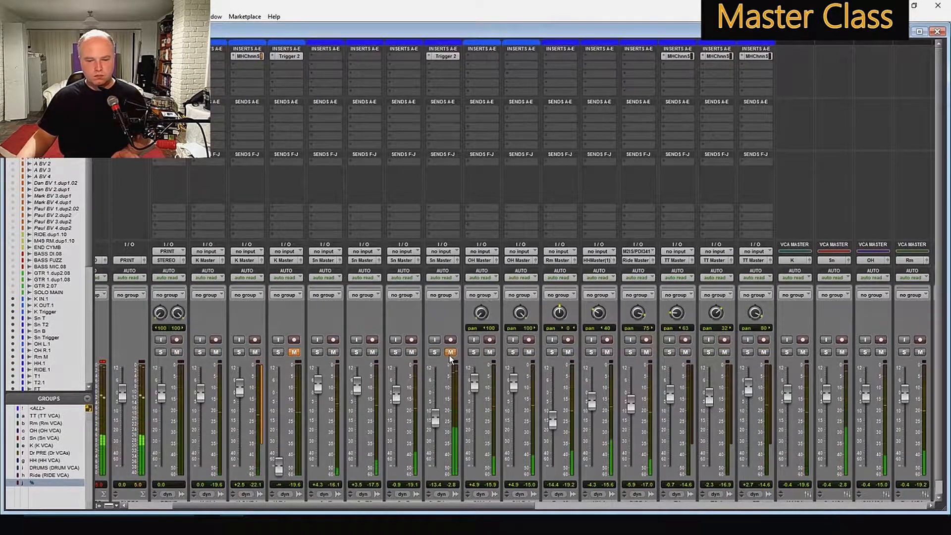
left_click(450, 352)
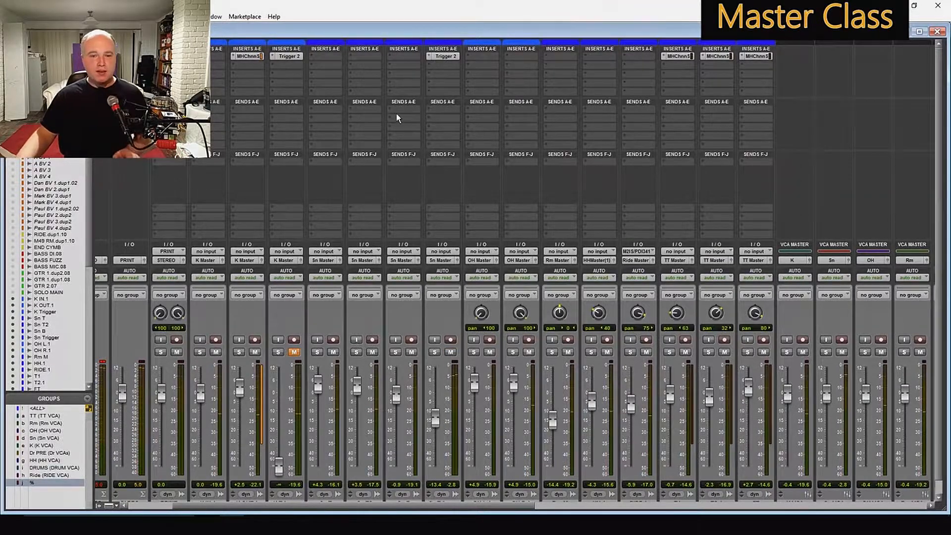
- In Sn Trigger's Trigger 2, set the input volume to 3.27 dB, output volume to 1.10 dB and detail to 19
left_click(443, 56)
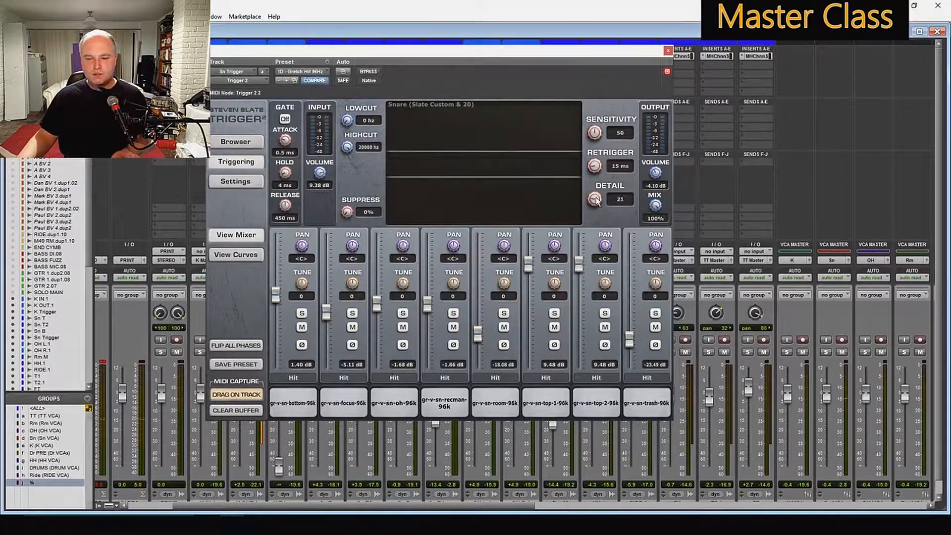
left_click_drag(592, 209, 594, 198)
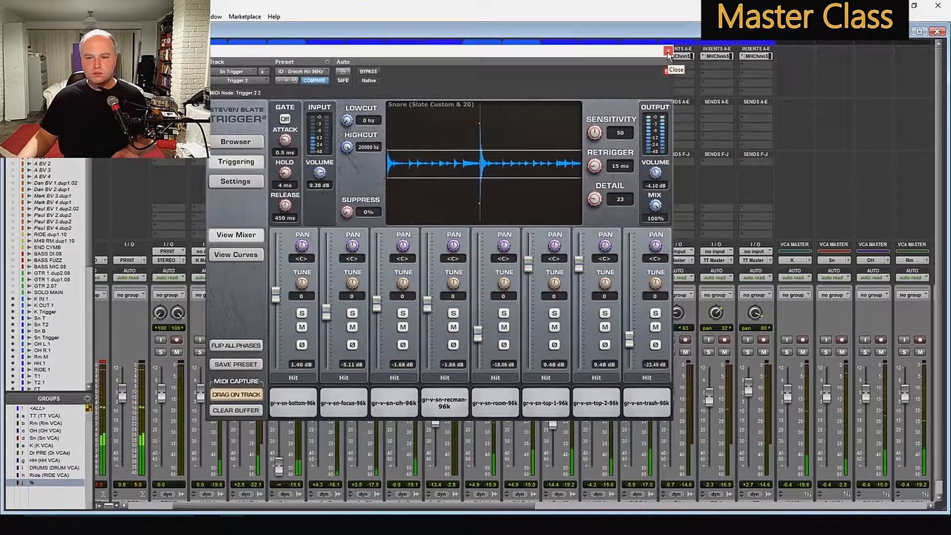
left_click_drag(320, 176, 323, 170)
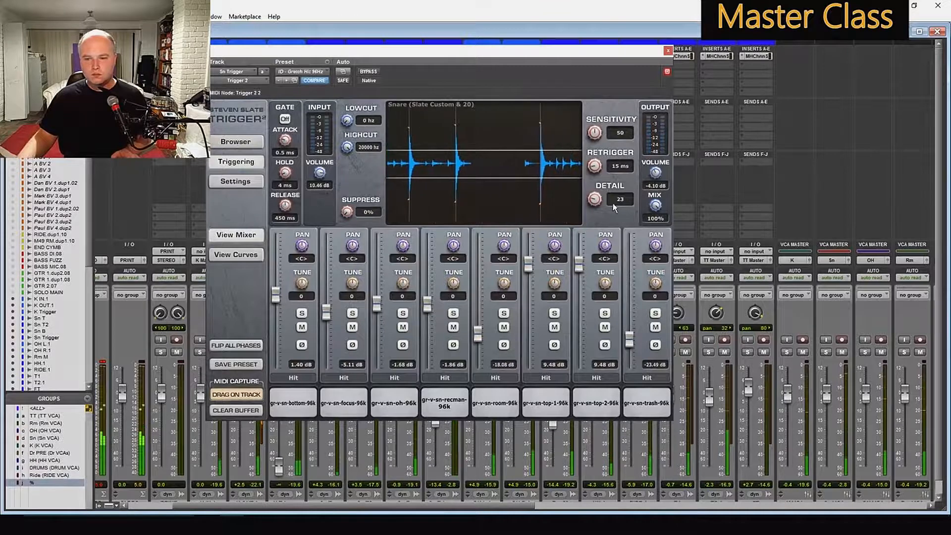
left_click_drag(316, 176, 320, 186)
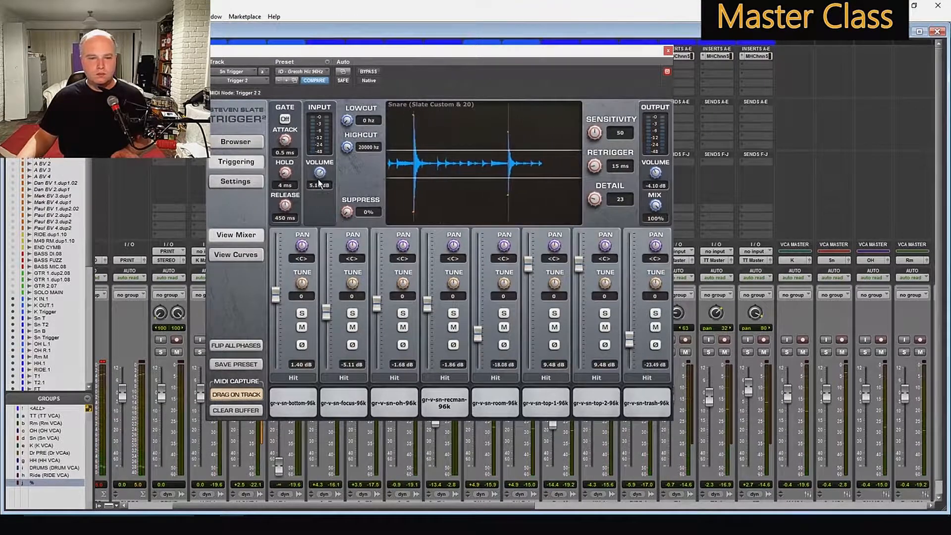
left_click_drag(594, 199, 593, 215)
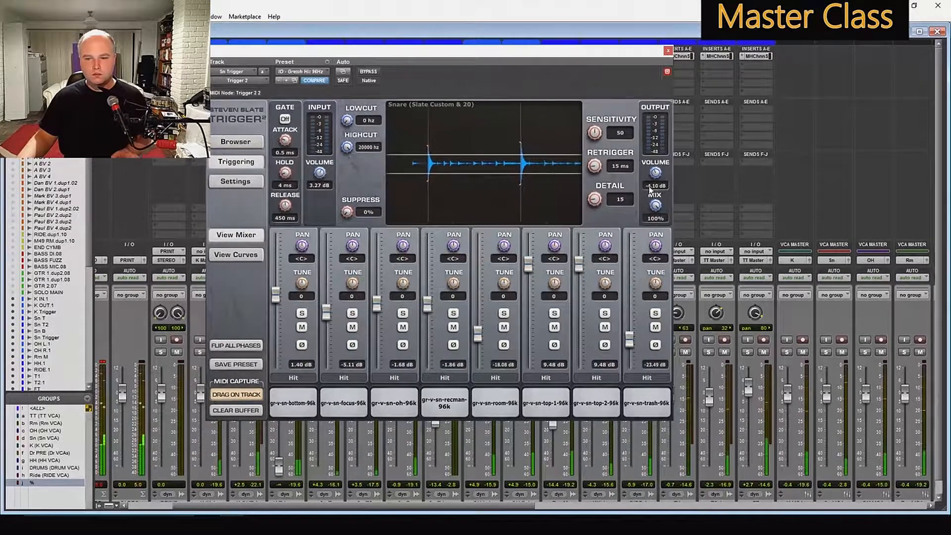
left_click_drag(655, 174, 661, 158)
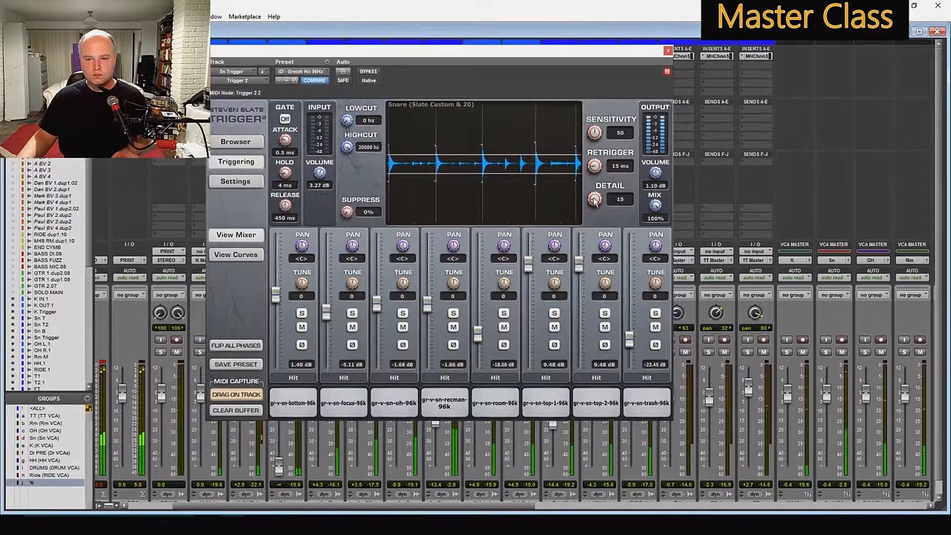
left_click_drag(594, 200, 596, 197)
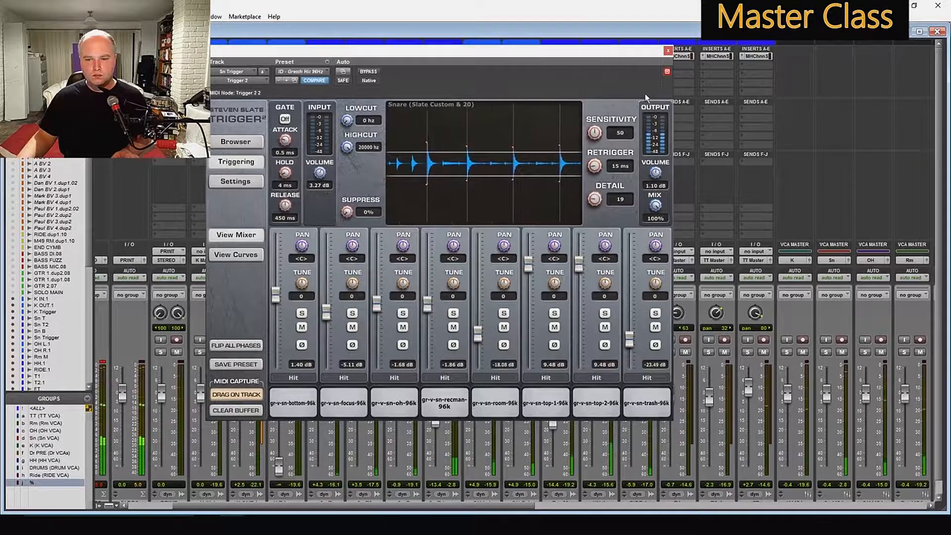
left_click(668, 51)
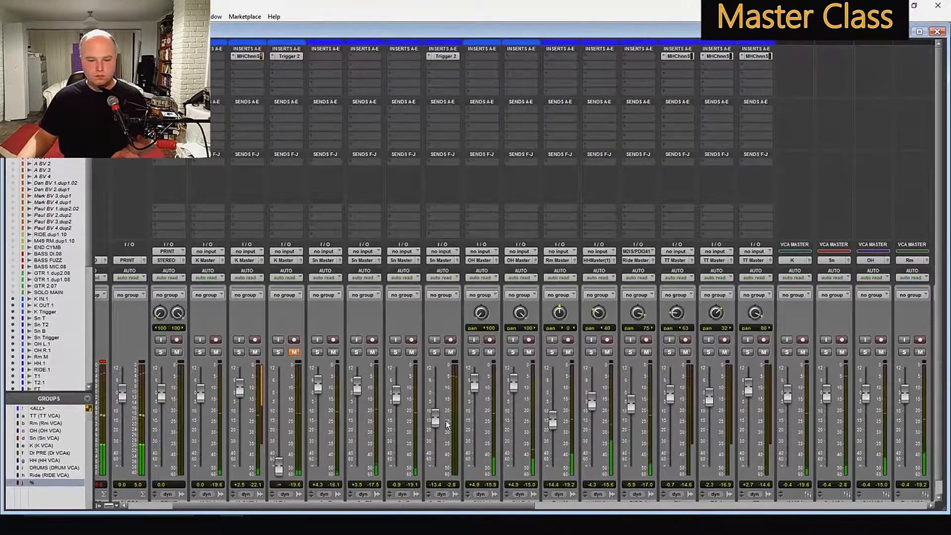
- Audition the Sn Trigger fader slightly higher in the mix, and return it to -∞ with the track muted
left_click_drag(938, 292, 938, 317)
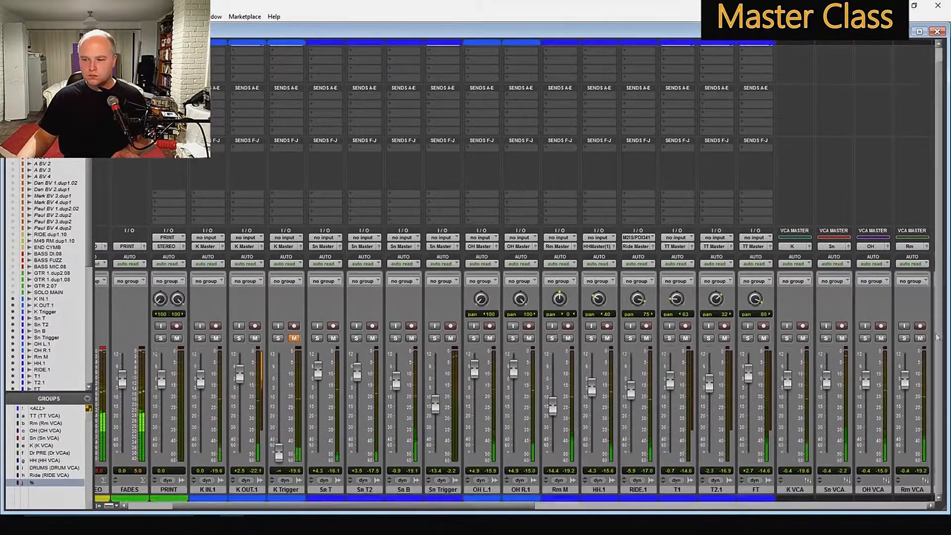
mouse_move(436, 404)
left_mouse_down()
mouse_move(437, 416)
mouse_move(442, 383)
mouse_move(443, 410)
mouse_move(442, 396)
left_mouse_up()
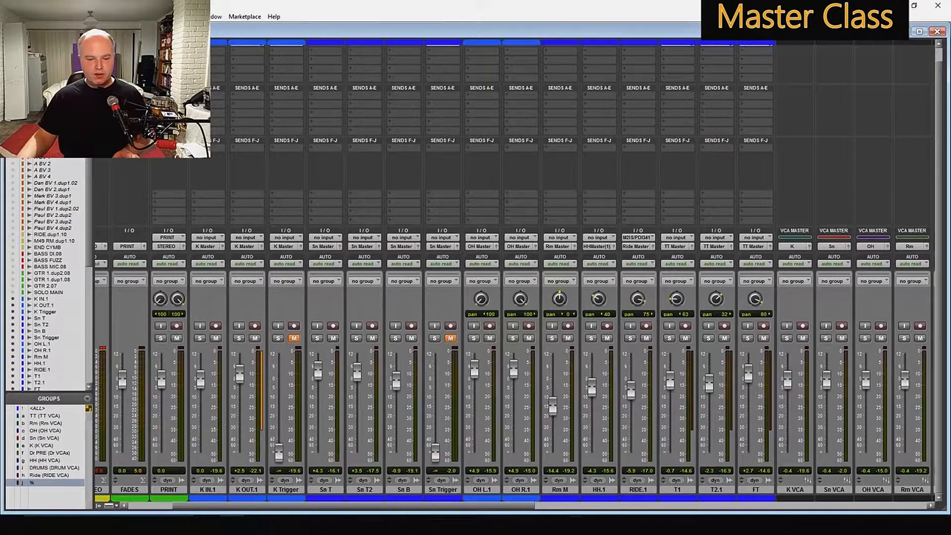
- Review the source drum tracks and parallel drum channels in the mixer, and raise the DRUM VCA fader to -7.8
left_click_drag(478, 506, 737, 504)
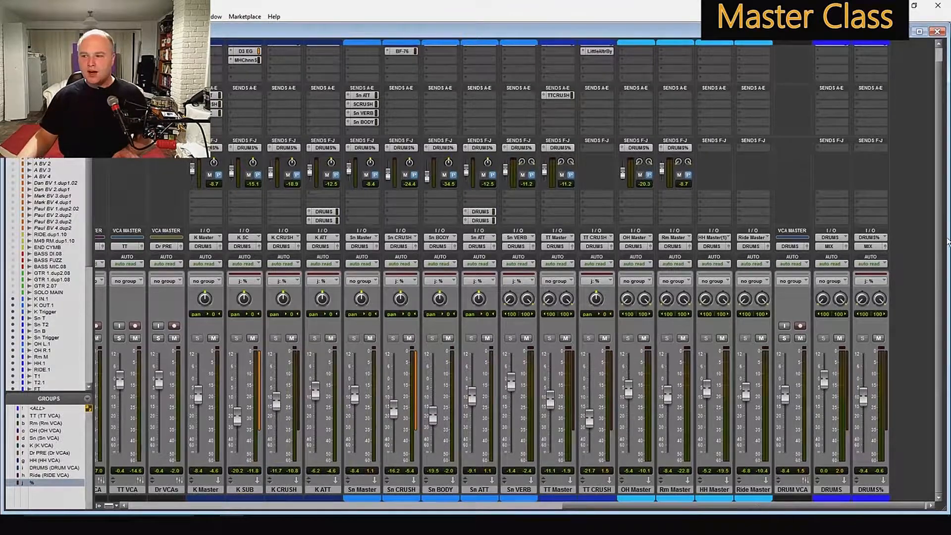
scroll(822, 149, "up", 1)
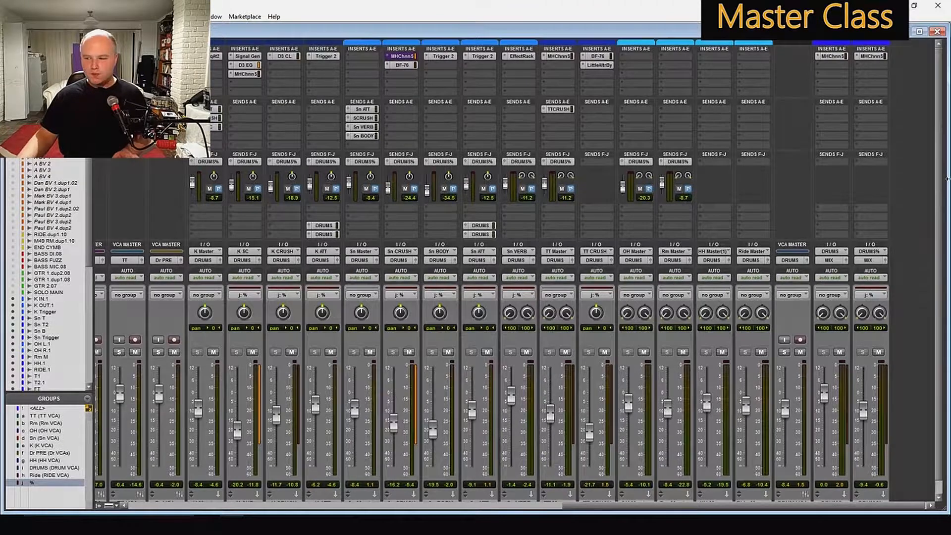
scroll(582, 455, "down", 1)
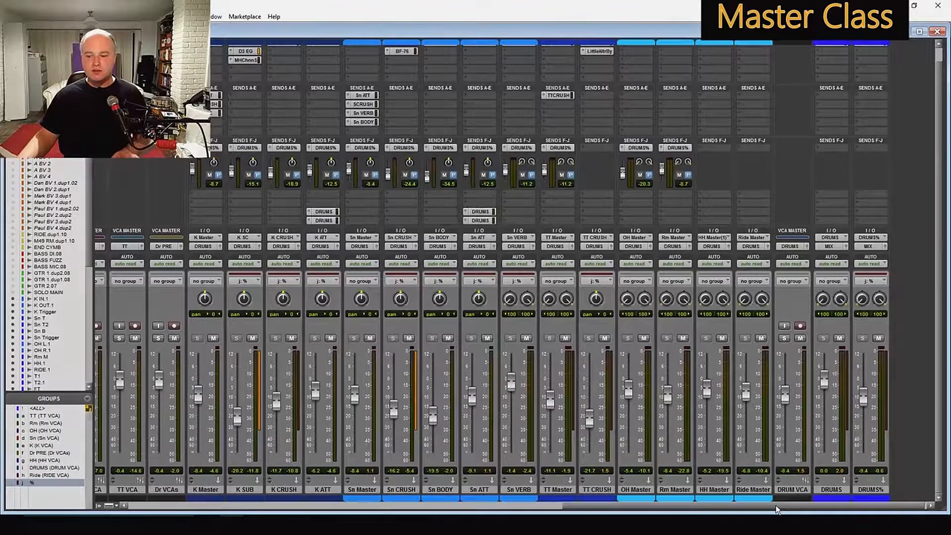
left_click_drag(776, 505, 747, 509)
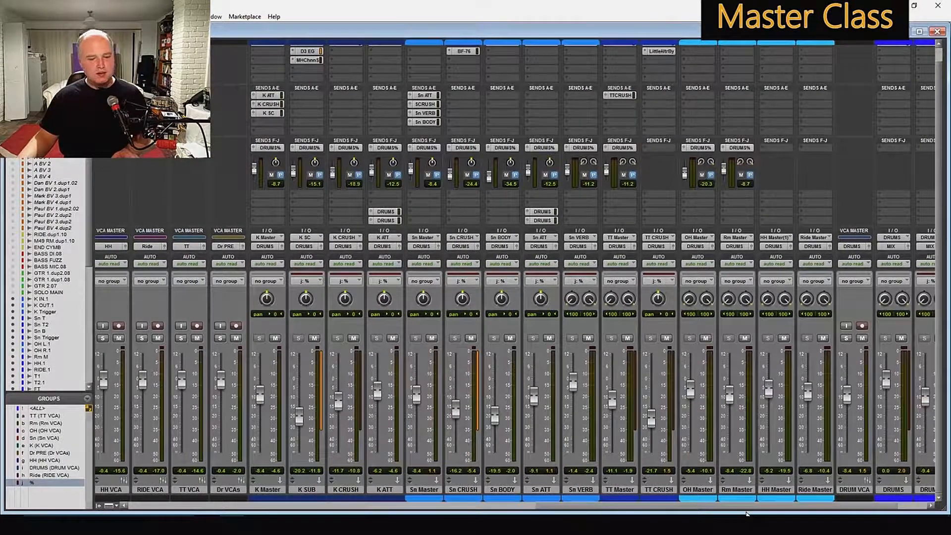
left_click_drag(746, 514, 567, 512)
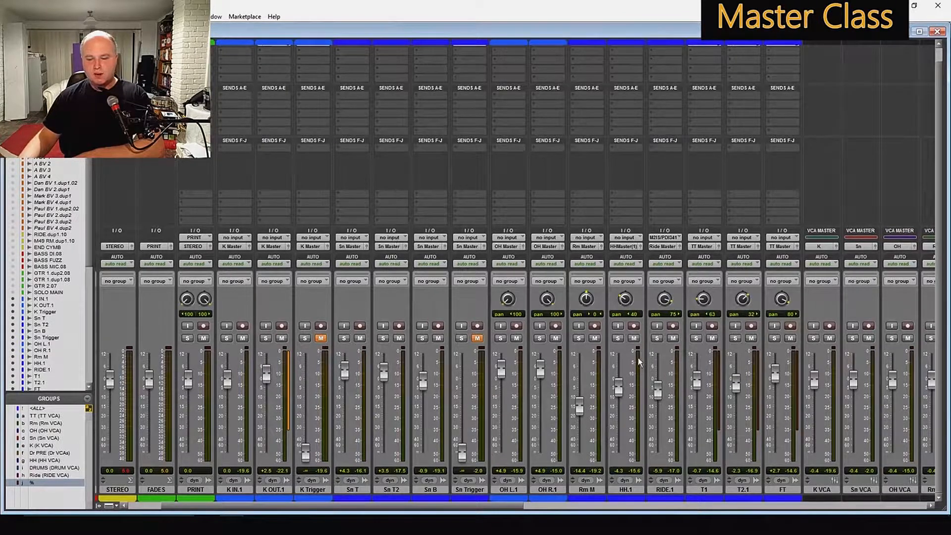
left_click(525, 504)
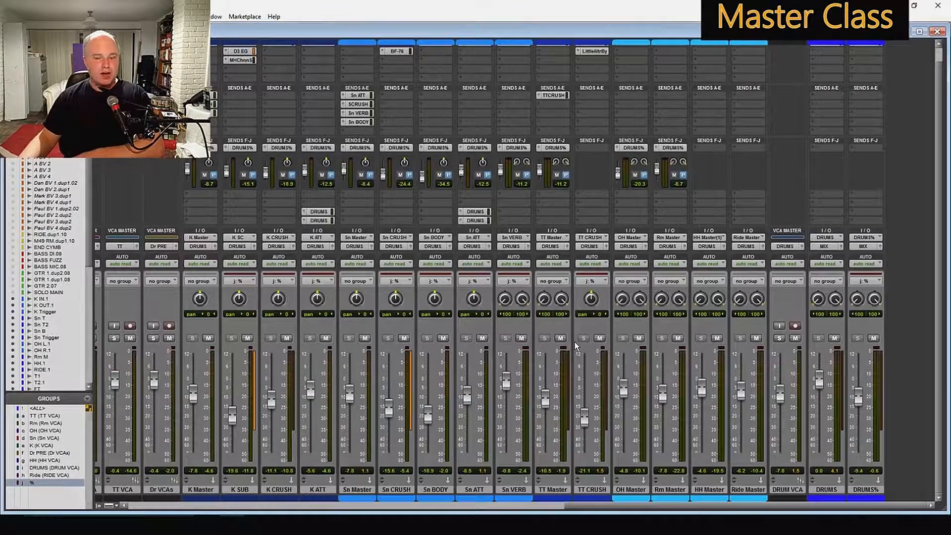
- Select the K ATT and Sn ATT channels together, try a range from K ATT to Sn CRUSH, and clear the selection
left_click(474, 489)
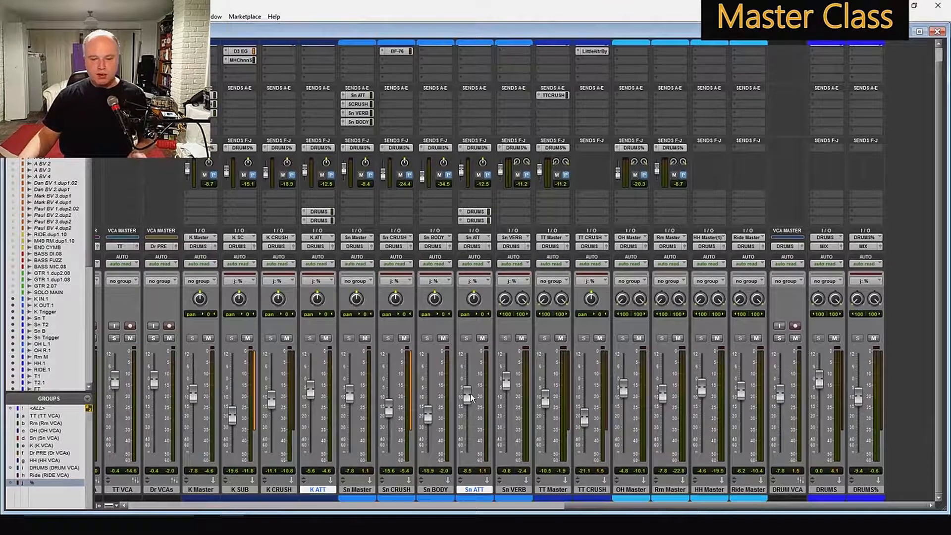
left_click(434, 489)
left_click(396, 489)
left_click(316, 490, "shift")
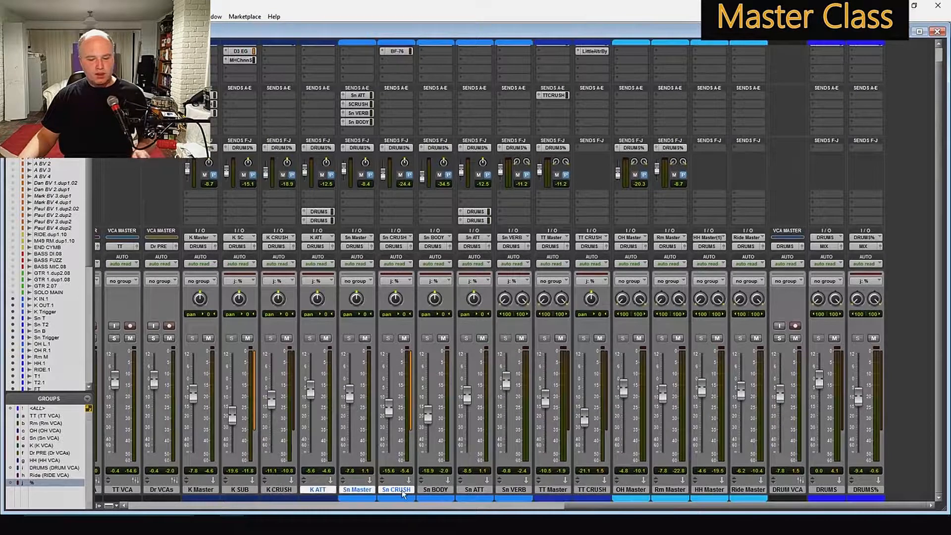
left_click(400, 490)
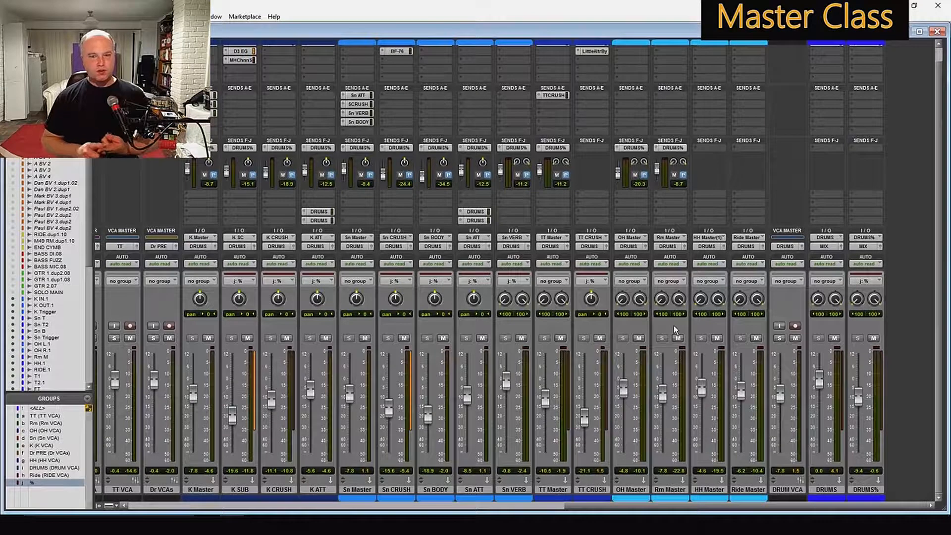
- Inspect the ChannelStrip3 EQ and compressor settings on the DRUMS bus, and close the plug-in
scroll(851, 86, "up", 1)
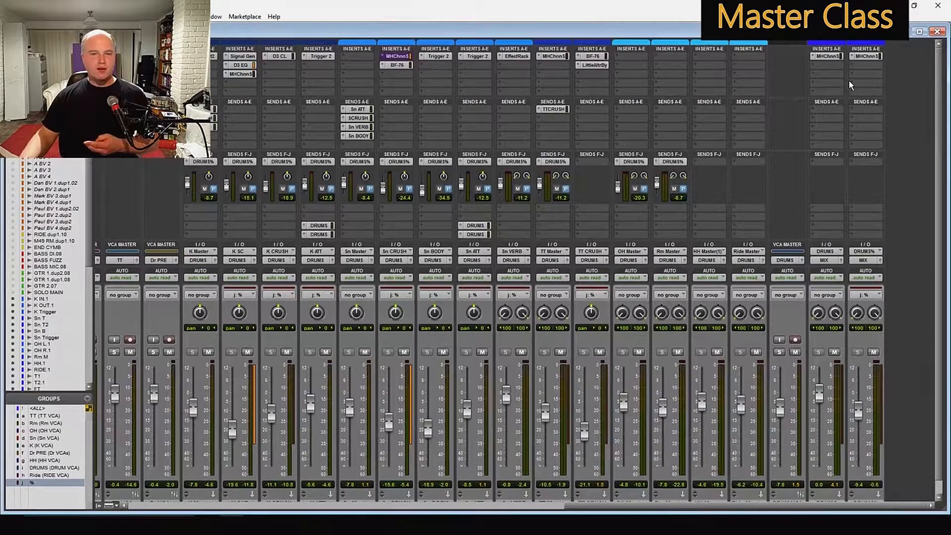
left_click(836, 56)
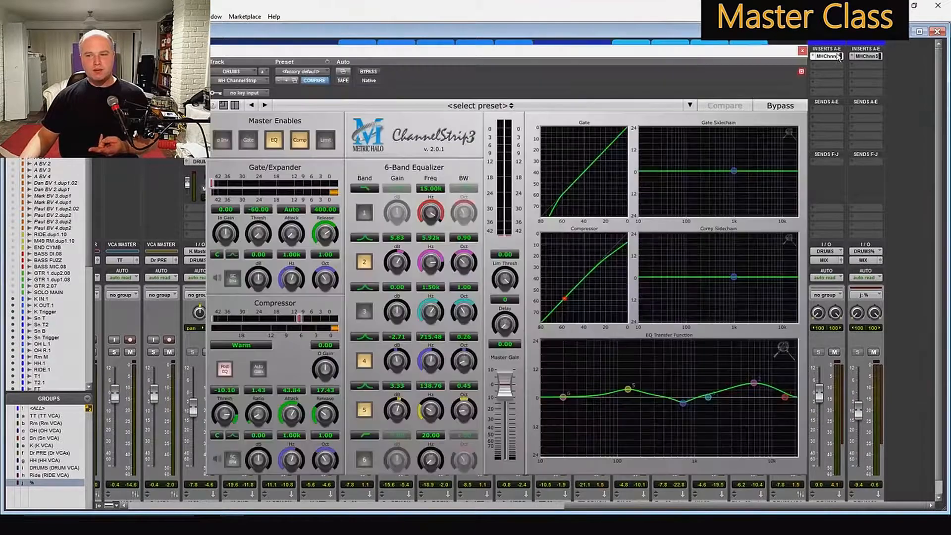
left_click(802, 51)
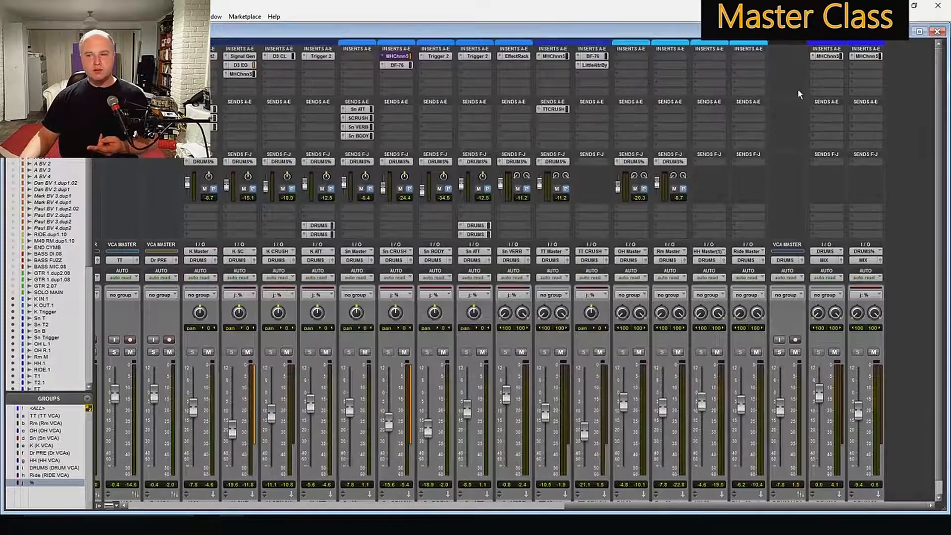
- Examine the drum routing from the source tracks through the parallel channels to the inserts on DRUMS and DRUMS%
scroll(537, 116, "left", 10)
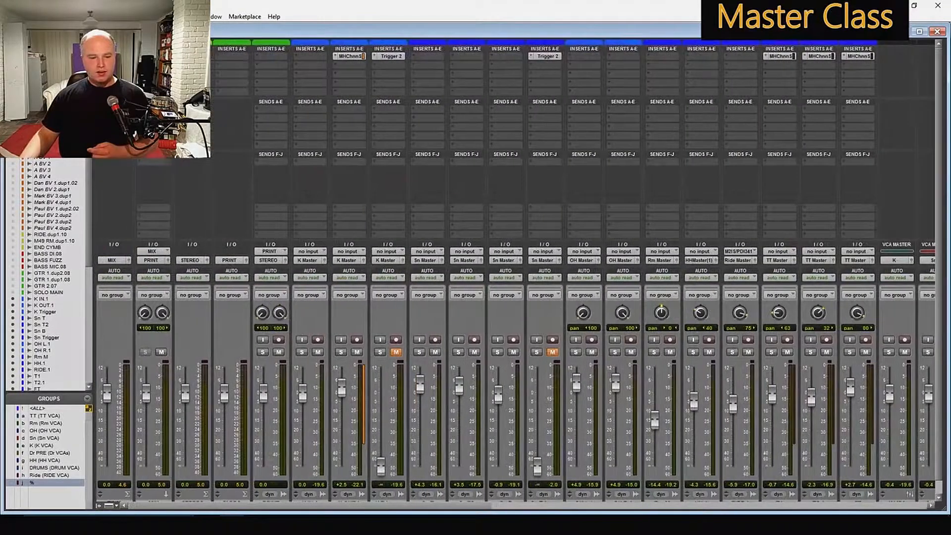
scroll(538, 117, "right", 1)
left_click_drag(939, 216, 907, 316)
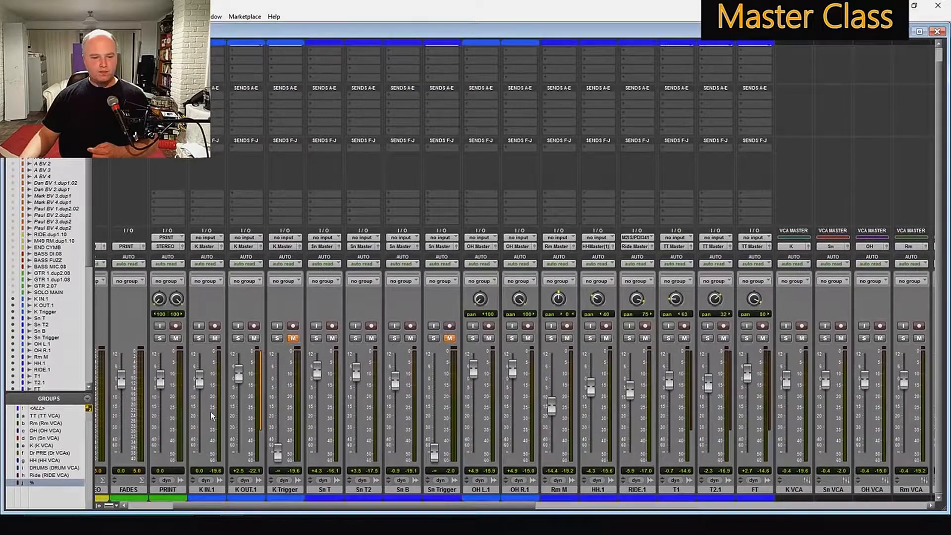
scroll(442, 364, "right", 10)
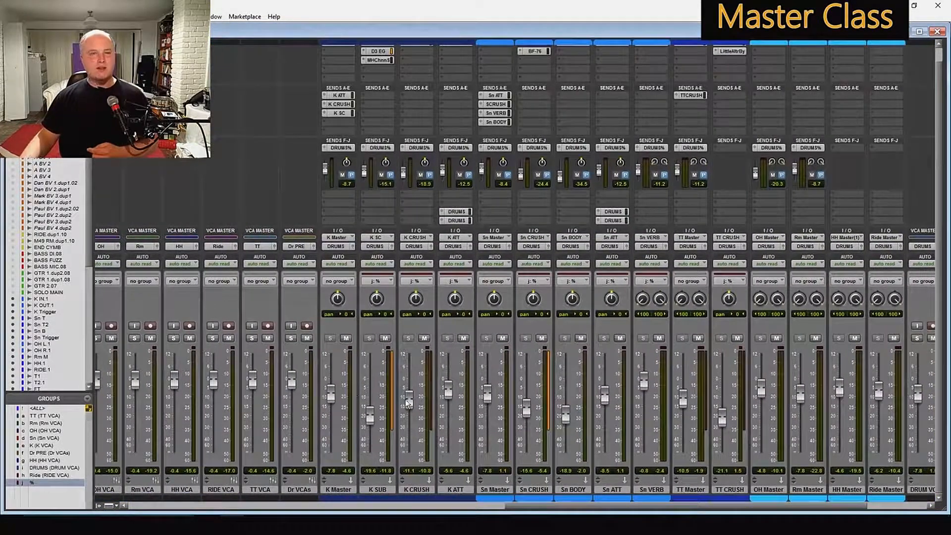
scroll(425, 418, "right", 4)
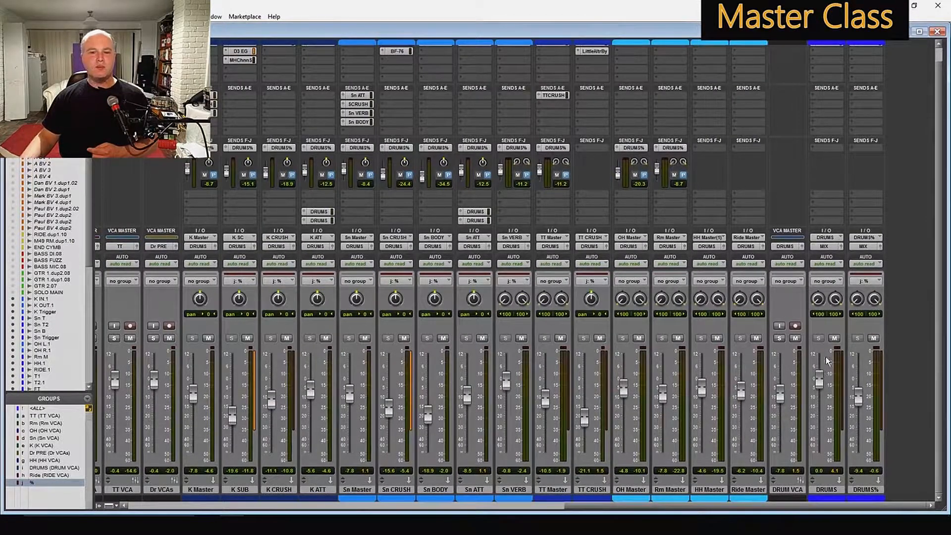
scroll(910, 105, "up", 1)
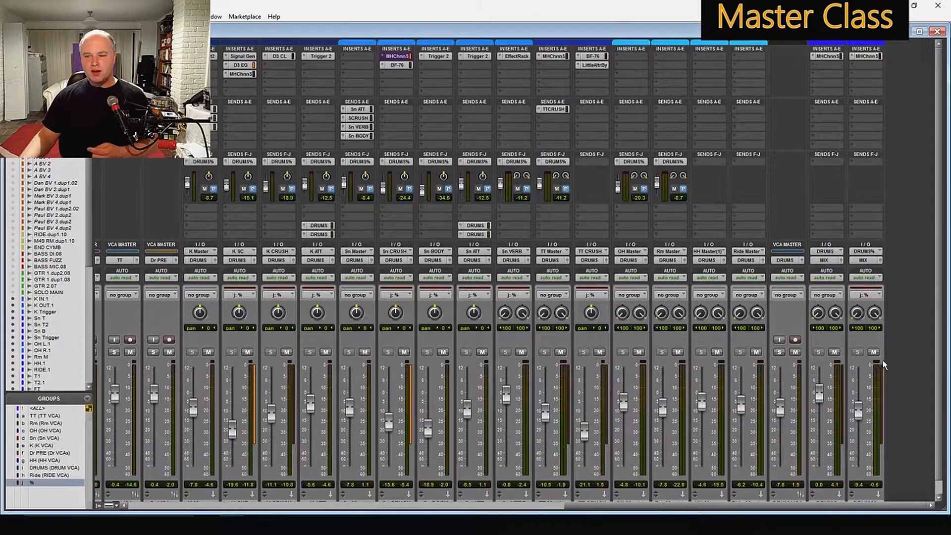